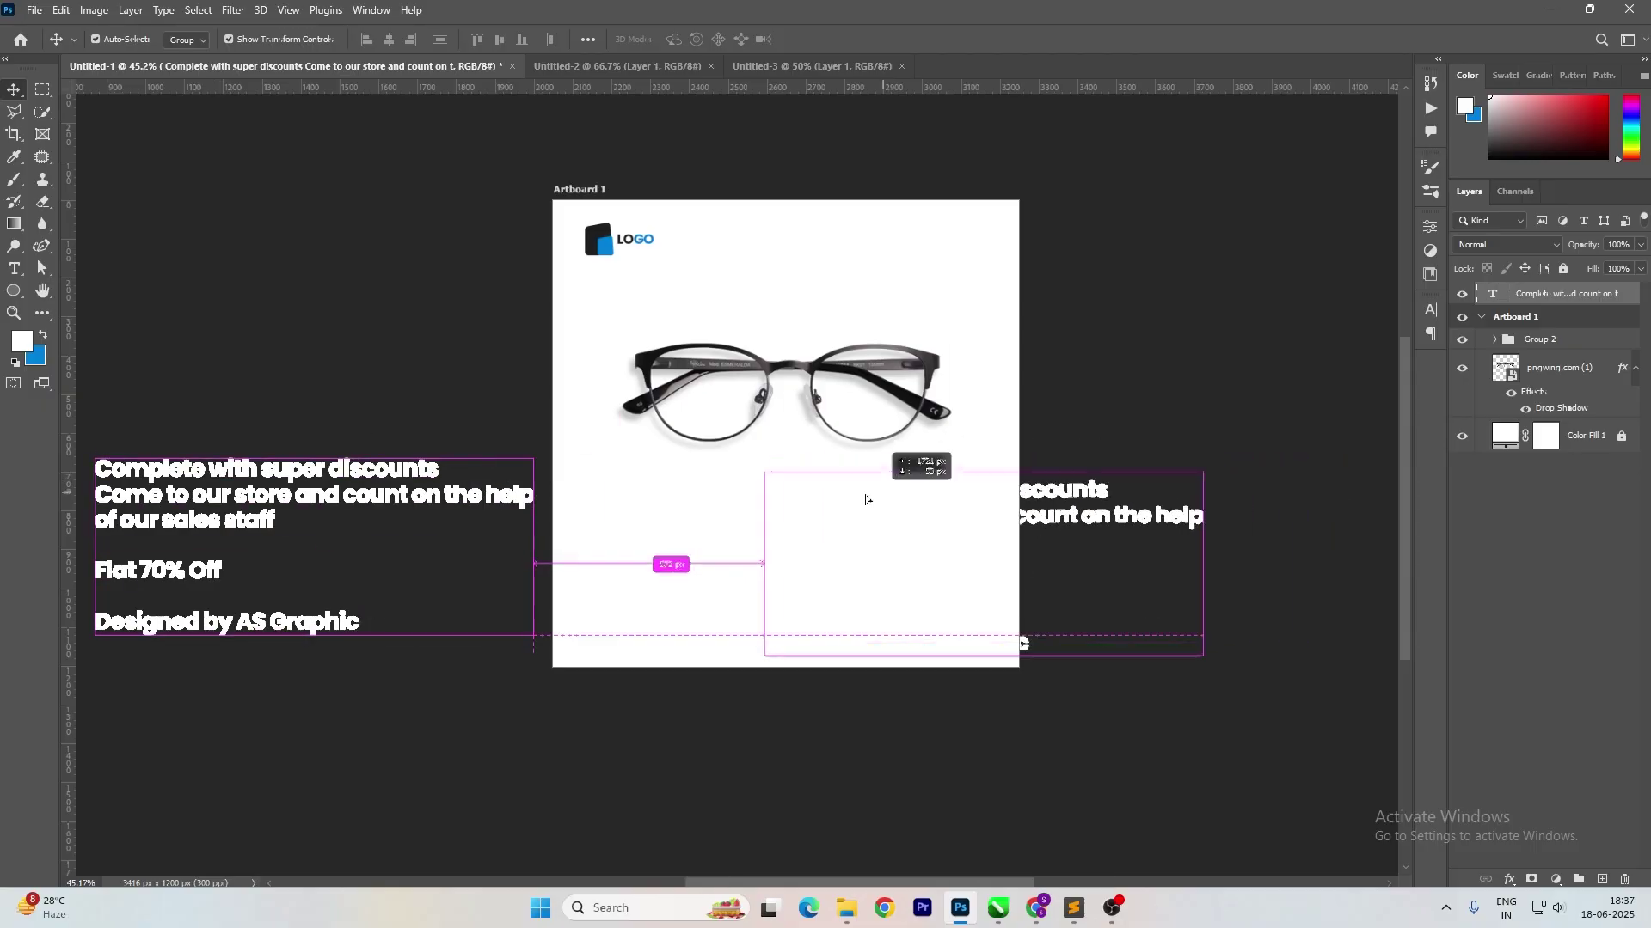
# Replace the duplicated text block on the artboard with "Our store" in black, below the glasses.
pyautogui.doubleClick(814, 492)
pyautogui.hotkey('ctrl', 'v')
pyautogui.hotkey('ctrl', 'a')
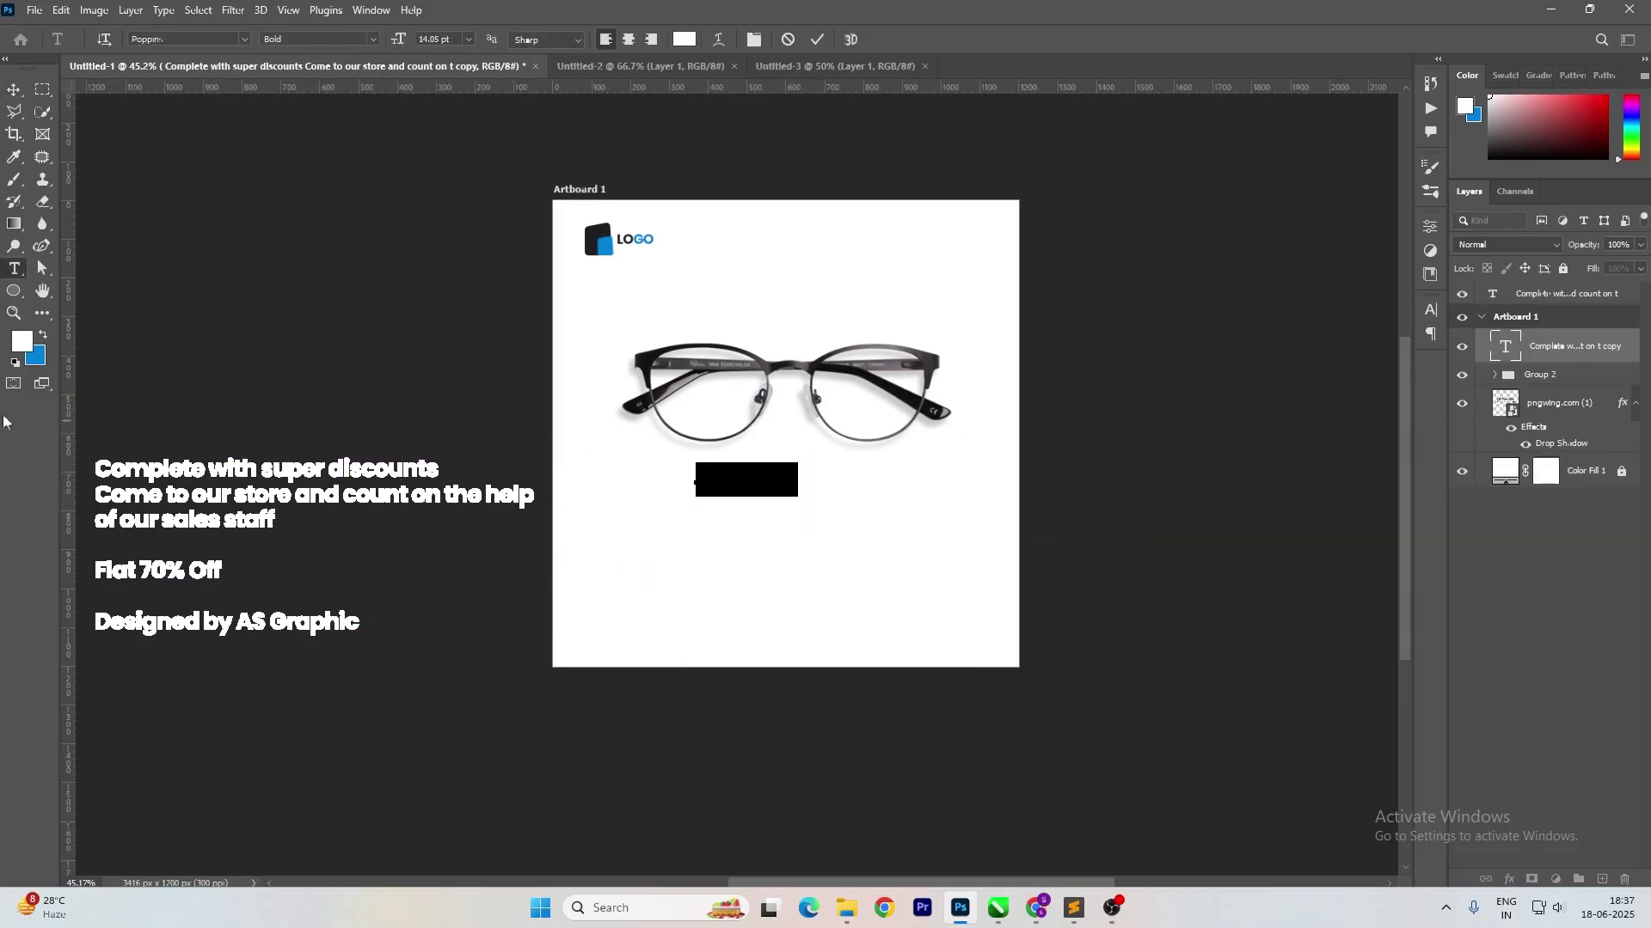
pyautogui.click(20, 368)
pyautogui.hotkey('ctrl', 'Return')
pyautogui.press('v')
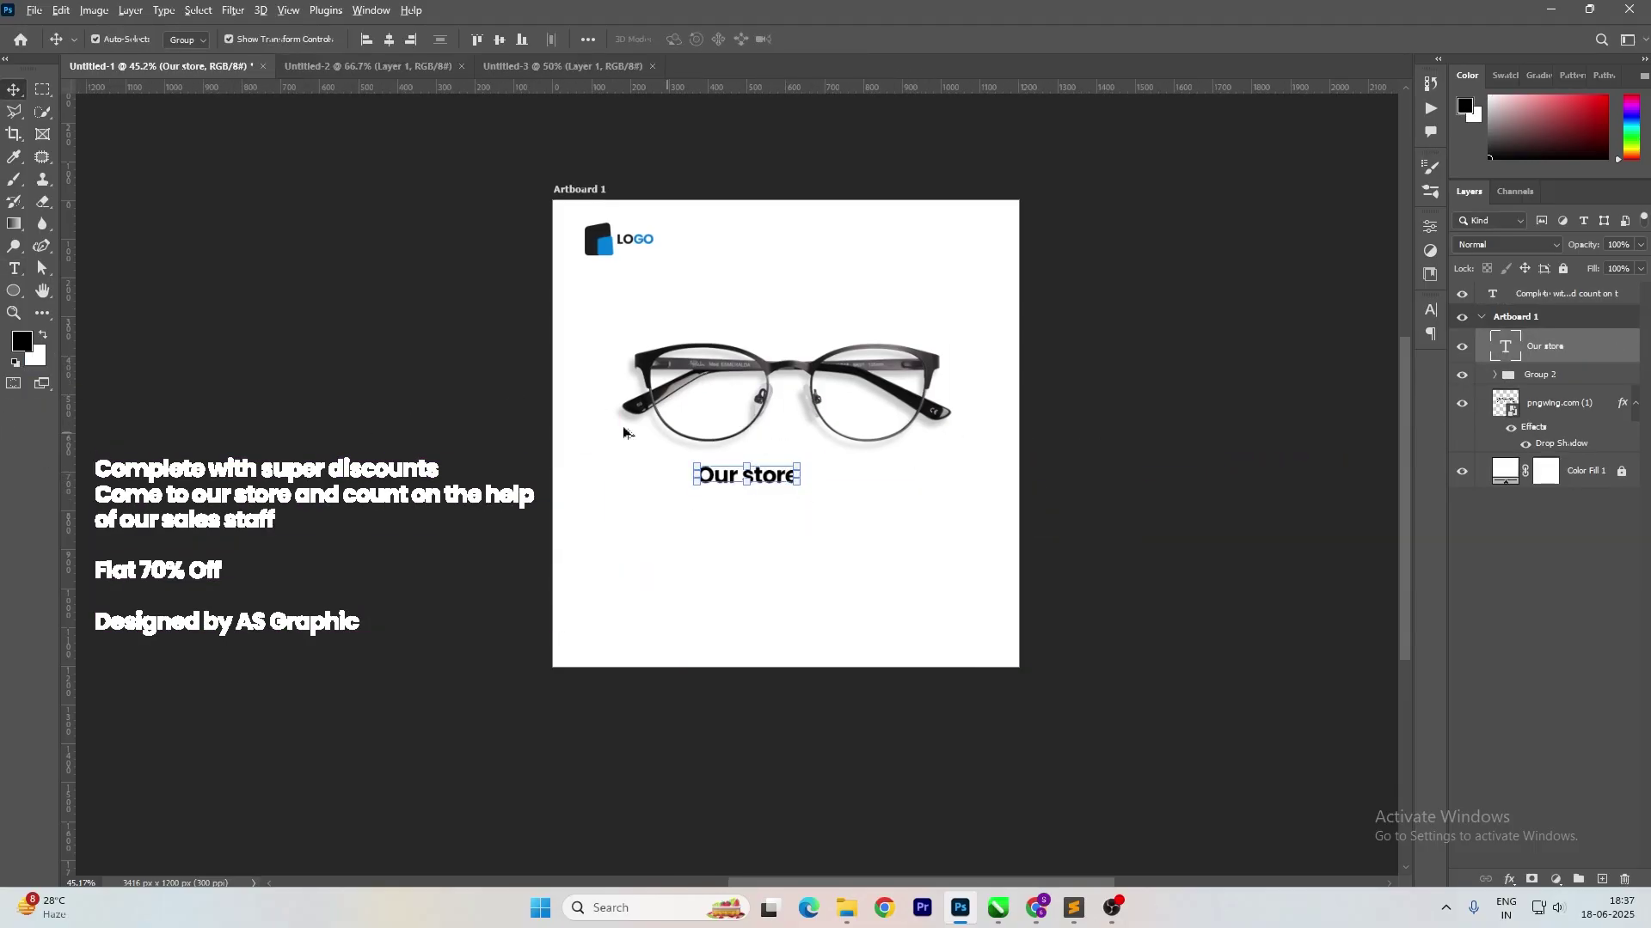
pyautogui.click(317, 329)
# Draw a rectangle about 321 × 84 px covering the "Our store" text.
pyautogui.click(14, 293)
pyautogui.press('space')
pyautogui.scroll(1, 1019, 449)
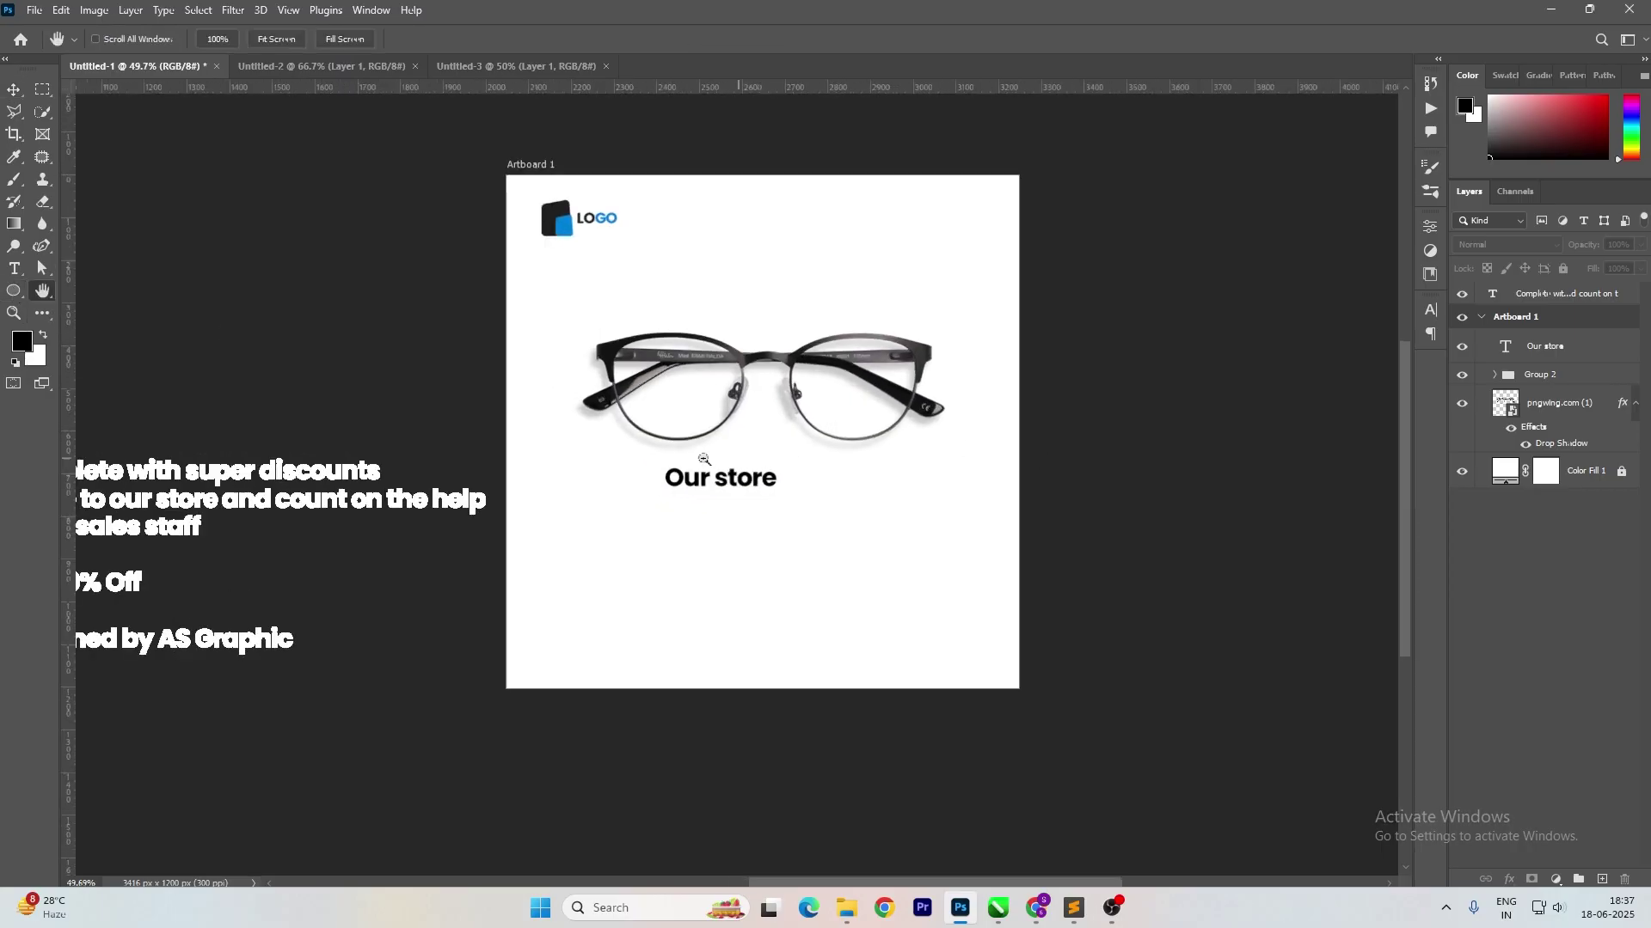
pyautogui.rightClick(11, 299)
pyautogui.click(81, 290)
pyautogui.moveTo(659, 460); pyautogui.dragTo(796, 495)
pyautogui.click(14, 90)
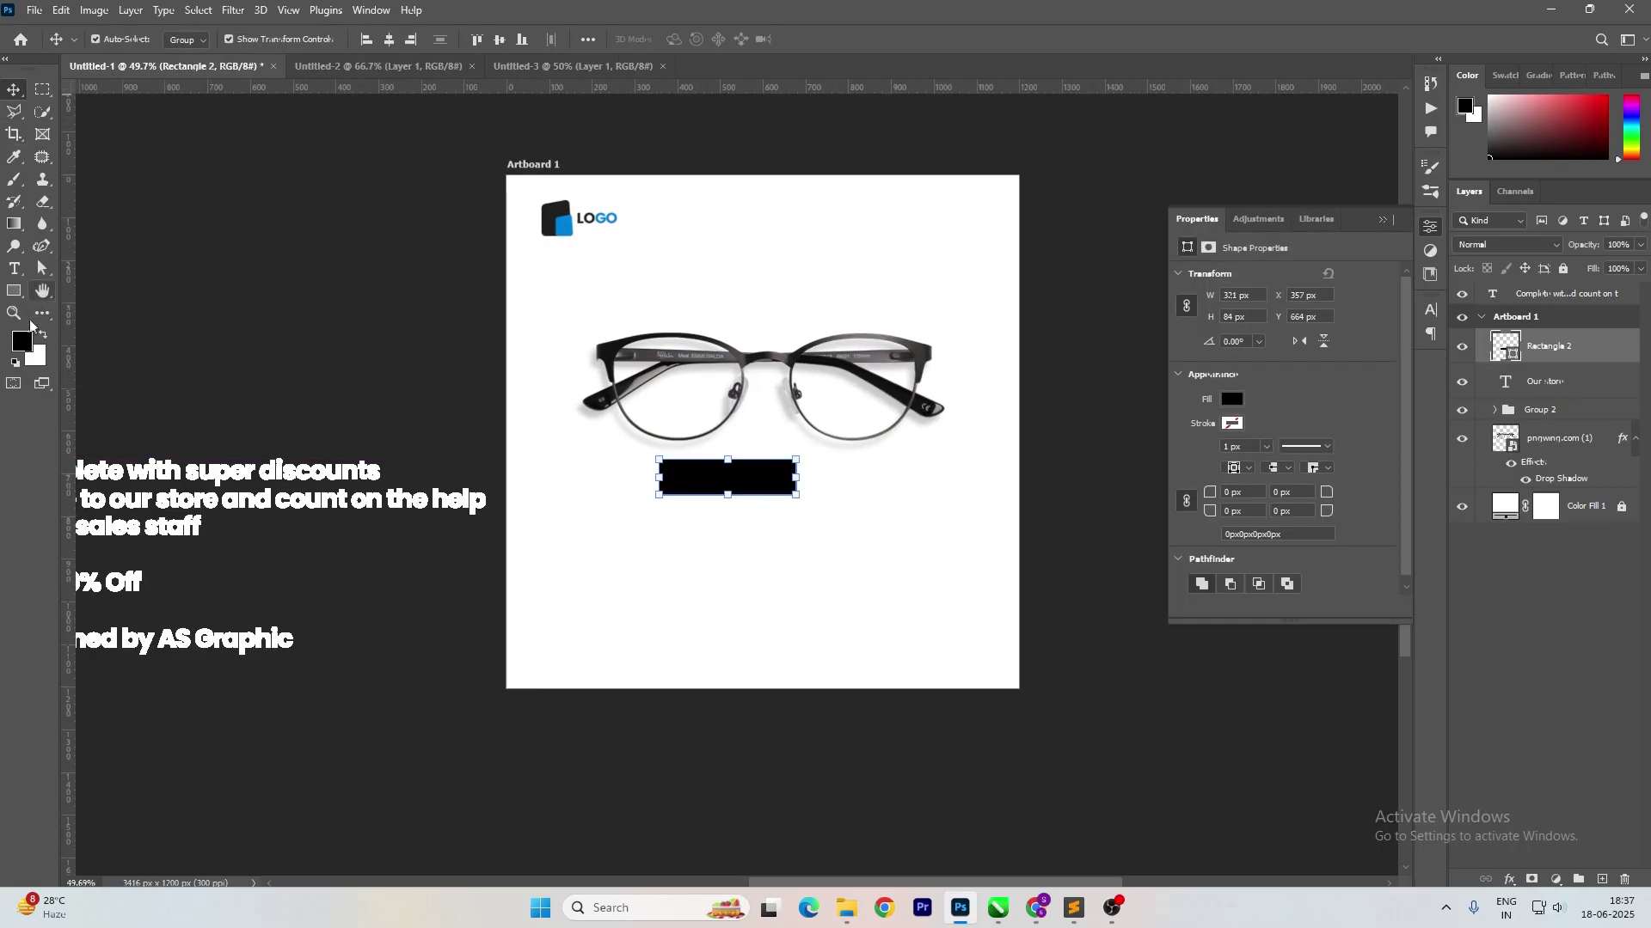
# Fill the rectangle with the blue sampled from the logo and place its layer beneath the "Our store" text.
pyautogui.click(22, 341)
pyautogui.click(567, 222)
pyautogui.click(980, 532)
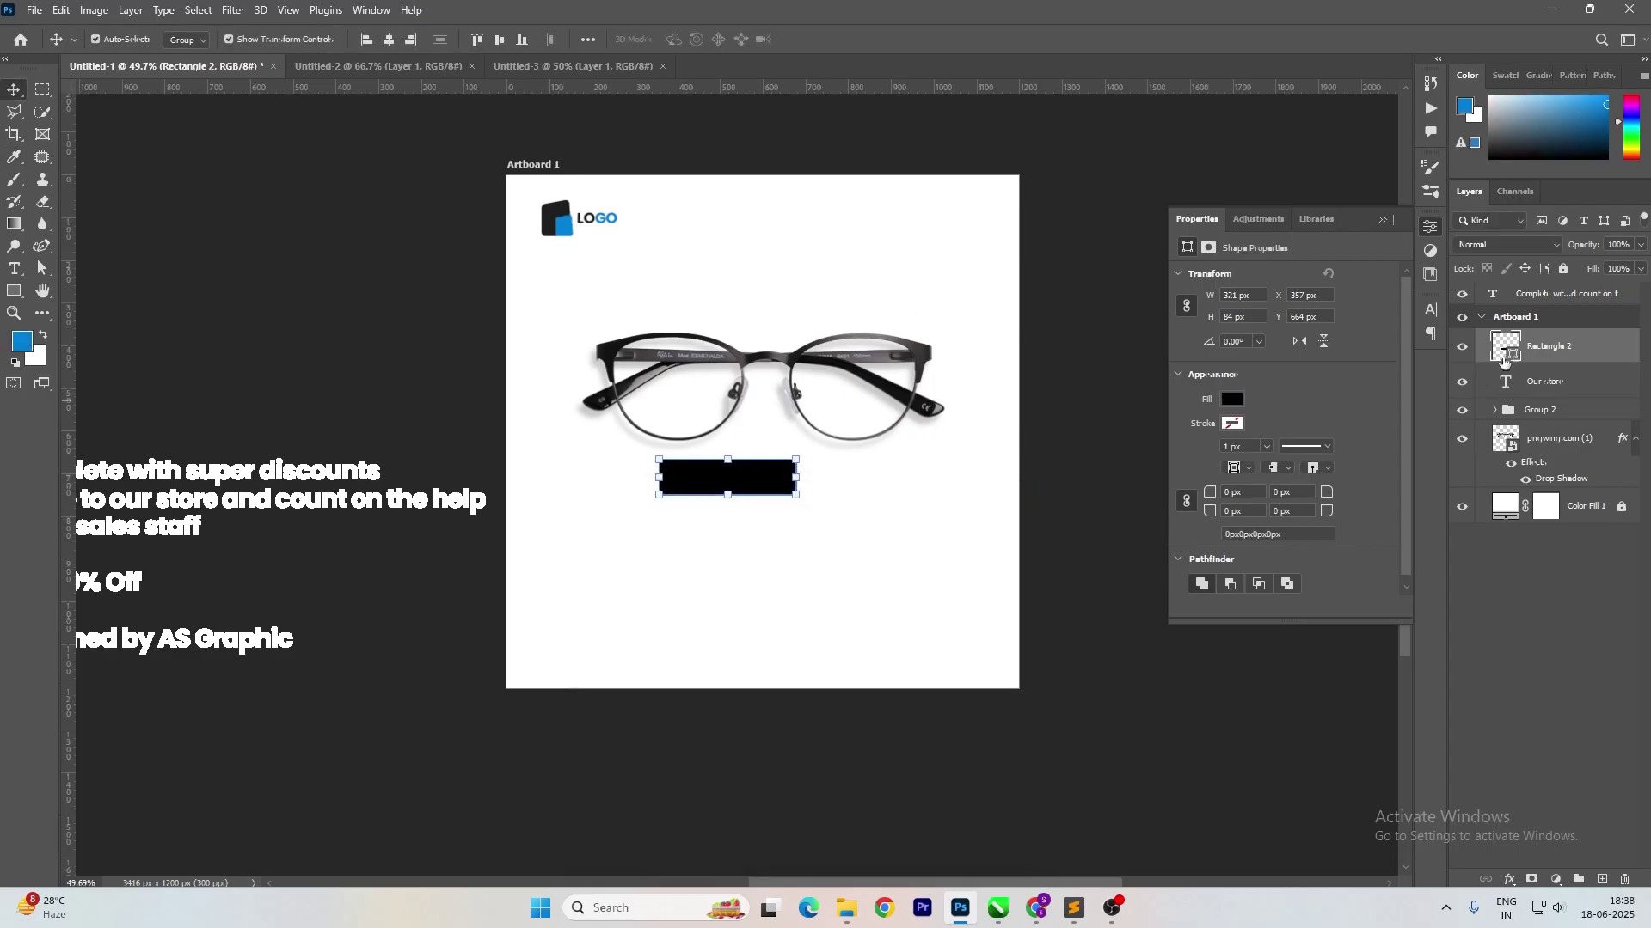
pyautogui.hotkey('alt', 'BackSpace')
pyautogui.moveTo(1551, 340); pyautogui.dragTo(1555, 388)
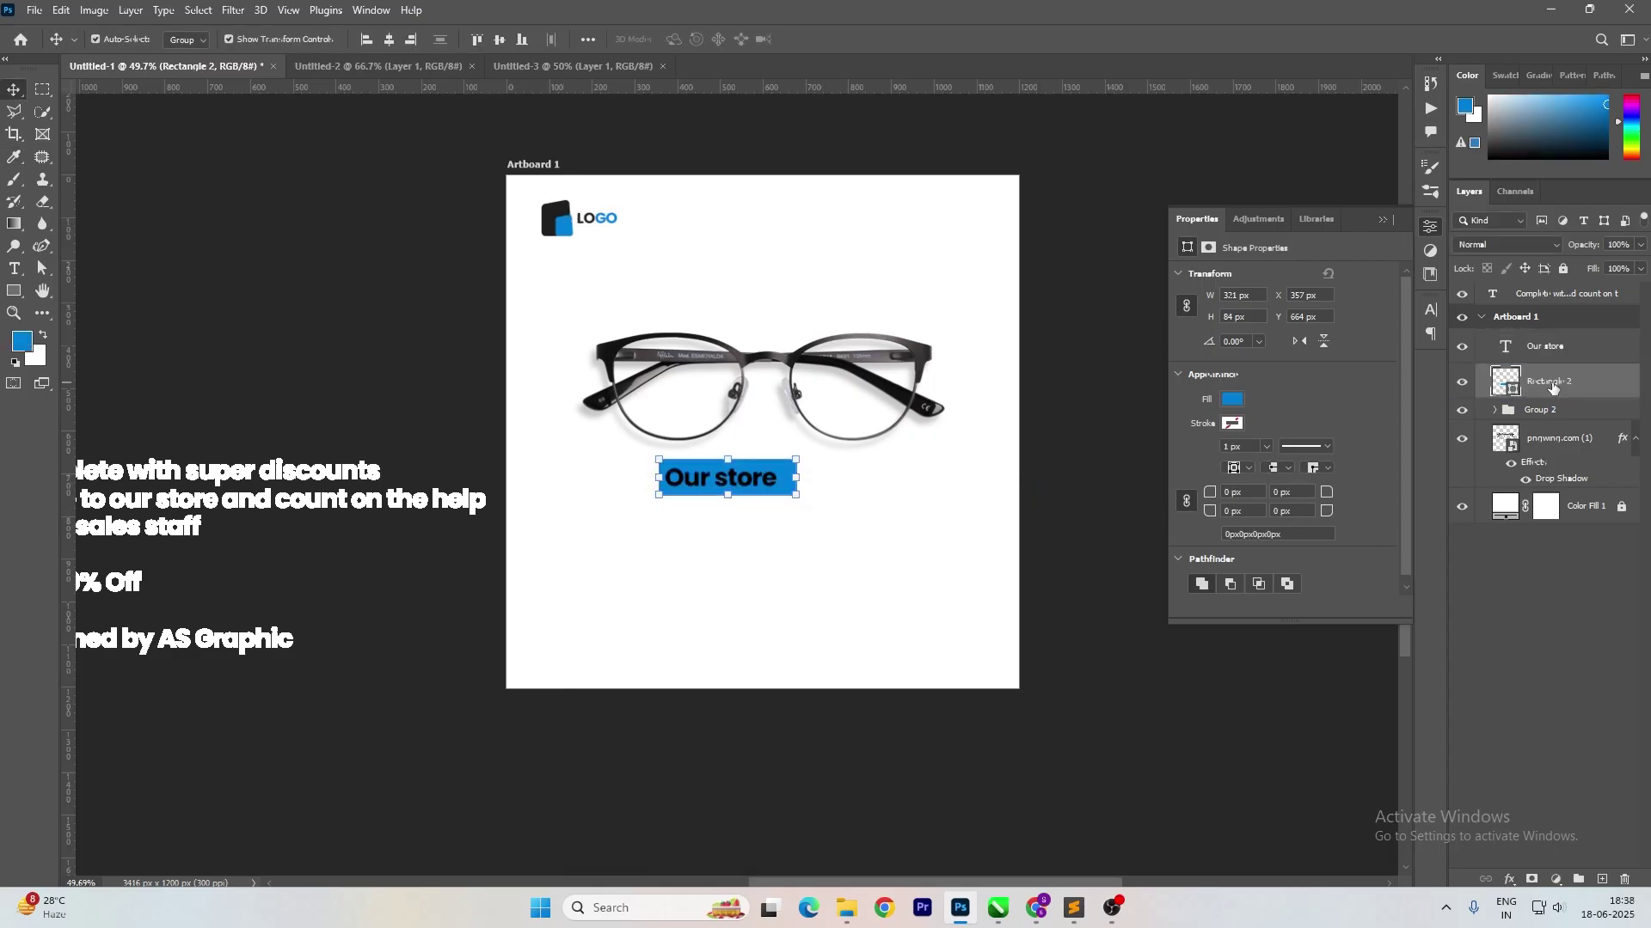
# Center the "Our store" text on the blue rectangle and color the text white.
pyautogui.keyDown('shift'); pyautogui.click(779, 481); pyautogui.keyUp('shift')
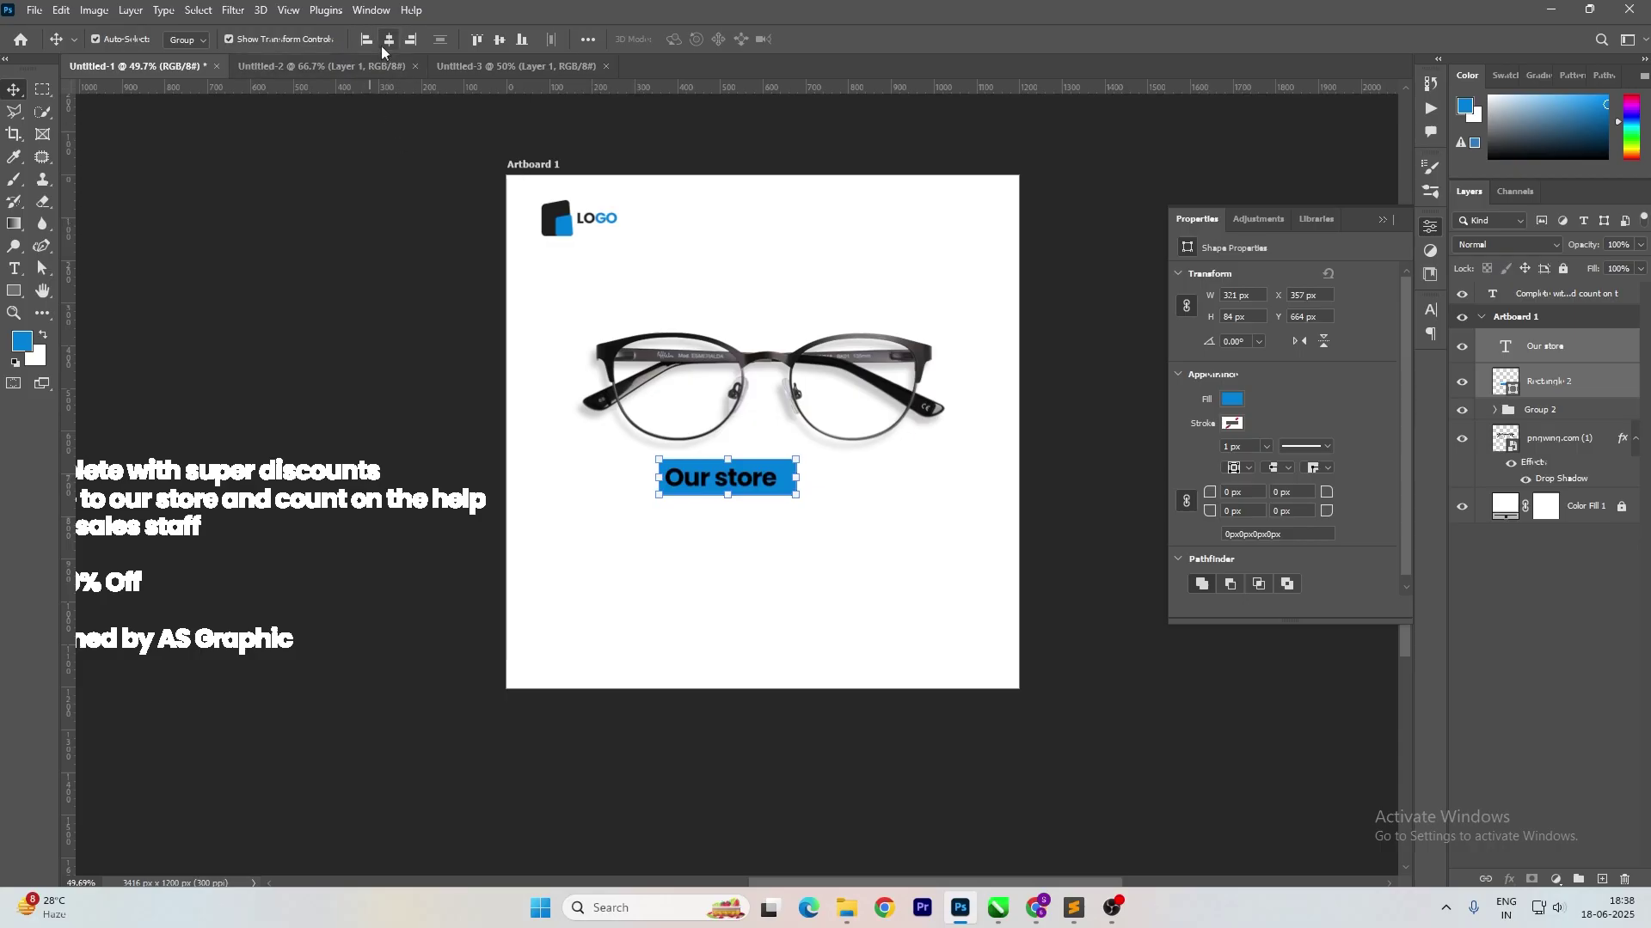
pyautogui.click(407, 197)
pyautogui.doubleClick(701, 487)
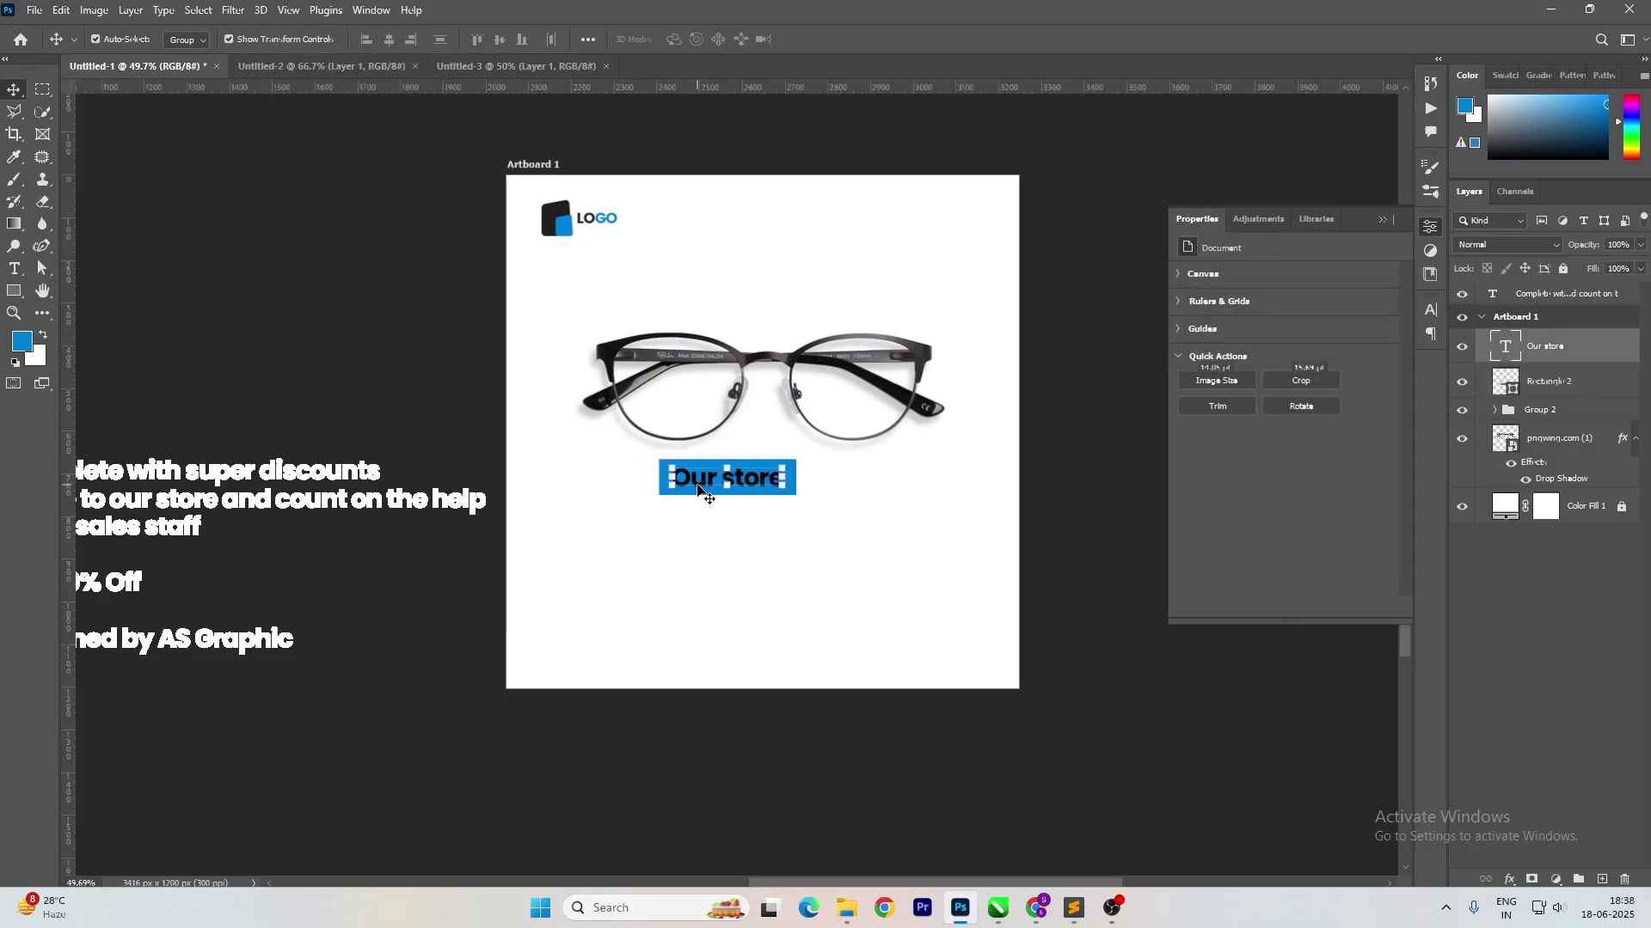
pyautogui.scroll(-1, 749, 539)
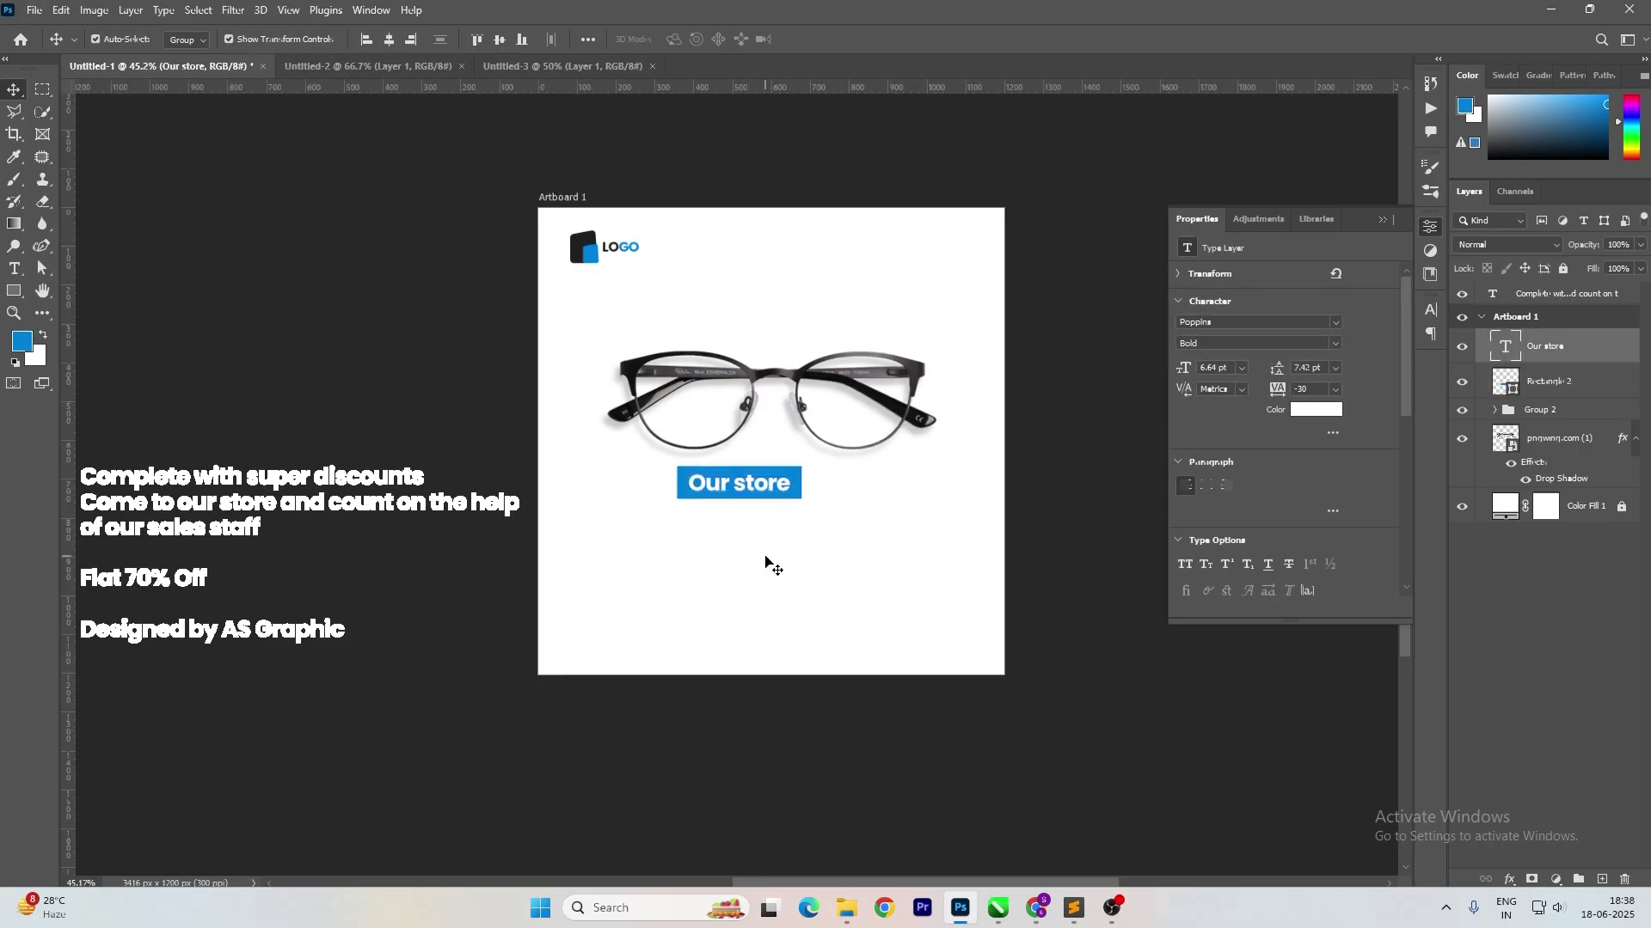
pyautogui.click(767, 566)
# Scale the "Our store" text down slightly and set its font style to Poppins Medium.
pyautogui.scroll(2, 770, 578)
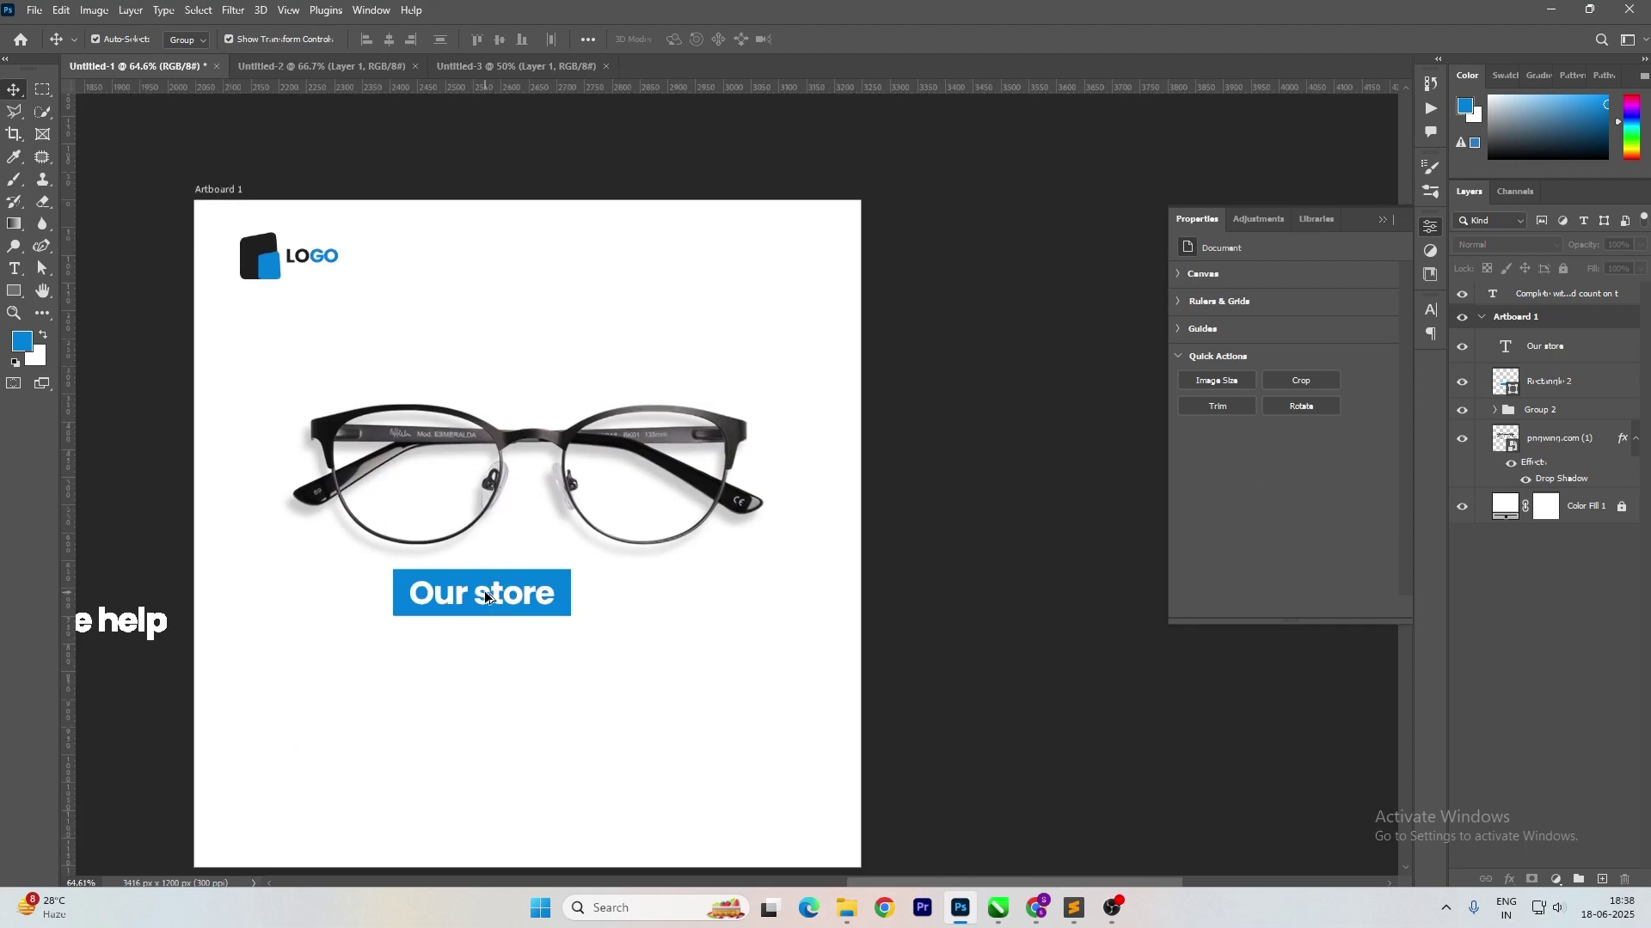
pyautogui.scroll(1, 485, 594)
pyautogui.click(486, 594)
pyautogui.hotkey('ctrl', 't')
pyautogui.moveTo(559, 623); pyautogui.dragTo(549, 636)
pyautogui.press('Return')
pyautogui.doubleClick(500, 596)
pyautogui.click(343, 38)
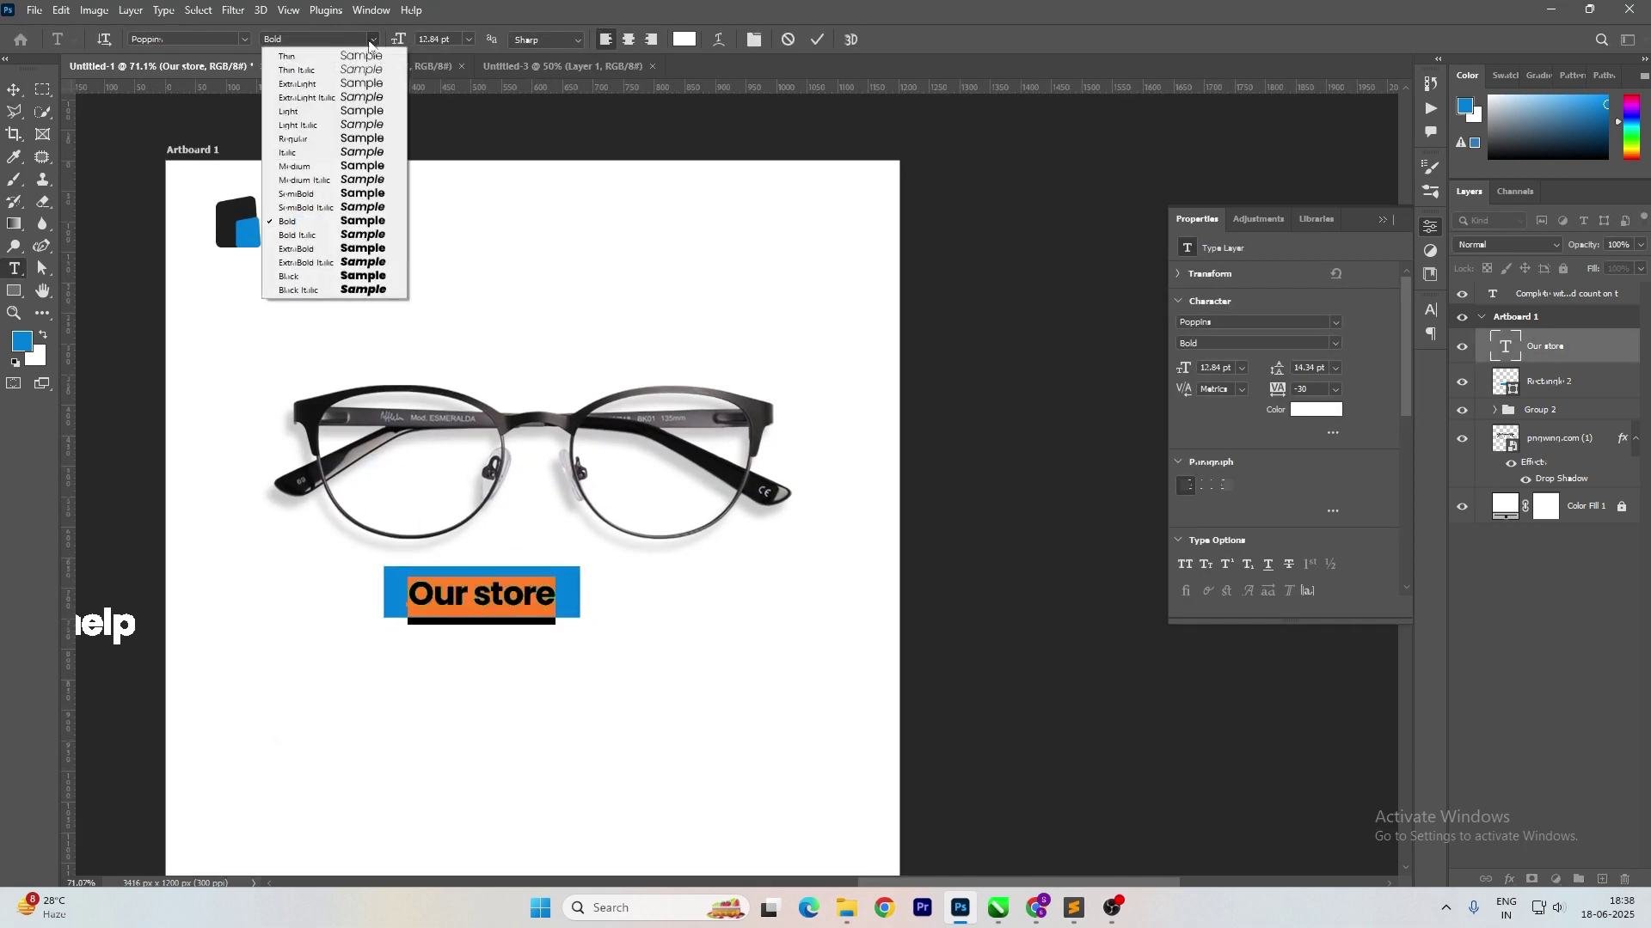
pyautogui.click(292, 168)
pyautogui.hotkey('ctrl', 'Return')
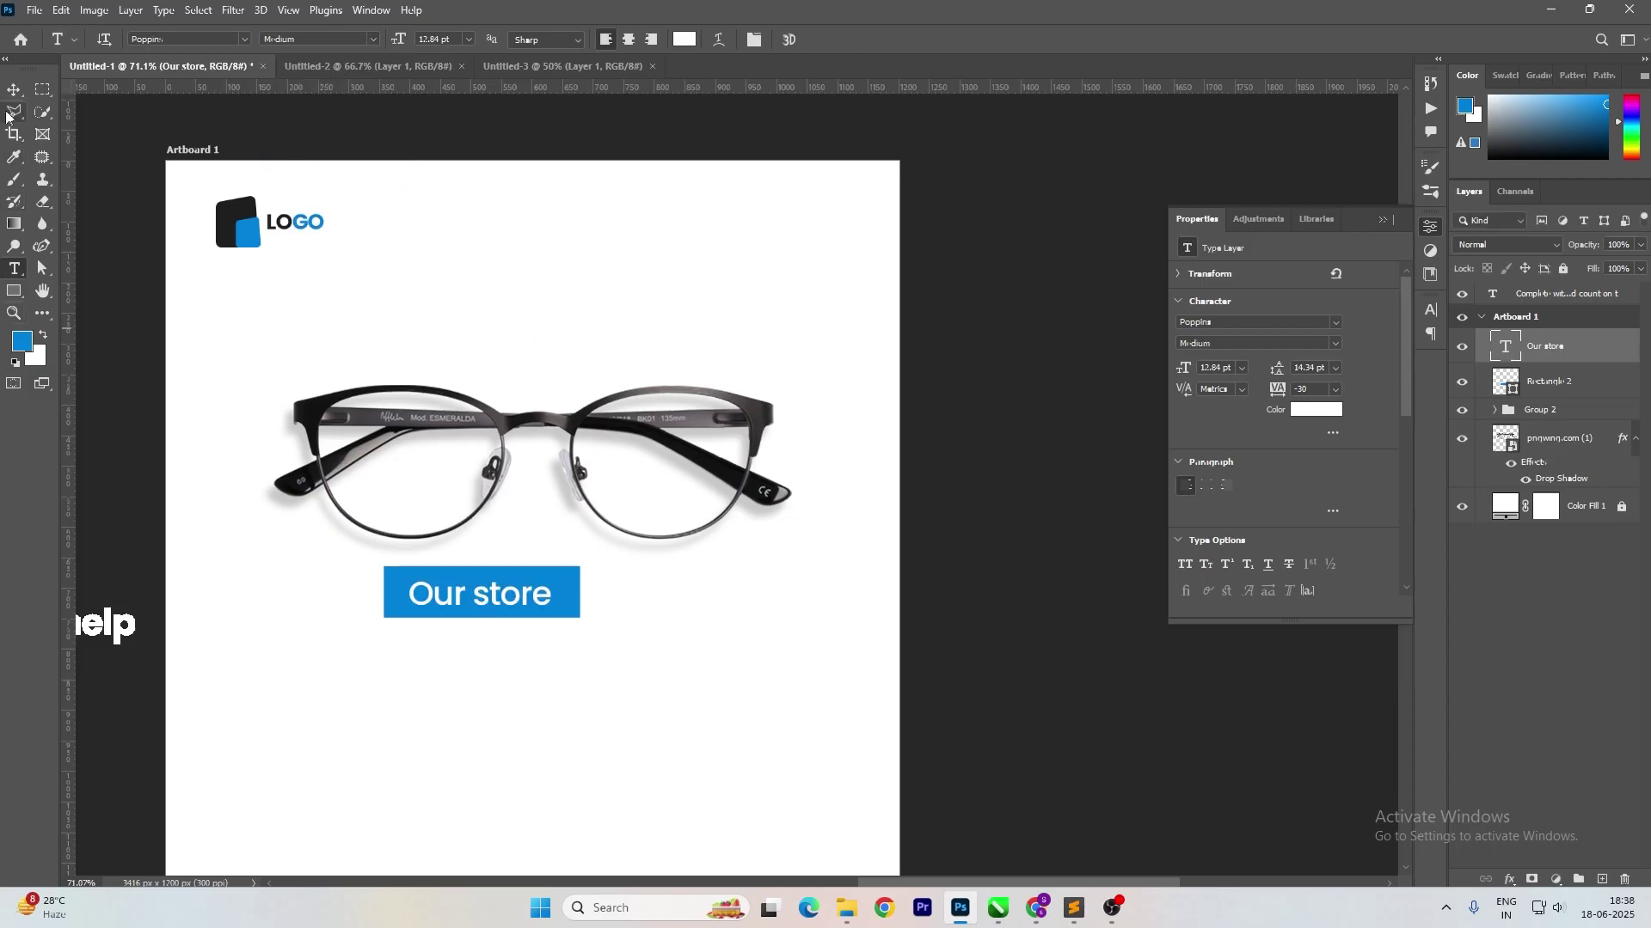
# Realign the resized "Our store" text with the center of its blue rectangle.
pyautogui.press('v')
pyautogui.moveTo(442, 663); pyautogui.dragTo(534, 616)
pyautogui.click(500, 39)
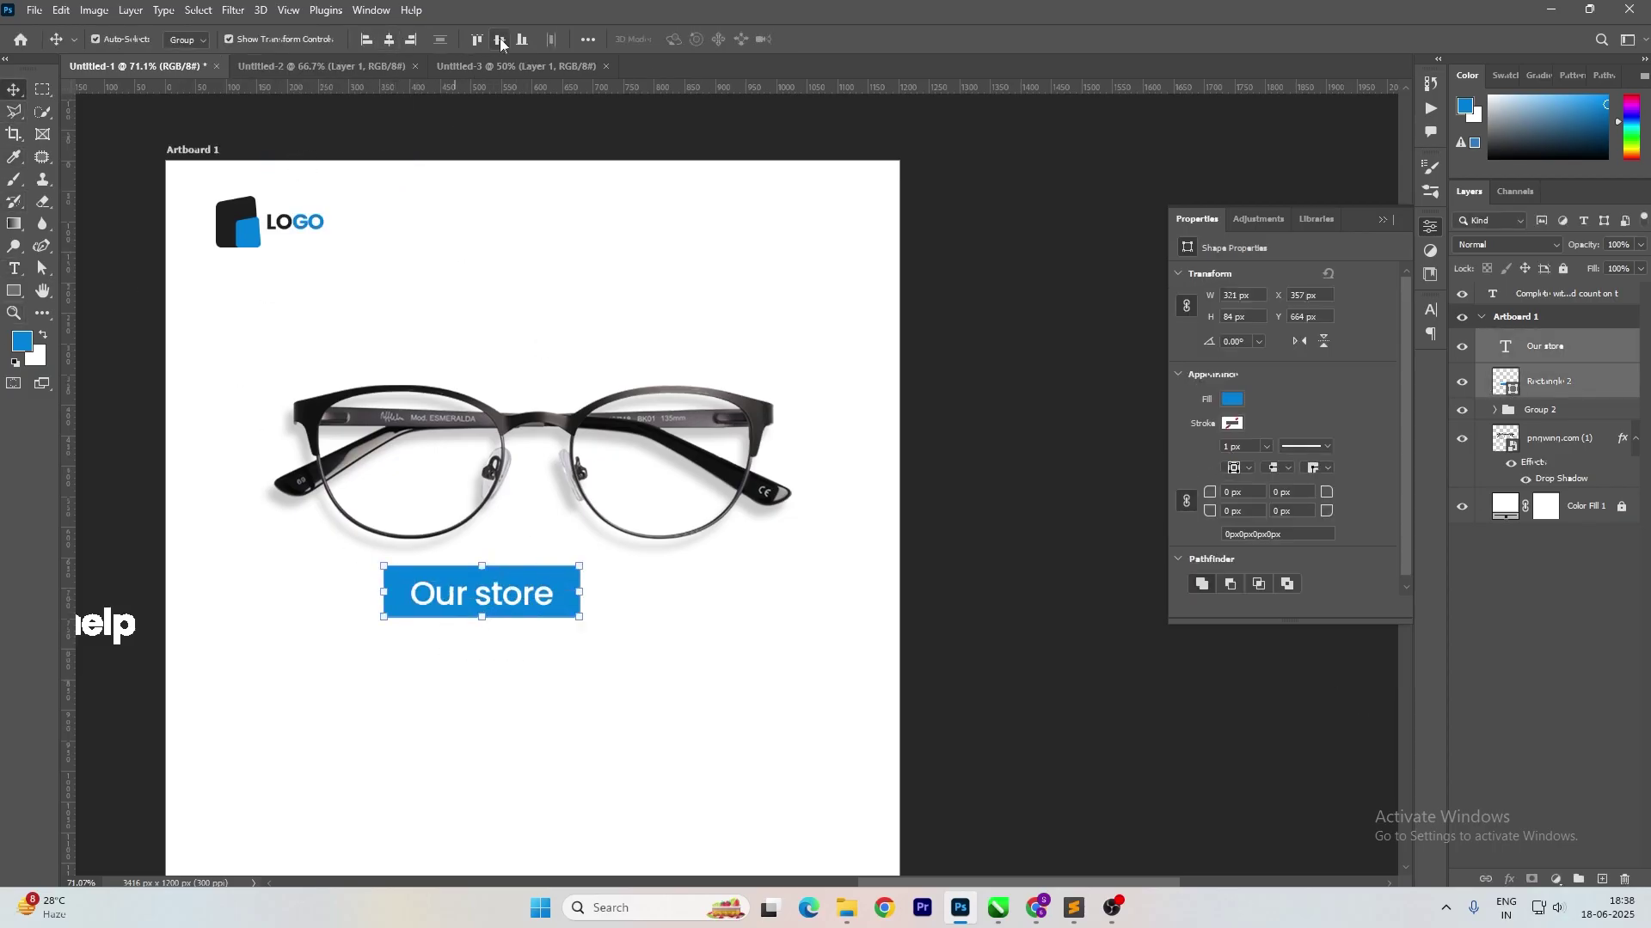
# Nudge the "Our store" text and its rectangle left and down so the rectangle sits at X 147 px, Y 724 px.
pyautogui.hotkey('shift', 'Left')
pyautogui.hotkey('shift', 'Left')
pyautogui.hotkey('shift', 'Left')
pyautogui.hotkey('shift', 'Left')
pyautogui.hotkey('shift', 'Left')
pyautogui.hotkey('shift', 'Left')
pyautogui.hotkey('shift', 'Left')
pyautogui.hotkey('shift', 'Left')
pyautogui.hotkey('shift', 'Left')
pyautogui.hotkey('shift', 'Left')
pyautogui.hotkey('shift', 'Left')
pyautogui.hotkey('shift', 'Left')
pyautogui.hotkey('shift', 'Left')
pyautogui.hotkey('shift', 'Left')
pyautogui.hotkey('shift', 'Left')
pyautogui.hotkey('shift', 'Left')
pyautogui.hotkey('shift', 'Left')
pyautogui.hotkey('shift', 'Left')
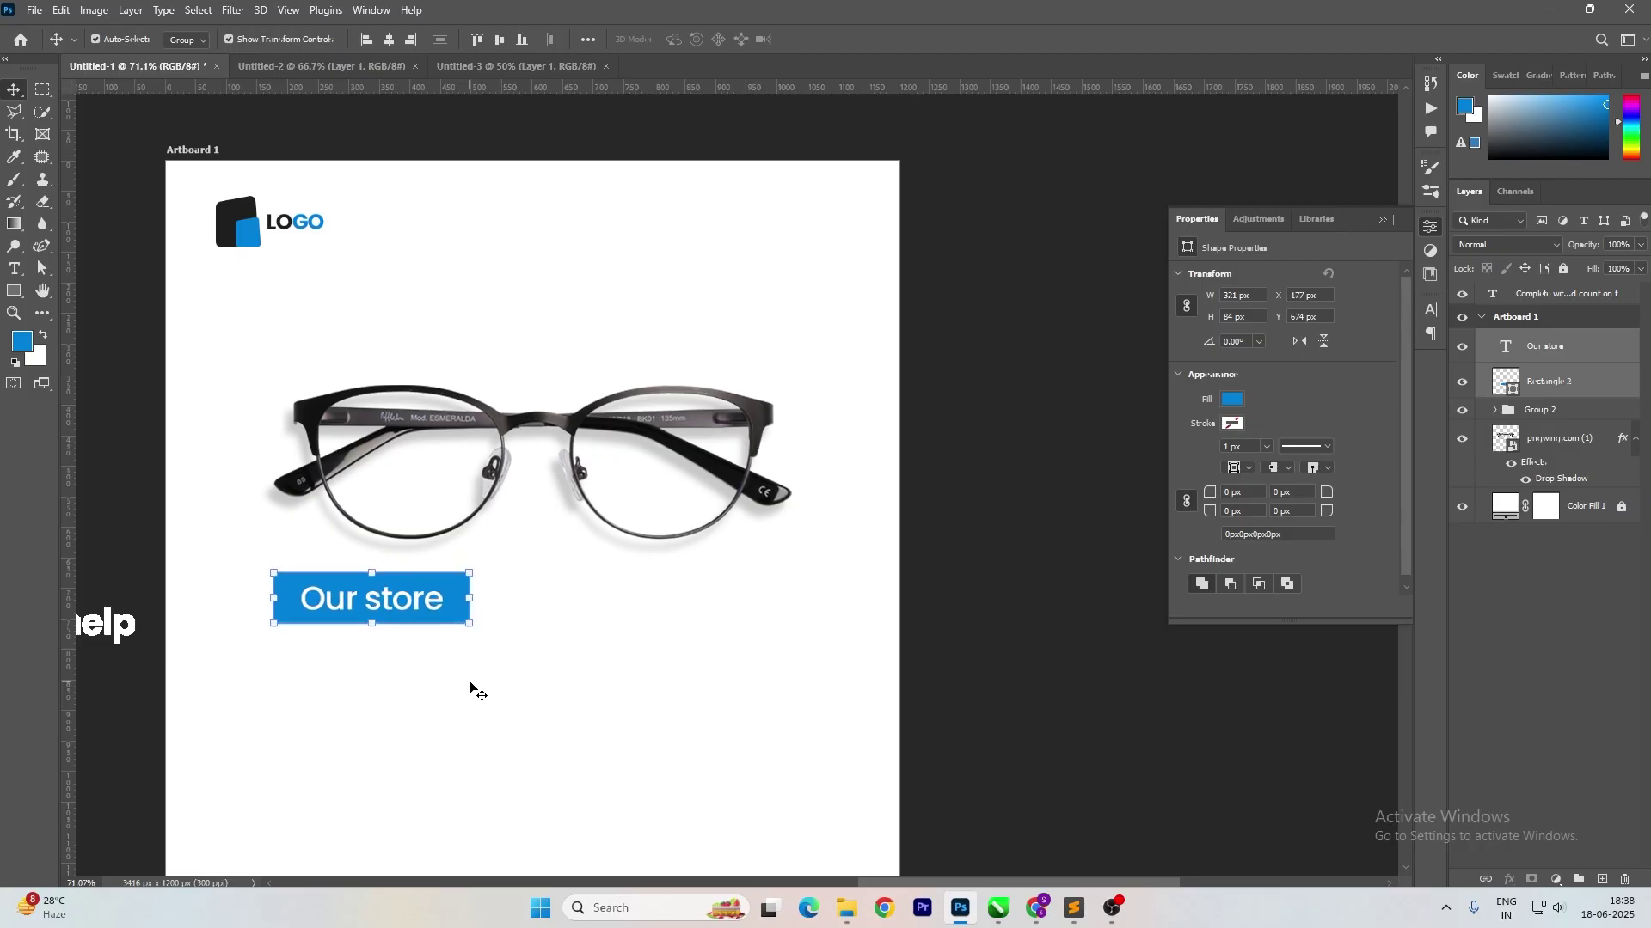
pyautogui.hotkey('shift', 'Down')
pyautogui.hotkey('shift', 'Down')
pyautogui.hotkey('shift', 'Down')
pyautogui.hotkey('shift', 'Down')
pyautogui.hotkey('shift', 'Down')
pyautogui.hotkey('shift', 'Left')
pyautogui.hotkey('shift', 'Left')
pyautogui.hotkey('shift', 'Left')
pyautogui.moveTo(501, 651); pyautogui.dragTo(699, 560)
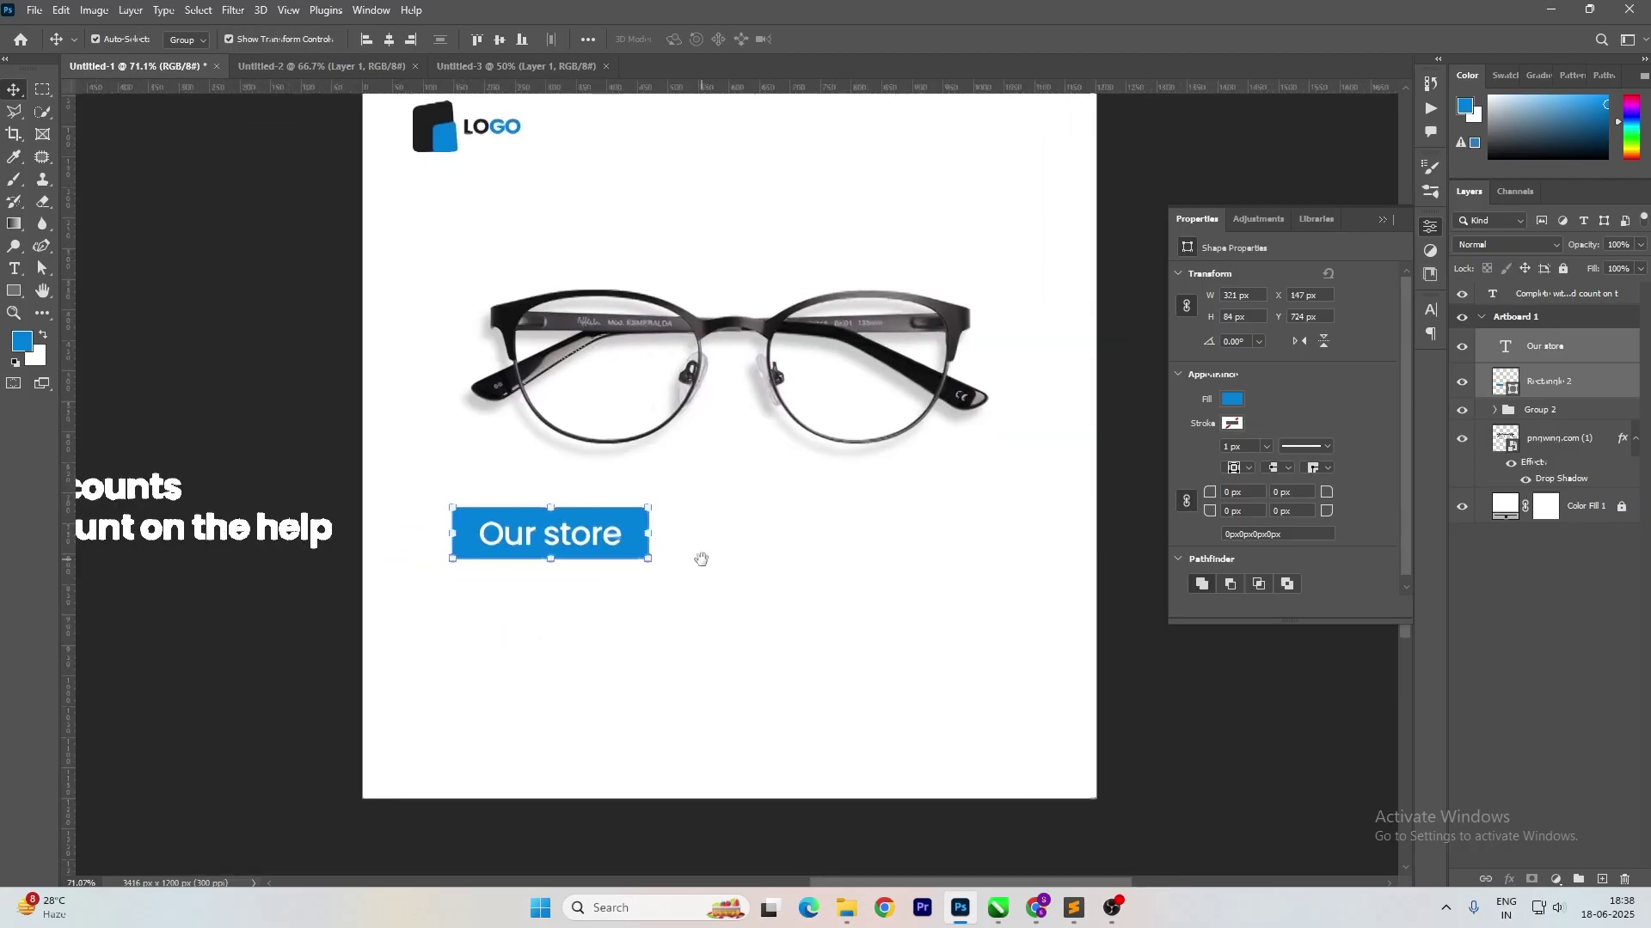
pyautogui.scroll(-1, 501, 602)
pyautogui.click(500, 670)
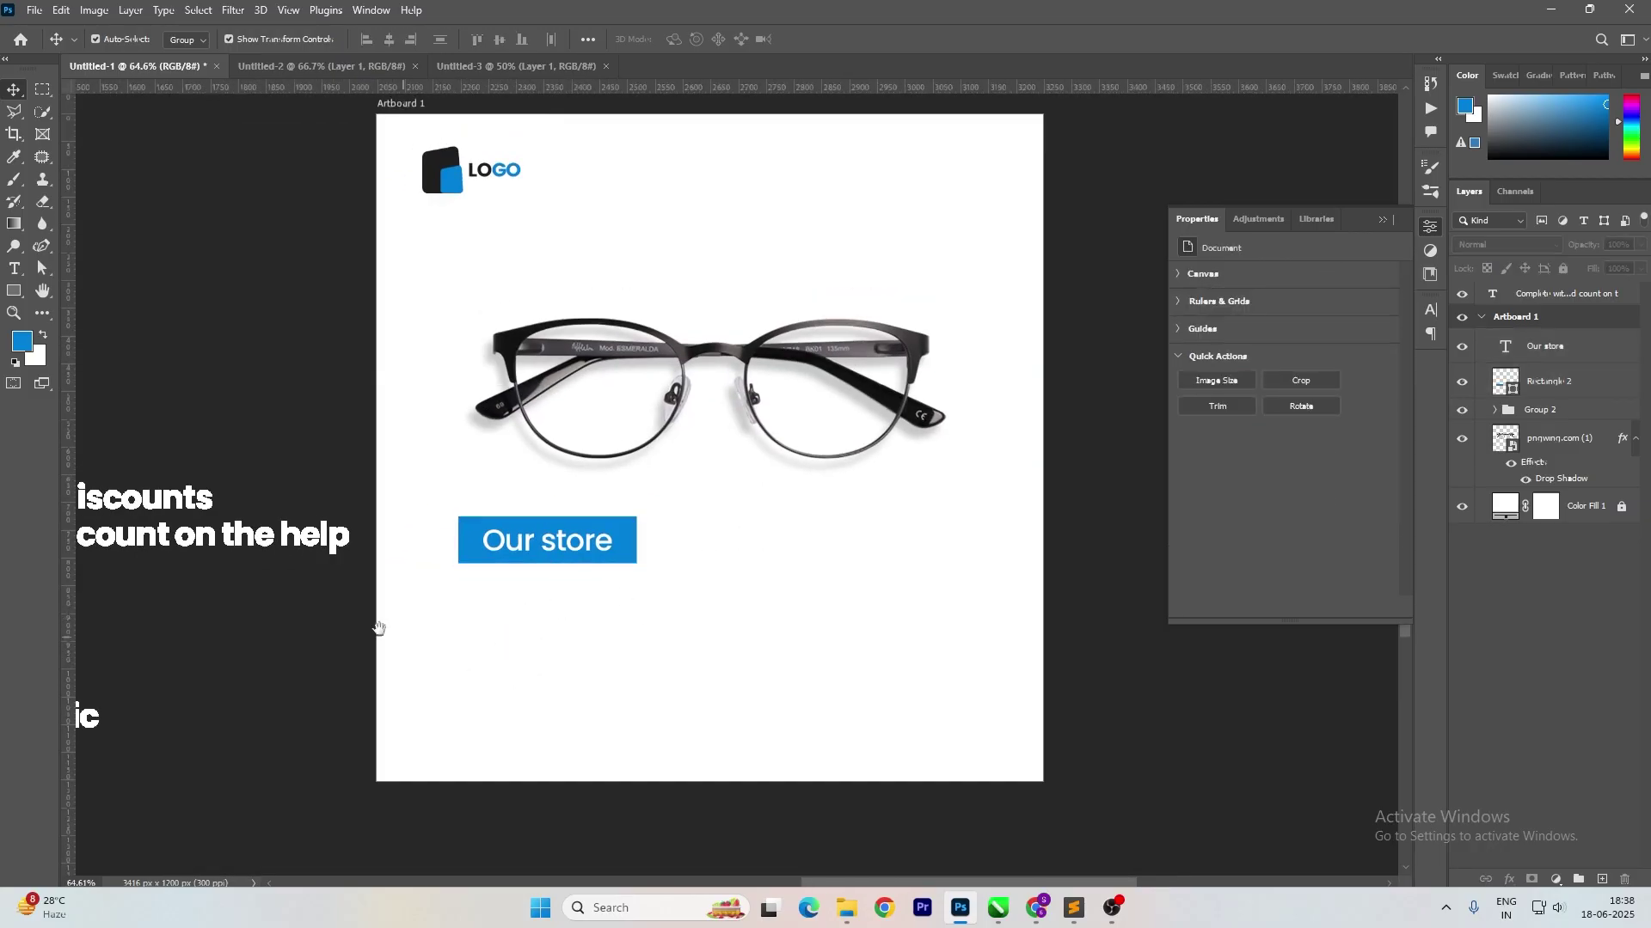
# Copy the line "Complete with super discounts" from the white text block beside the artboard and remove it there.
pyautogui.moveTo(379, 628); pyautogui.dragTo(571, 631)
pyautogui.doubleClick(679, 568)
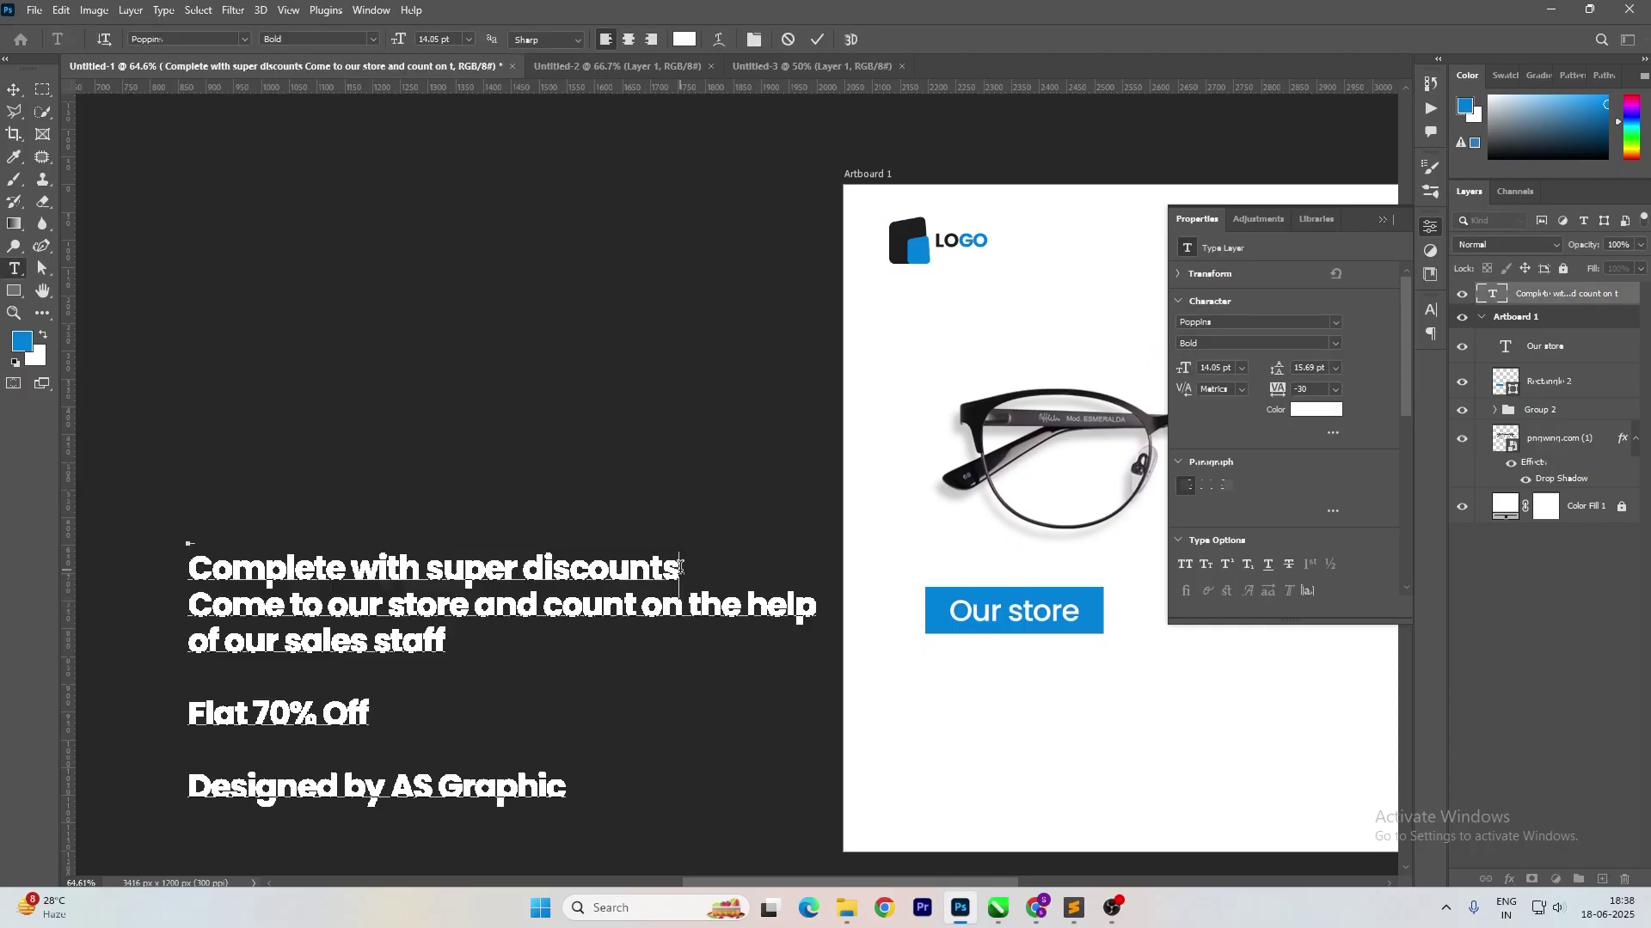
pyautogui.moveTo(679, 568); pyautogui.dragTo(169, 554)
pyautogui.hotkey('ctrl', 'c')
pyautogui.press('BackSpace')
pyautogui.hotkey('ctrl', 'Return')
pyautogui.press('v')
# Duplicate the "Our store" text below the blue label and replace it with "Complete with super discounts" in black.
pyautogui.moveTo(1006, 696); pyautogui.dragTo(564, 581)
pyautogui.click(600, 510)
pyautogui.moveTo(600, 510); pyautogui.dragTo(601, 567)
pyautogui.doubleClick(601, 561)
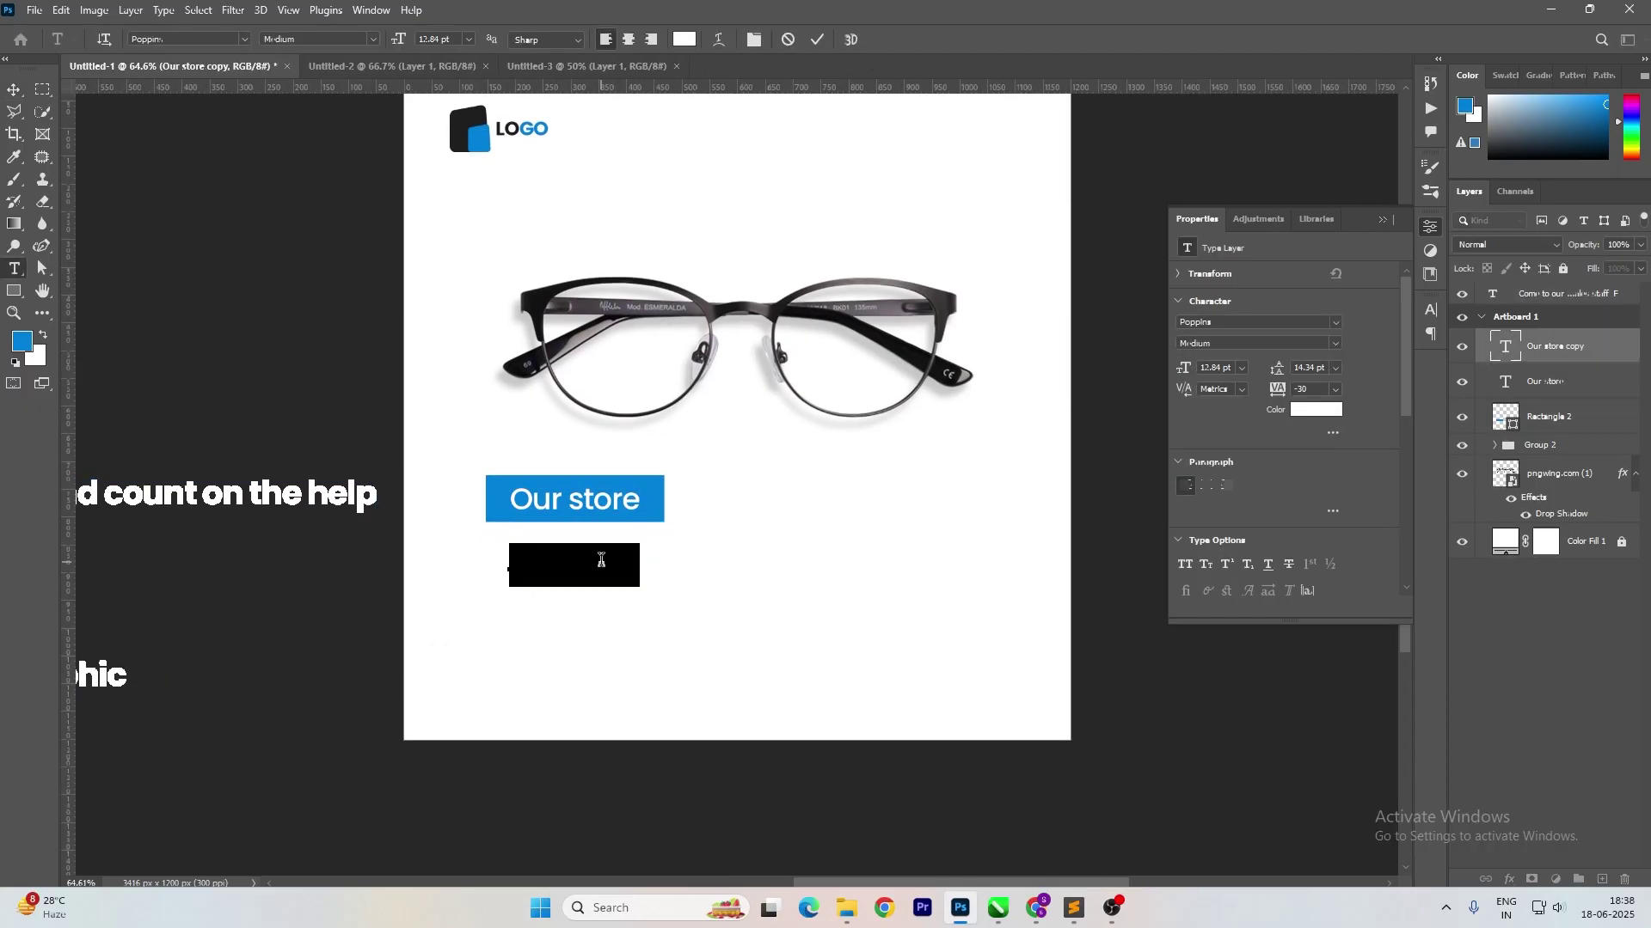
pyautogui.hotkey('ctrl', 'v')
pyautogui.hotkey('ctrl', 'a')
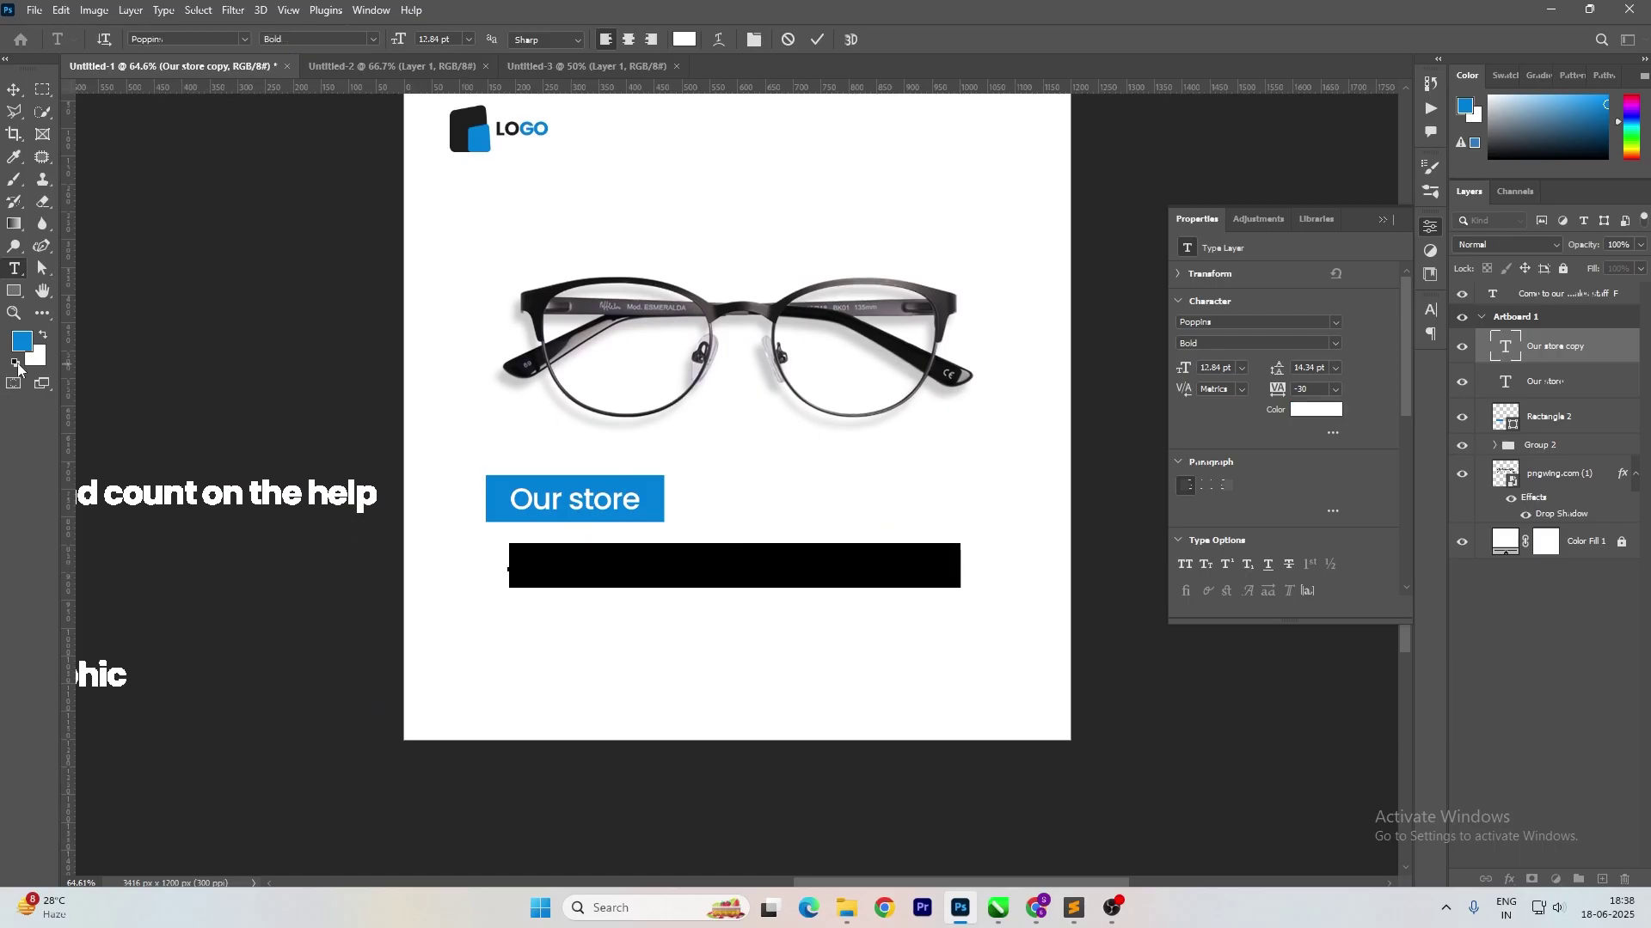
pyautogui.click(16, 363)
pyautogui.hotkey('ctrl', 'Return')
pyautogui.press('v')
# Break the heading into two lines, "Complete with" and "super discounts".
pyautogui.doubleClick(729, 560)
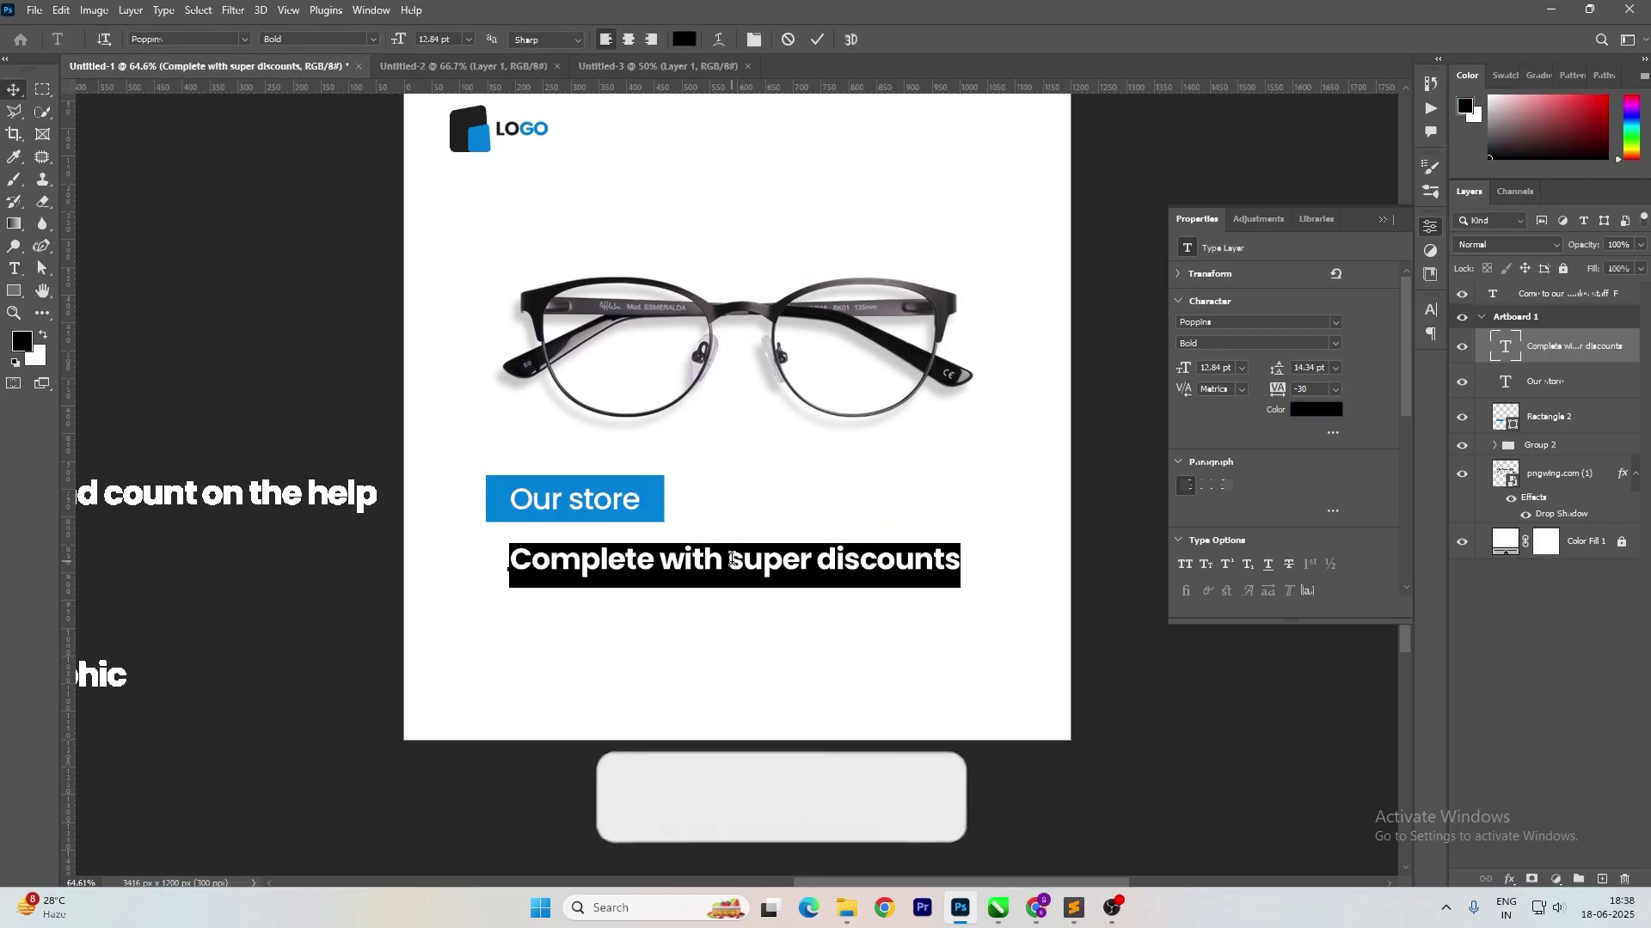
pyautogui.click(729, 560)
pyautogui.press('BackSpace')
pyautogui.press('Return')
# Set the "Complete with" line to Medium weight and reduce its size to about 10.9 pt.
pyautogui.hotkey('ctrl', 'a')
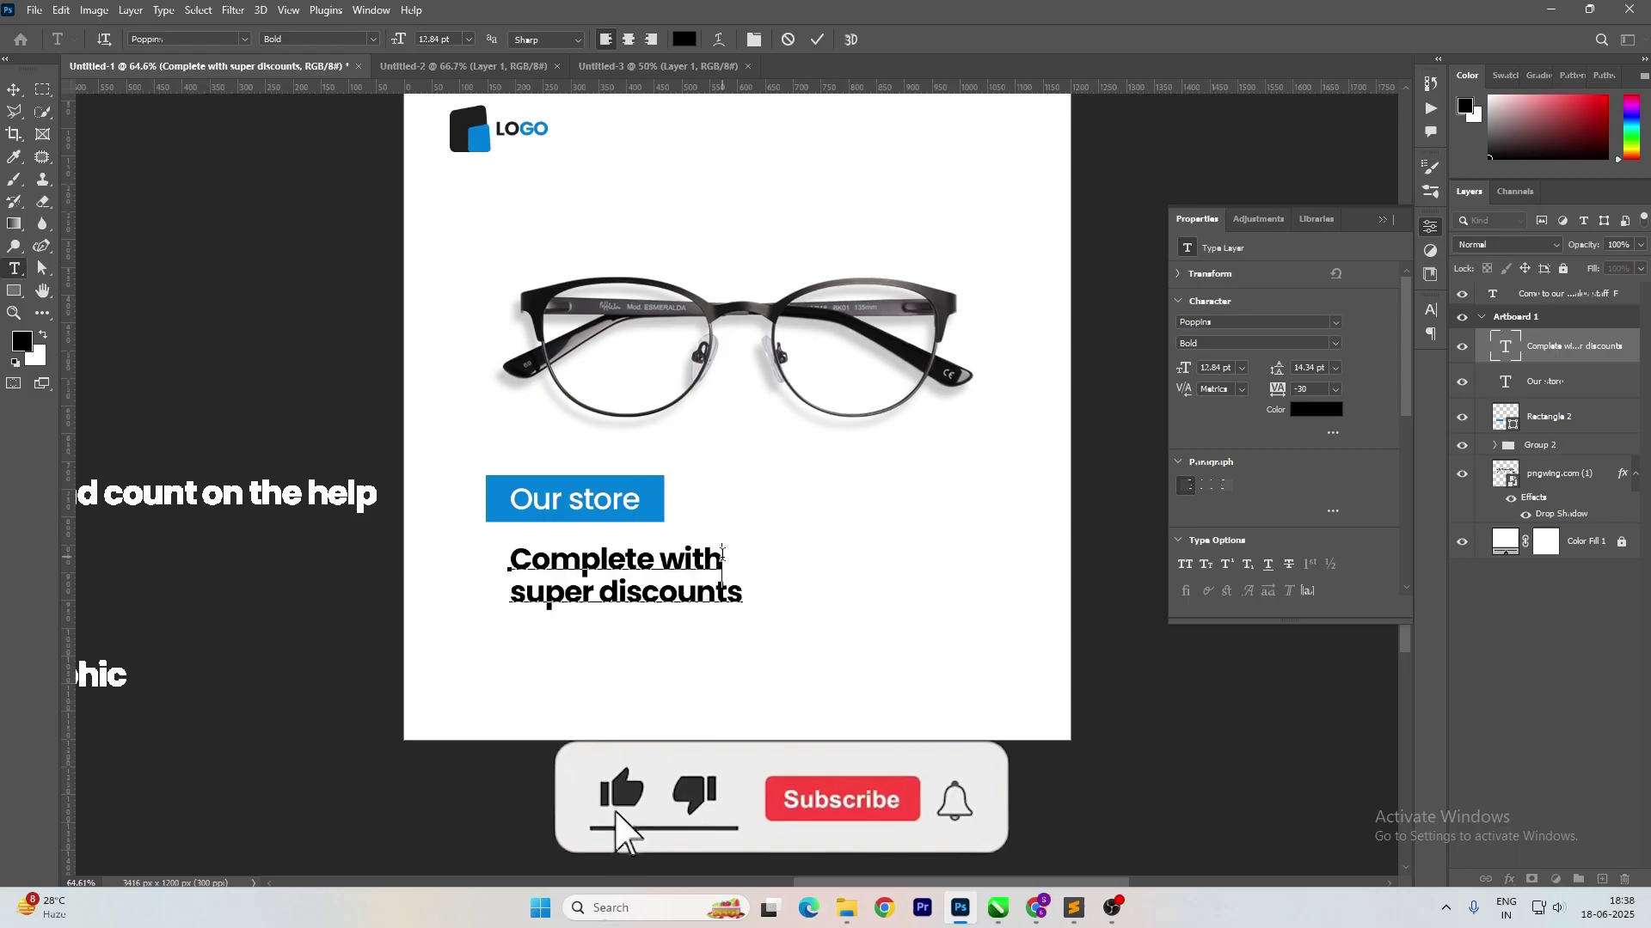
pyautogui.click(373, 40)
pyautogui.click(323, 166)
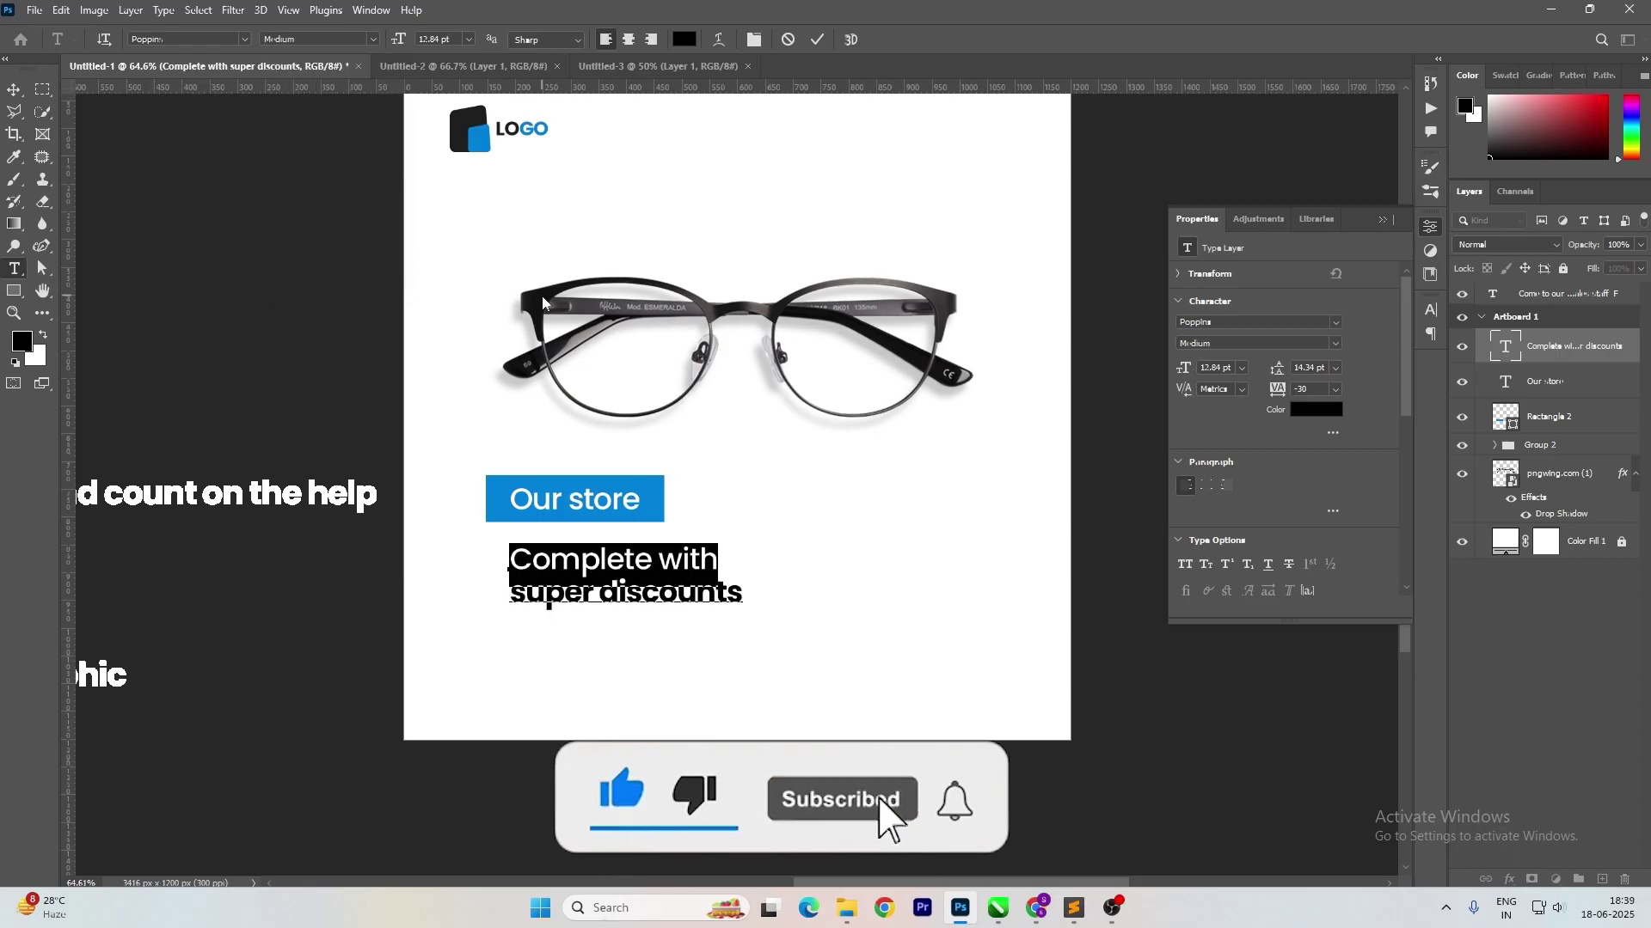
pyautogui.hotkey('ctrl', 'shift', ',')
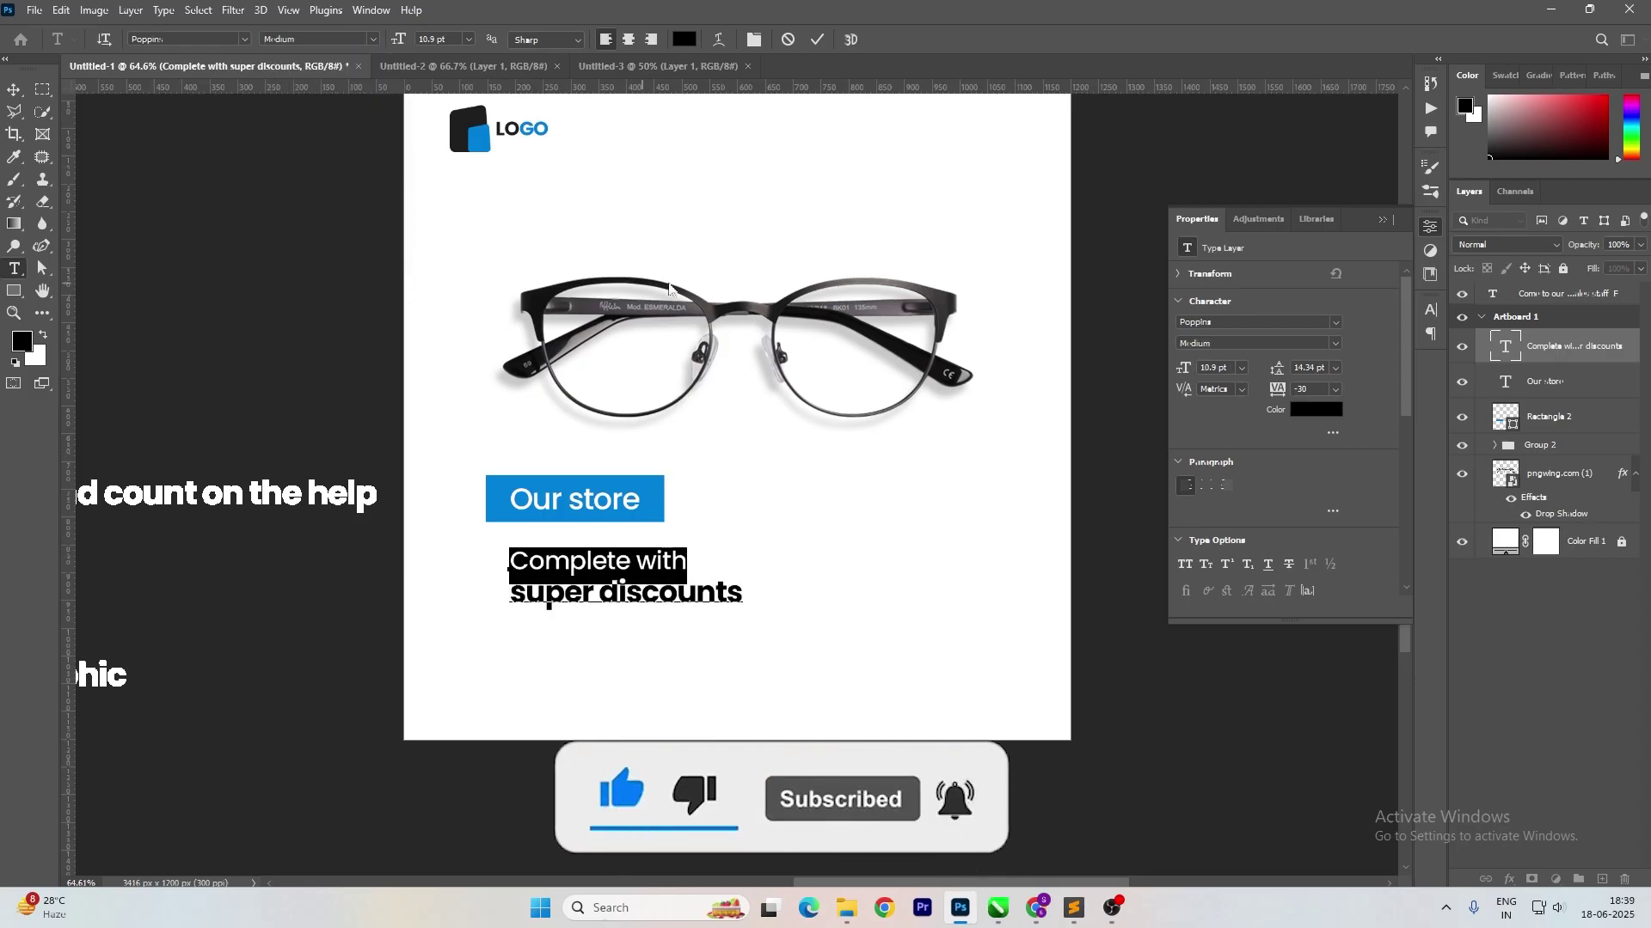
# Set the two-line heading's leading to 16 pt and its tracking to 0.
pyautogui.hotkey('ctrl', 'a')
pyautogui.click(1428, 315)
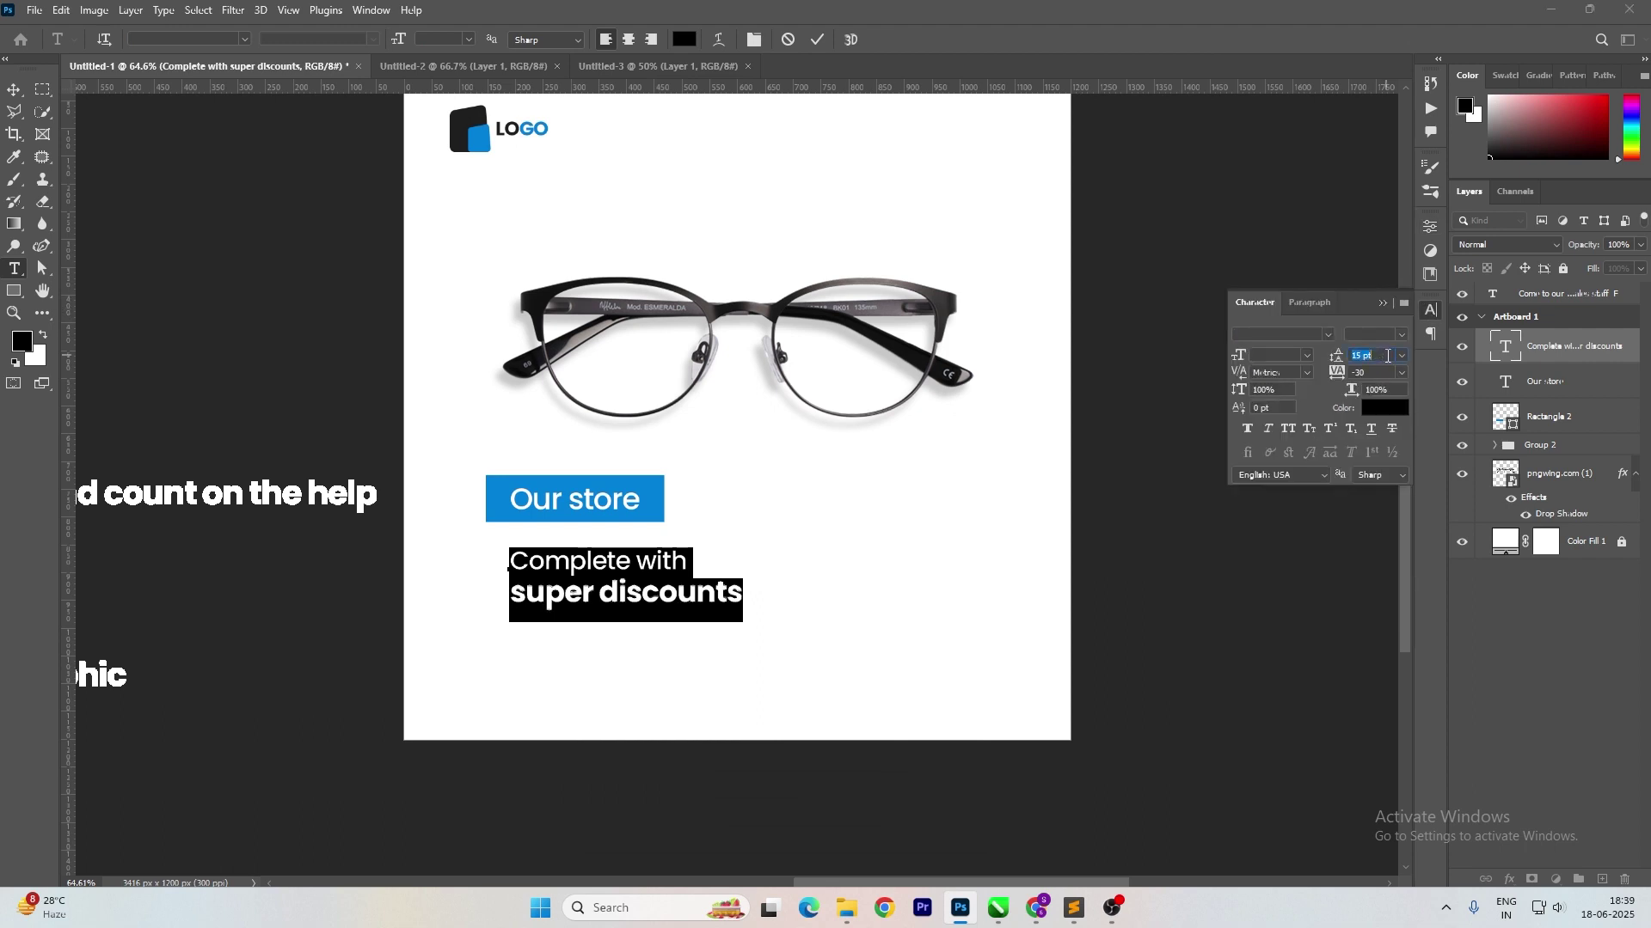
pyautogui.press('Down')
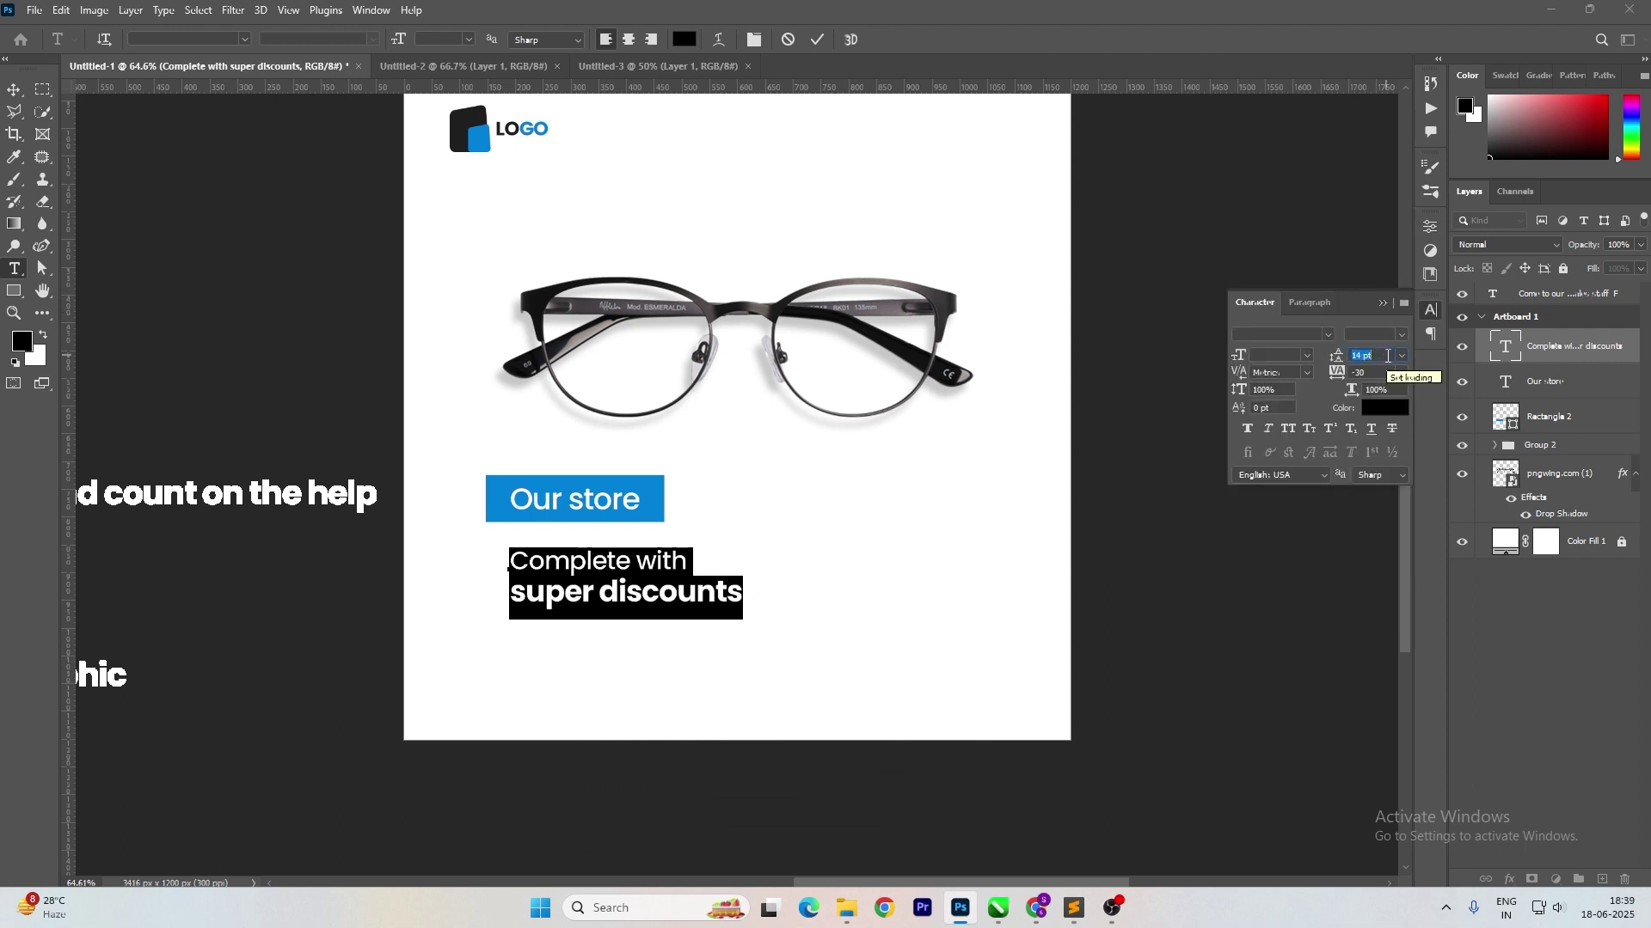
pyautogui.press('Return')
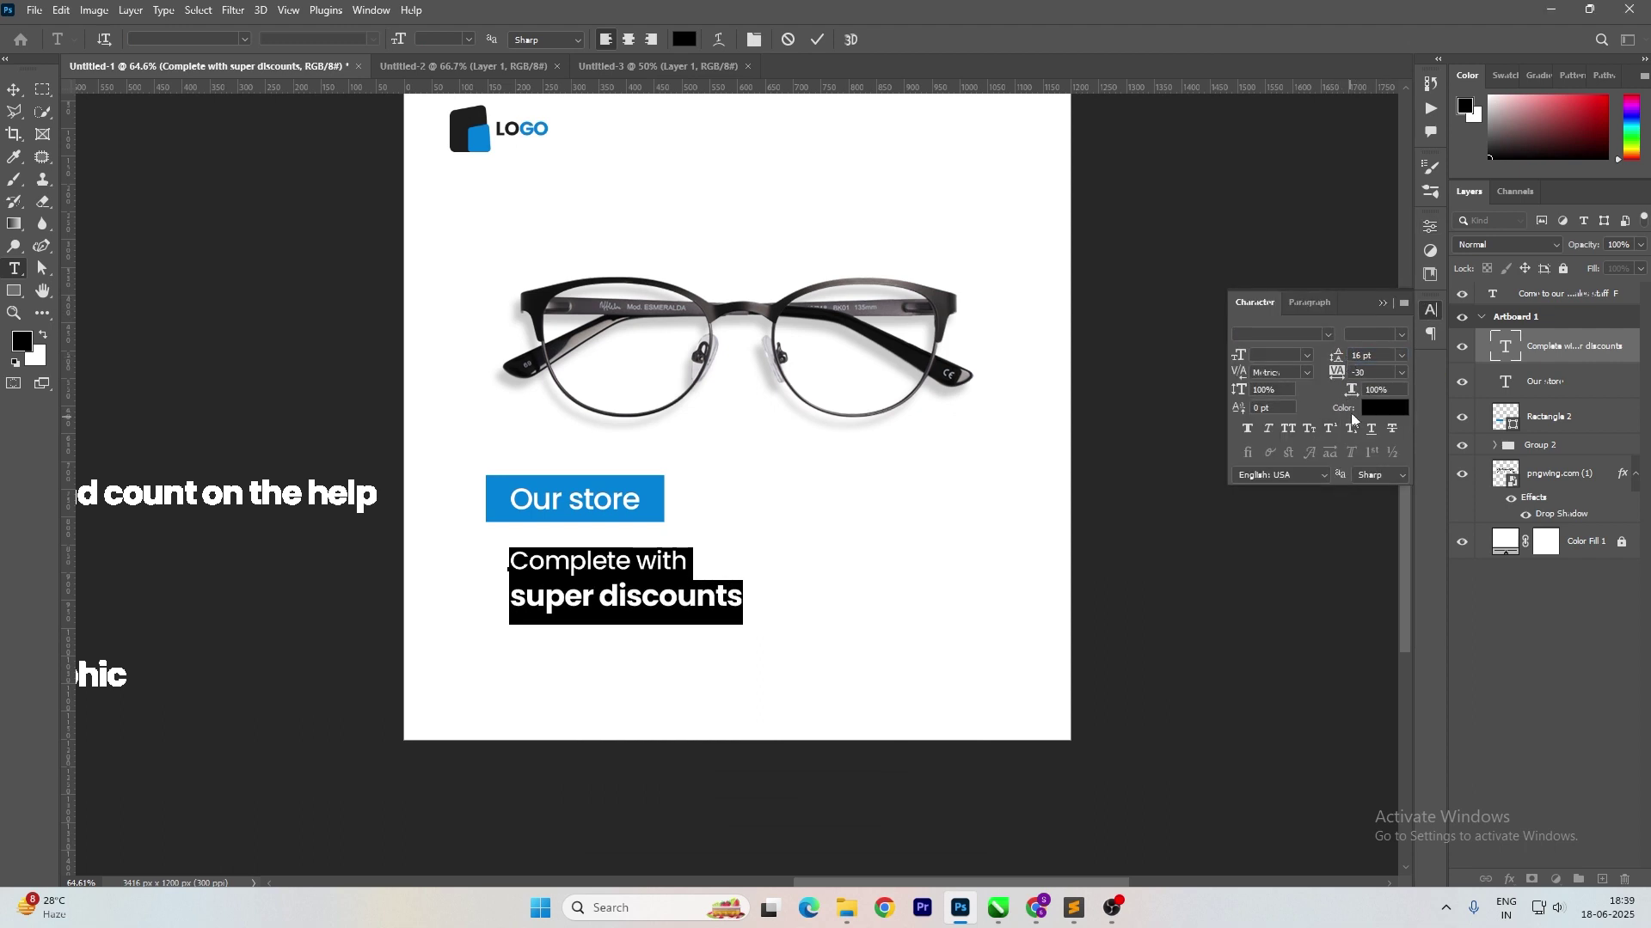
pyautogui.write('0')
pyautogui.press('Return')
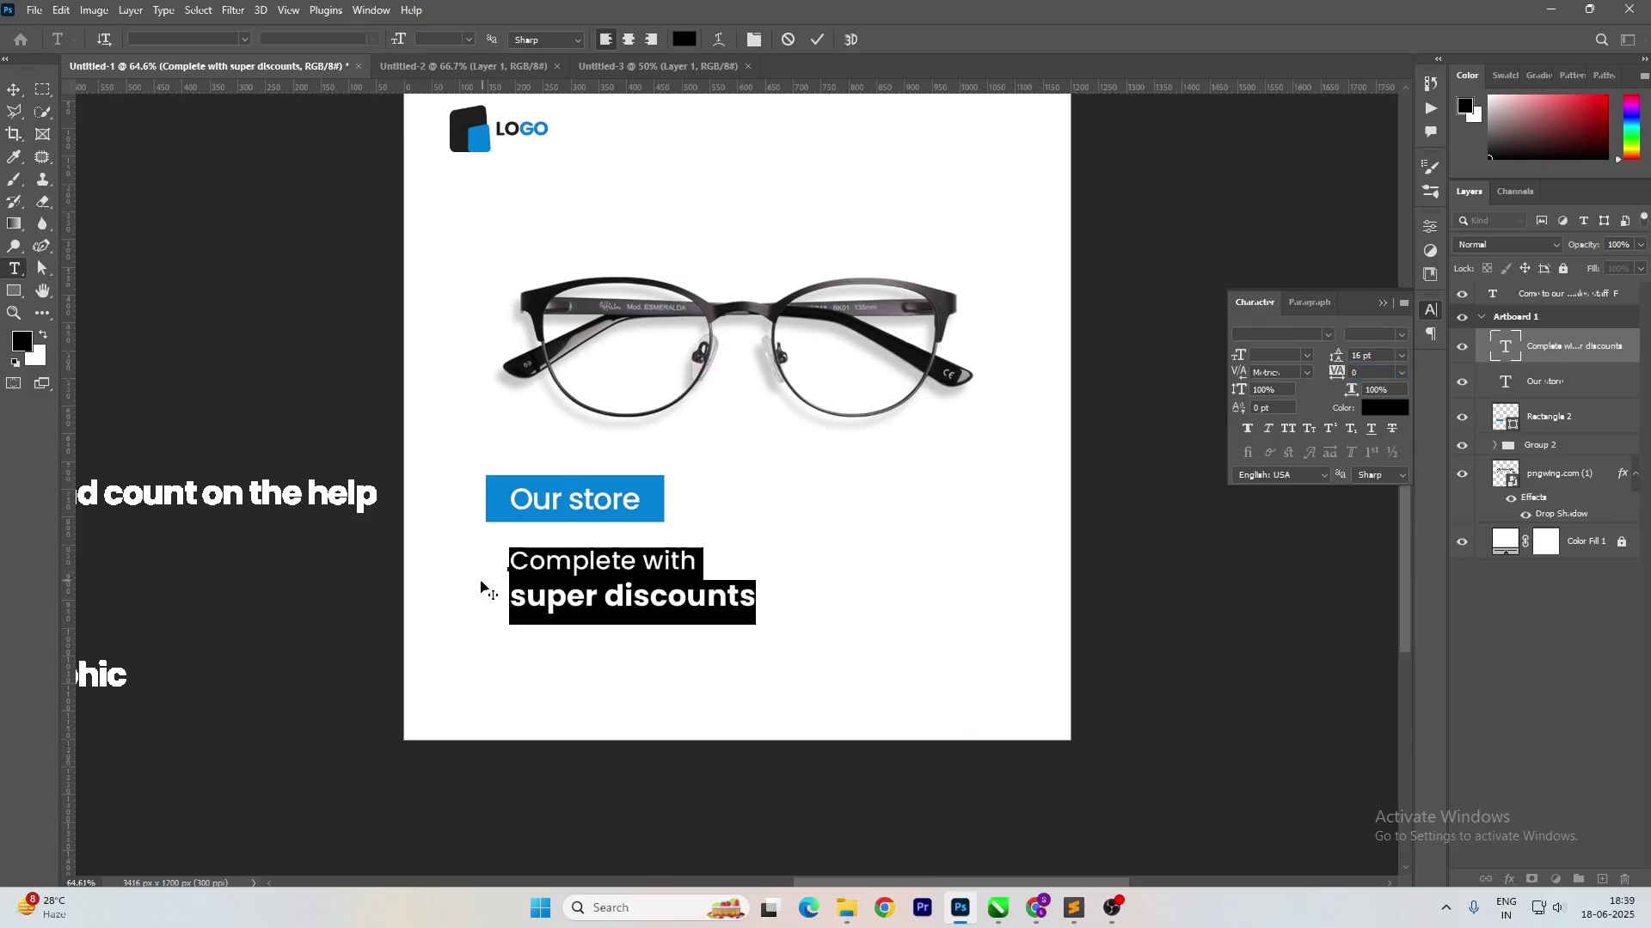
pyautogui.hotkey('ctrl', 'Return')
pyautogui.press('v')
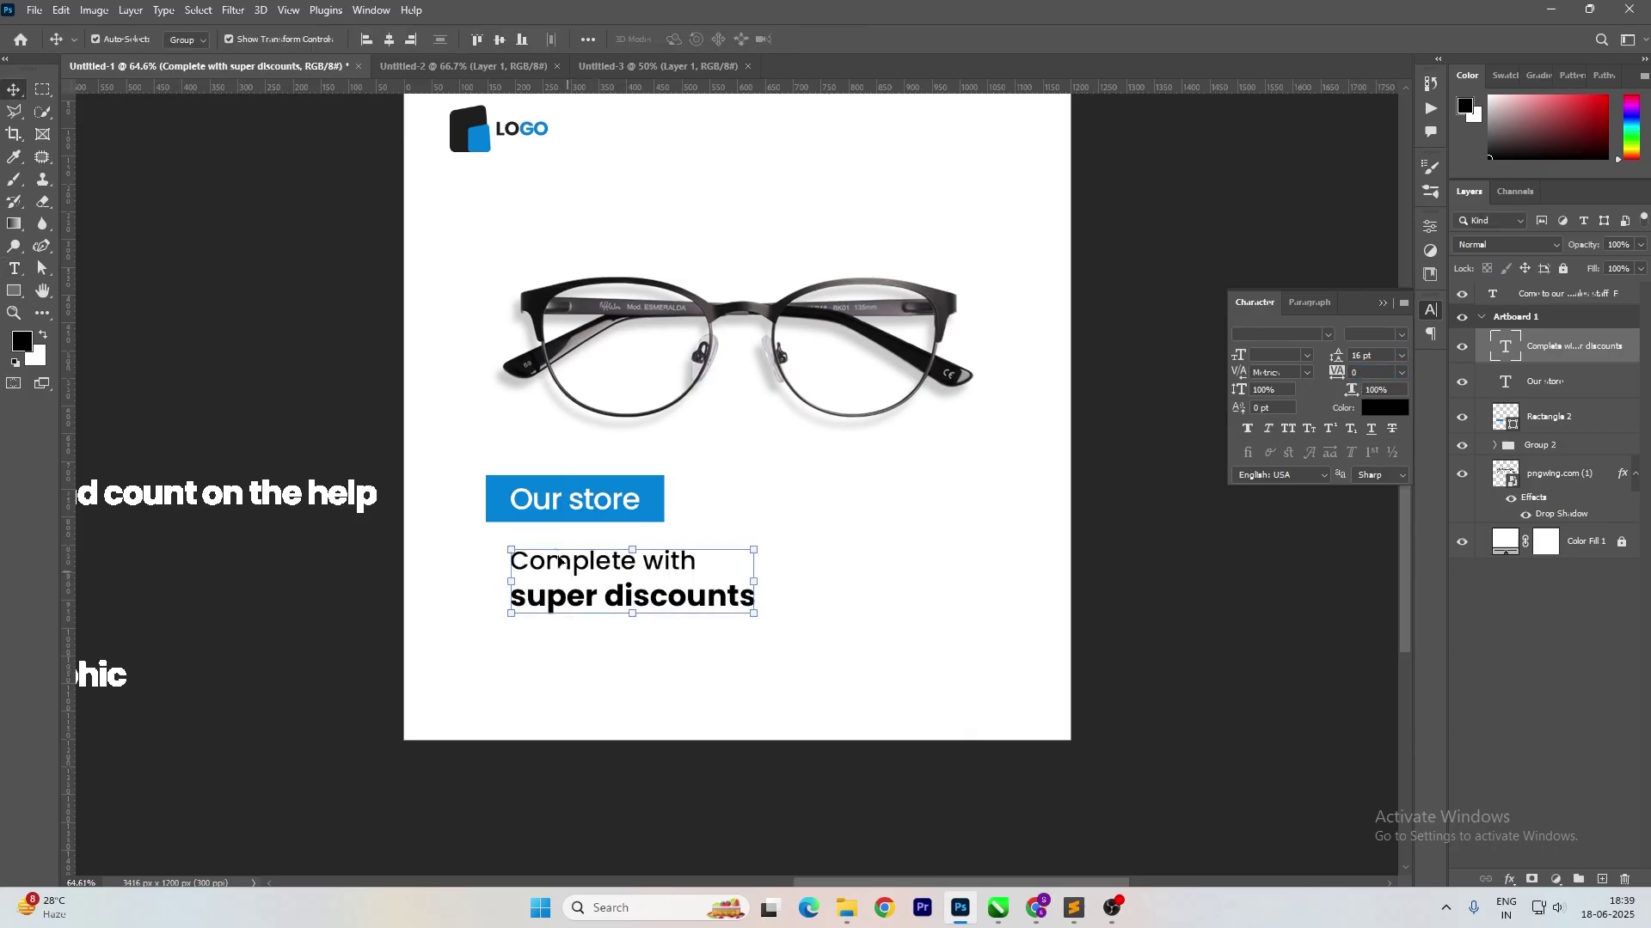
# Enlarge the two-line heading slightly and align it, the "Our store" text and the blue rectangle by their left edges.
pyautogui.moveTo(721, 516); pyautogui.dragTo(593, 489)
pyautogui.click(679, 599)
pyautogui.hotkey('ctrl', 't')
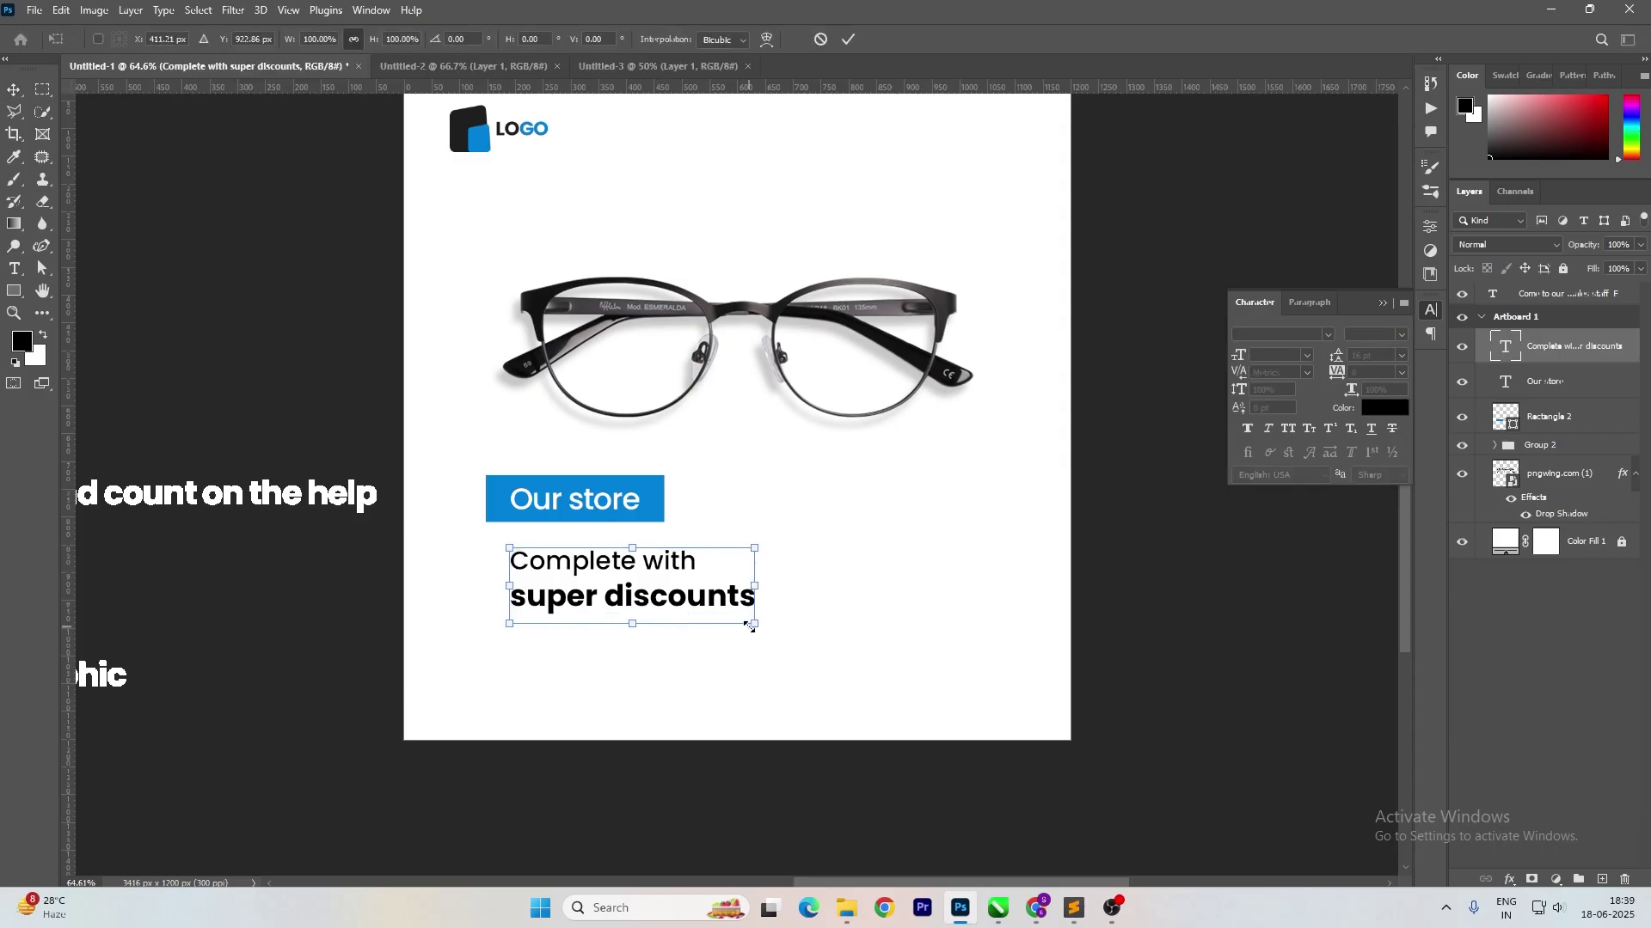
pyautogui.moveTo(752, 625); pyautogui.dragTo(615, 476)
pyautogui.press('Return')
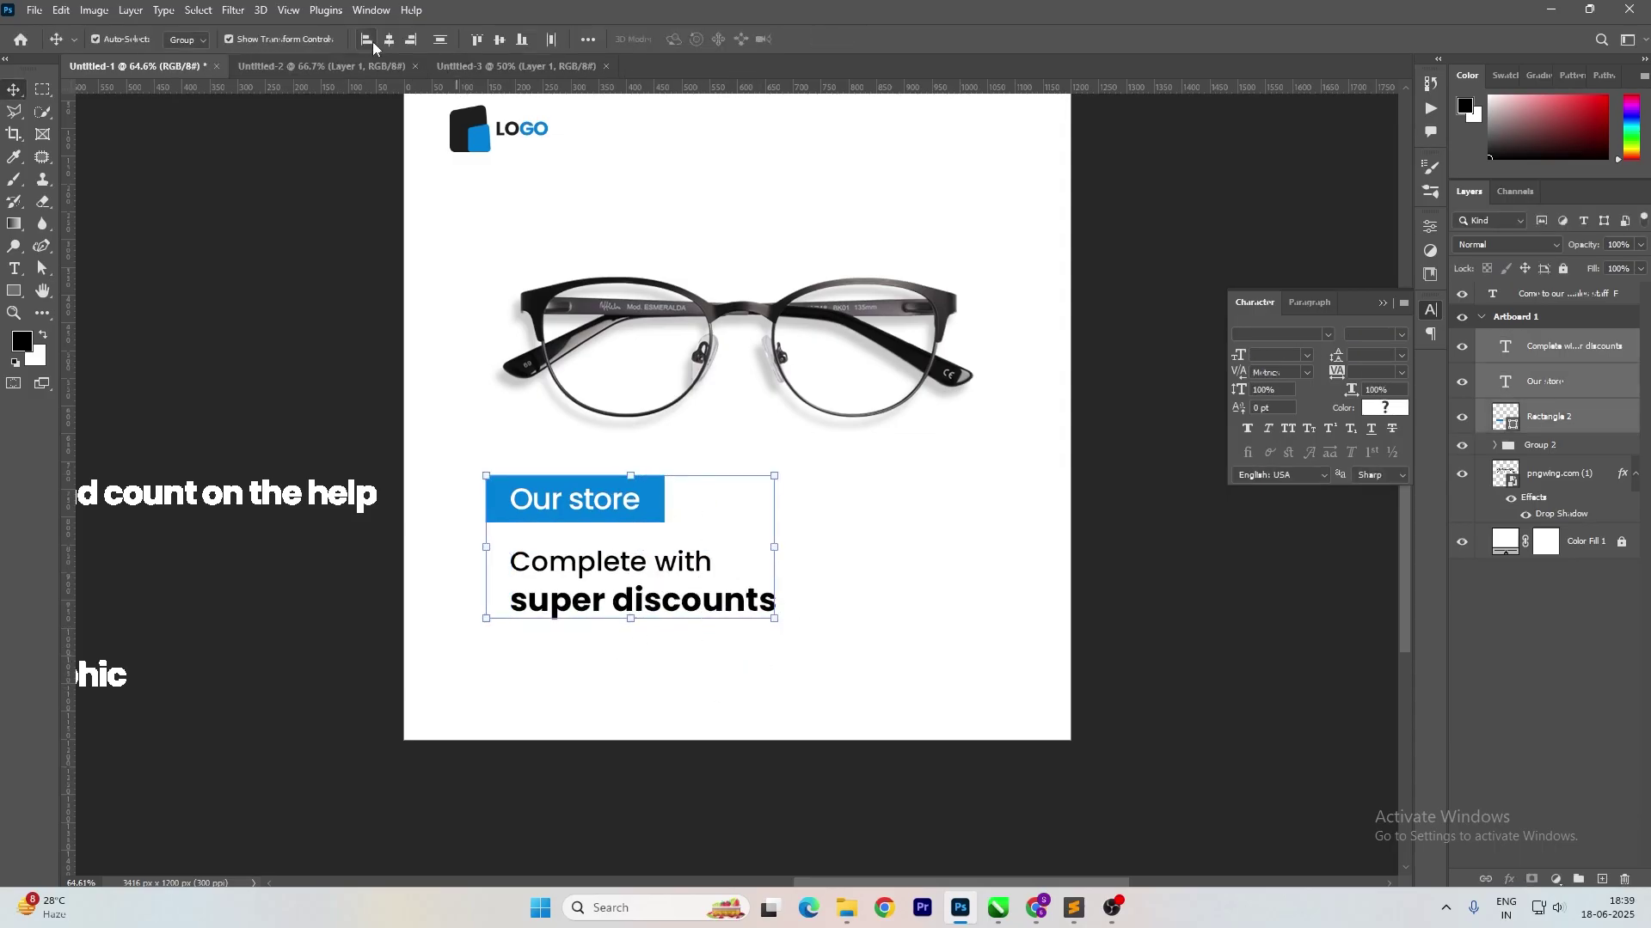
pyautogui.click(366, 39)
pyautogui.click(830, 563)
# Center the "Our store" text horizontally in the blue rectangle again and group the two layers.
pyautogui.moveTo(727, 520); pyautogui.dragTo(582, 418)
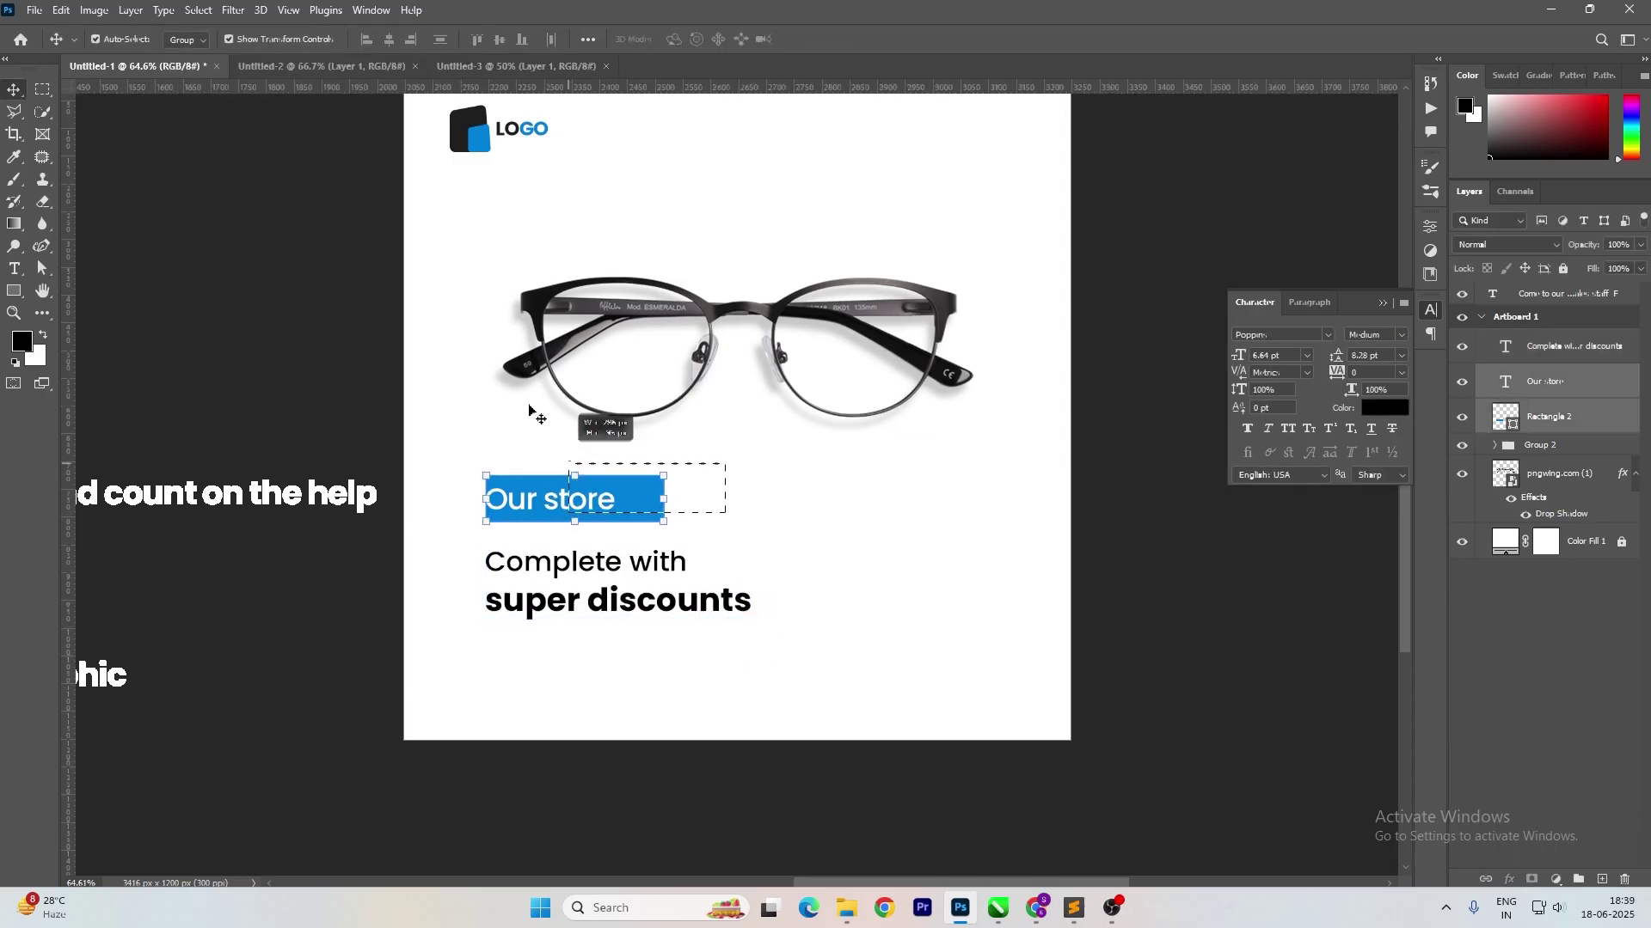
pyautogui.click(389, 39)
pyautogui.hotkey('ctrl', 'g')
# Scale the "Our store" group down slightly and move the two-line heading up closer beneath it.
pyautogui.click(678, 557)
pyautogui.click(647, 503)
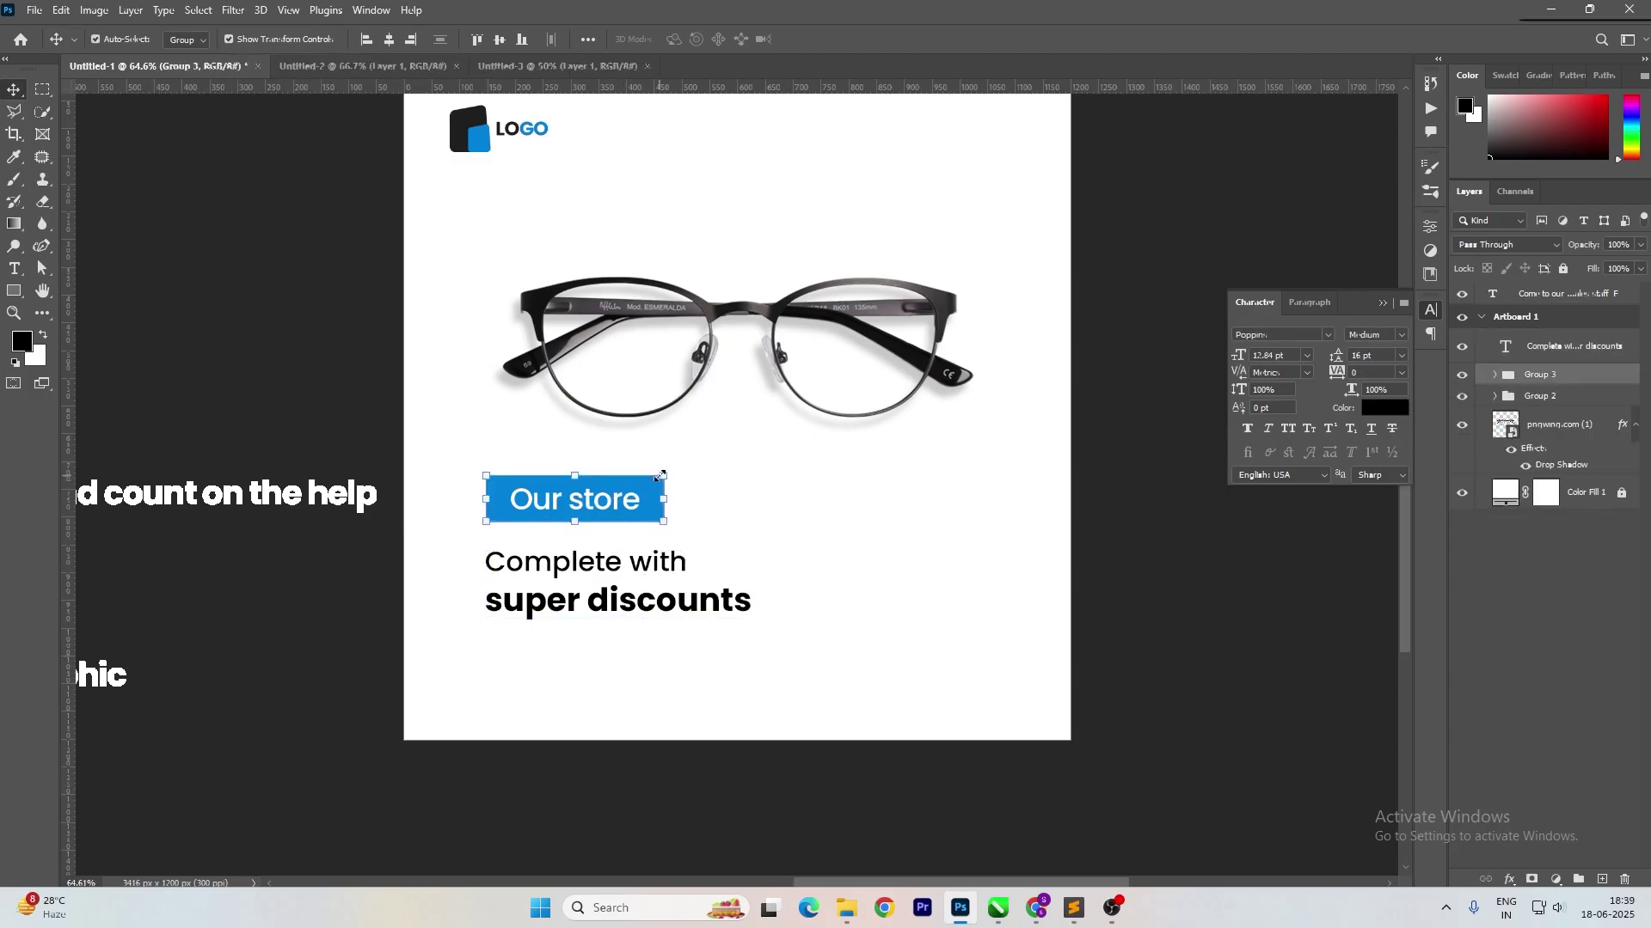
pyautogui.moveTo(662, 475); pyautogui.dragTo(649, 471)
pyautogui.press('Return')
pyautogui.moveTo(637, 591); pyautogui.dragTo(635, 579)
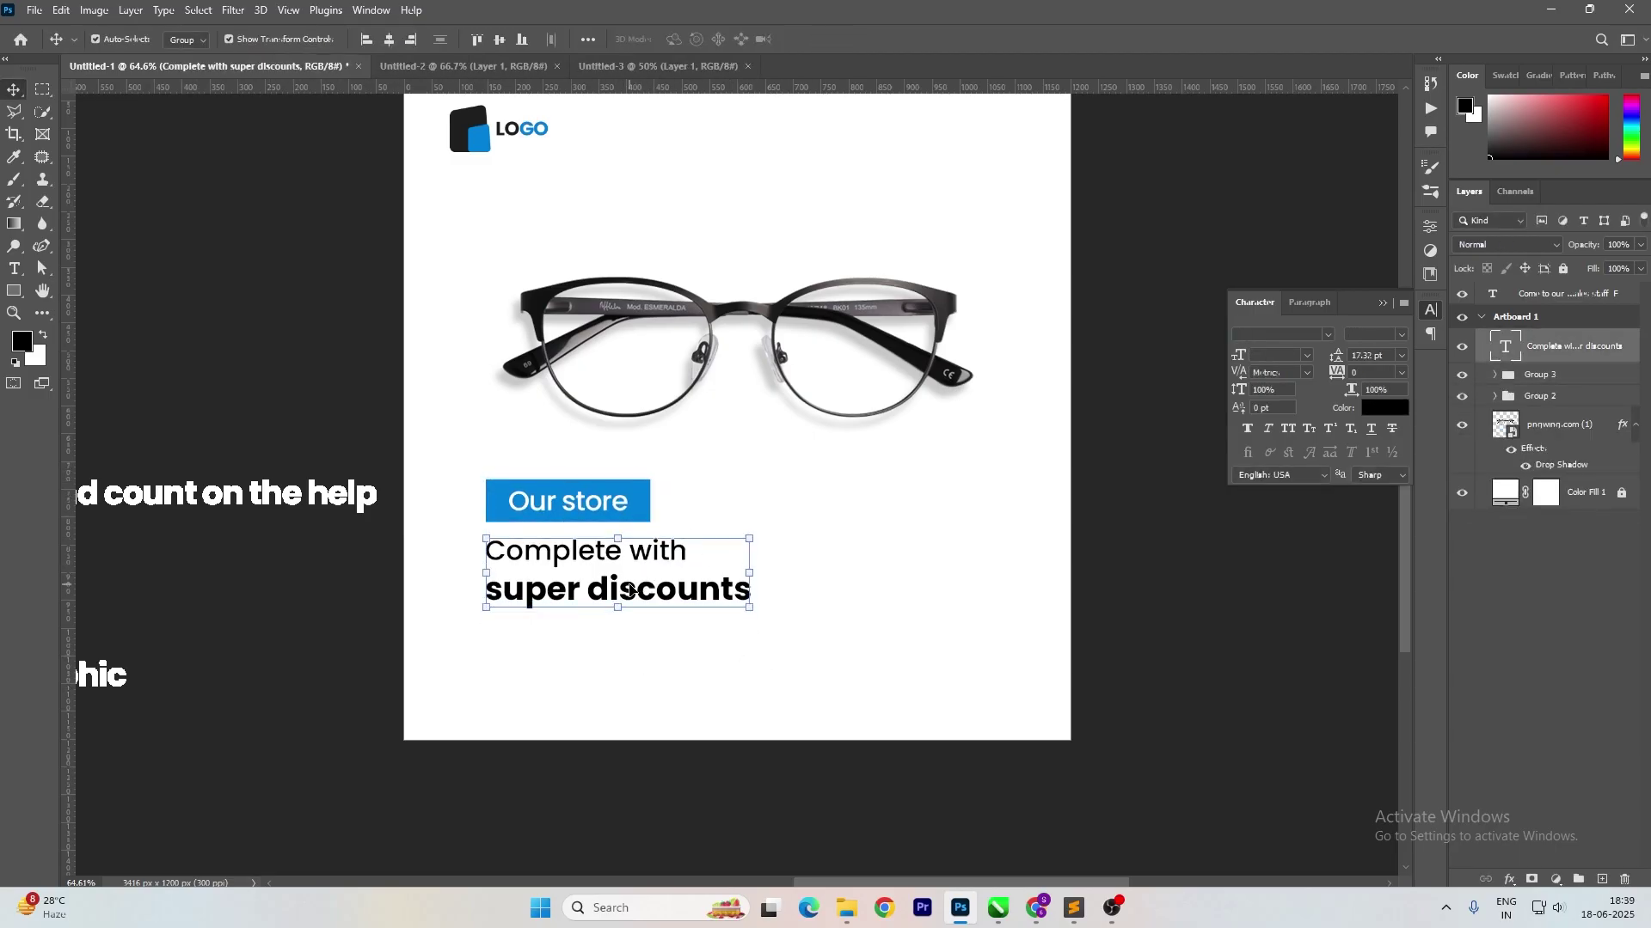
pyautogui.hotkey('shift', 'Up')
pyautogui.click(659, 633)
# Cut the sentence "Come to our store and count on the help of our sales staff" out of the white text block beside the artboard.
pyautogui.scroll(1, 611, 548)
pyautogui.scroll(-1, 619, 555)
pyautogui.scroll(1, 593, 554)
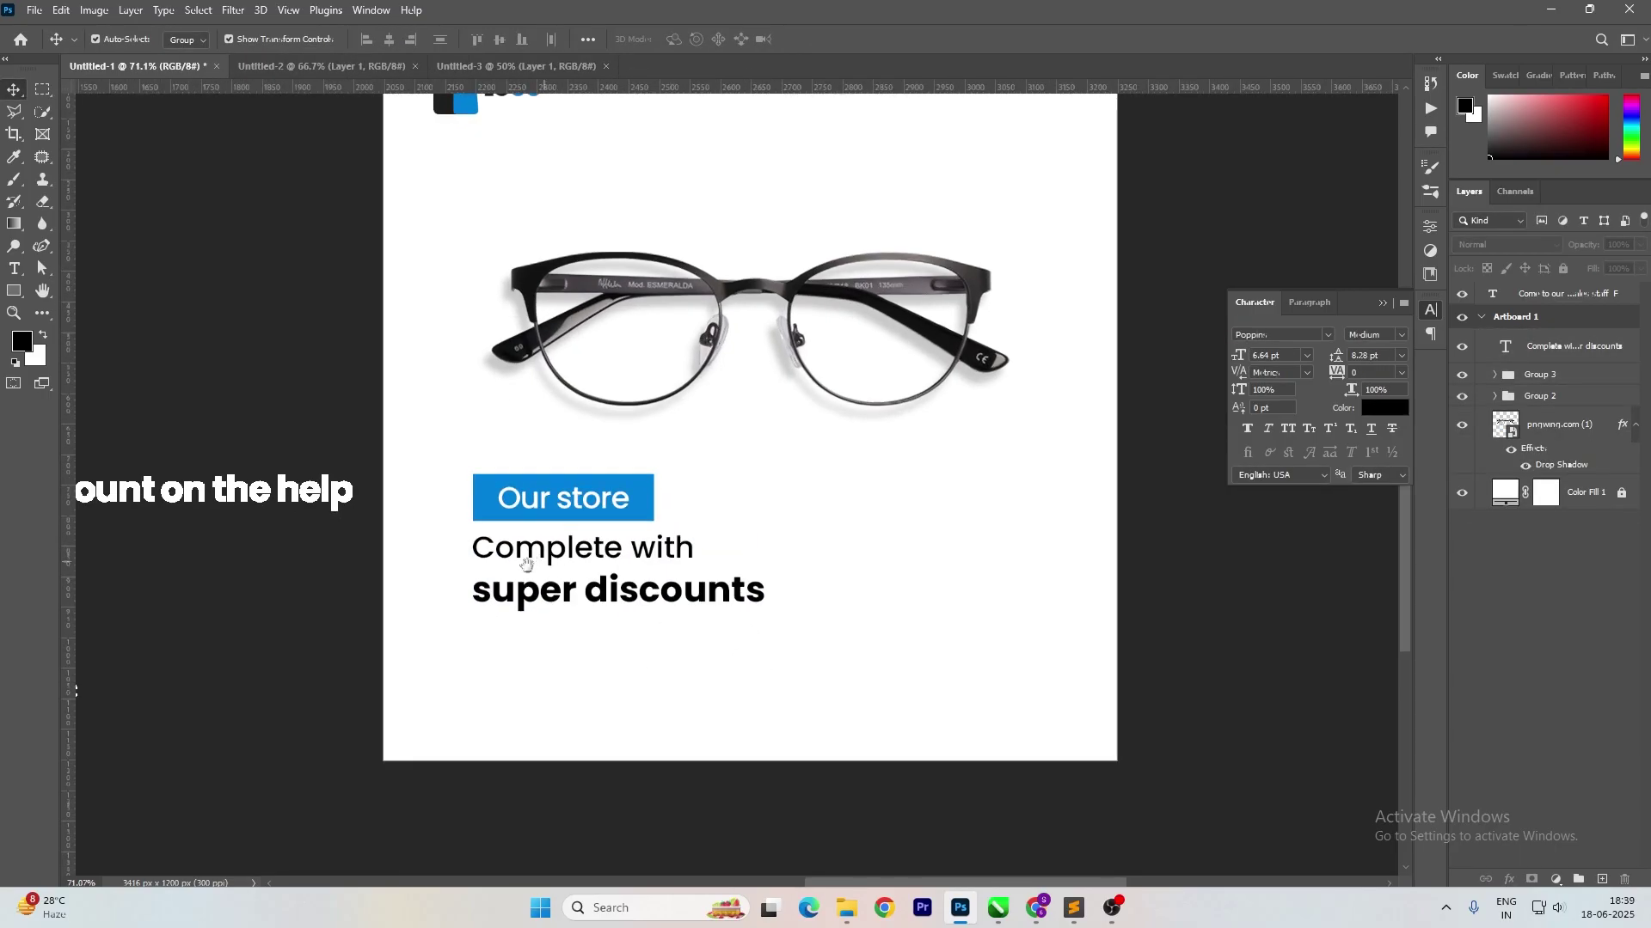
pyautogui.moveTo(528, 562); pyautogui.dragTo(598, 512)
pyautogui.click(266, 434)
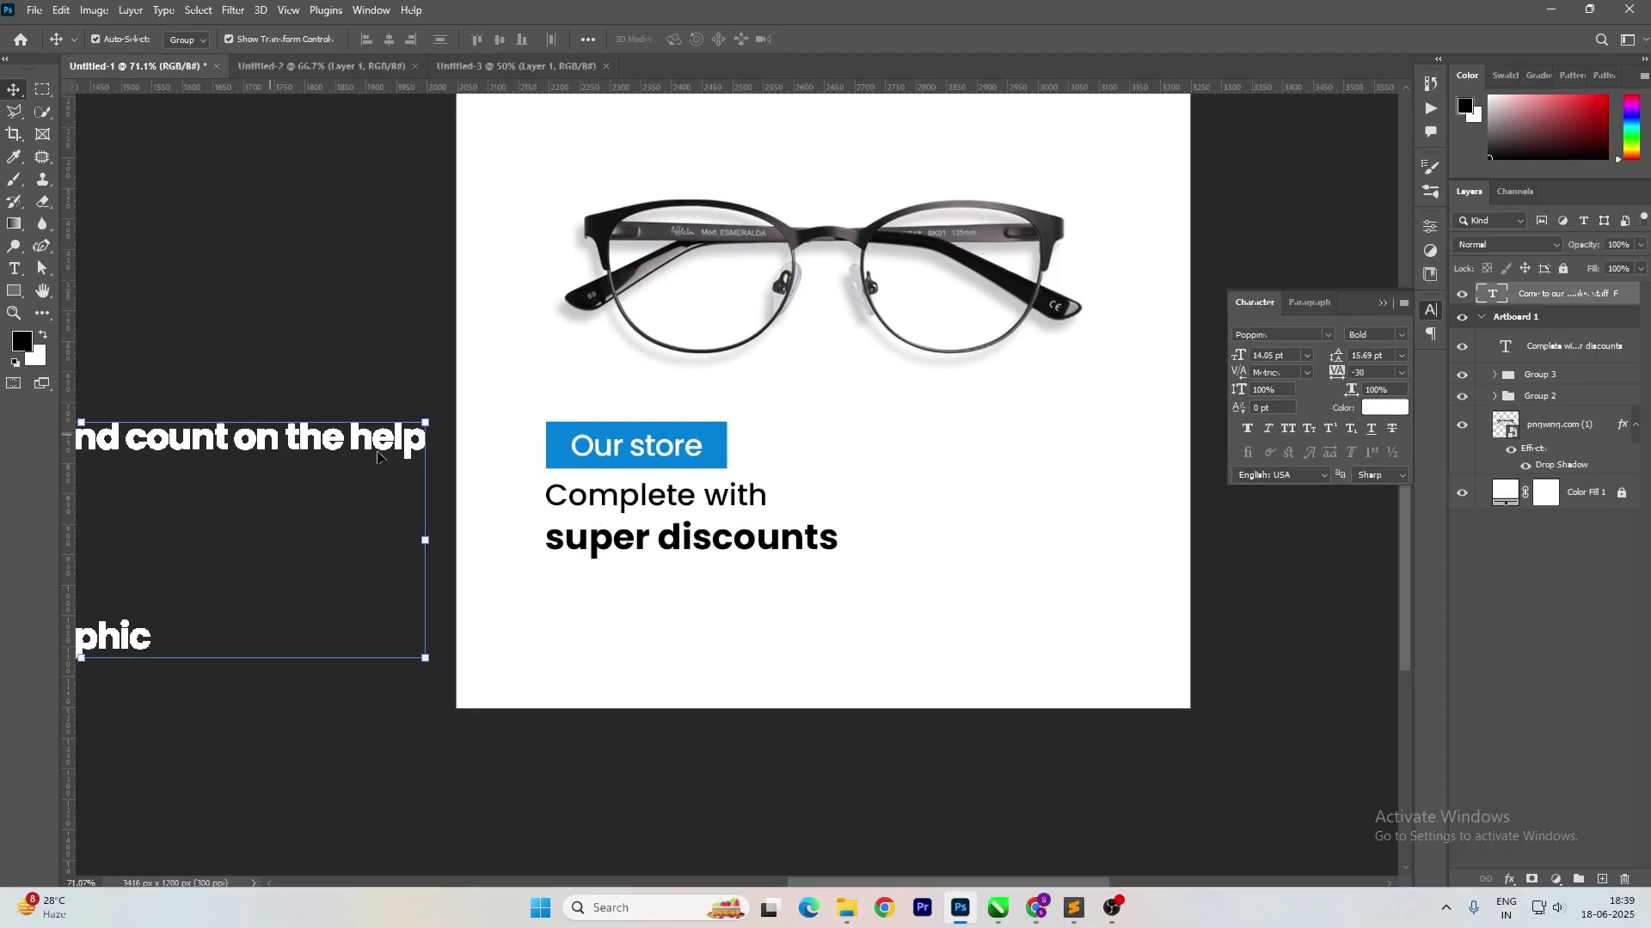
pyautogui.moveTo(209, 485); pyautogui.dragTo(659, 479)
pyautogui.doubleClick(432, 439)
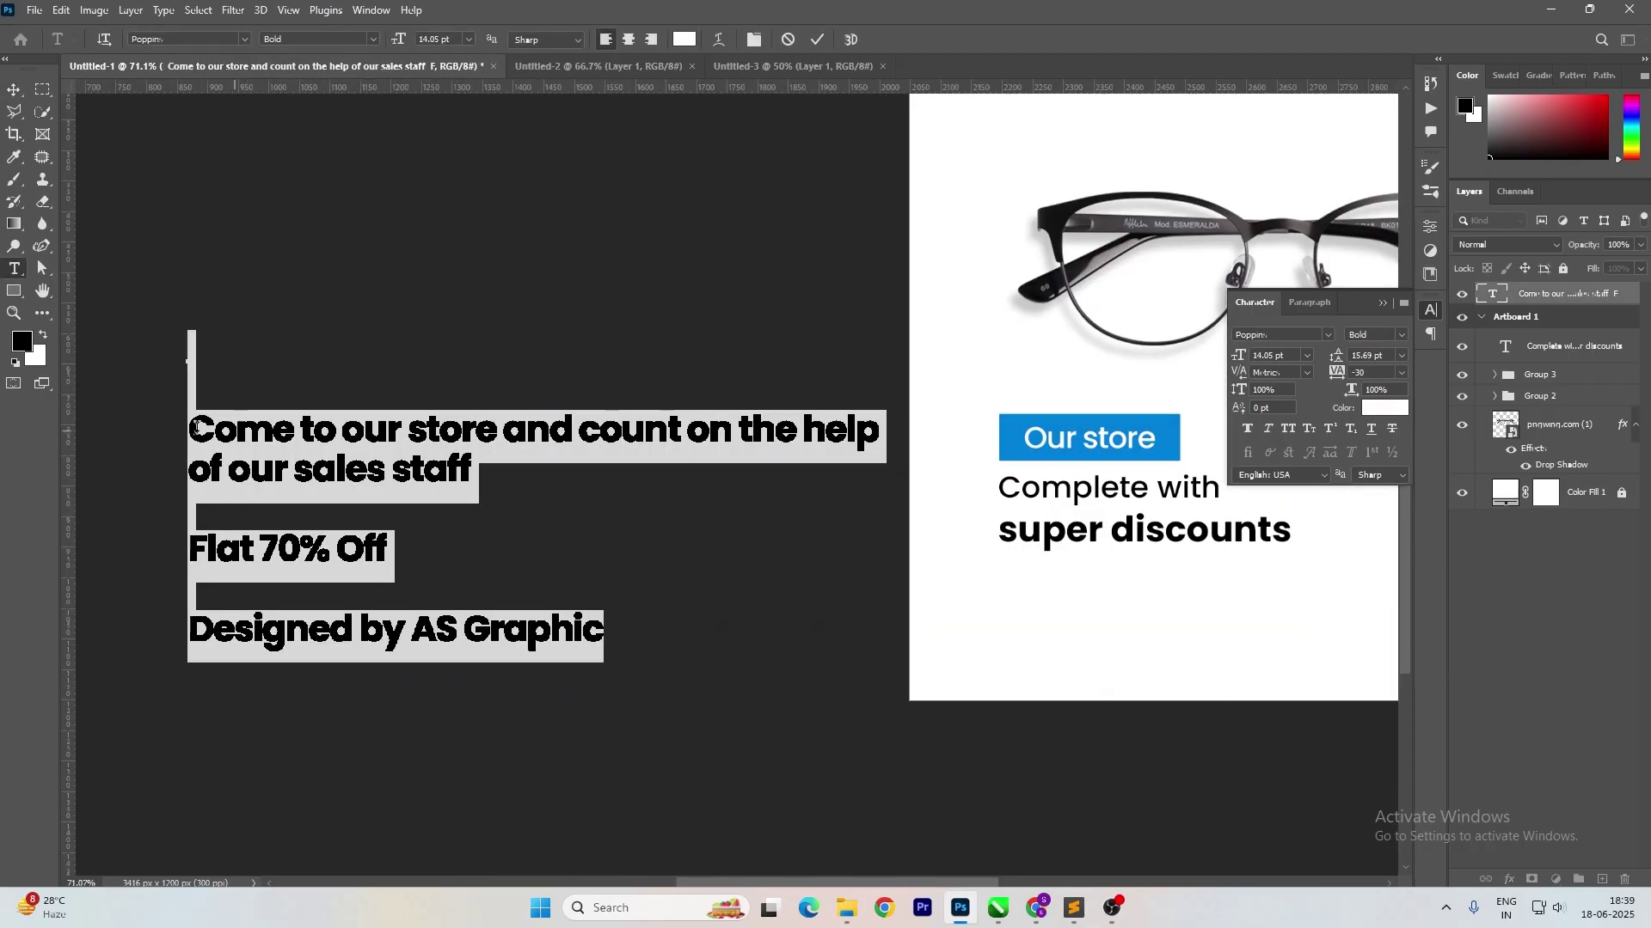
pyautogui.moveTo(189, 430); pyautogui.dragTo(479, 472)
pyautogui.hotkey('ctrl', 'c')
pyautogui.press('BackSpace')
pyautogui.hotkey('ctrl', 'Return')
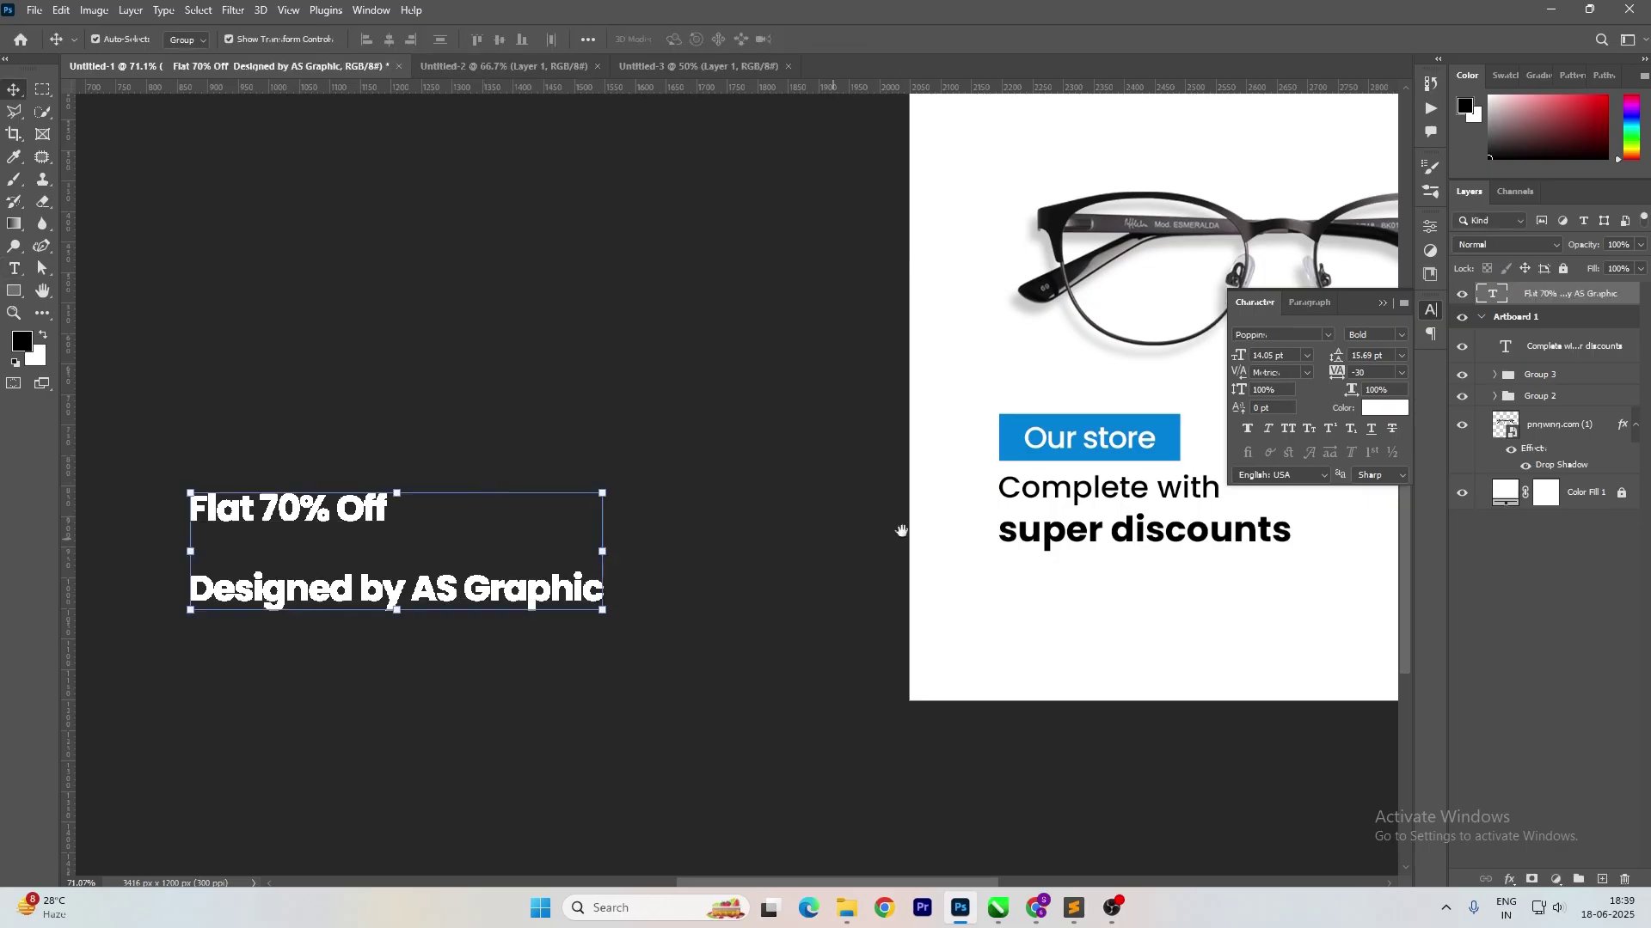
# Duplicate the two-line heading directly below itself and replace the copy's text with the cut "Come to our store" sentence.
pyautogui.moveTo(1111, 555); pyautogui.dragTo(765, 587)
pyautogui.click(764, 477)
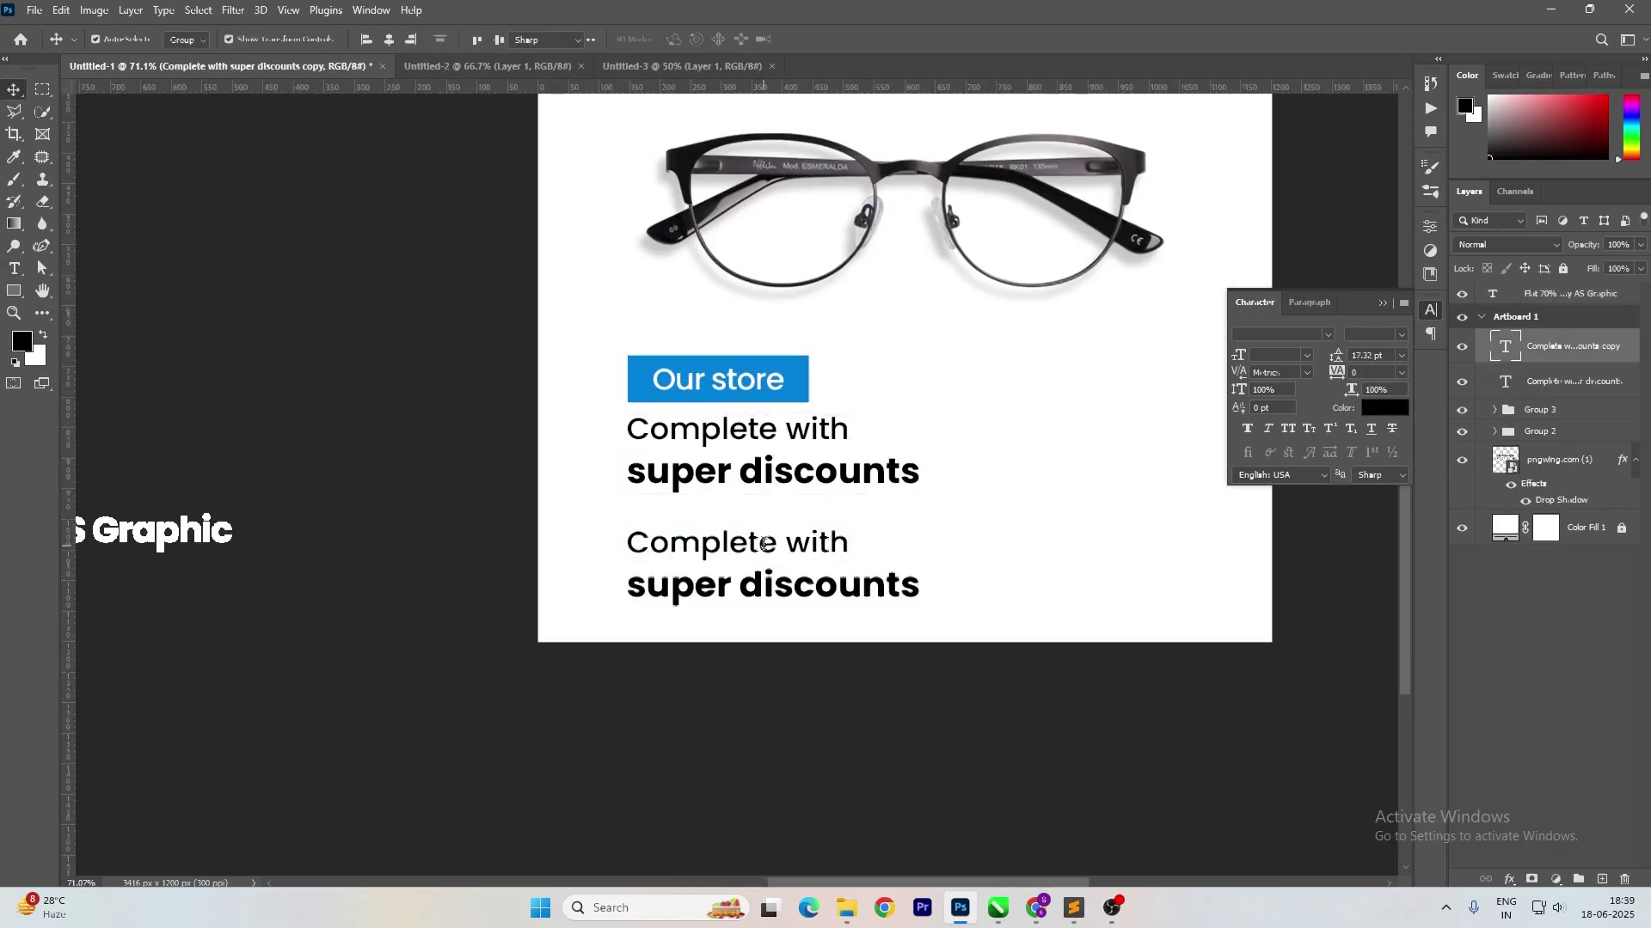
pyautogui.doubleClick(765, 547)
pyautogui.hotkey('ctrl', 'v')
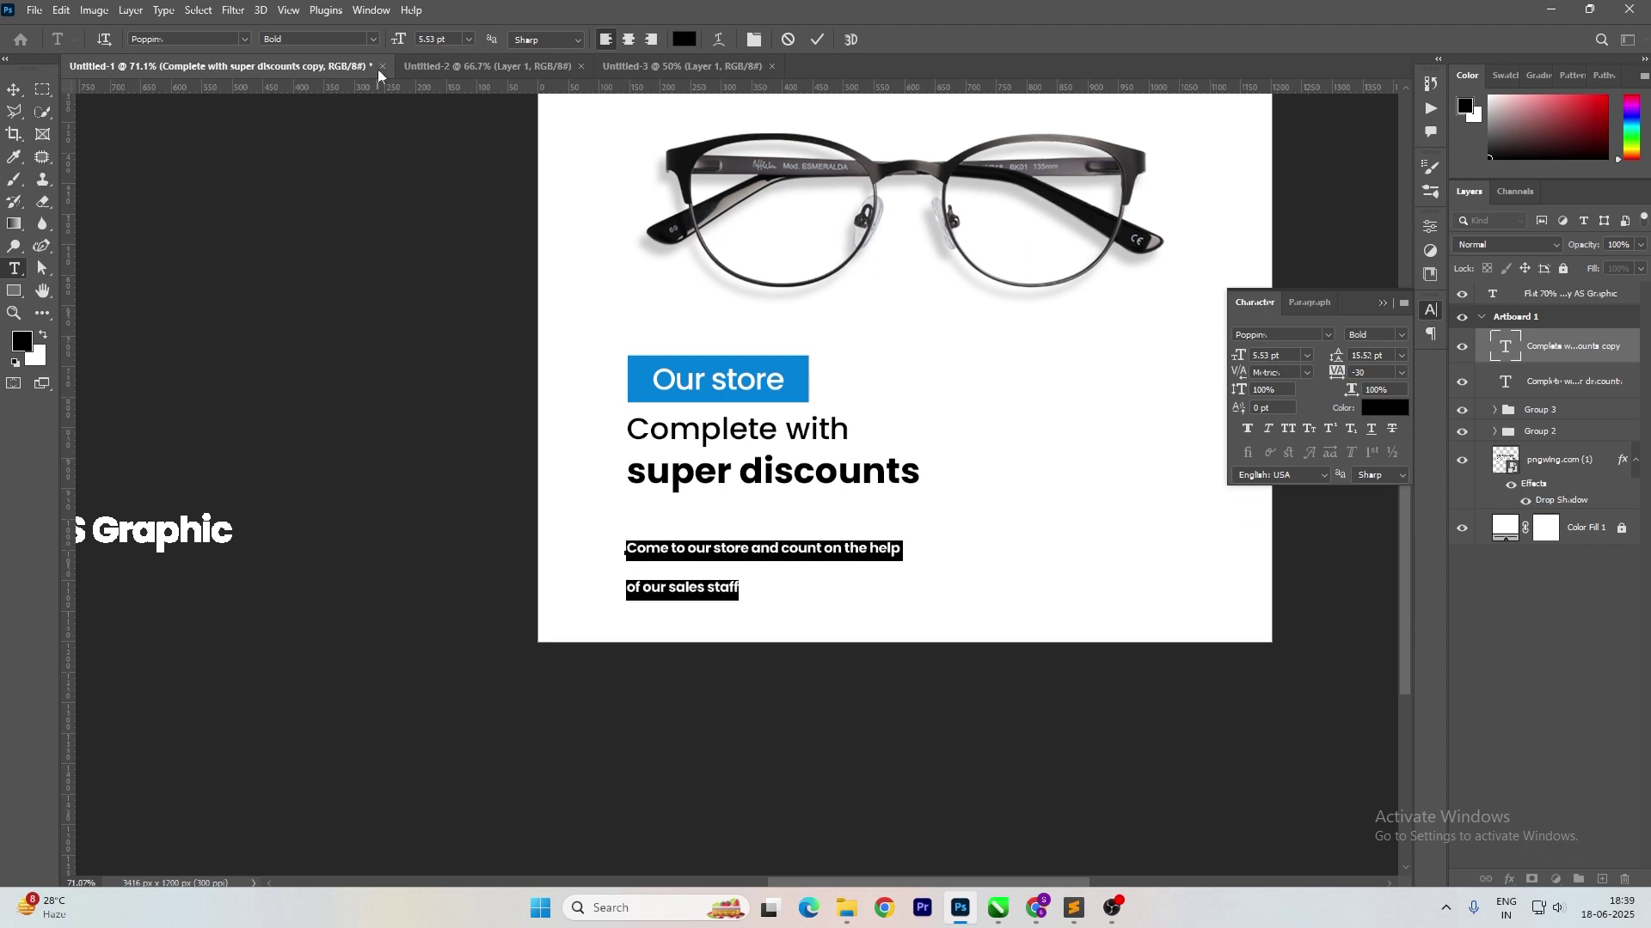
# Set the sentence's weight to Medium and rewrap it into two lines, breaking after "count on".
pyautogui.click(372, 39)
pyautogui.click(293, 164)
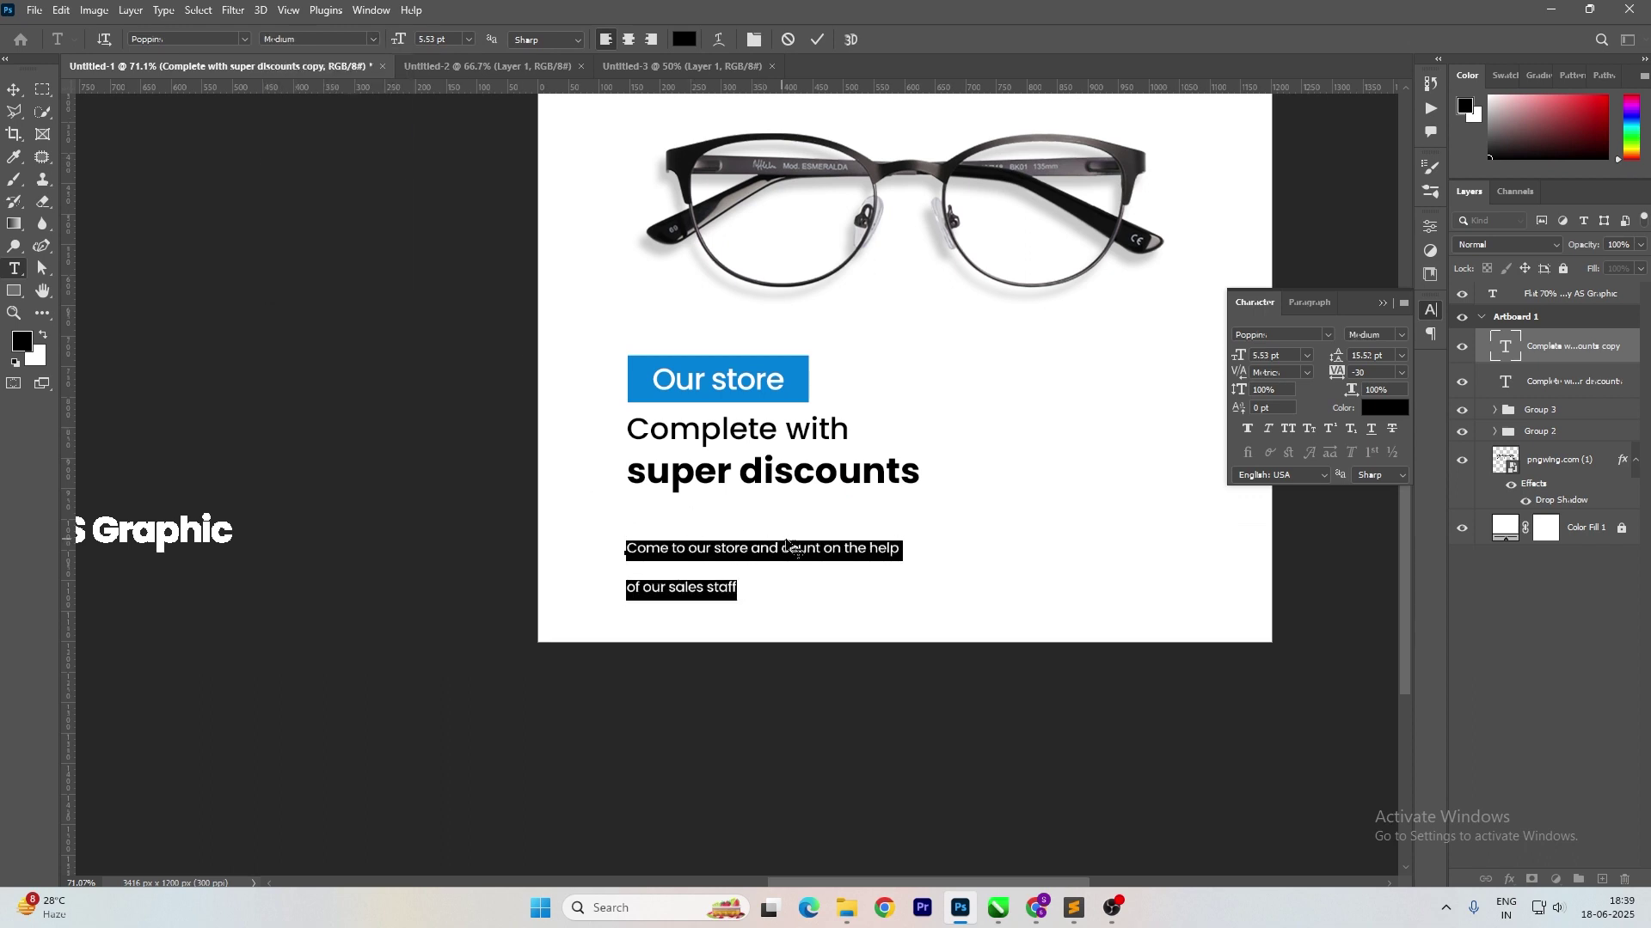
pyautogui.click(843, 548)
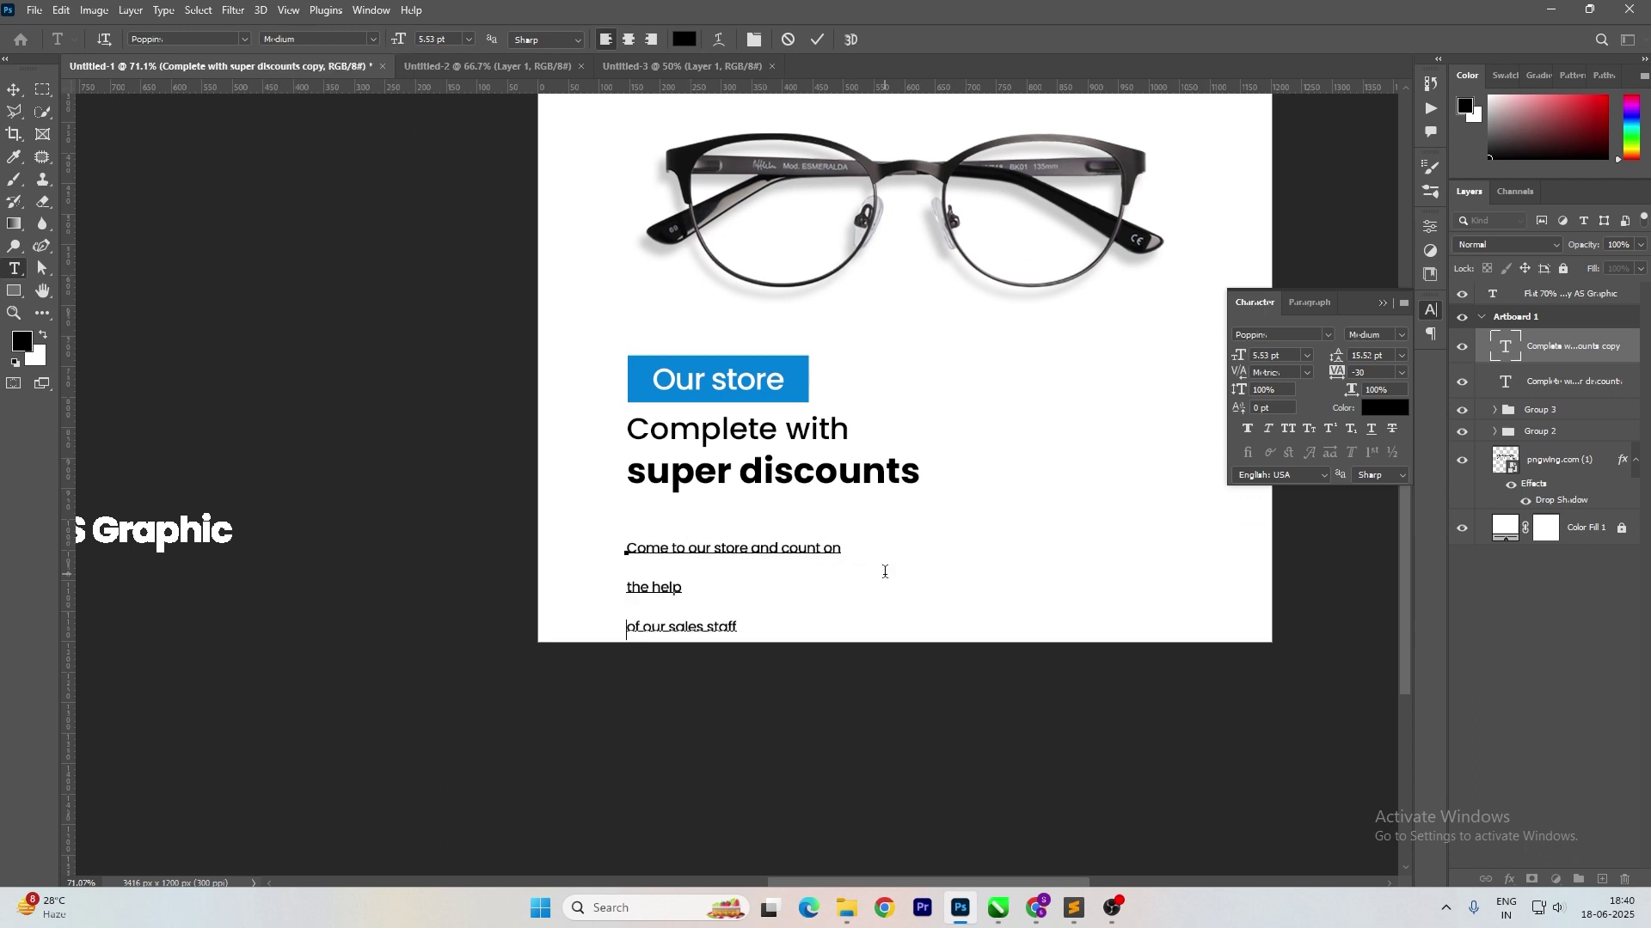
pyautogui.hotkey('ctrl', 'a')
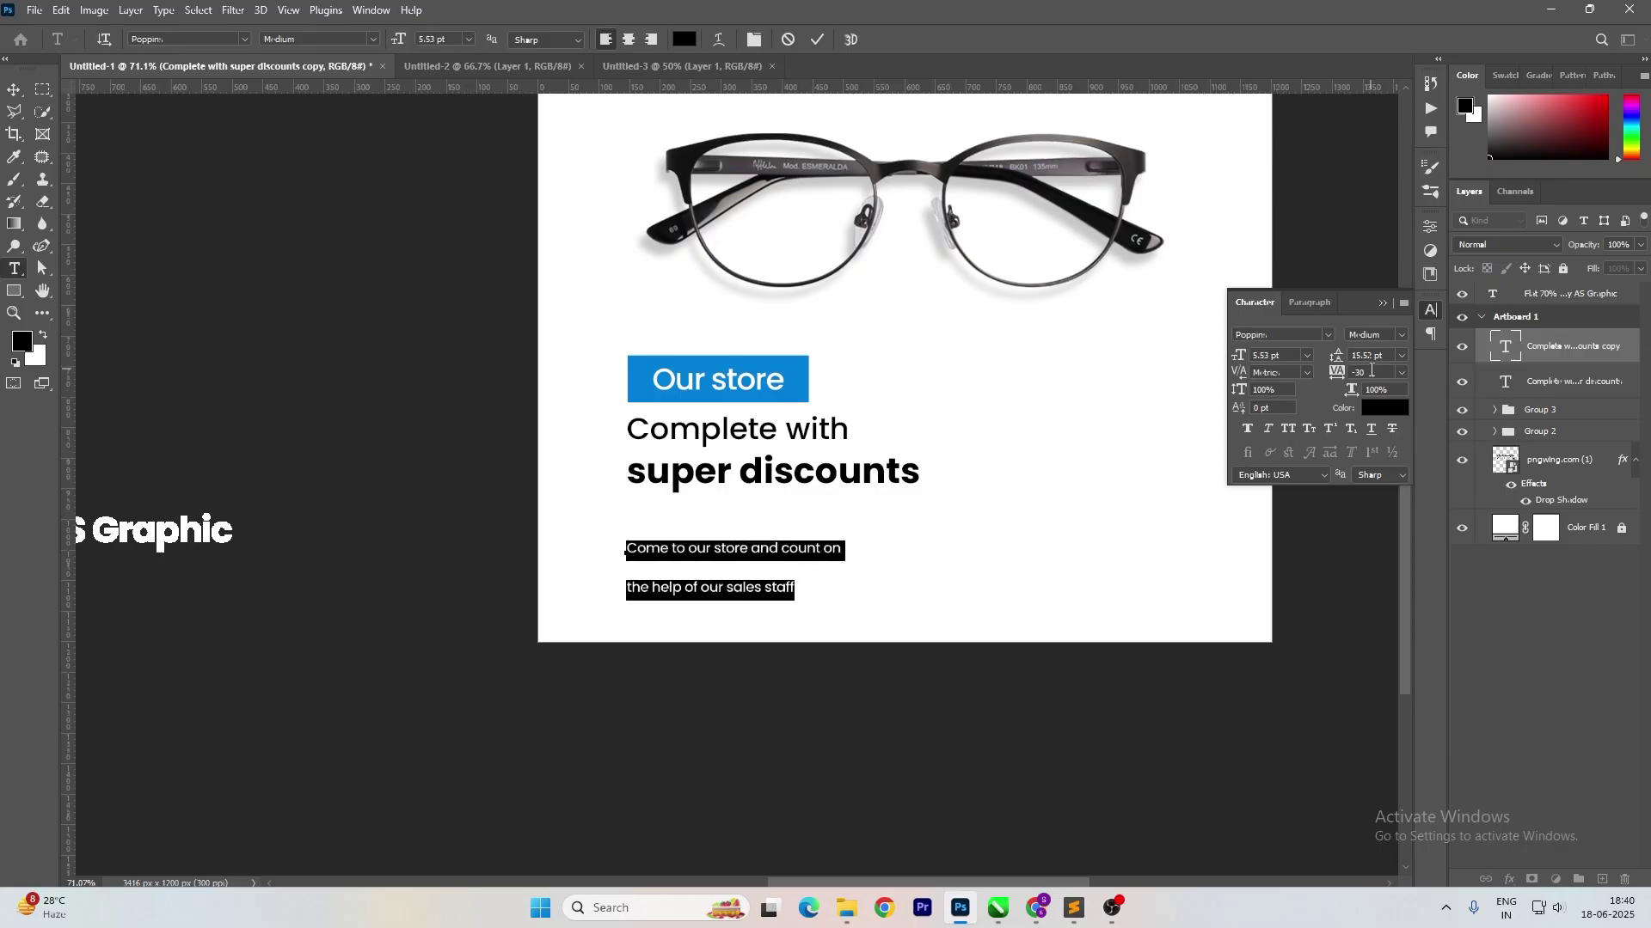
# Set the sentence's tracking to 0 and font size to 7 pt, and move it up closer beneath the heading.
pyautogui.write('0')
pyautogui.press('Return')
pyautogui.hotkey('ctrl', 'shift', '.')
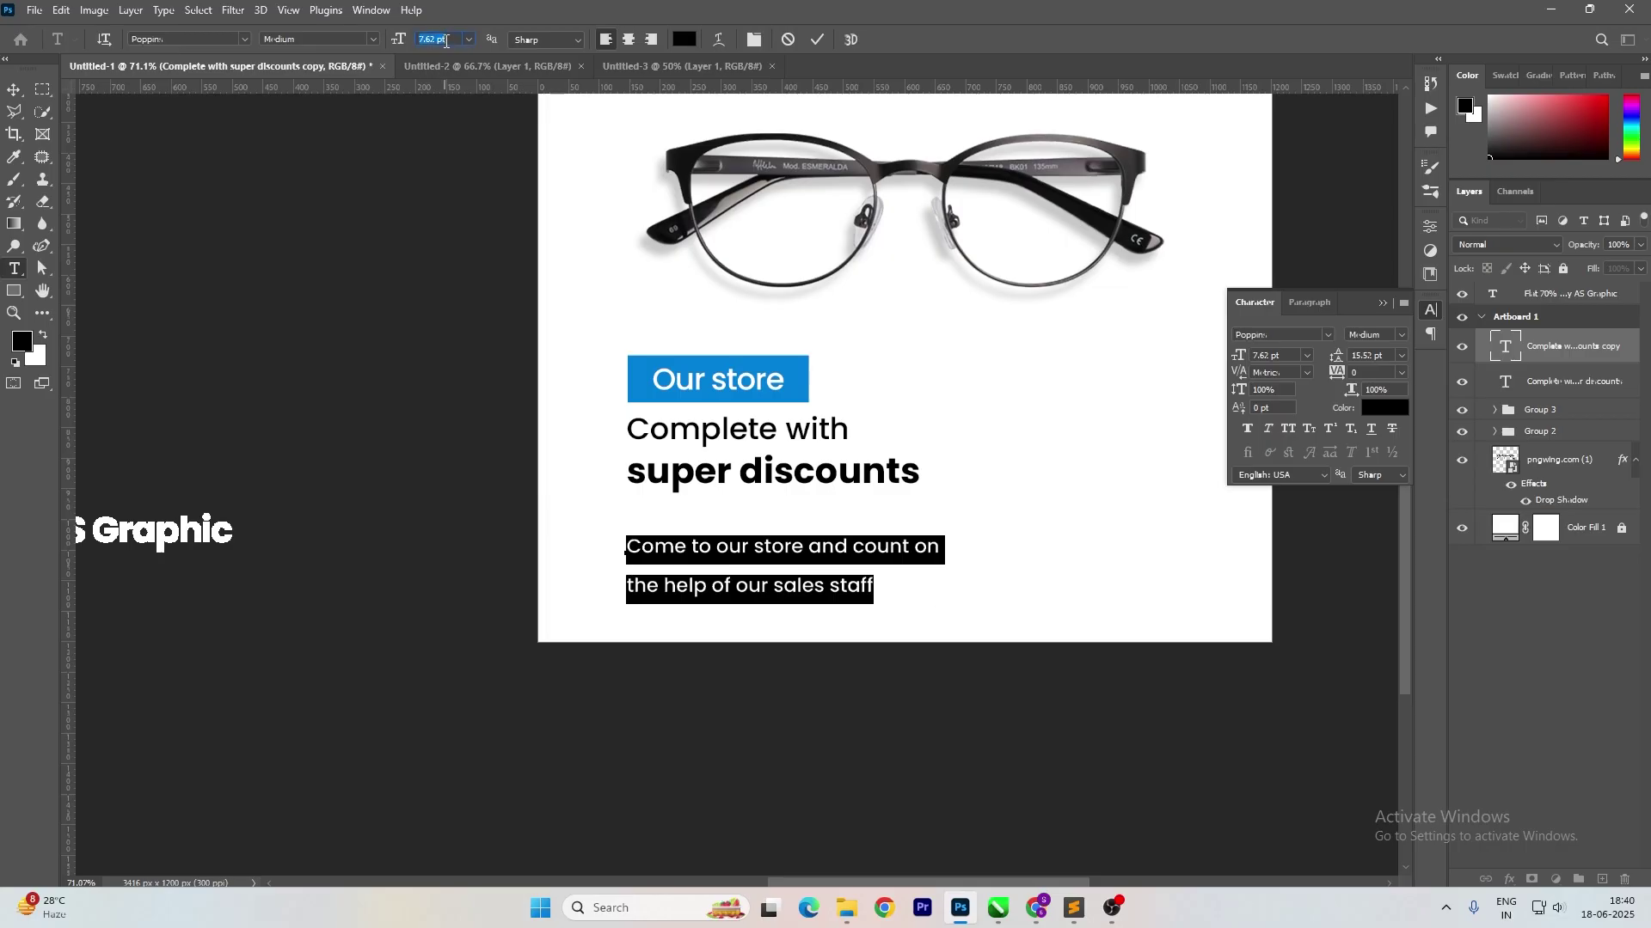
pyautogui.write('7')
pyautogui.press('Return')
pyautogui.click(17, 92)
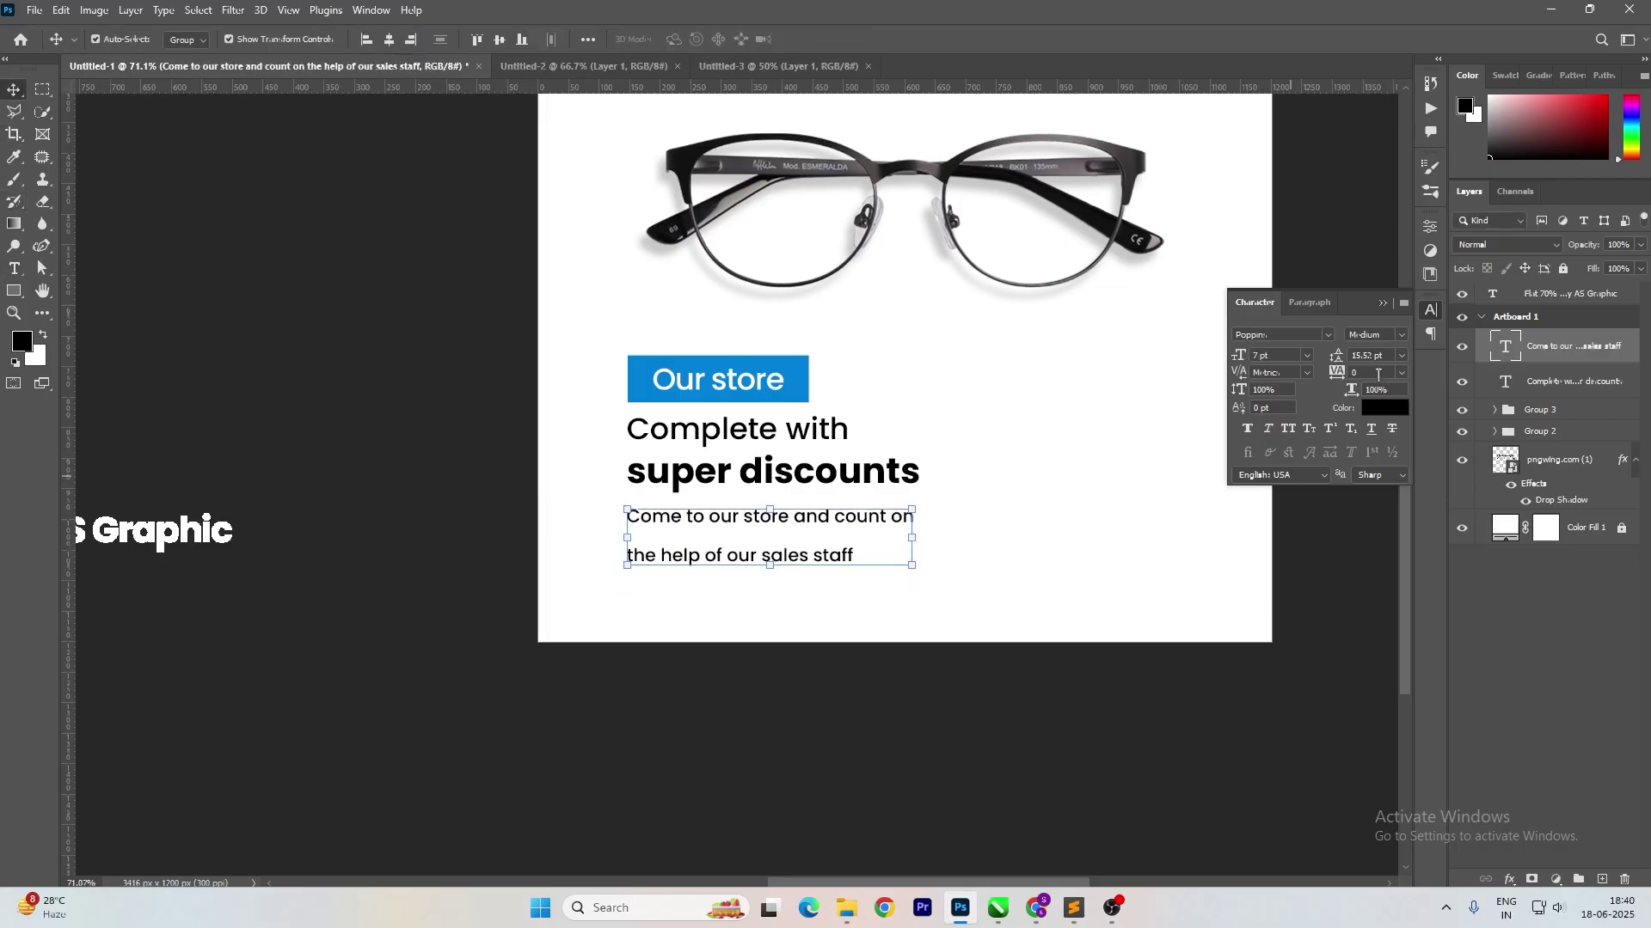
# Set the two-line sentence's leading to 10 pt.
pyautogui.press('Down')
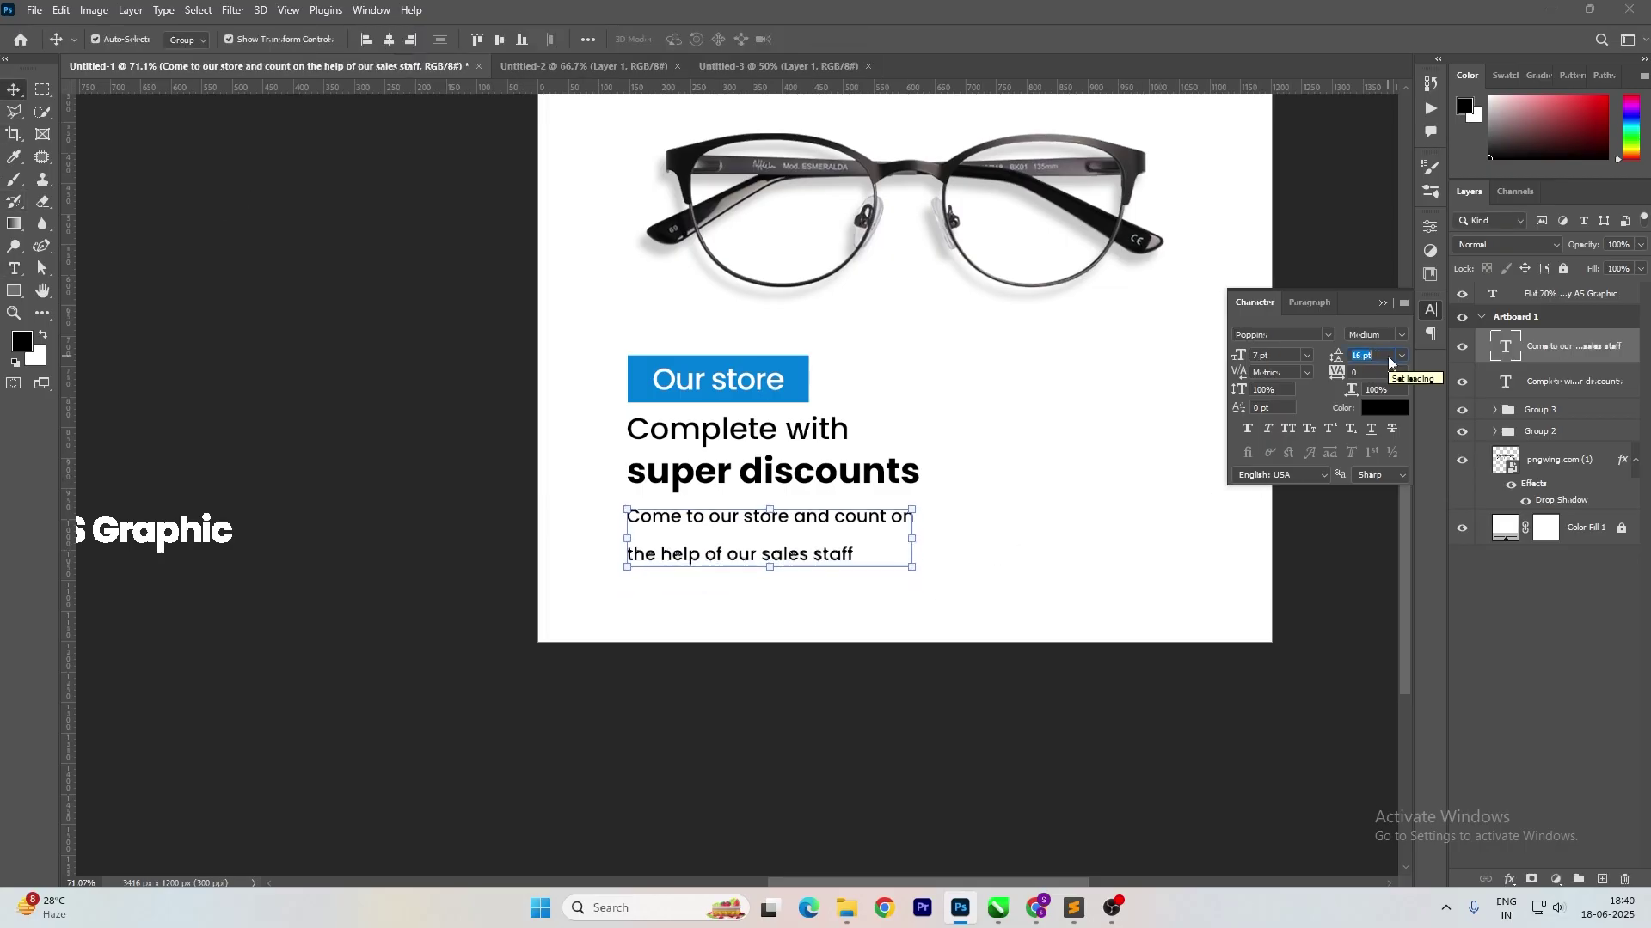
pyautogui.moveTo(1335, 364); pyautogui.dragTo(1332, 362)
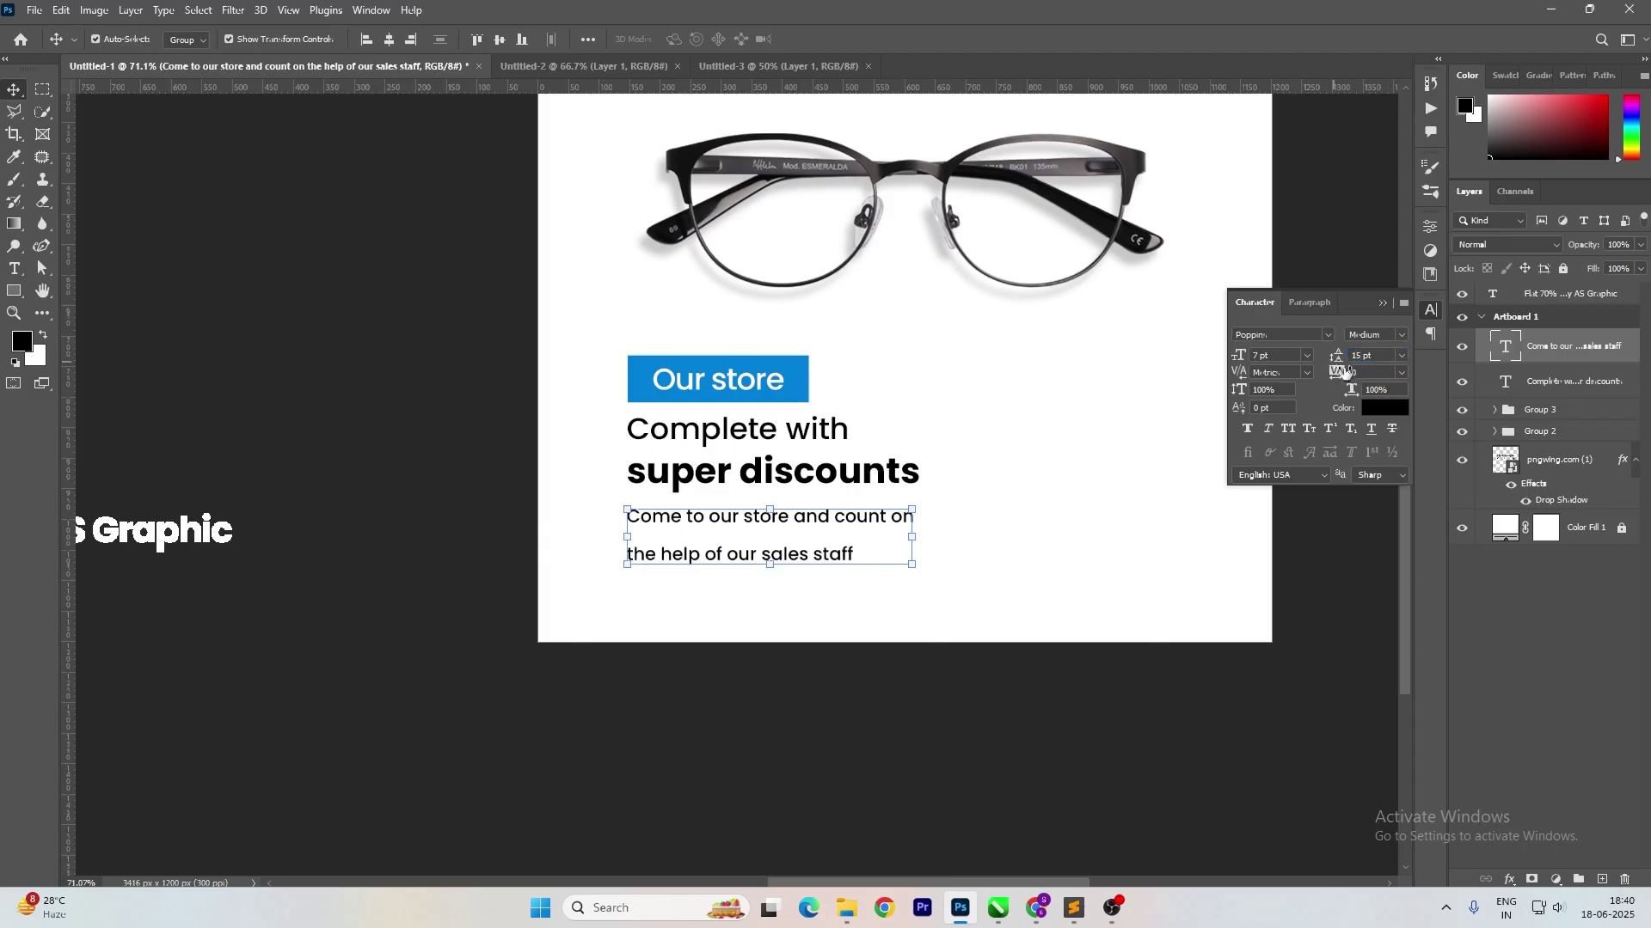
pyautogui.write('13')
pyautogui.press('Return')
pyautogui.scroll(-1, 1272, 356)
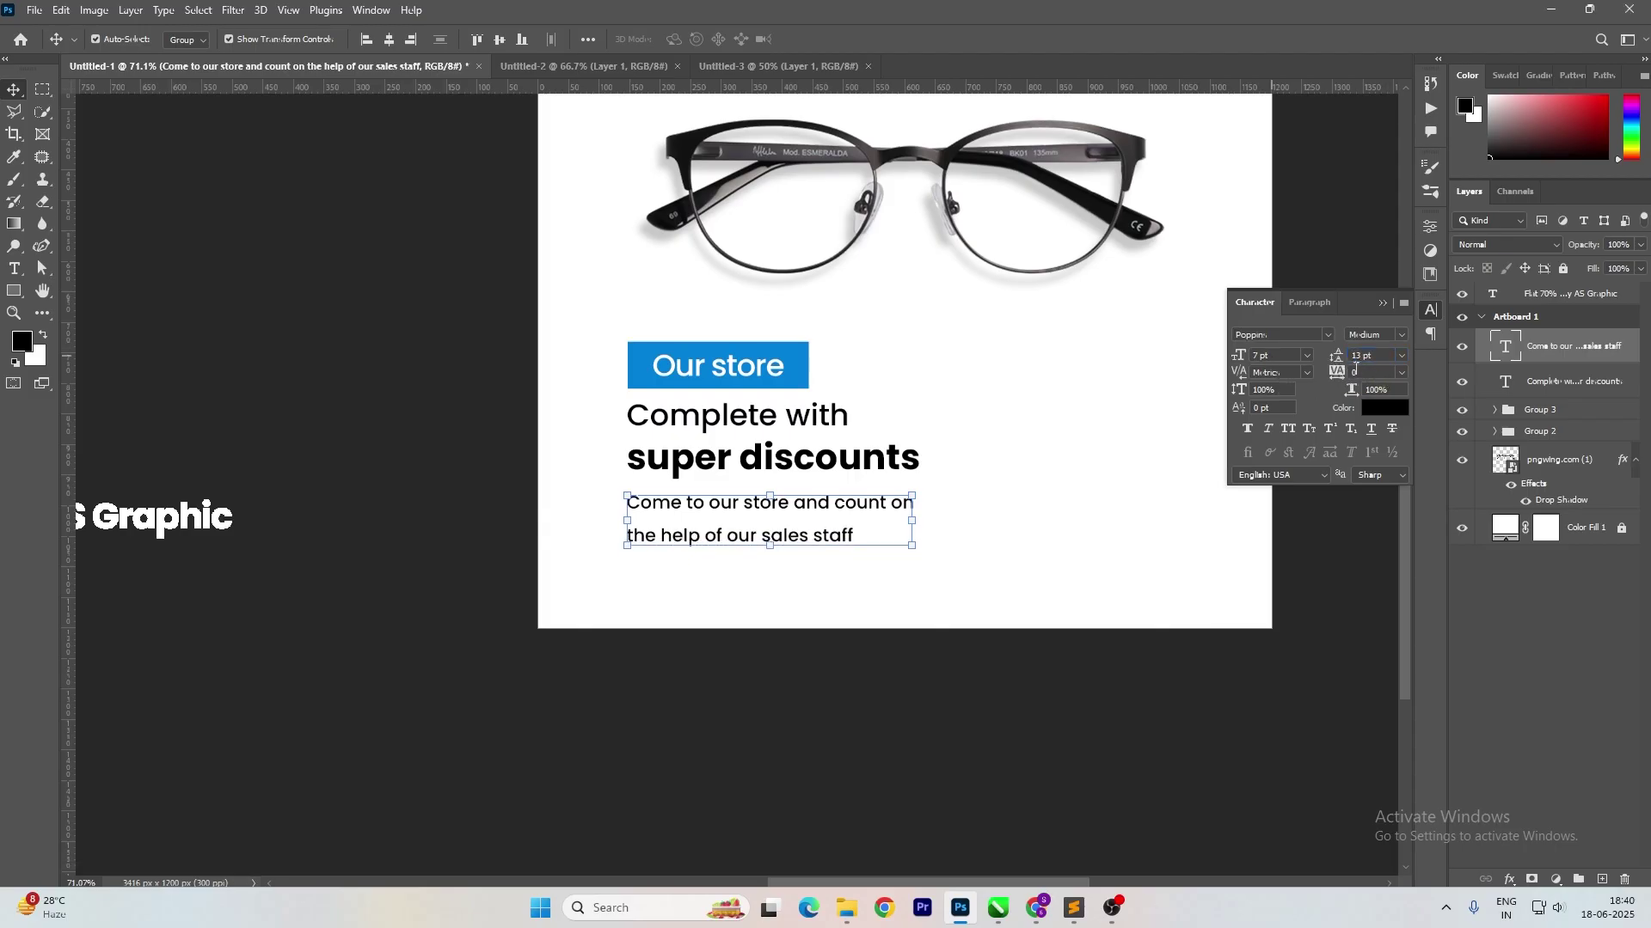
pyautogui.write('8')
pyautogui.press('Return')
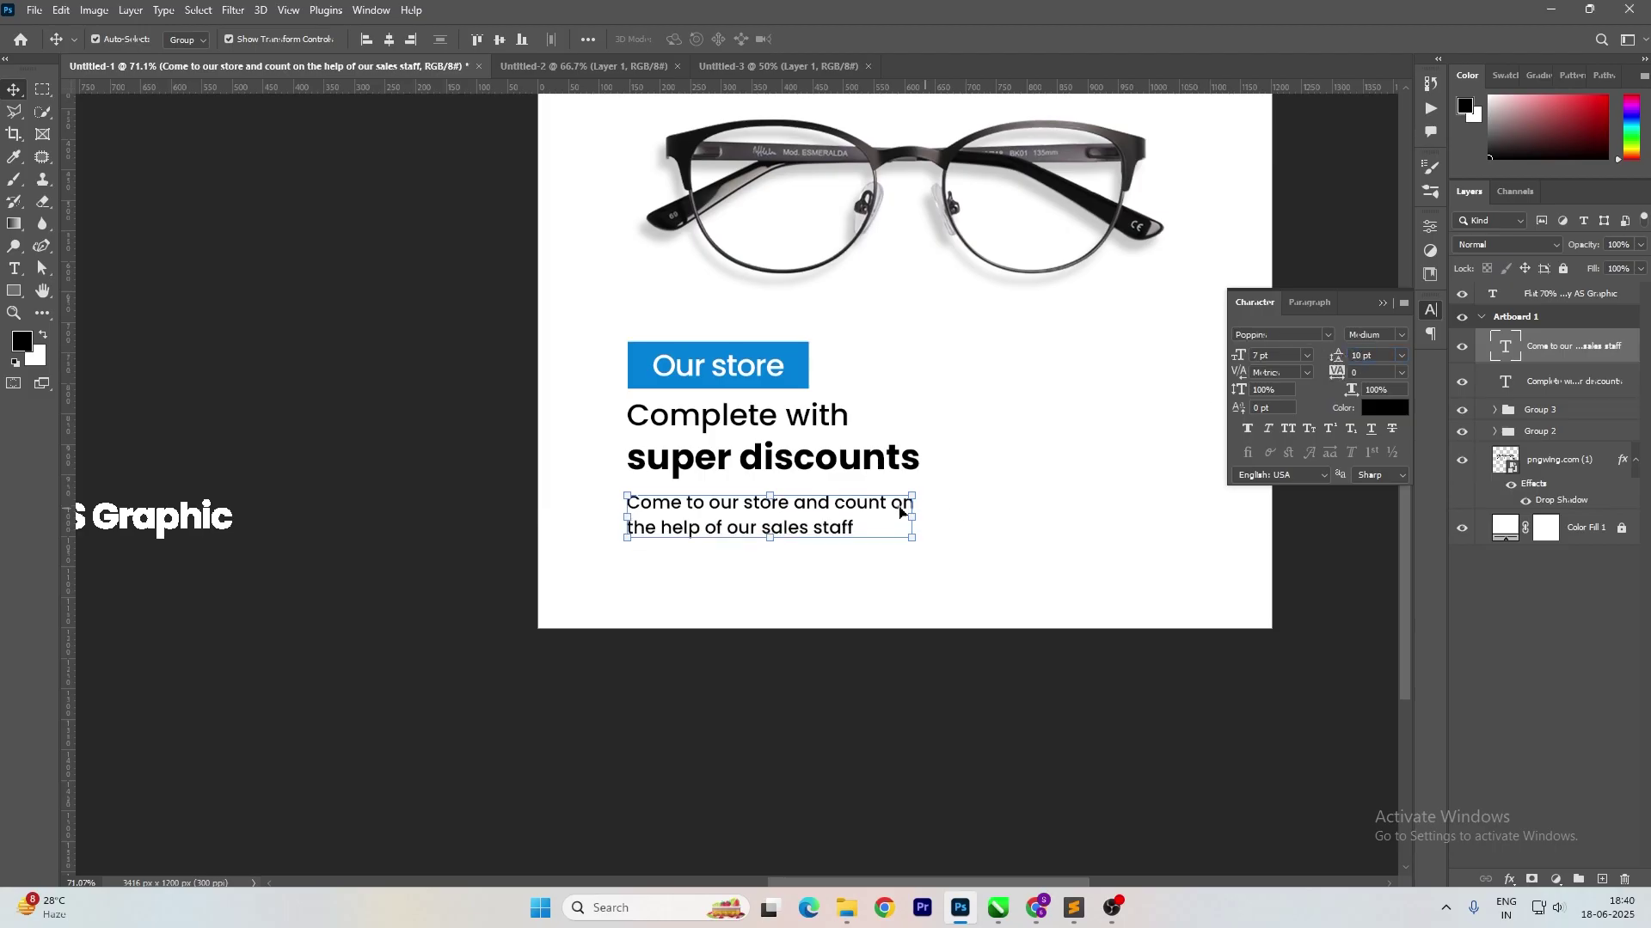
# Scale the sentence up slightly to match the heading's width and nudge it up toward "super discounts".
pyautogui.moveTo(911, 540); pyautogui.dragTo(910, 539)
pyautogui.press('Return')
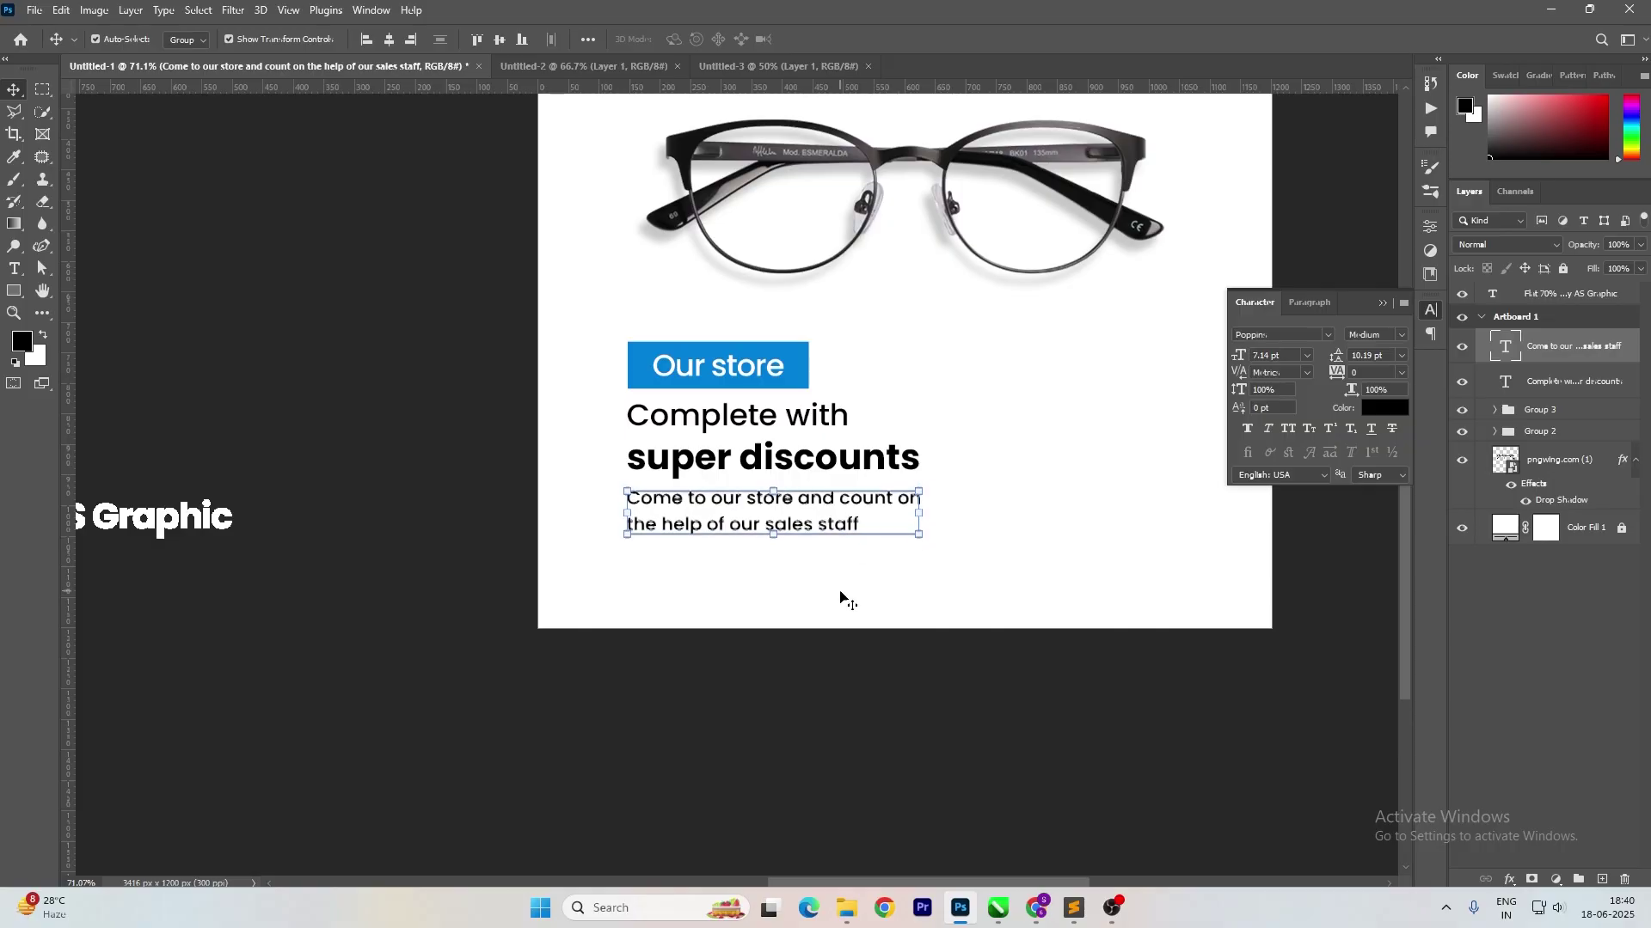
pyautogui.press('Up')
pyautogui.press('Up')
pyautogui.press('Up')
pyautogui.press('Up')
pyautogui.press('Up')
# Tighten the leading of the "Complete with super discounts" heading slightly and nudge the sentence up beneath it.
pyautogui.moveTo(822, 590); pyautogui.dragTo(743, 465)
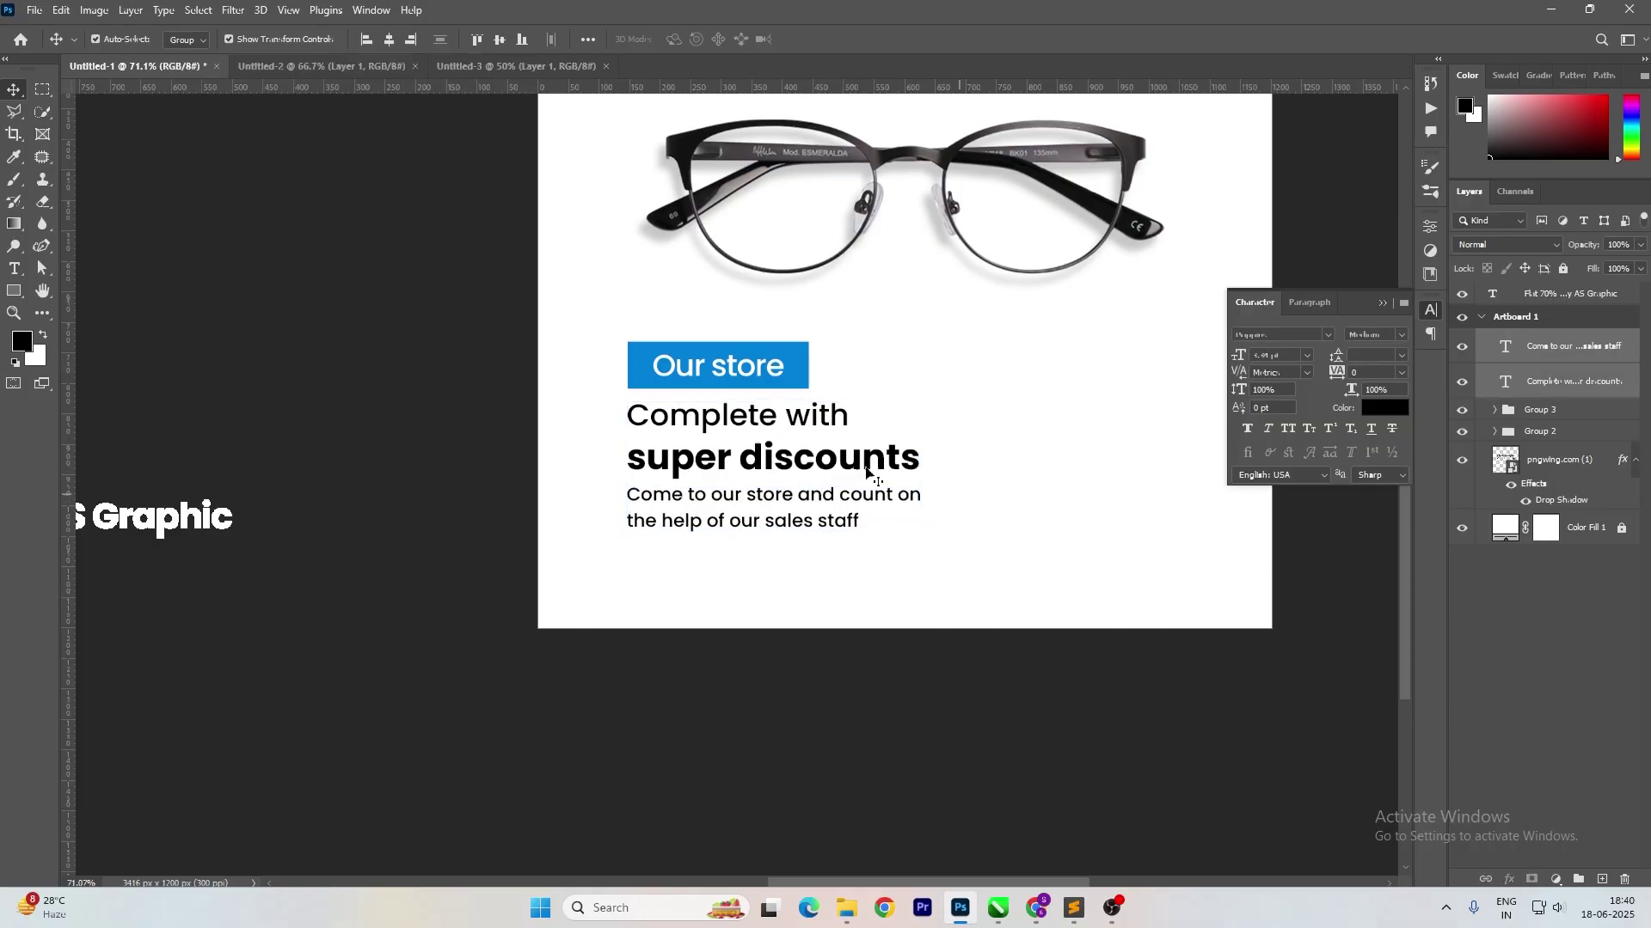
pyautogui.click(871, 471)
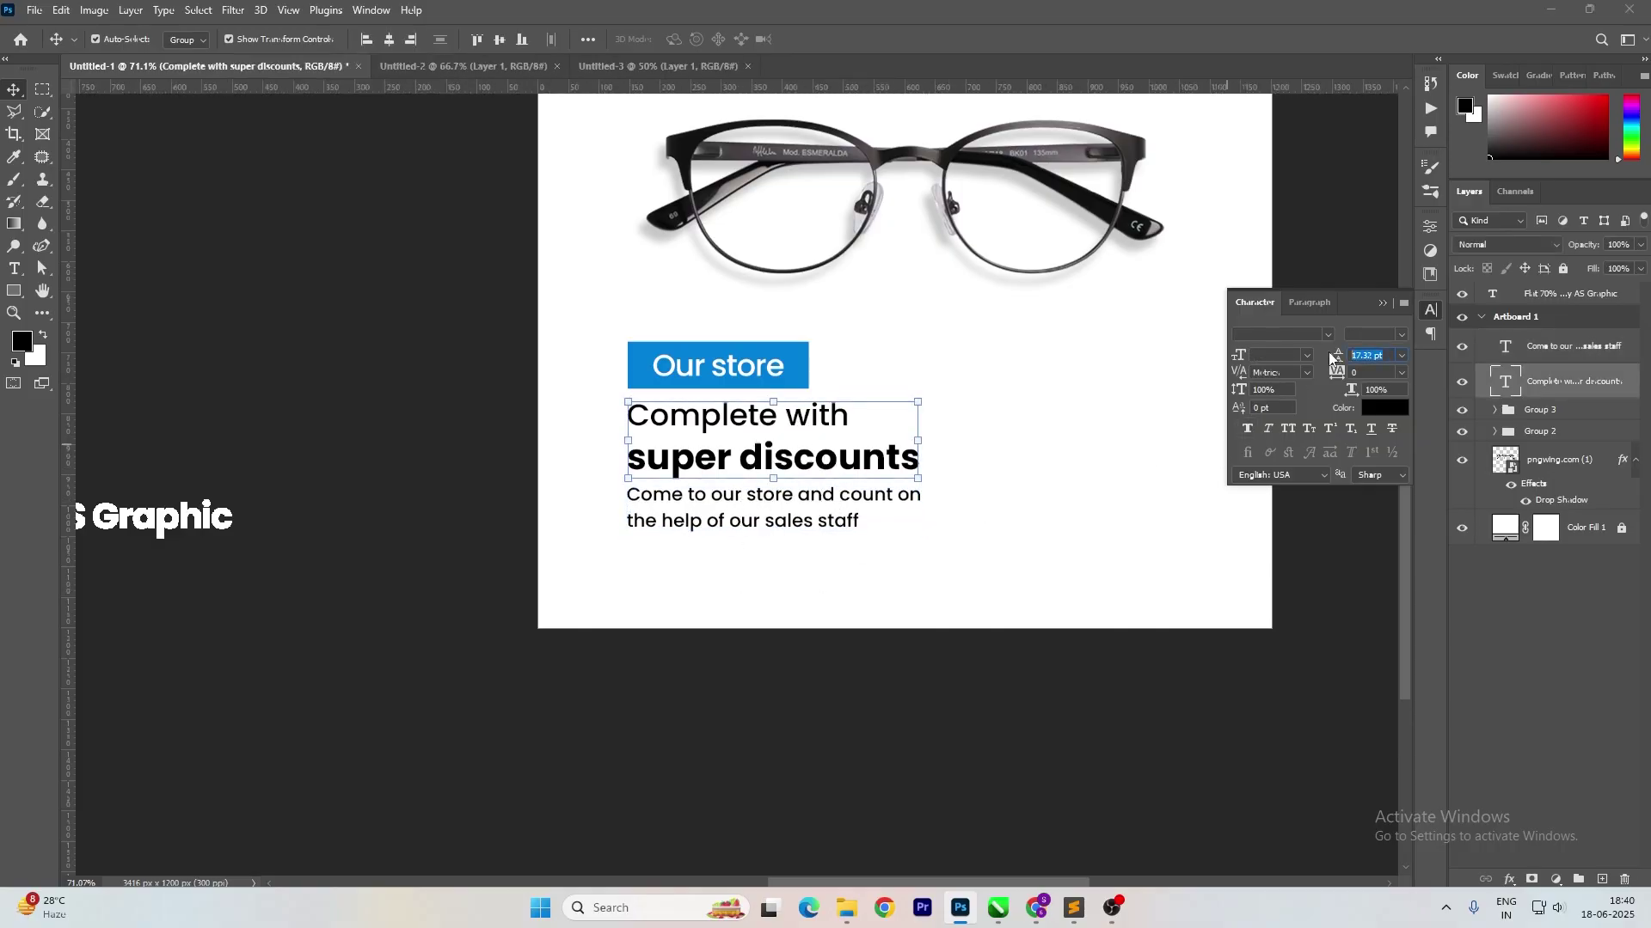
pyautogui.press('Return')
pyautogui.click(862, 514)
pyautogui.press('Up')
pyautogui.press('Up')
pyautogui.press('Up')
pyautogui.press('Up')
pyautogui.press('Up')
# Move the heading and the sentence up together, closer to the "Our store" label.
pyautogui.moveTo(897, 575); pyautogui.dragTo(746, 433)
pyautogui.press('Up')
pyautogui.press('Up')
pyautogui.press('Up')
pyautogui.press('Up')
pyautogui.press('Up')
pyautogui.click(936, 461)
# Scale the "Our store" label group down slightly.
pyautogui.click(713, 365)
pyautogui.hotkey('ctrl', 't')
pyautogui.moveTo(808, 342); pyautogui.dragTo(789, 345)
pyautogui.press('Return')
# Scale the label group, heading and sentence up together to 103.54%.
pyautogui.moveTo(805, 562); pyautogui.dragTo(706, 361)
pyautogui.moveTo(919, 523)
pyautogui.mouseDown()
pyautogui.moveTo(928, 545)
pyautogui.moveTo(929, 531)
pyautogui.mouseUp()
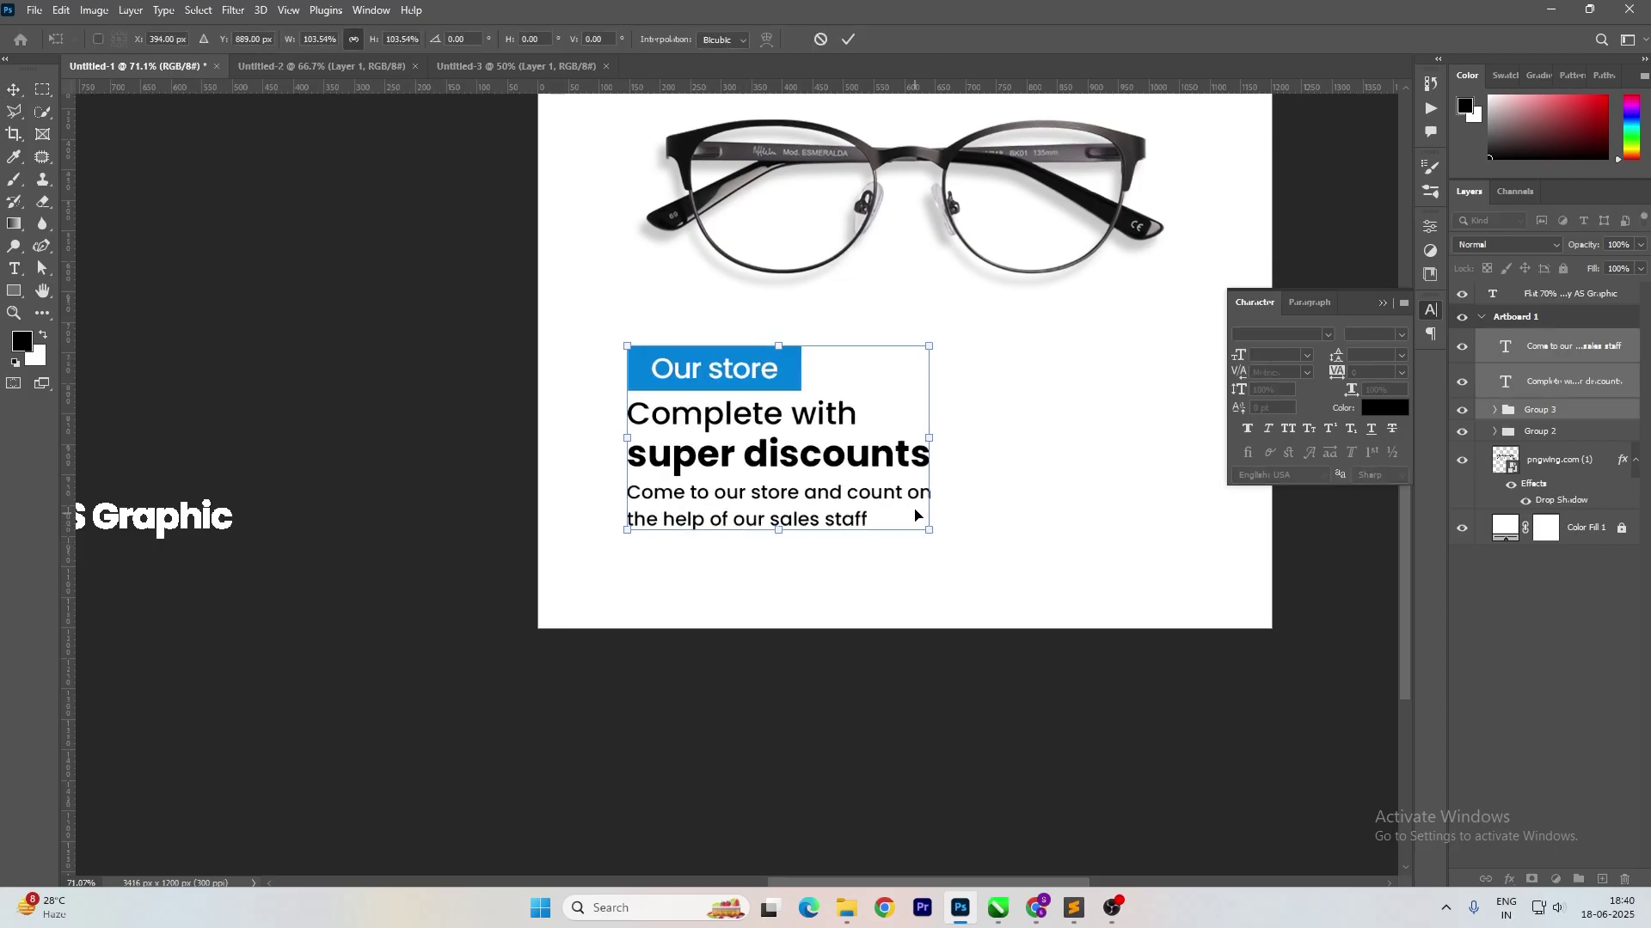
pyautogui.press('Return')
# Cut the "Flat 70% Off" line out of the white text block beside the artboard.
pyautogui.hotkey('ctrl', '-')
pyautogui.hotkey('ctrl', '-')
pyautogui.hotkey('ctrl', '-')
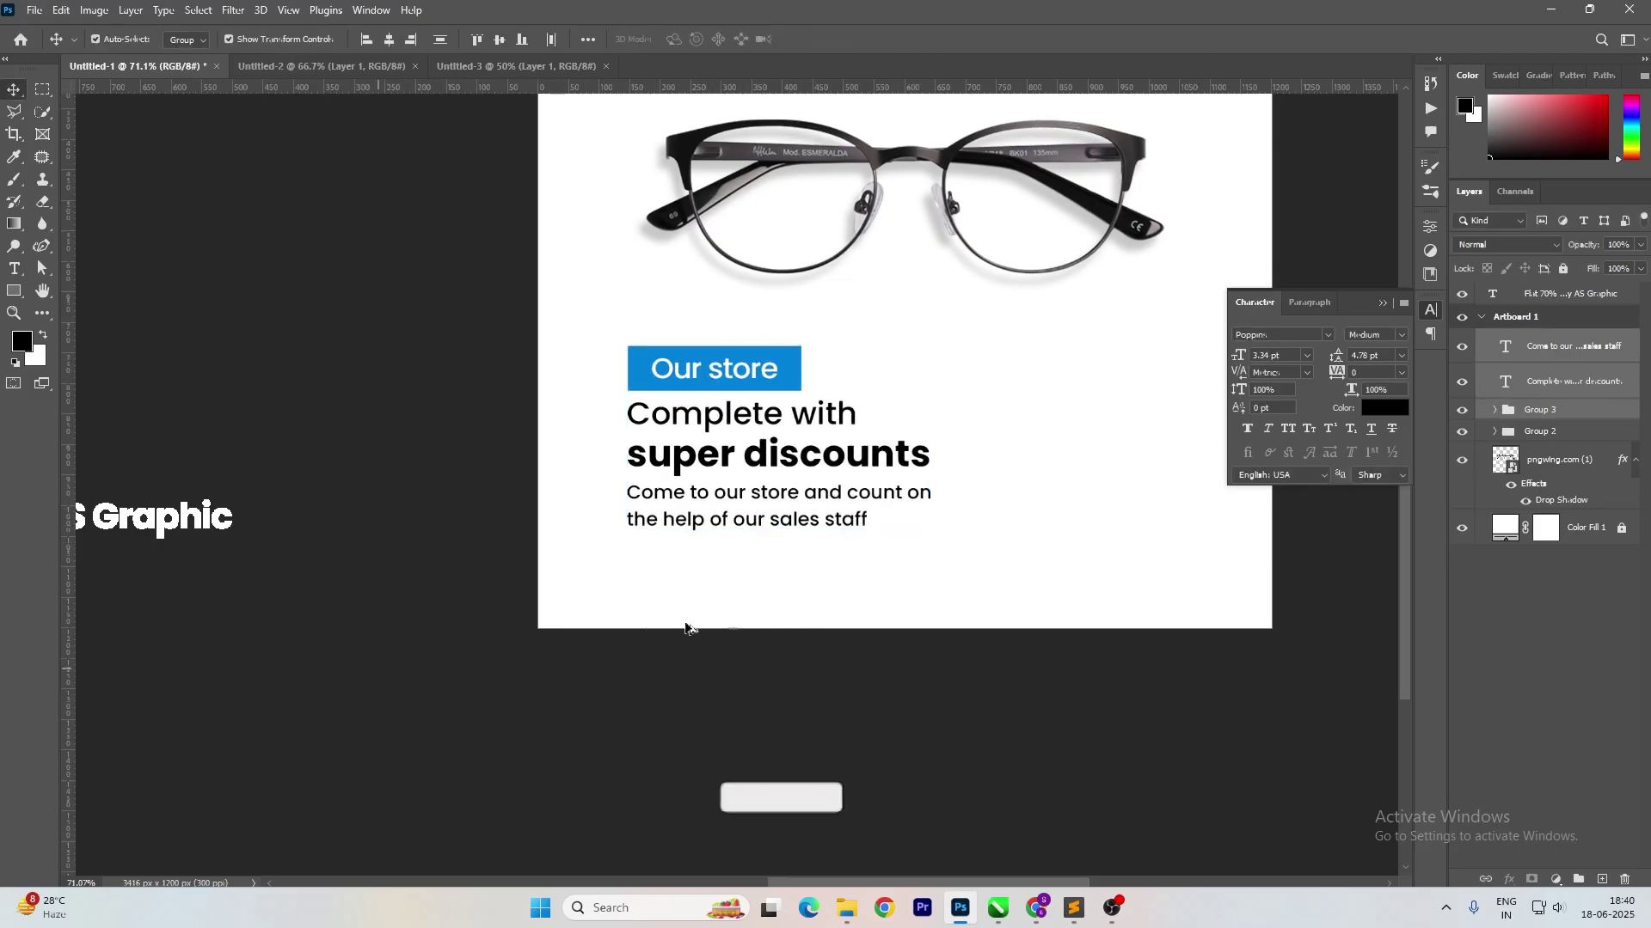
pyautogui.click(326, 475)
pyautogui.doubleClick(327, 476)
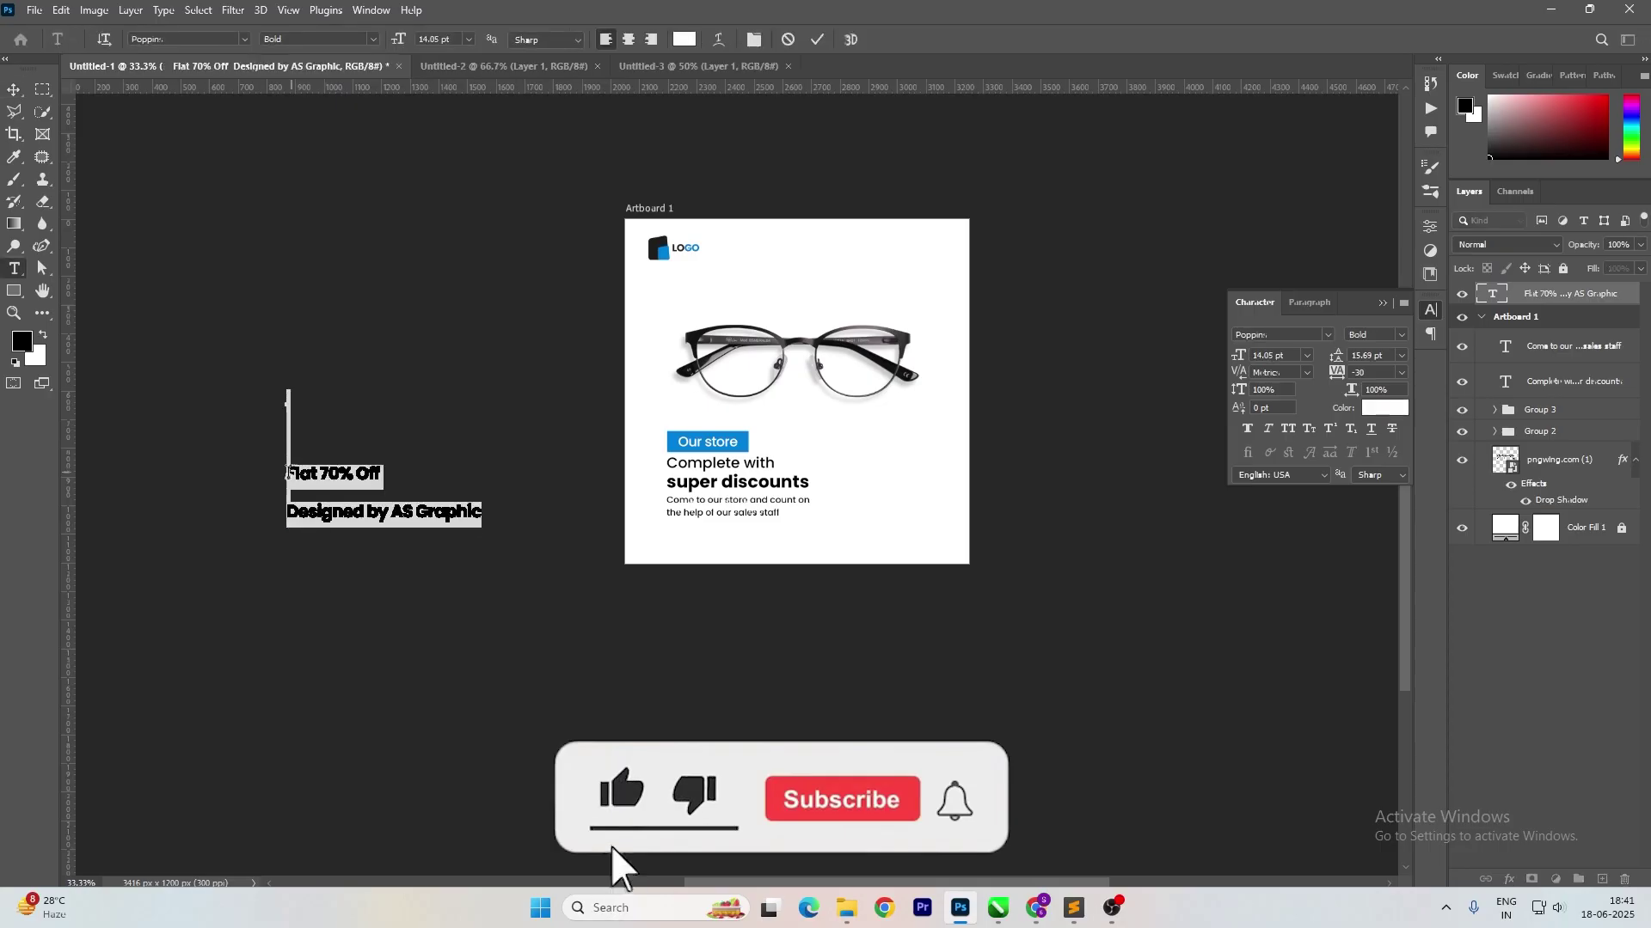
pyautogui.moveTo(287, 475); pyautogui.dragTo(390, 477)
pyautogui.press('BackSpace')
pyautogui.hotkey('ctrl', 'Return')
# Duplicate the heading to the right of the "Our store" label, replace its text with "Flat 70% Off" and color it black.
pyautogui.moveTo(1016, 517); pyautogui.dragTo(876, 508)
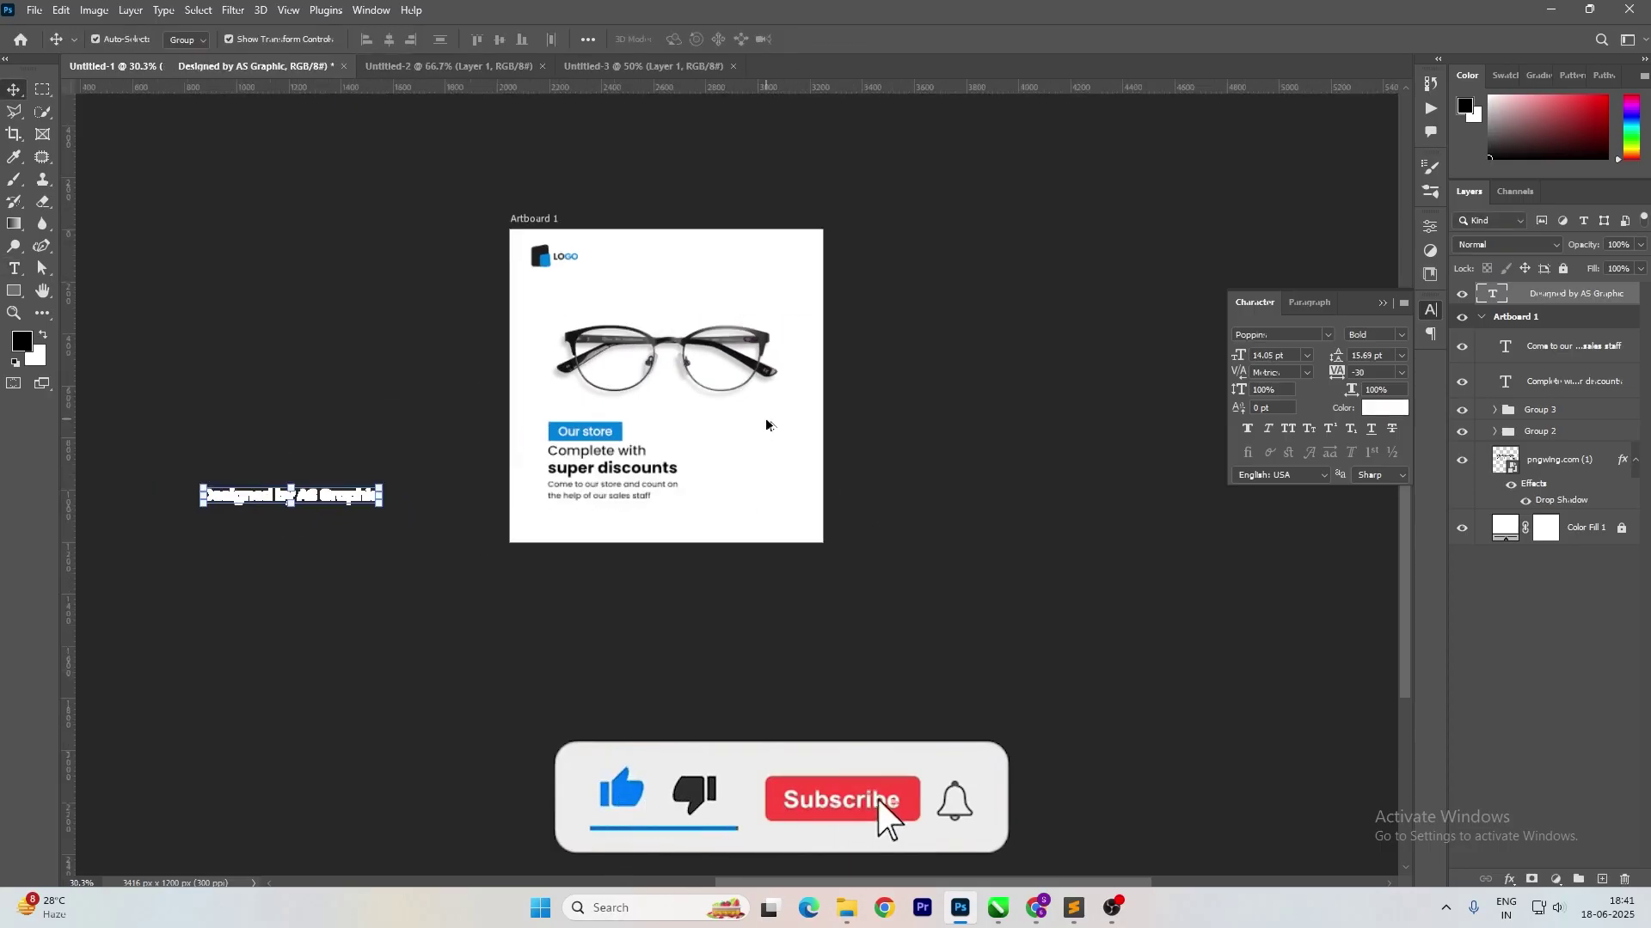
pyautogui.hotkey('ctrl', '+')
pyautogui.hotkey('ctrl', '+')
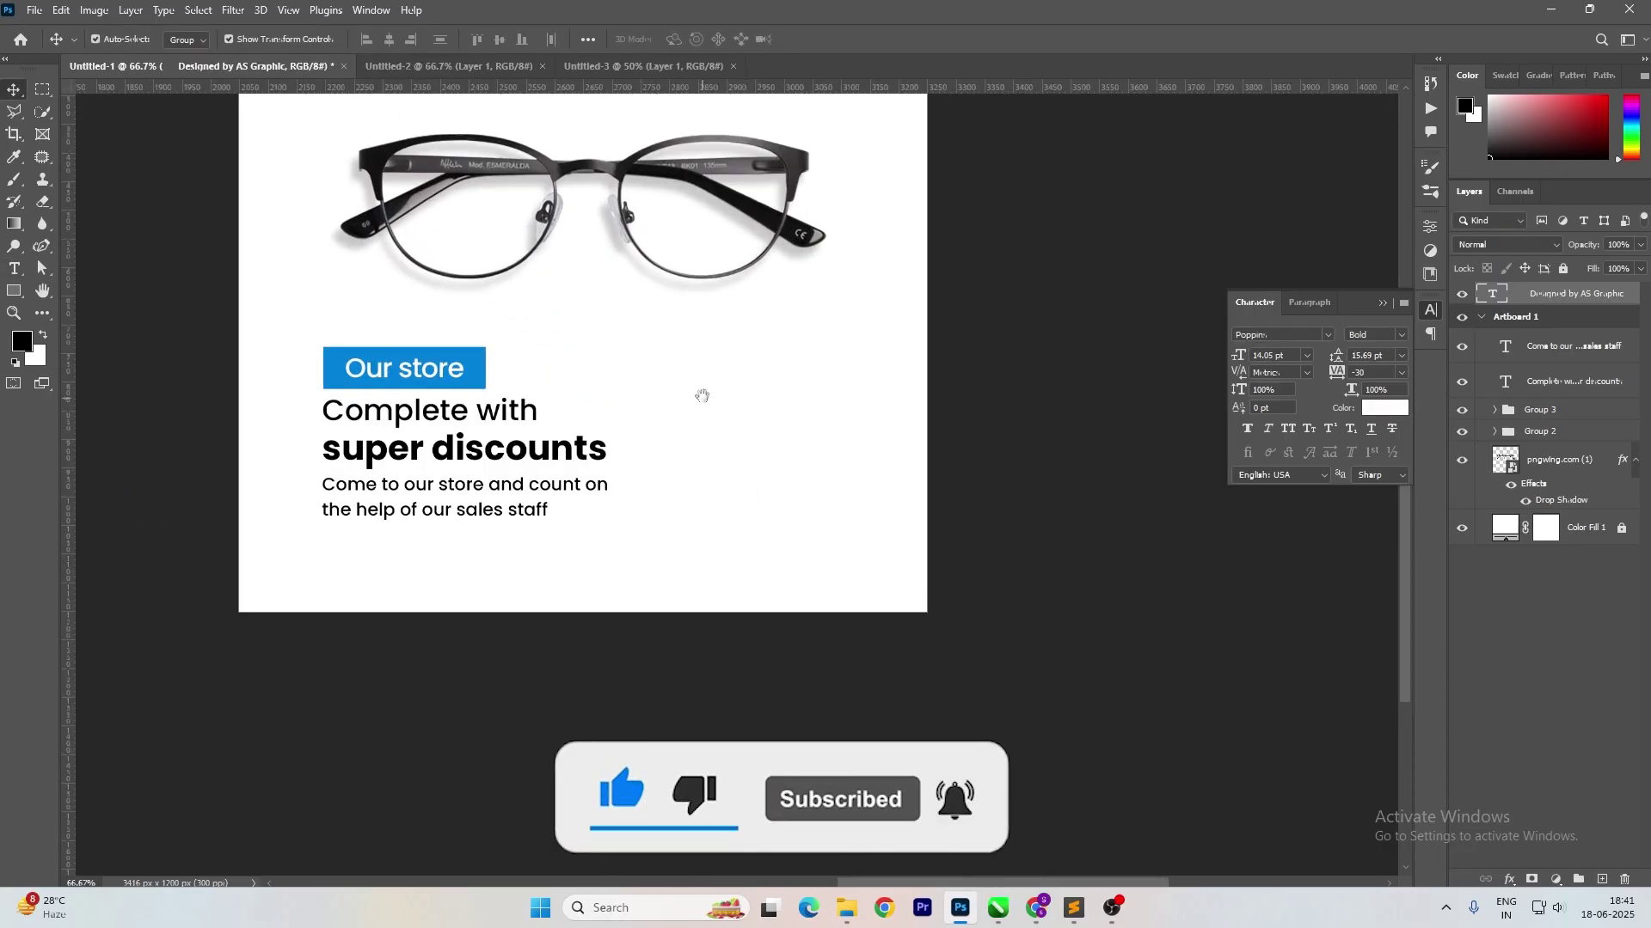
pyautogui.scroll(3, 727, 545)
pyautogui.keyDown('ctrl'); pyautogui.click(414, 617); pyautogui.keyUp('ctrl')
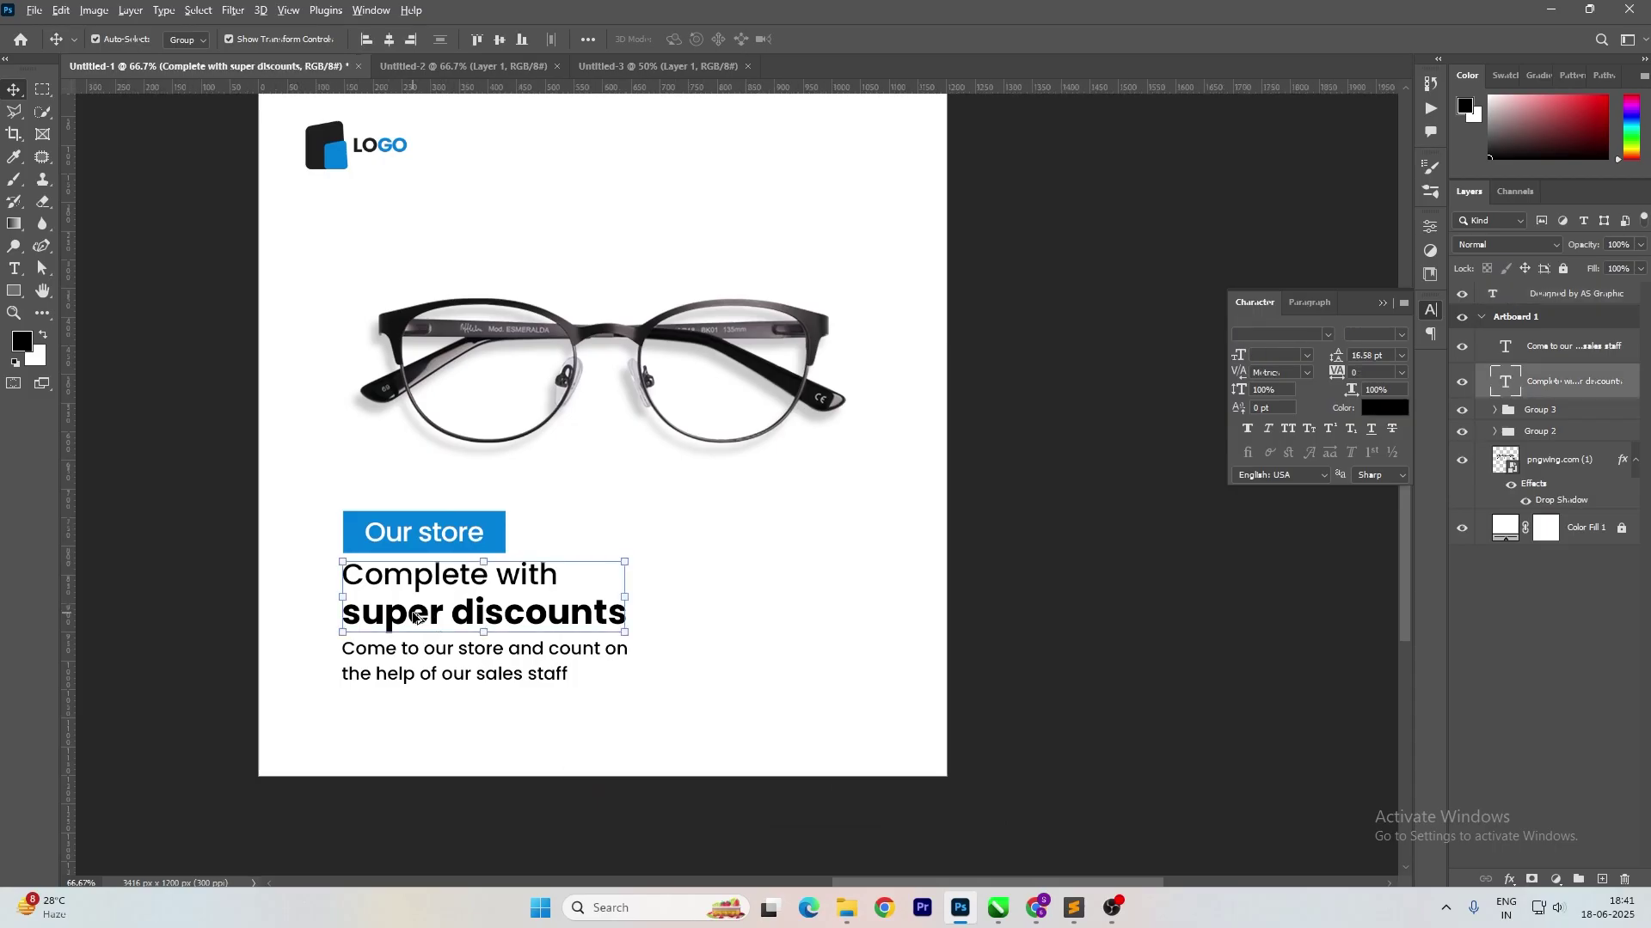
pyautogui.moveTo(413, 617); pyautogui.dragTo(698, 561)
pyautogui.doubleClick(714, 567)
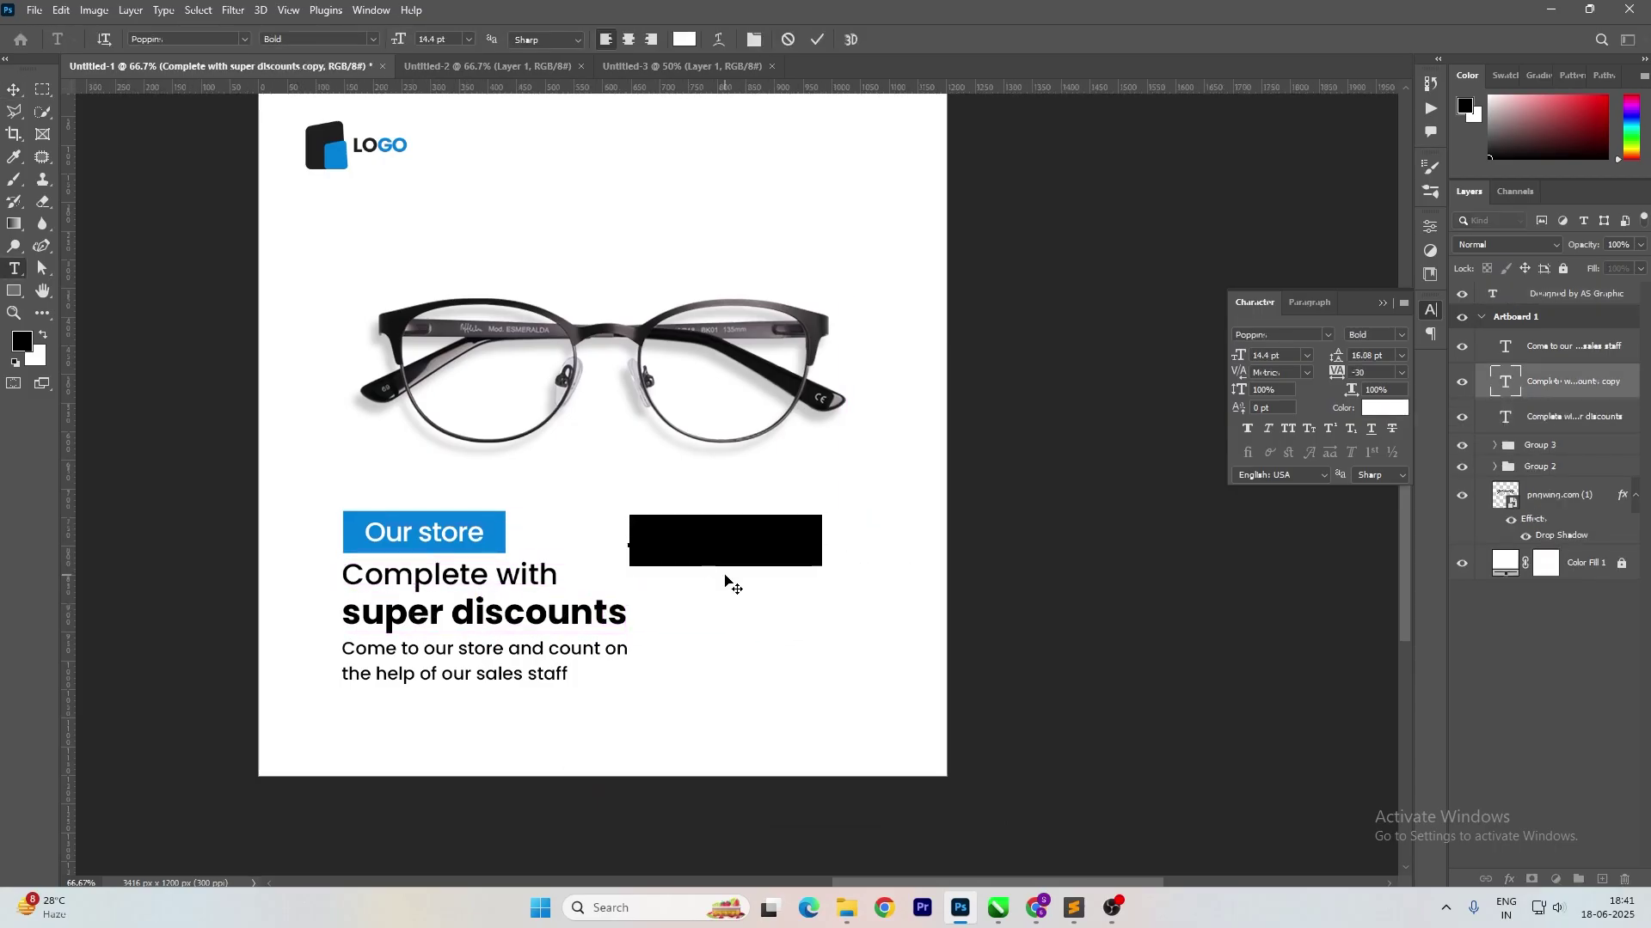
pyautogui.hotkey('alt', 'BackSpace')
# Shorten the discount text to "70%" and set its weight to ExtraBold.
pyautogui.moveTo(705, 532); pyautogui.dragTo(560, 520)
pyautogui.press('BackSpace')
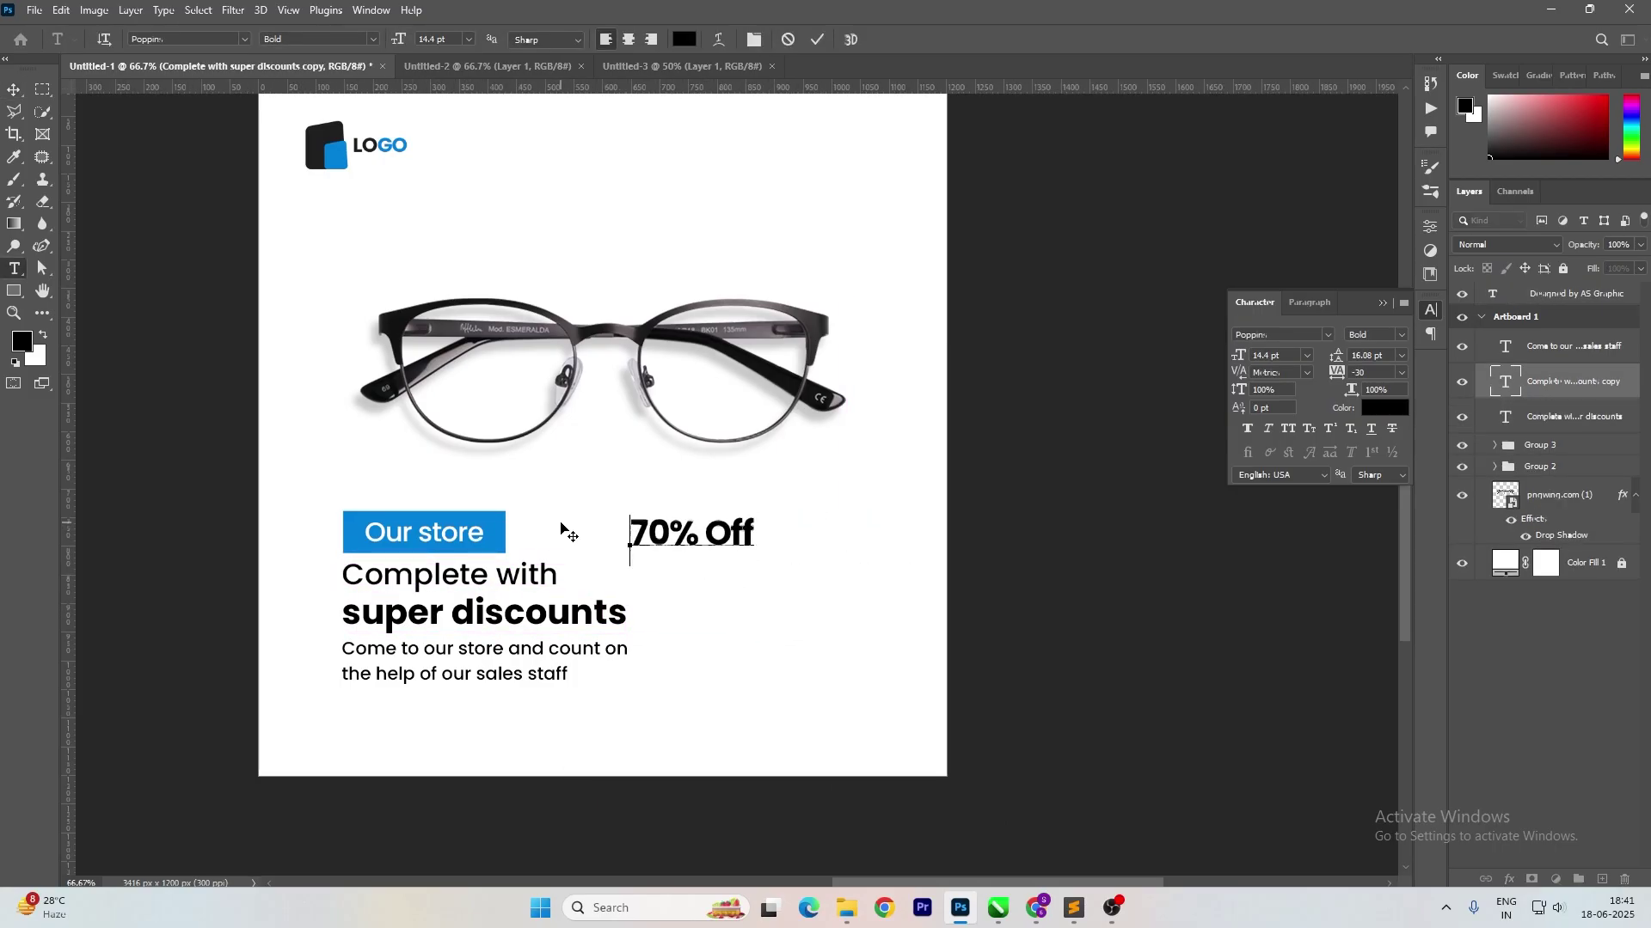
pyautogui.hotkey('ctrl', 'a')
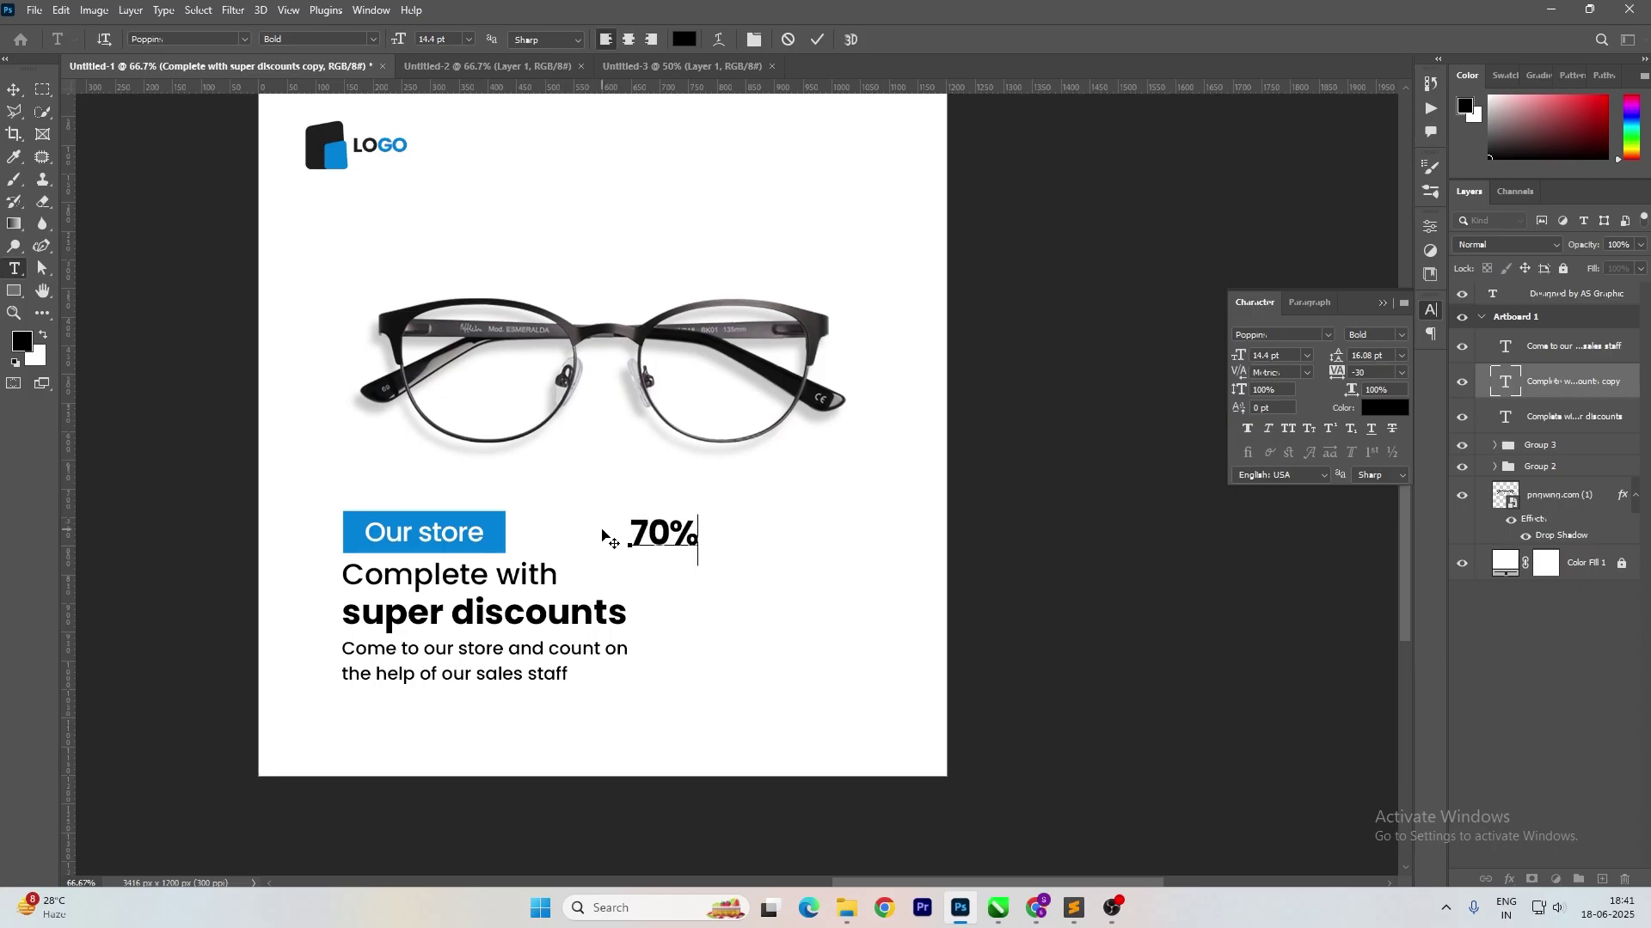
pyautogui.doubleClick(670, 535)
pyautogui.click(373, 38)
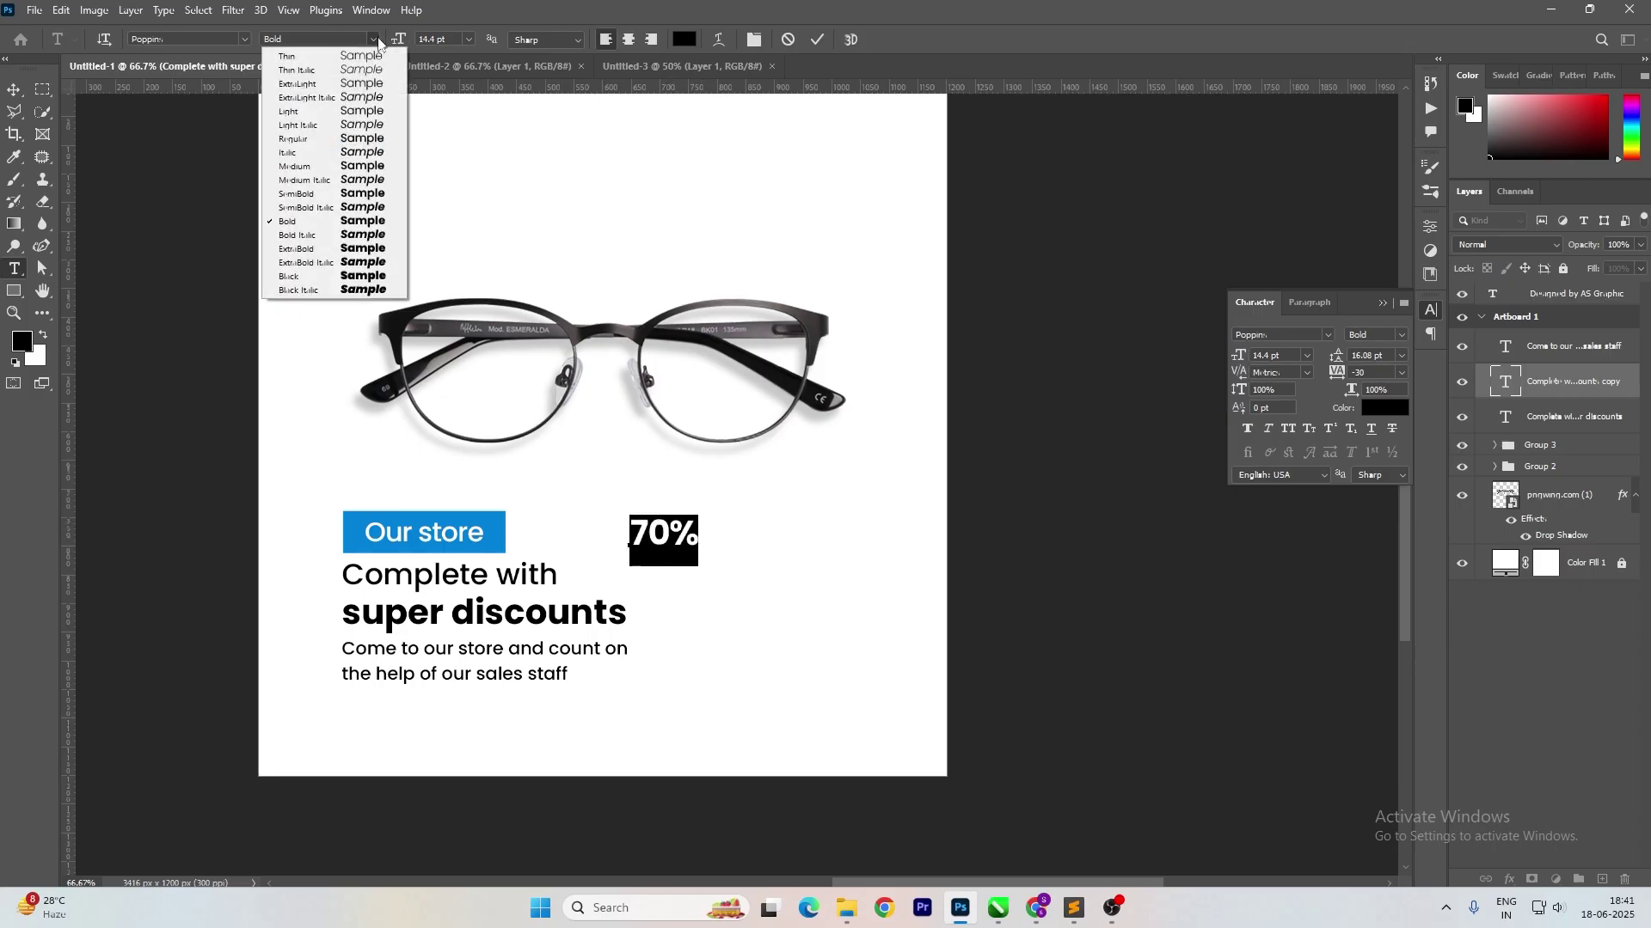
pyautogui.click(331, 246)
pyautogui.click(667, 528)
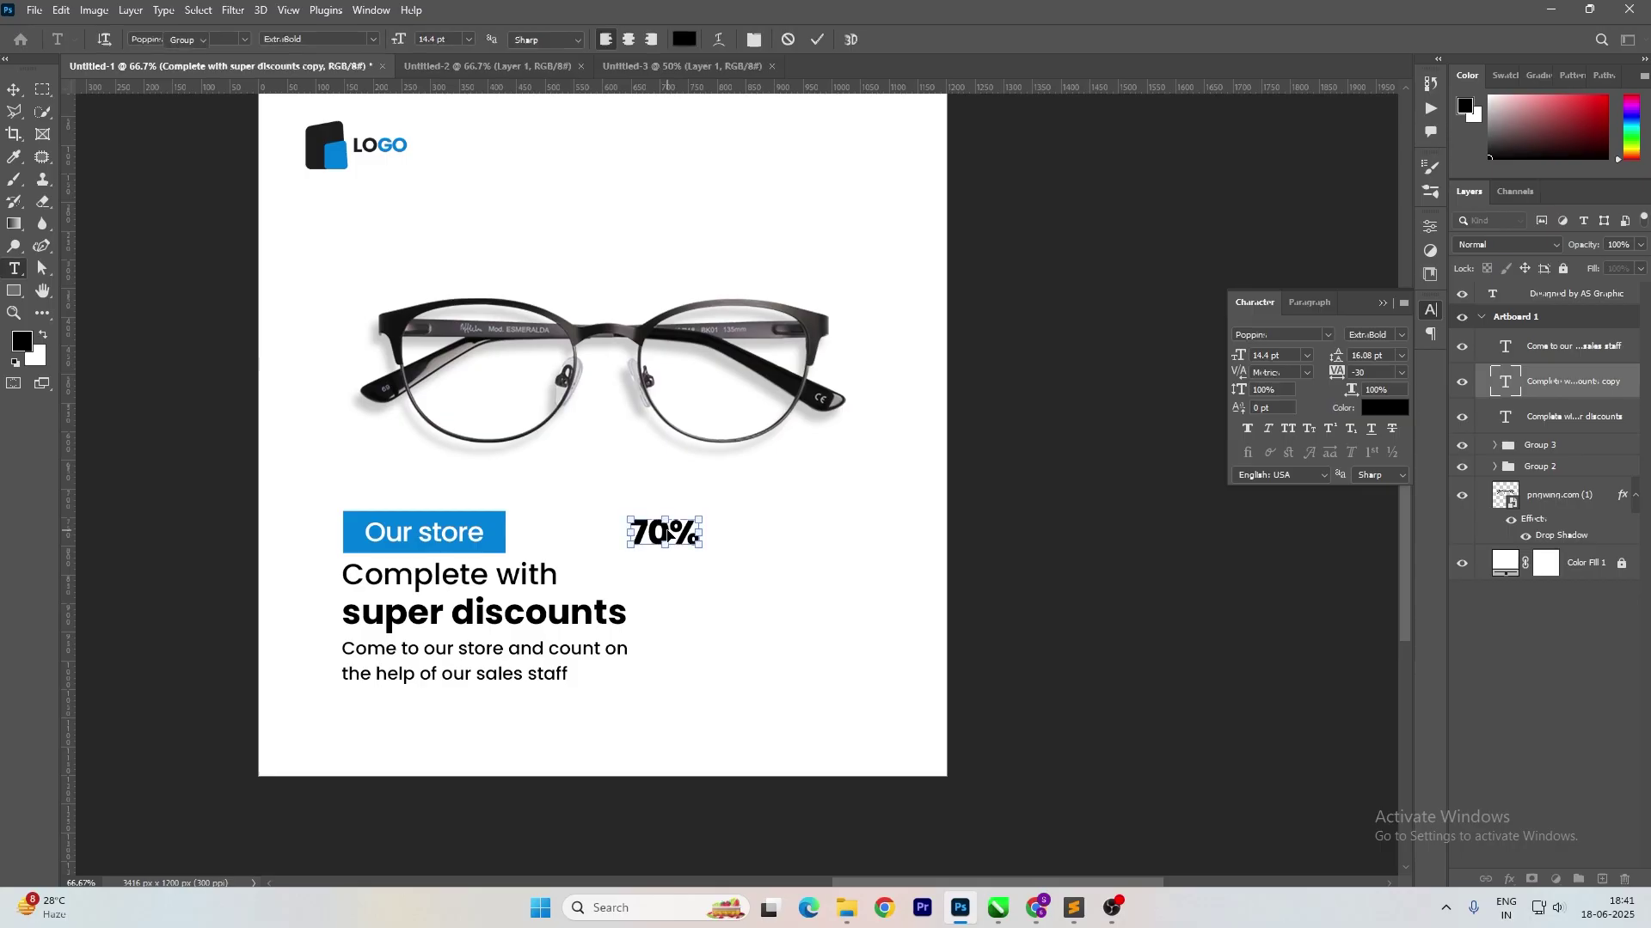
pyautogui.hotkey('ctrl', 'Return')
# Enlarge the "70%" text to about 41.78 pt and position it to the right of the heading.
pyautogui.moveTo(667, 533); pyautogui.dragTo(861, 758)
pyautogui.press('Return')
pyautogui.hotkey('shift', 'Left')
pyautogui.hotkey('shift', 'Left')
pyautogui.hotkey('shift', 'Left')
pyautogui.hotkey('shift', 'Left')
pyautogui.hotkey('shift', 'Left')
pyautogui.hotkey('shift', 'Left')
pyautogui.hotkey('shift', 'Left')
pyautogui.hotkey('shift', 'Left')
pyautogui.hotkey('shift', 'Left')
pyautogui.hotkey('shift', 'Left')
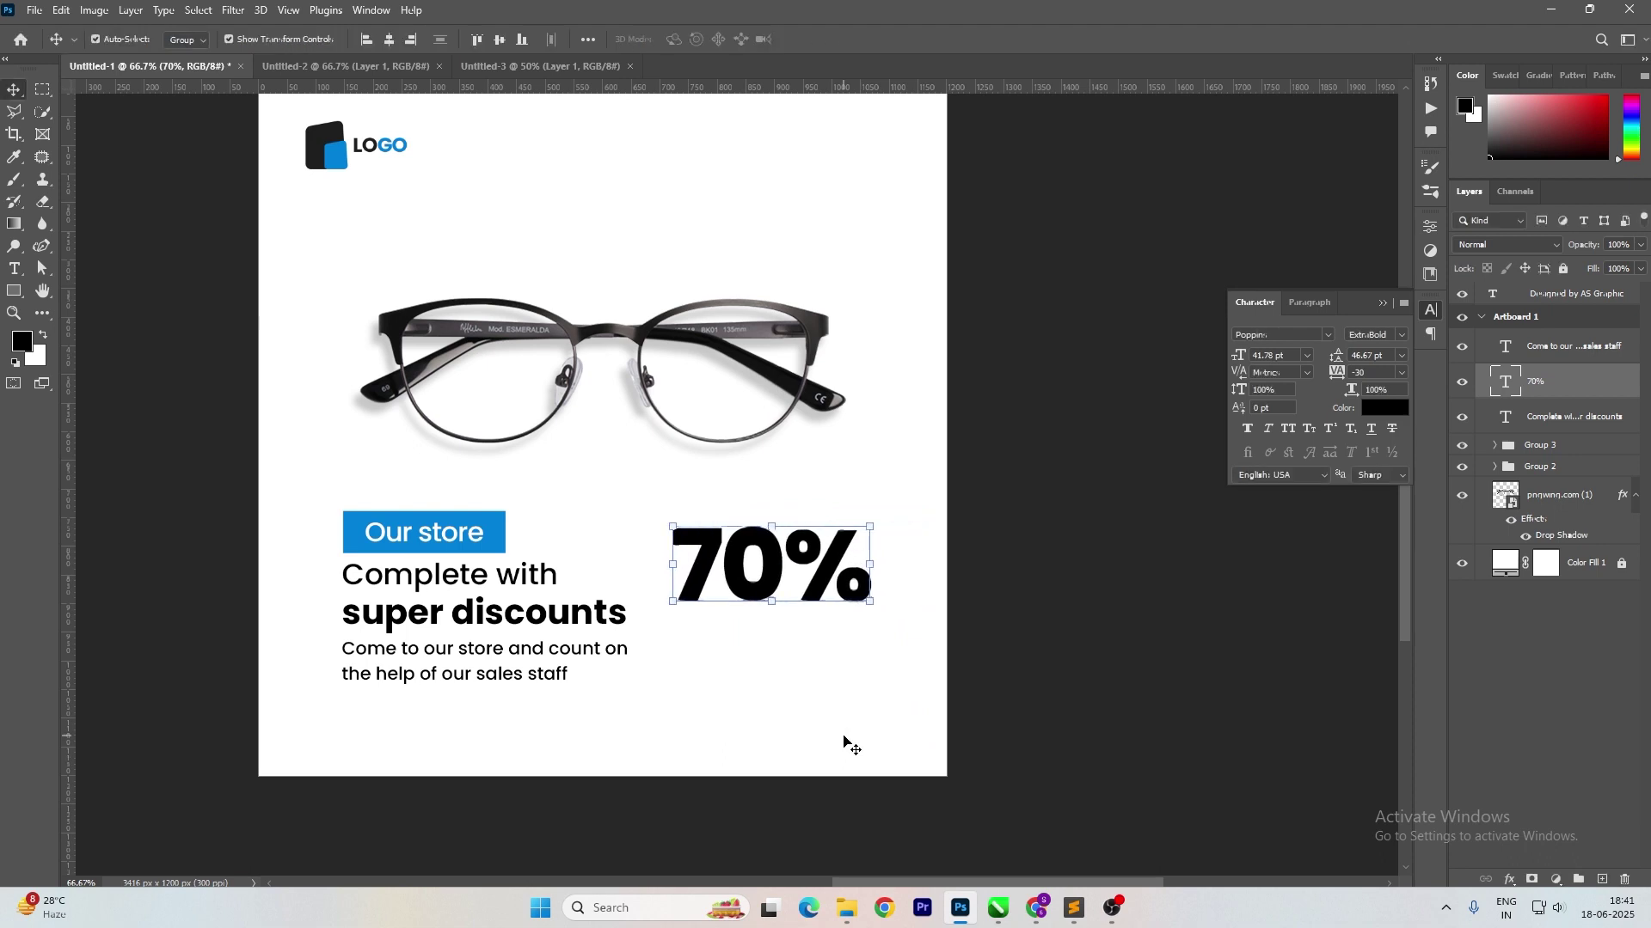
pyautogui.hotkey('shift', 'Right')
pyautogui.hotkey('shift', 'Right')
pyautogui.hotkey('shift', 'Right')
# Remove the percent sign from the large discount text and shift the remaining "70" to the right.
pyautogui.doubleClick(825, 564)
pyautogui.moveTo(806, 558); pyautogui.dragTo(944, 541)
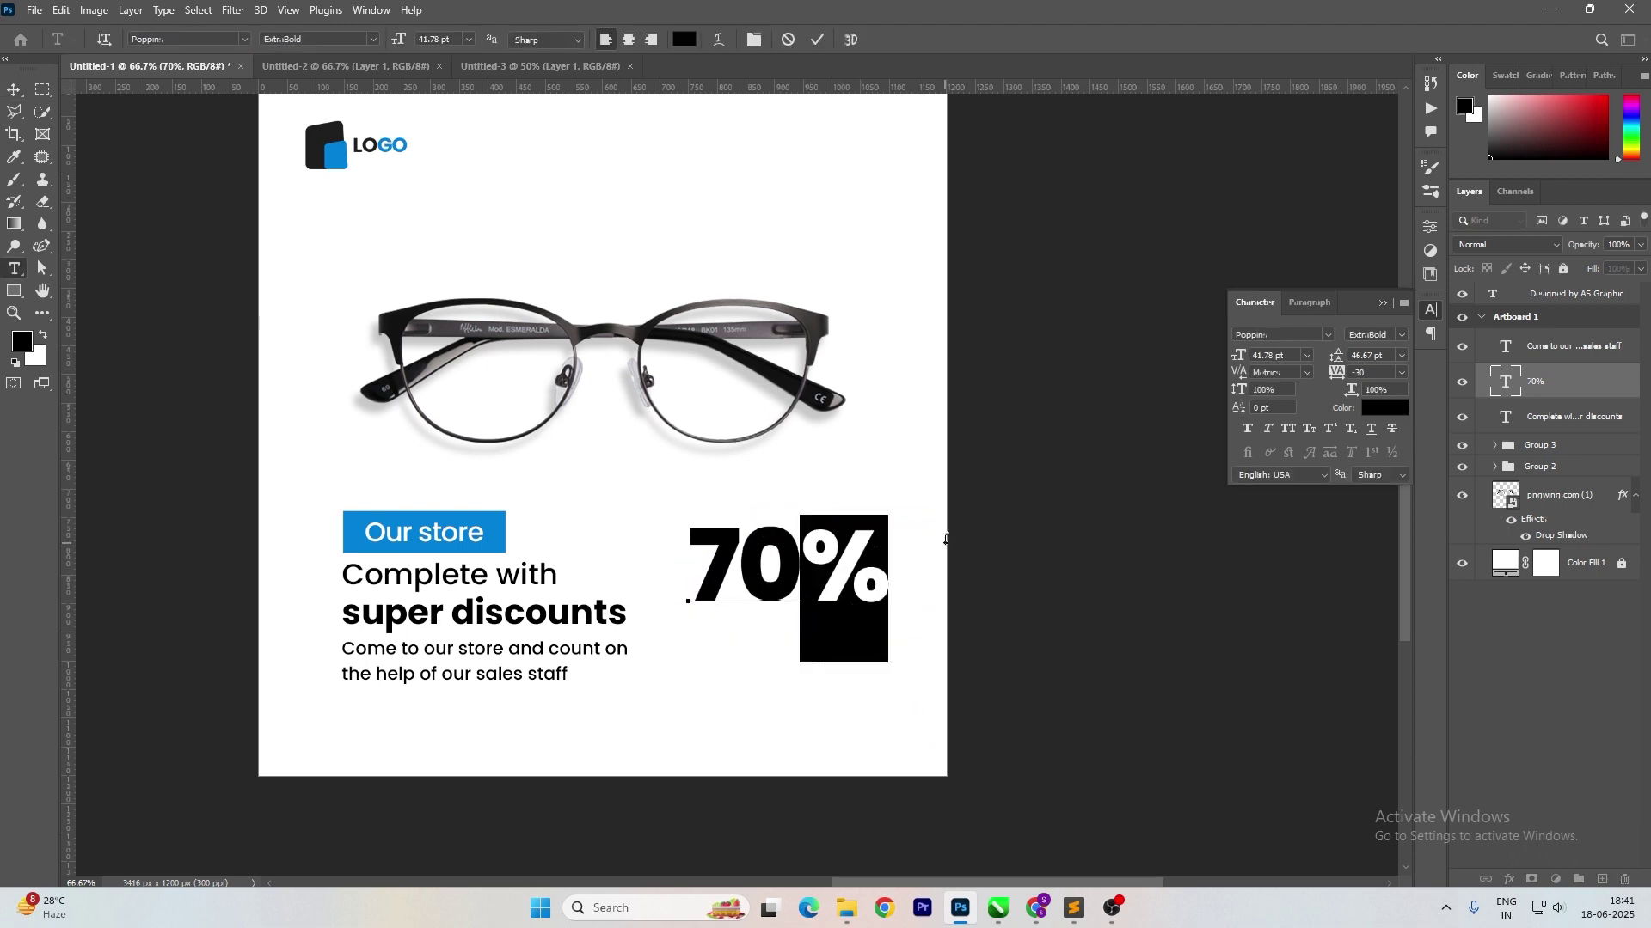
pyautogui.press('BackSpace')
pyautogui.hotkey('ctrl', 'Return')
pyautogui.press('v')
pyautogui.hotkey('shift', 'Right')
pyautogui.hotkey('shift', 'Right')
pyautogui.hotkey('shift', 'Right')
pyautogui.hotkey('shift', 'Right')
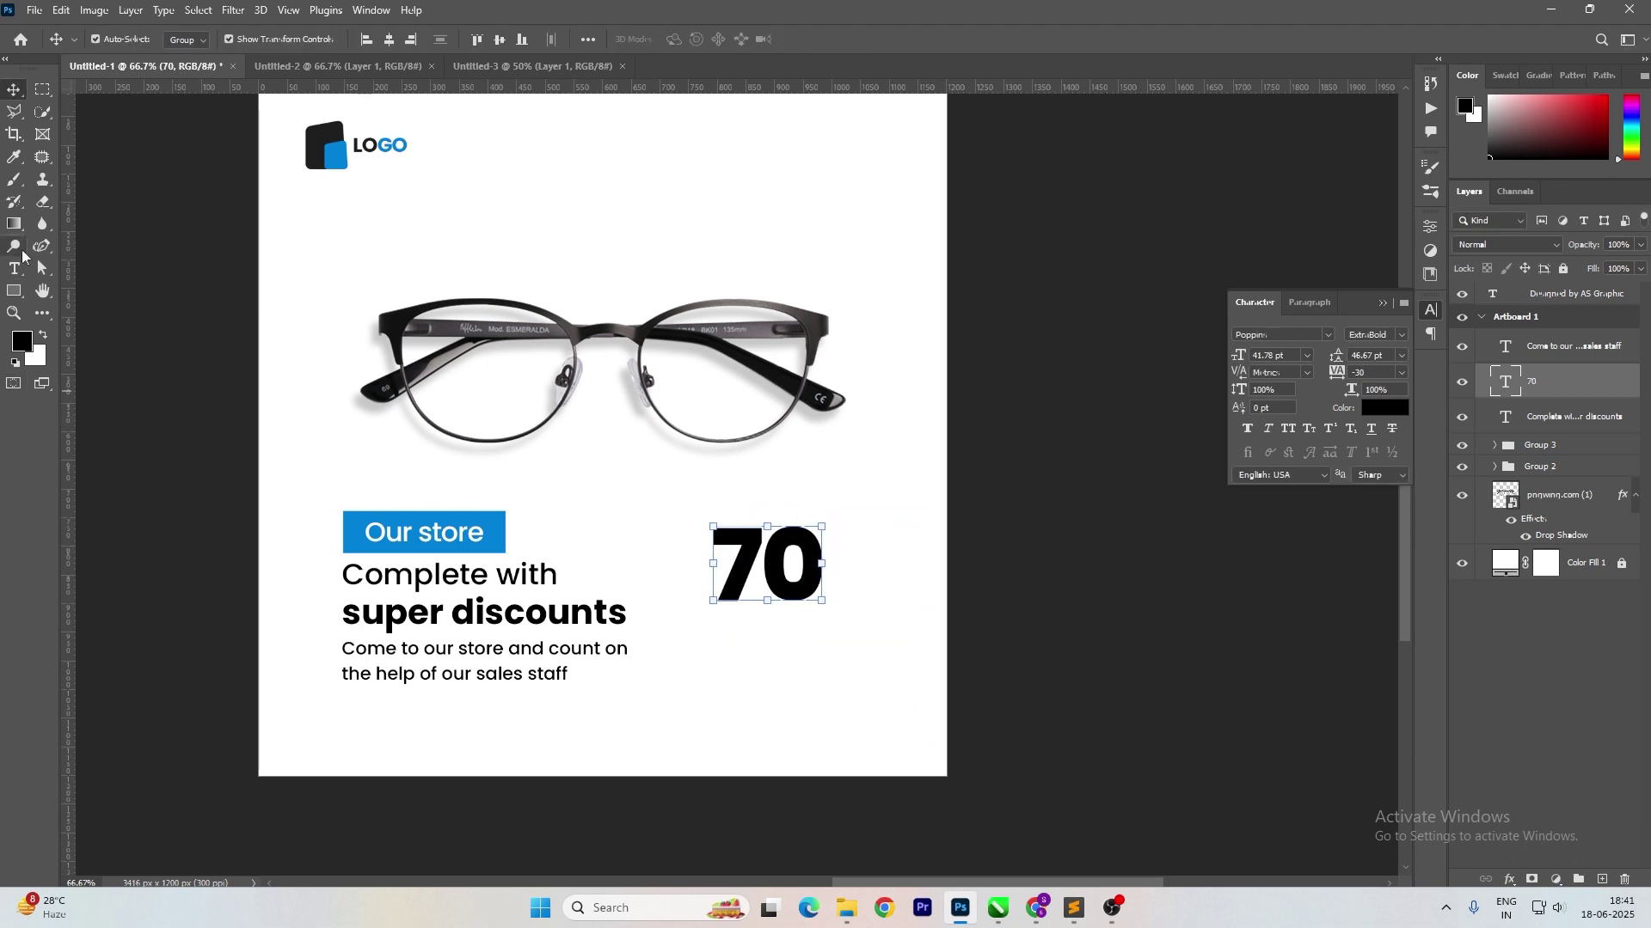
# Draw a black ellipse about 57 by 85 px over the center of the zero in "70".
pyautogui.rightClick(14, 291)
pyautogui.click(96, 294)
pyautogui.press('v')
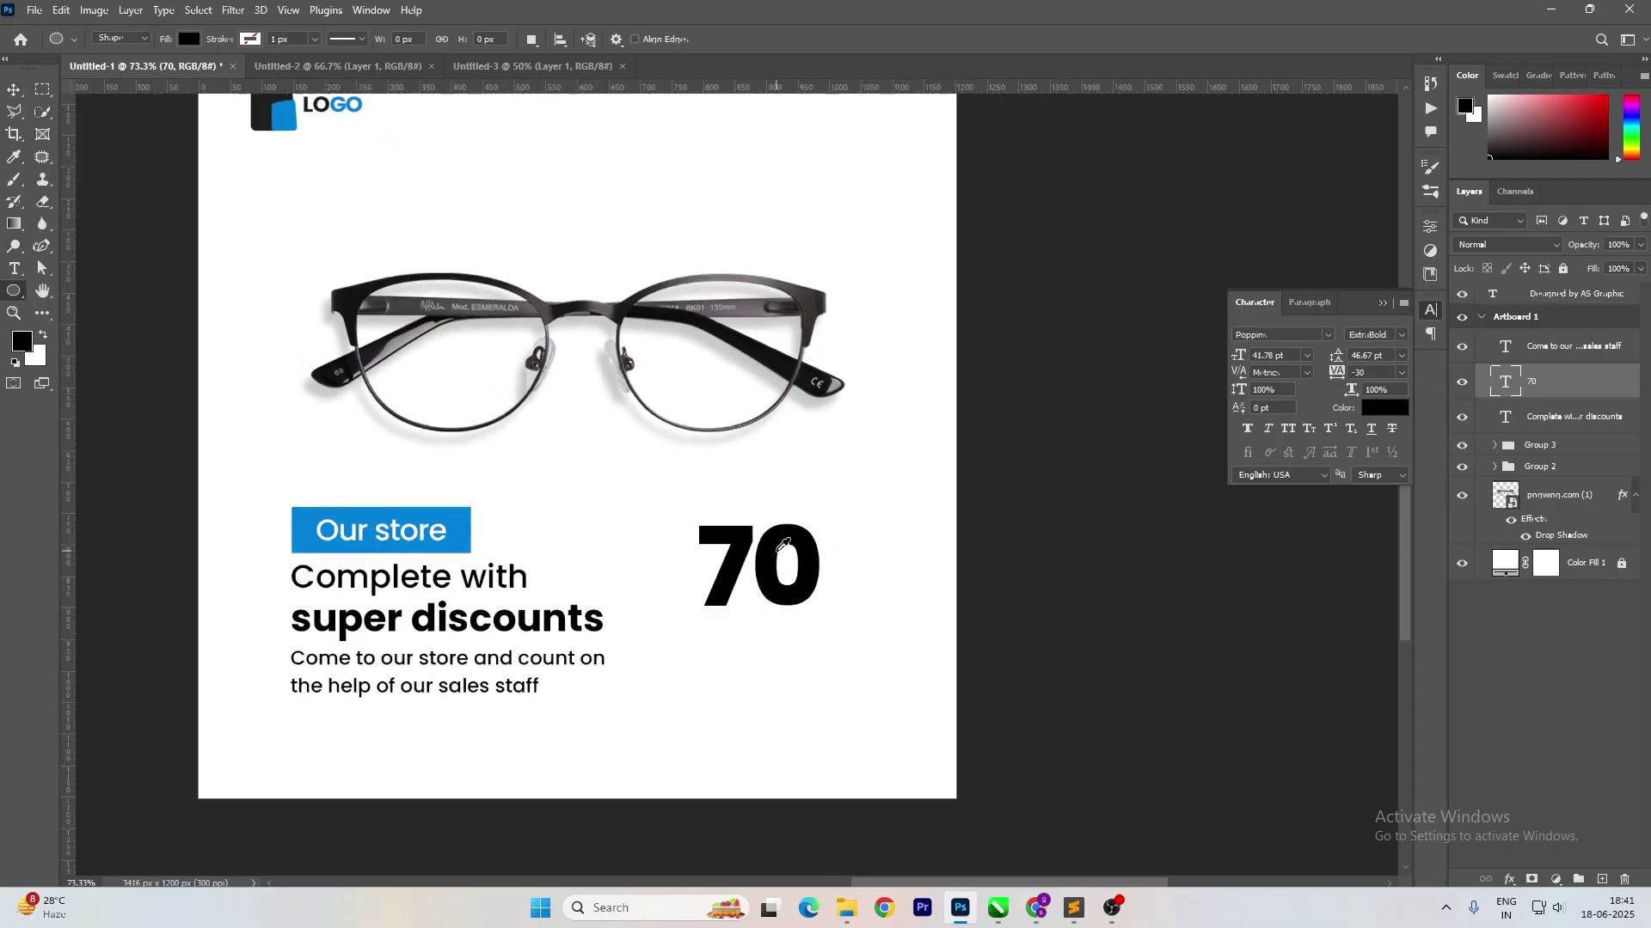
pyautogui.hotkey('ctrl', '+')
pyautogui.click(13, 292)
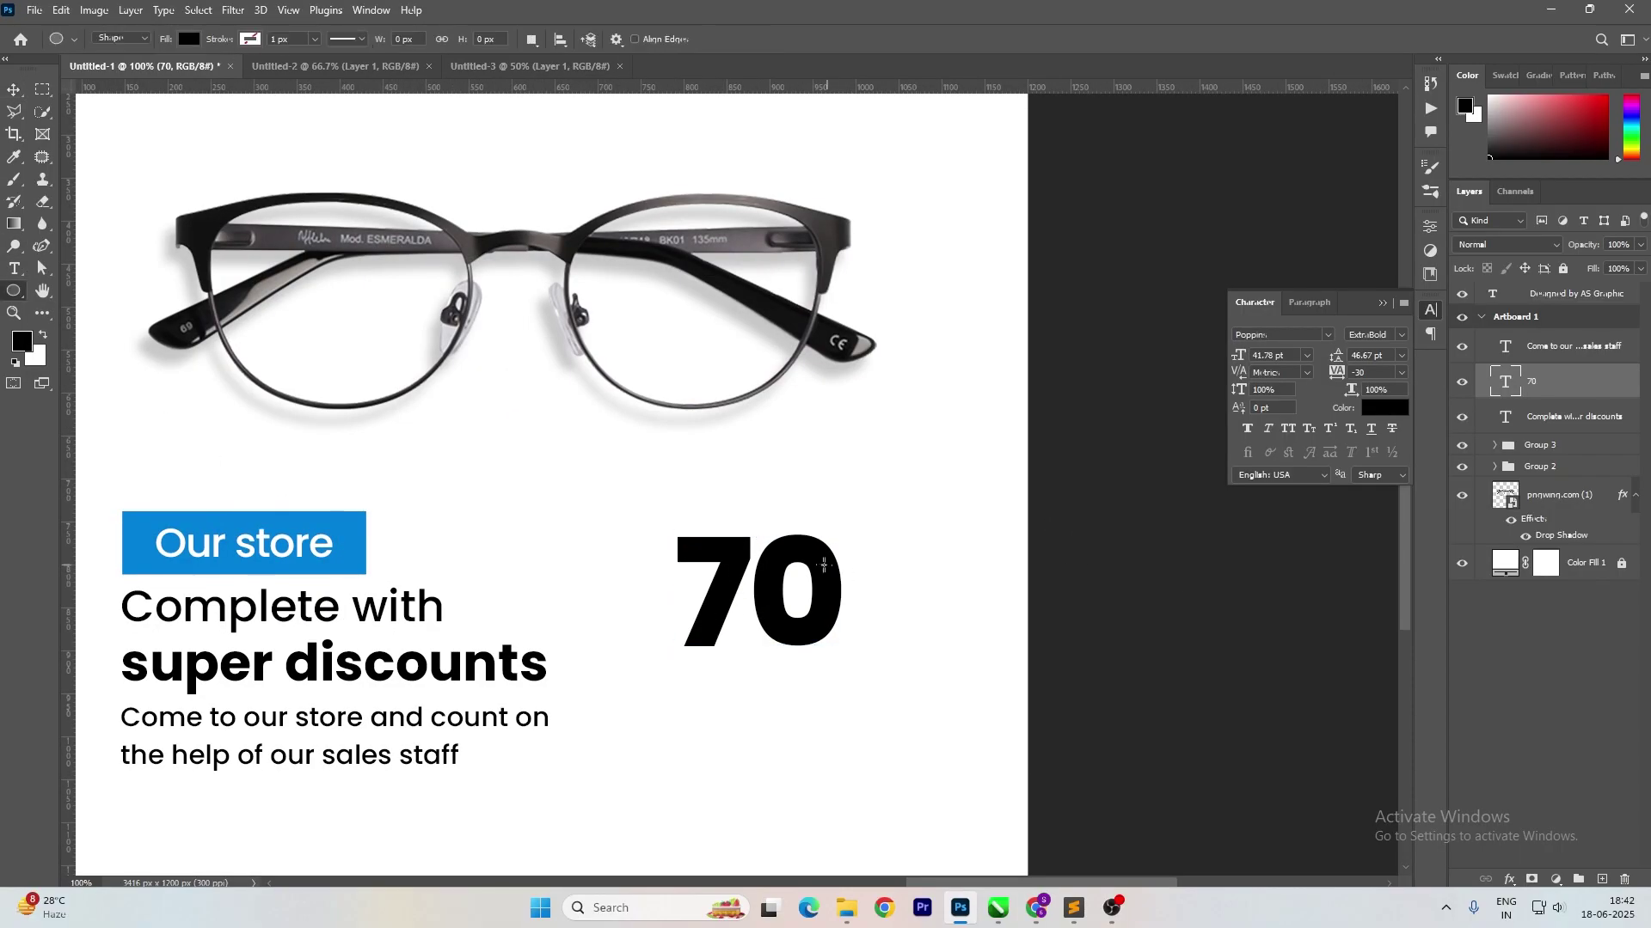
pyautogui.moveTo(769, 552); pyautogui.dragTo(817, 626)
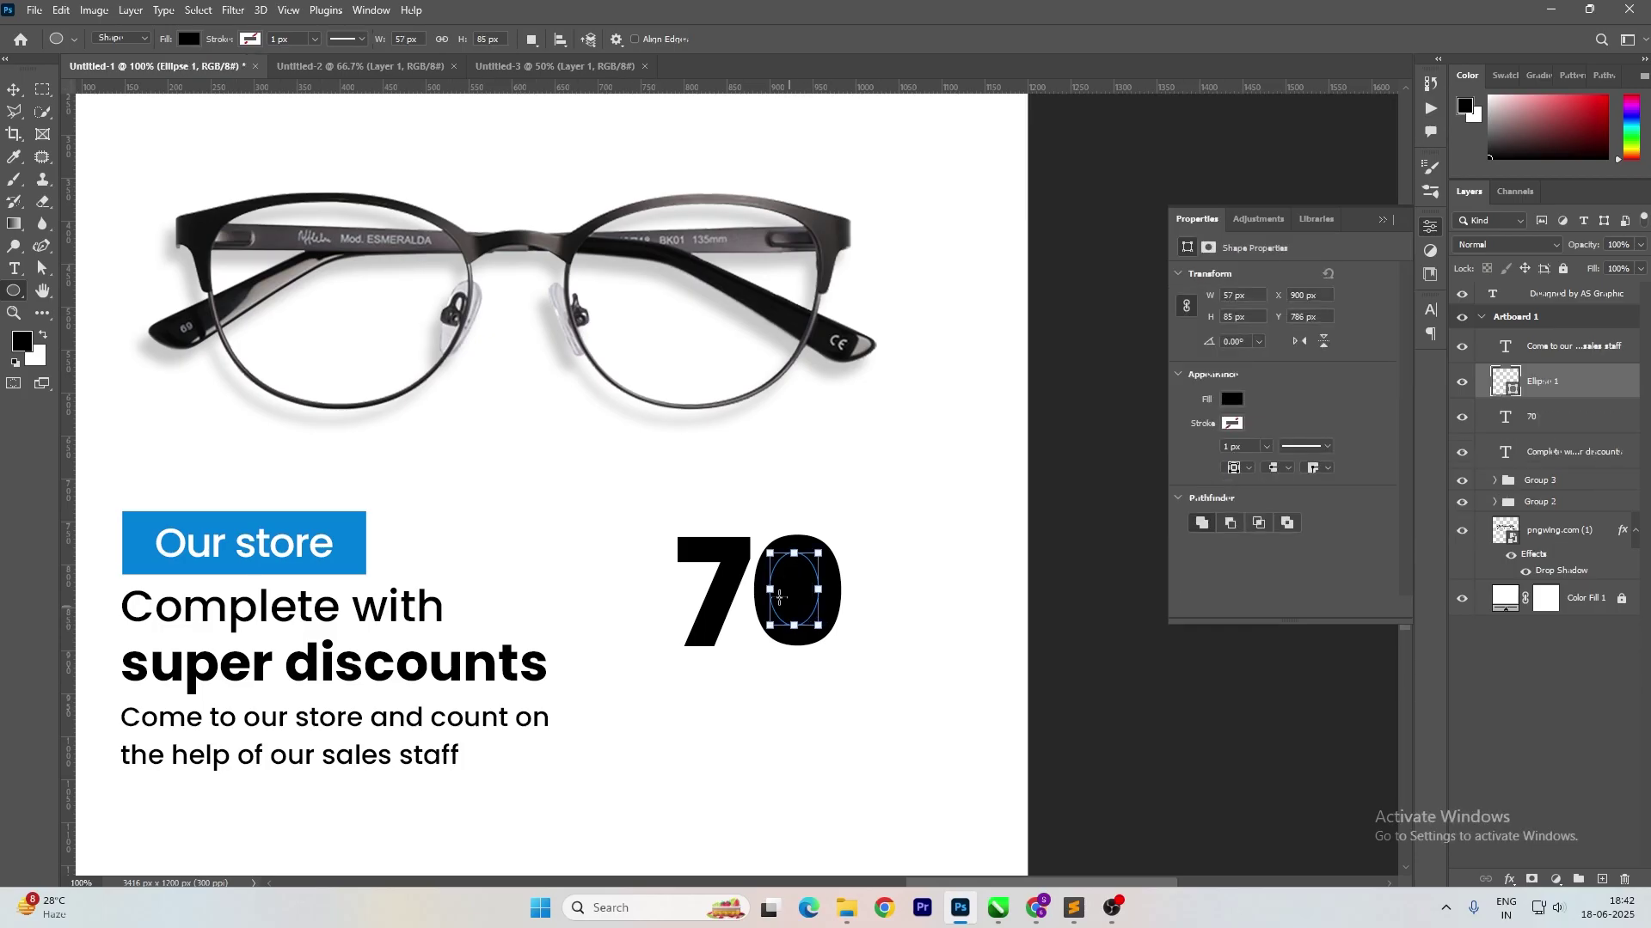
# Group the black ellipse together with the large "70" text.
pyautogui.click(14, 96)
pyautogui.moveTo(1131, 728); pyautogui.dragTo(804, 576)
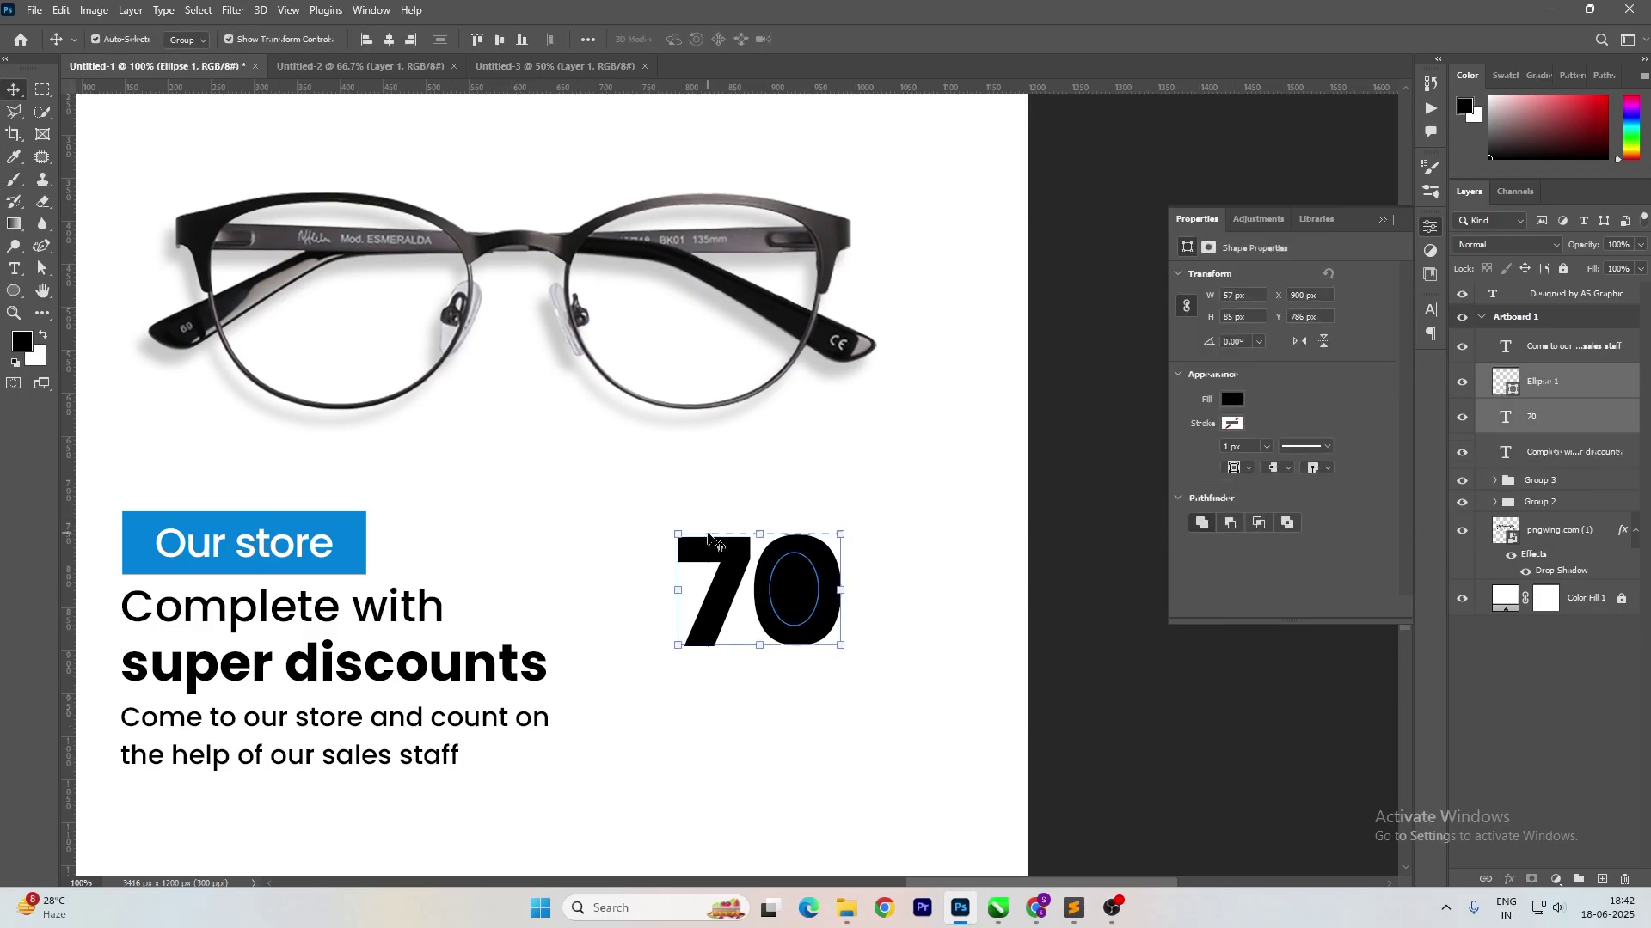
pyautogui.hotkey('ctrl', 'g')
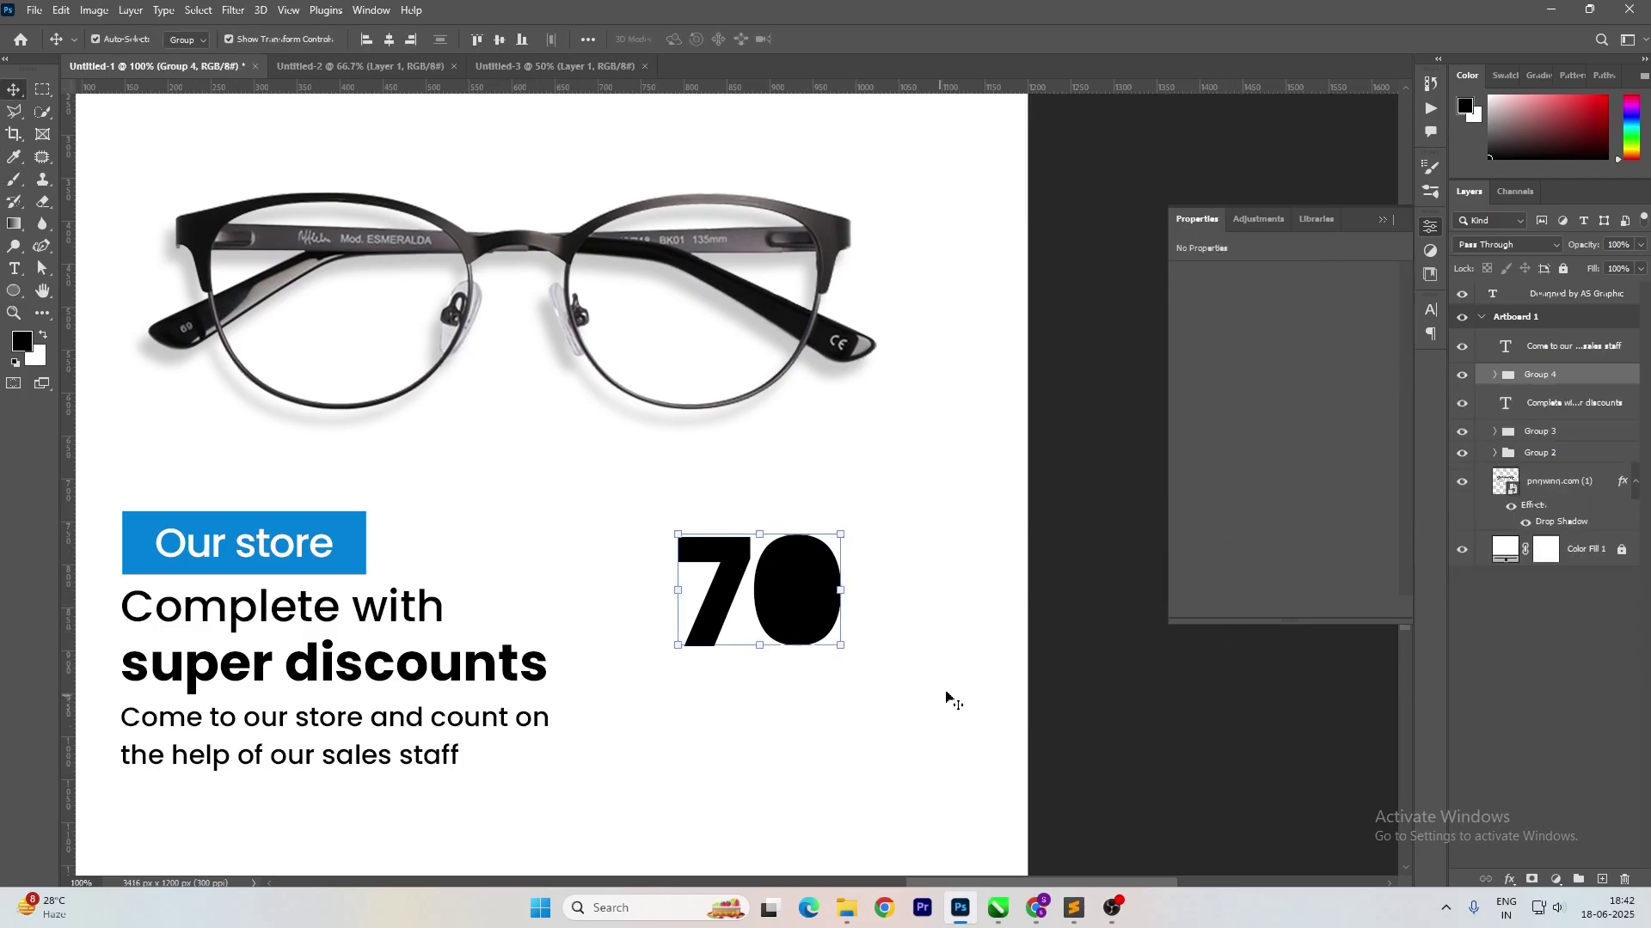
pyautogui.click(1178, 707)
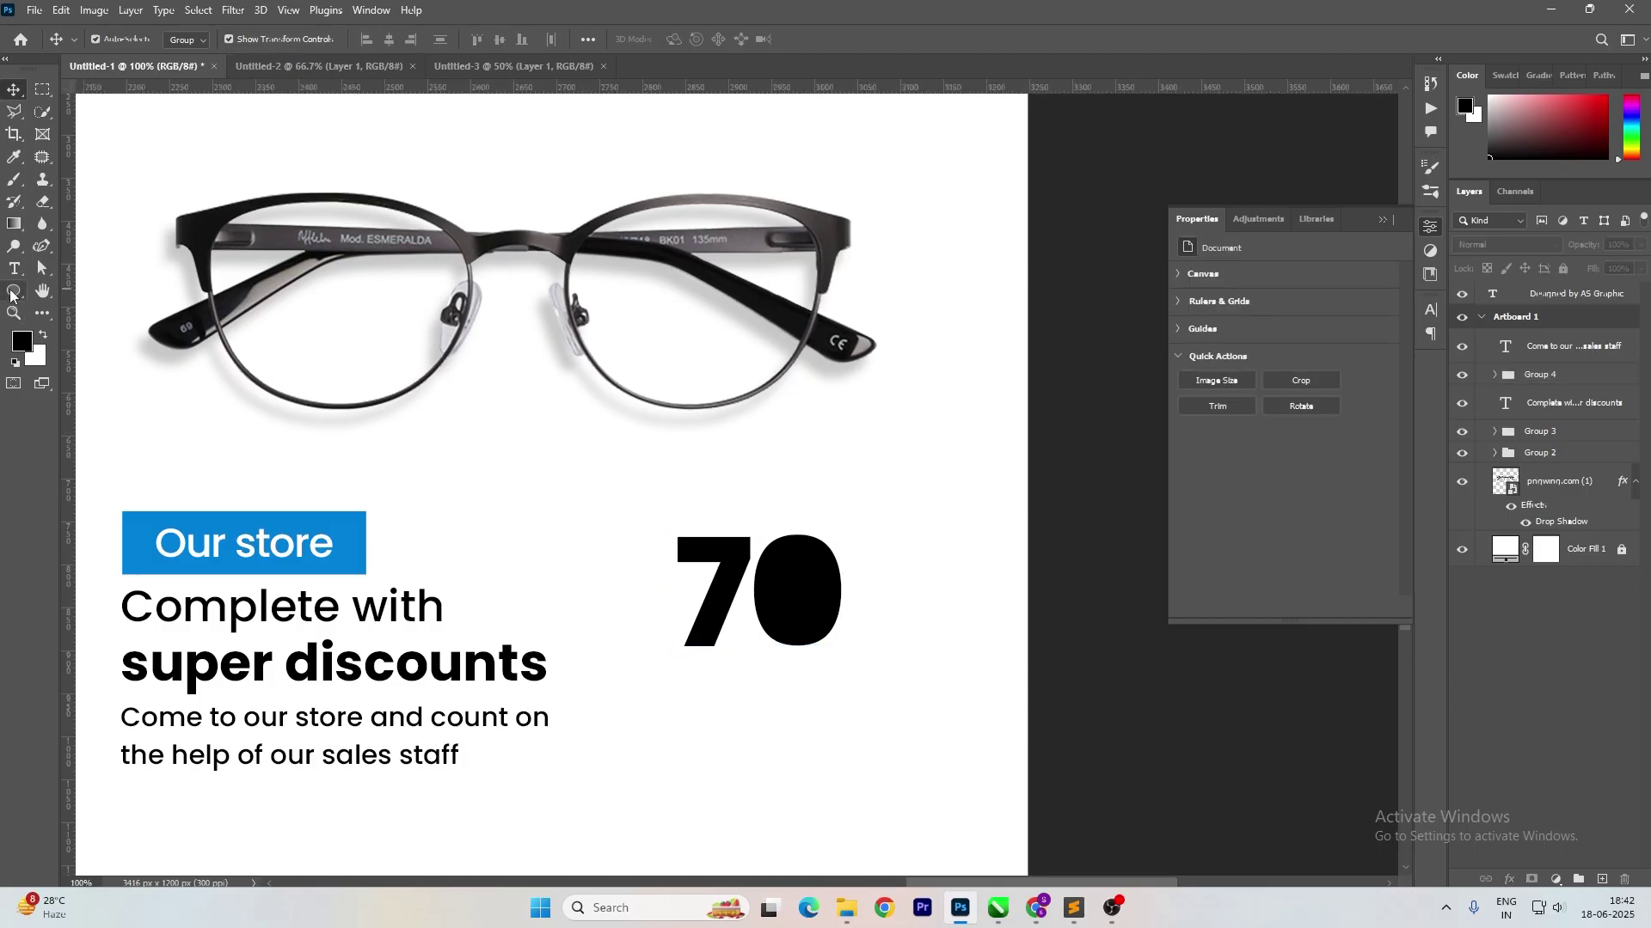
# Draw a rectangle about 43 by 23 px across the stem of the seven.
pyautogui.rightClick(12, 295)
pyautogui.click(69, 285)
pyautogui.scroll(4, 778, 616)
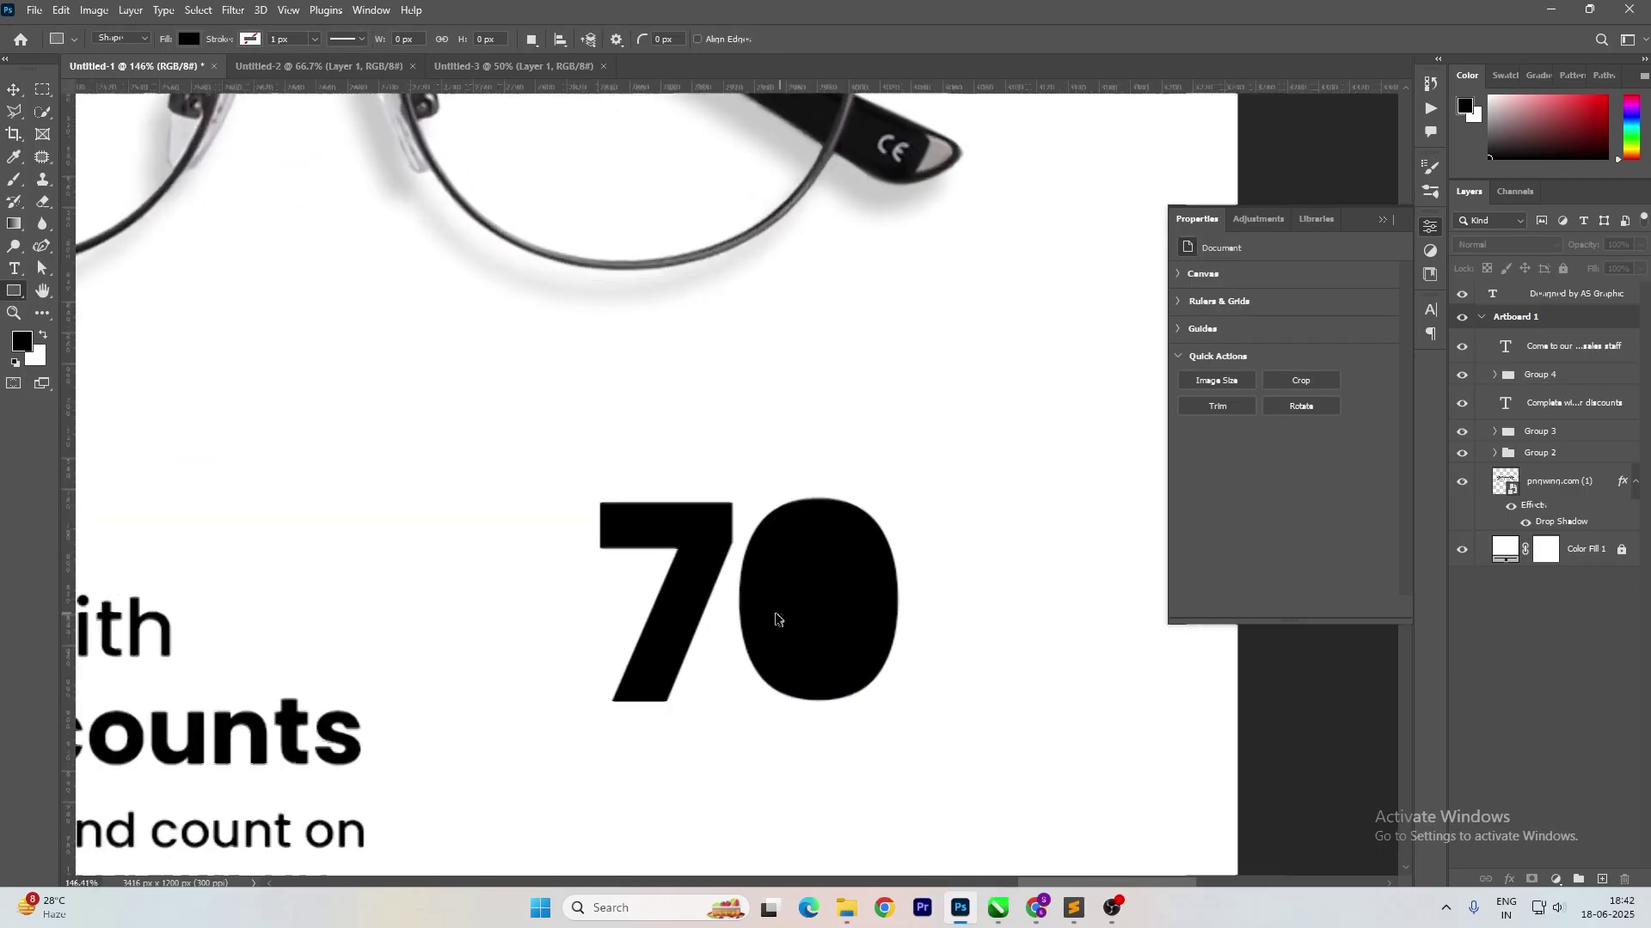
pyautogui.scroll(2, 776, 619)
pyautogui.moveTo(609, 606); pyautogui.dragTo(683, 645)
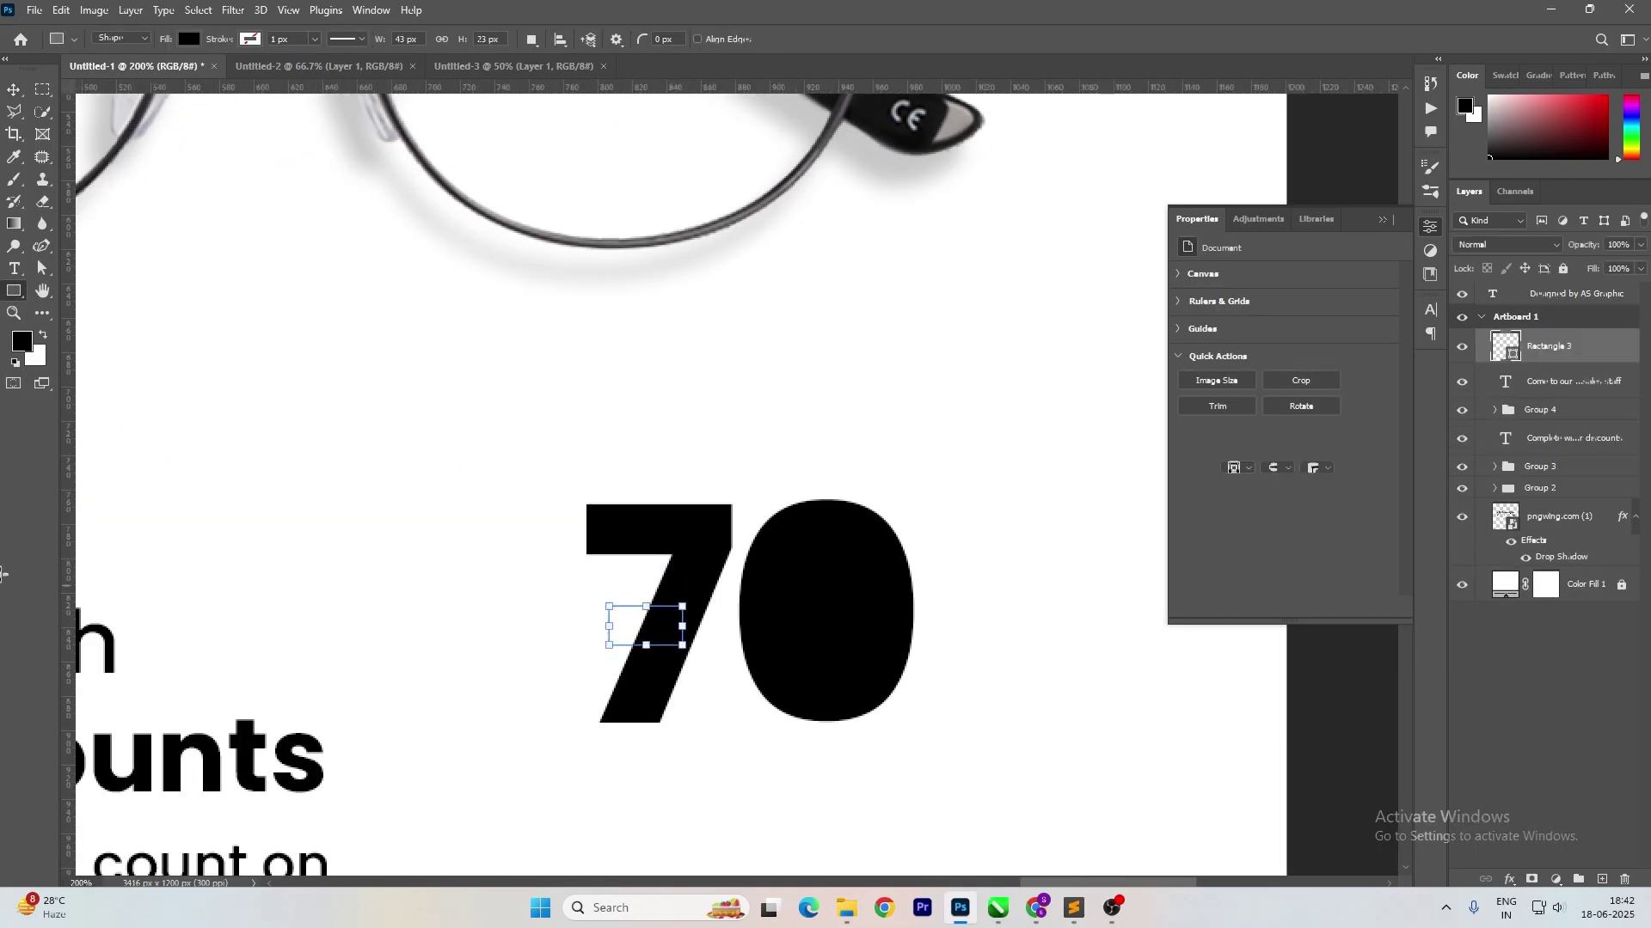
# Fill the small rectangle with the blue sampled from the "Our store" label.
pyautogui.scroll(-4, 870, 526)
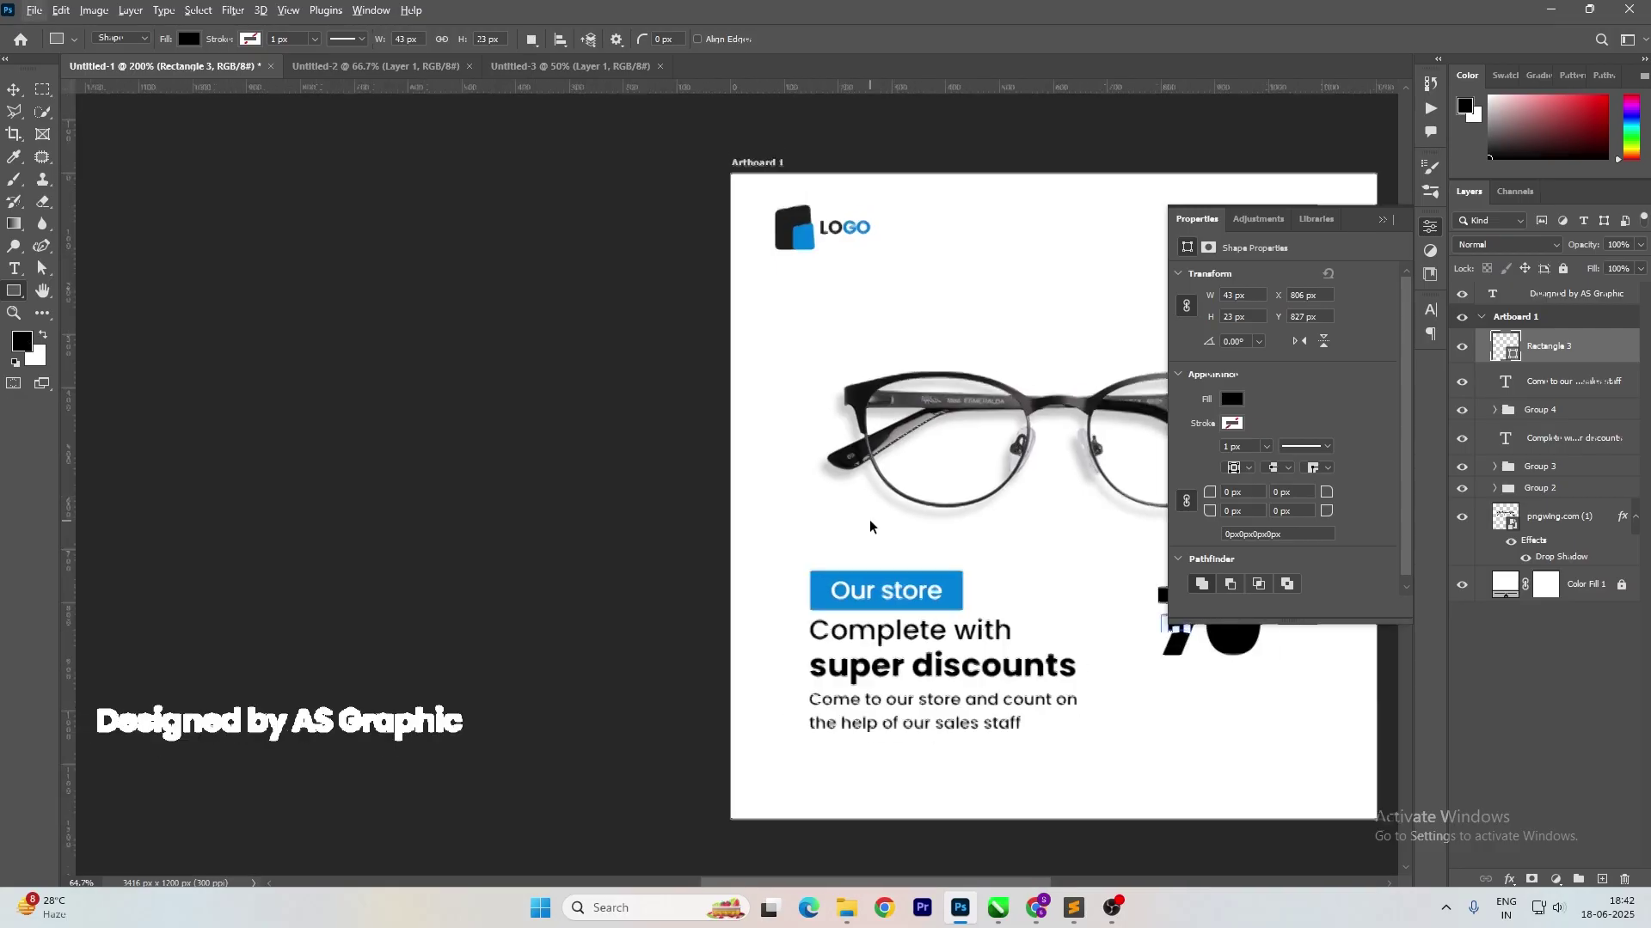
pyautogui.click(22, 341)
pyautogui.moveTo(951, 502); pyautogui.dragTo(789, 504)
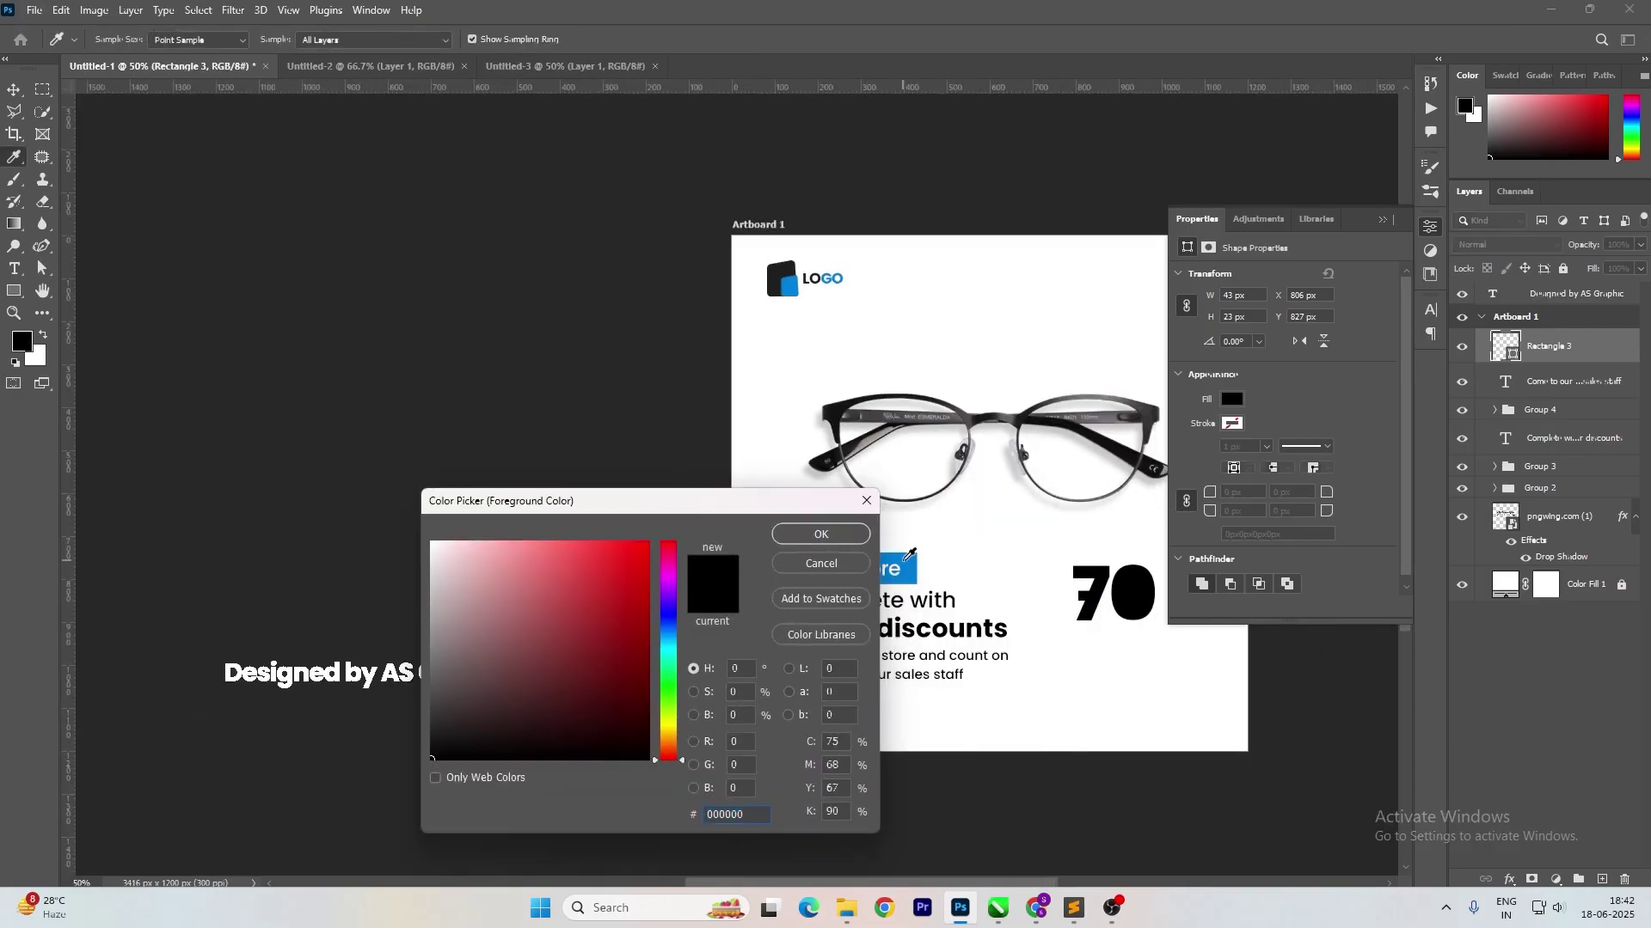
pyautogui.click(901, 561)
pyautogui.click(805, 541)
pyautogui.moveTo(970, 556); pyautogui.dragTo(464, 538)
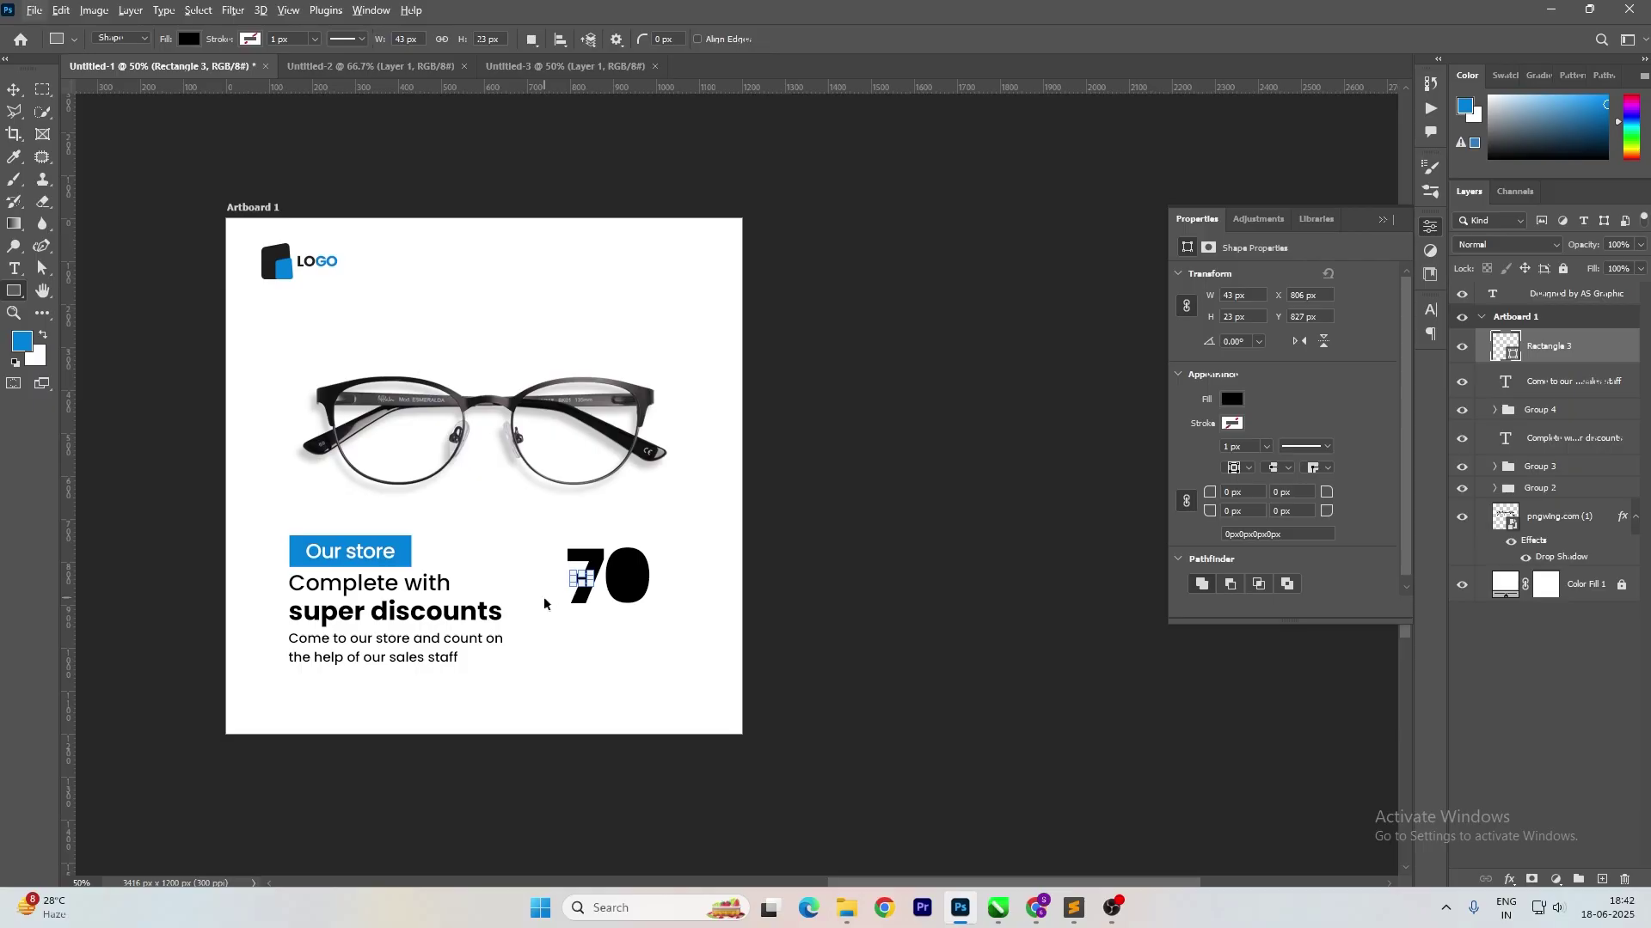
pyautogui.scroll(4, 544, 605)
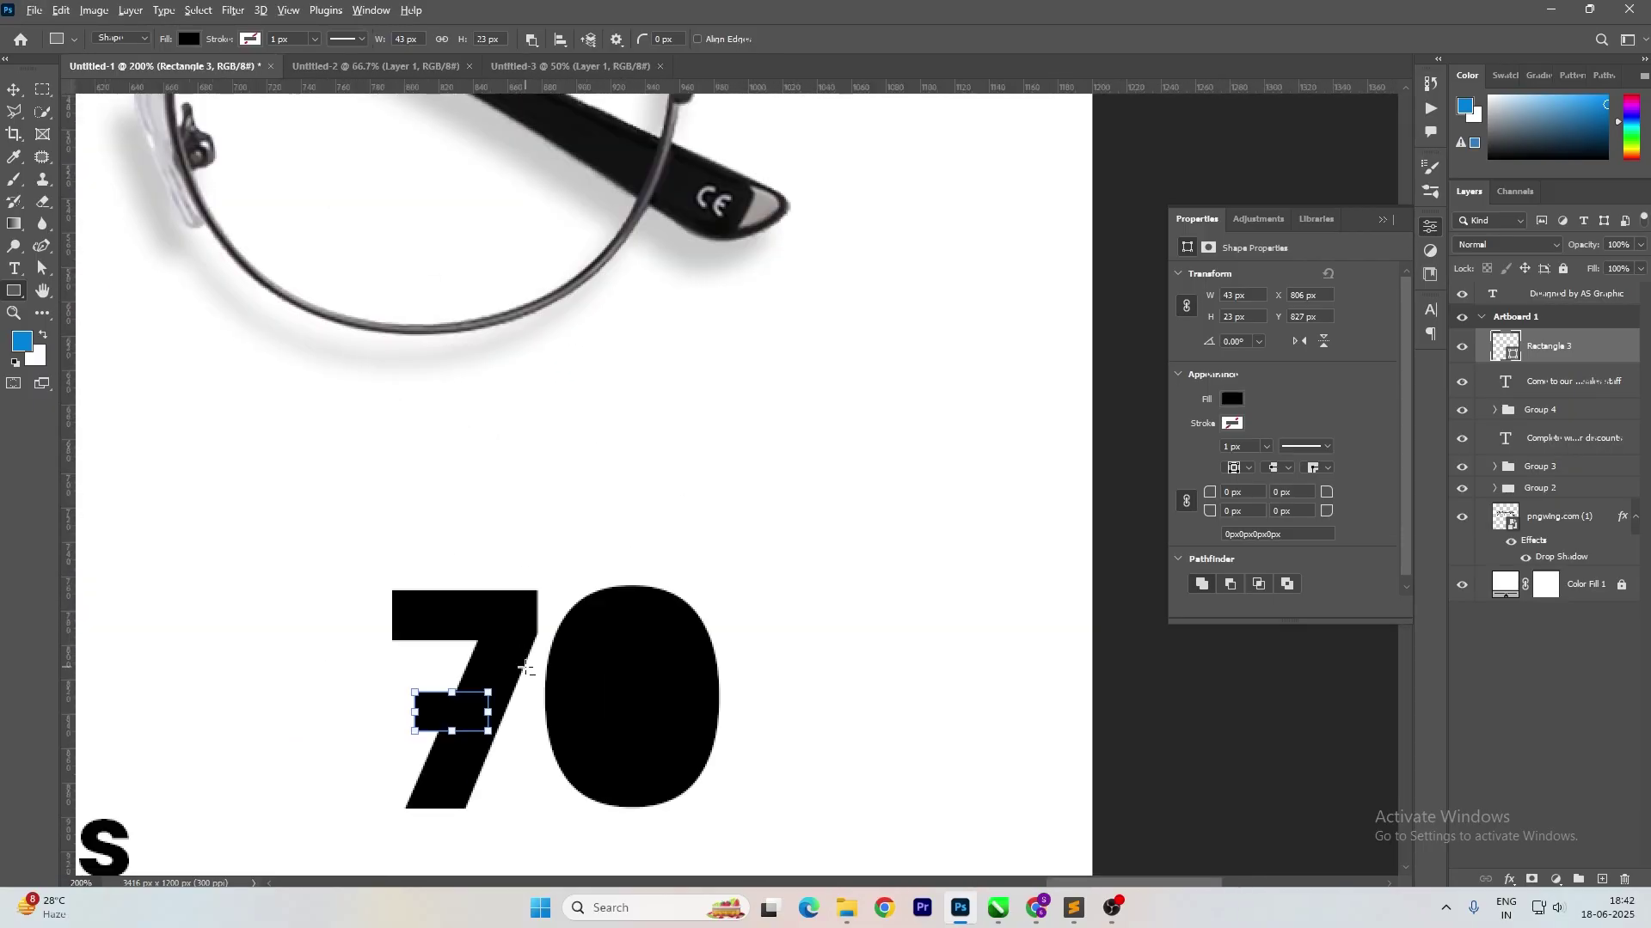
pyautogui.hotkey('alt', 'BackSpace')
pyautogui.click(14, 89)
pyautogui.moveTo(480, 469); pyautogui.dragTo(618, 397)
pyautogui.click(618, 397)
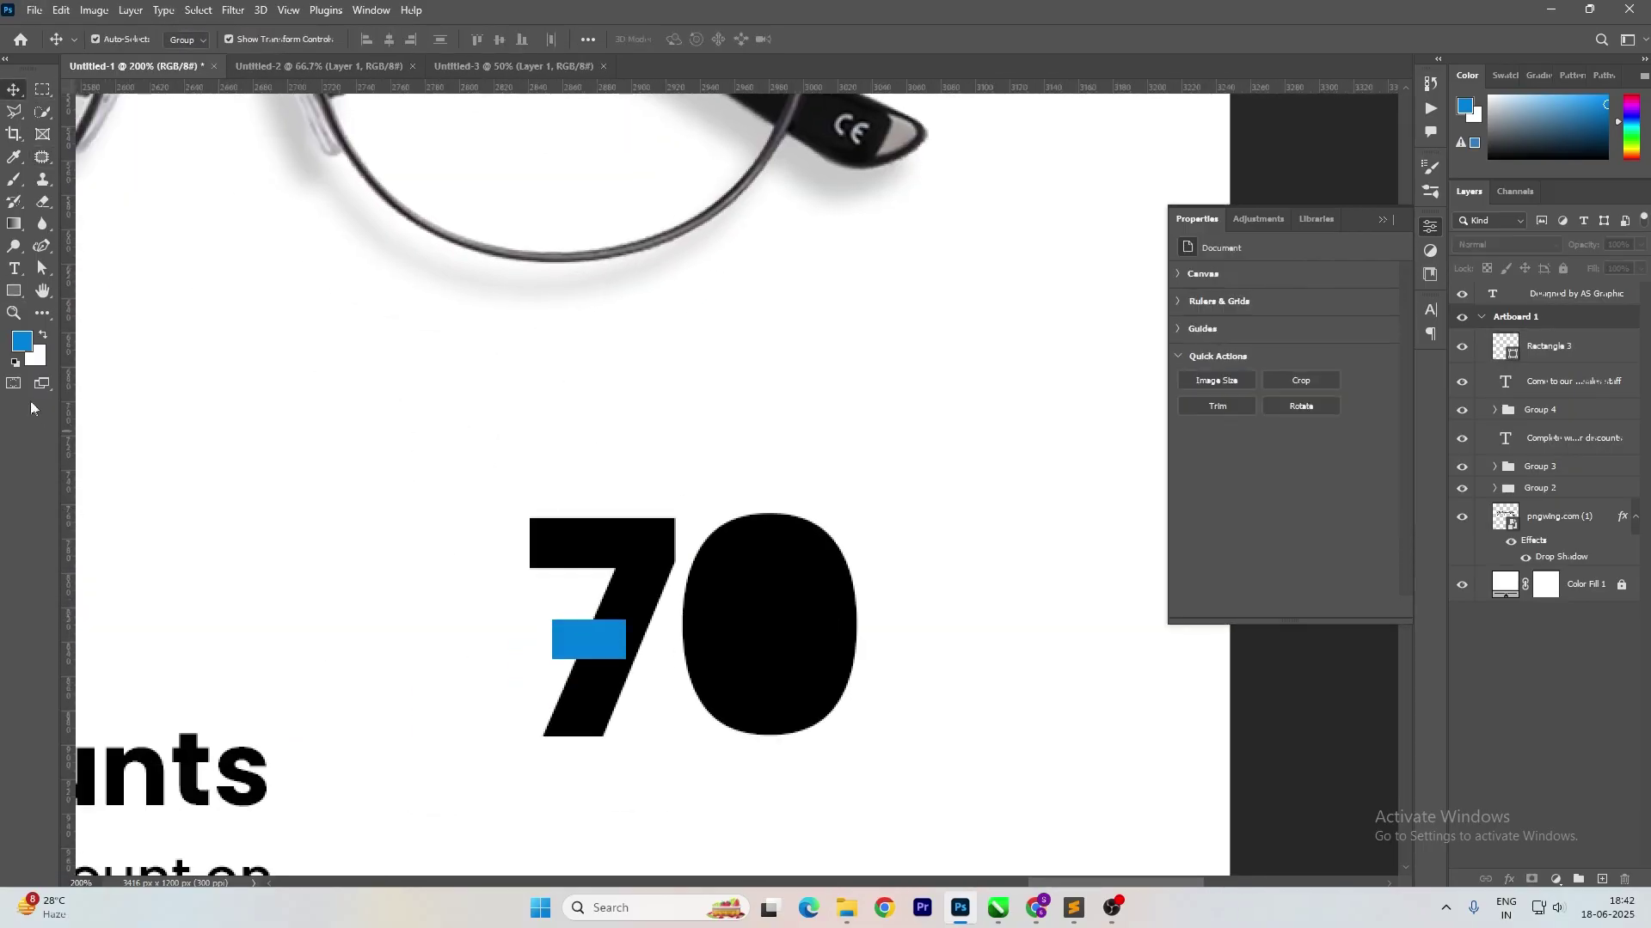
# Add a black ExtraBold text reading "Flat" in the empty area above the large "70".
pyautogui.press('t')
pyautogui.click(310, 399)
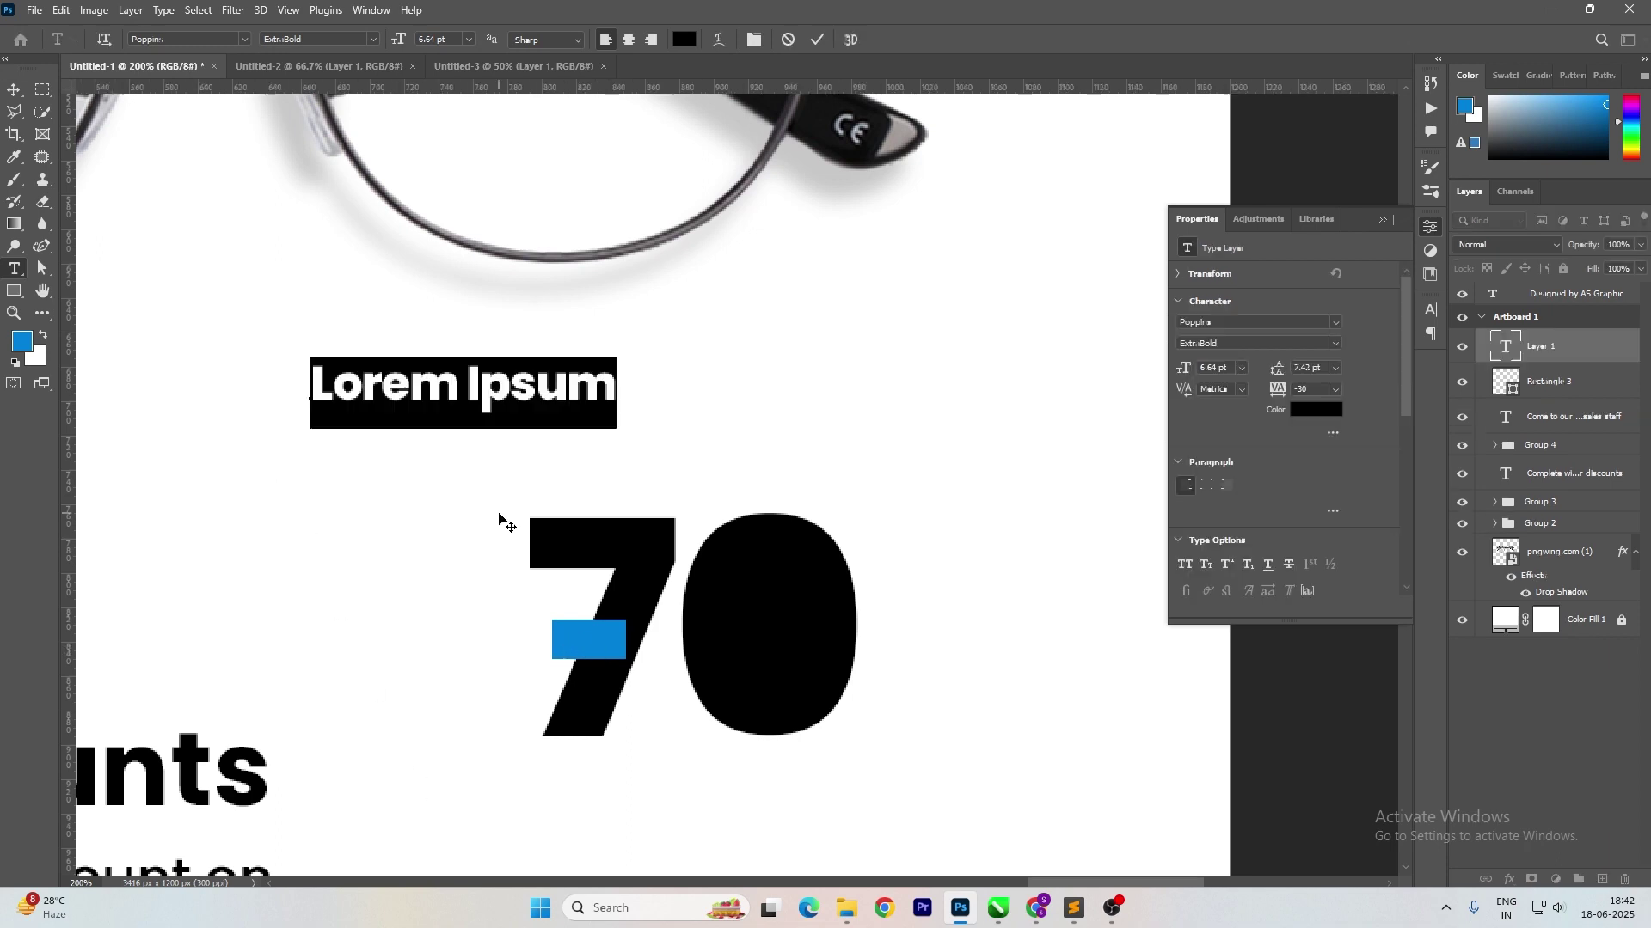
pyautogui.click(424, 412)
pyautogui.hotkey('ctrl', 'a')
pyautogui.write('Flat')
pyautogui.hotkey('ctrl', 'a')
pyautogui.click(14, 90)
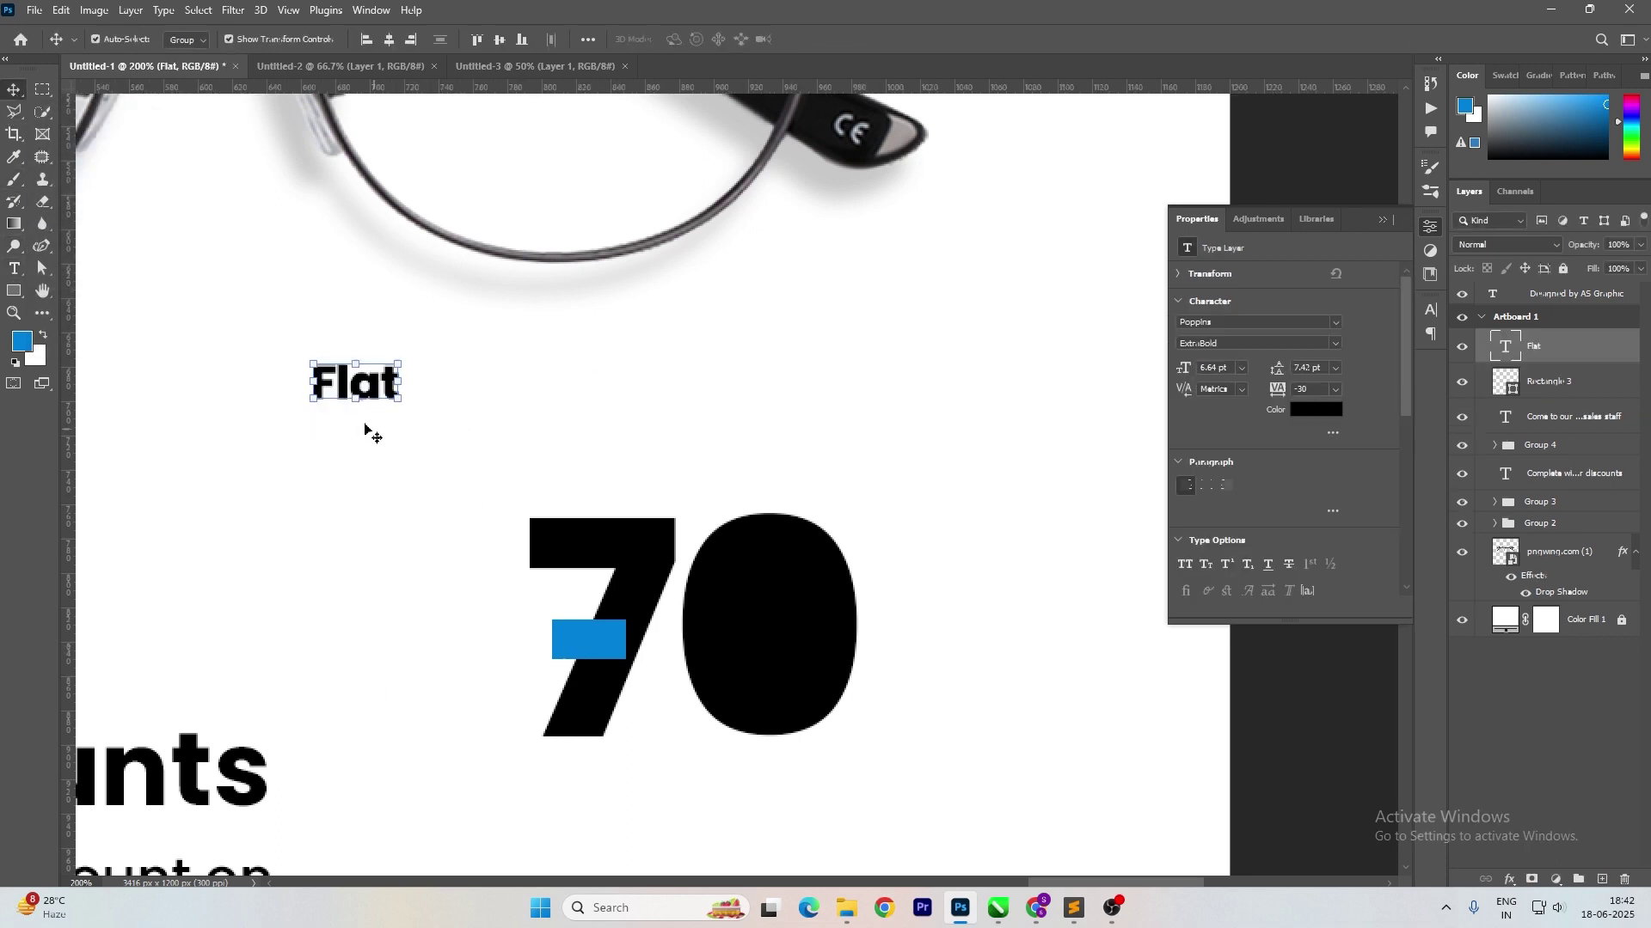
# Place the "Flat" text on the small blue rectangle and scale it down to about 4.41 pt.
pyautogui.moveTo(368, 430); pyautogui.dragTo(613, 664)
pyautogui.press('Return')
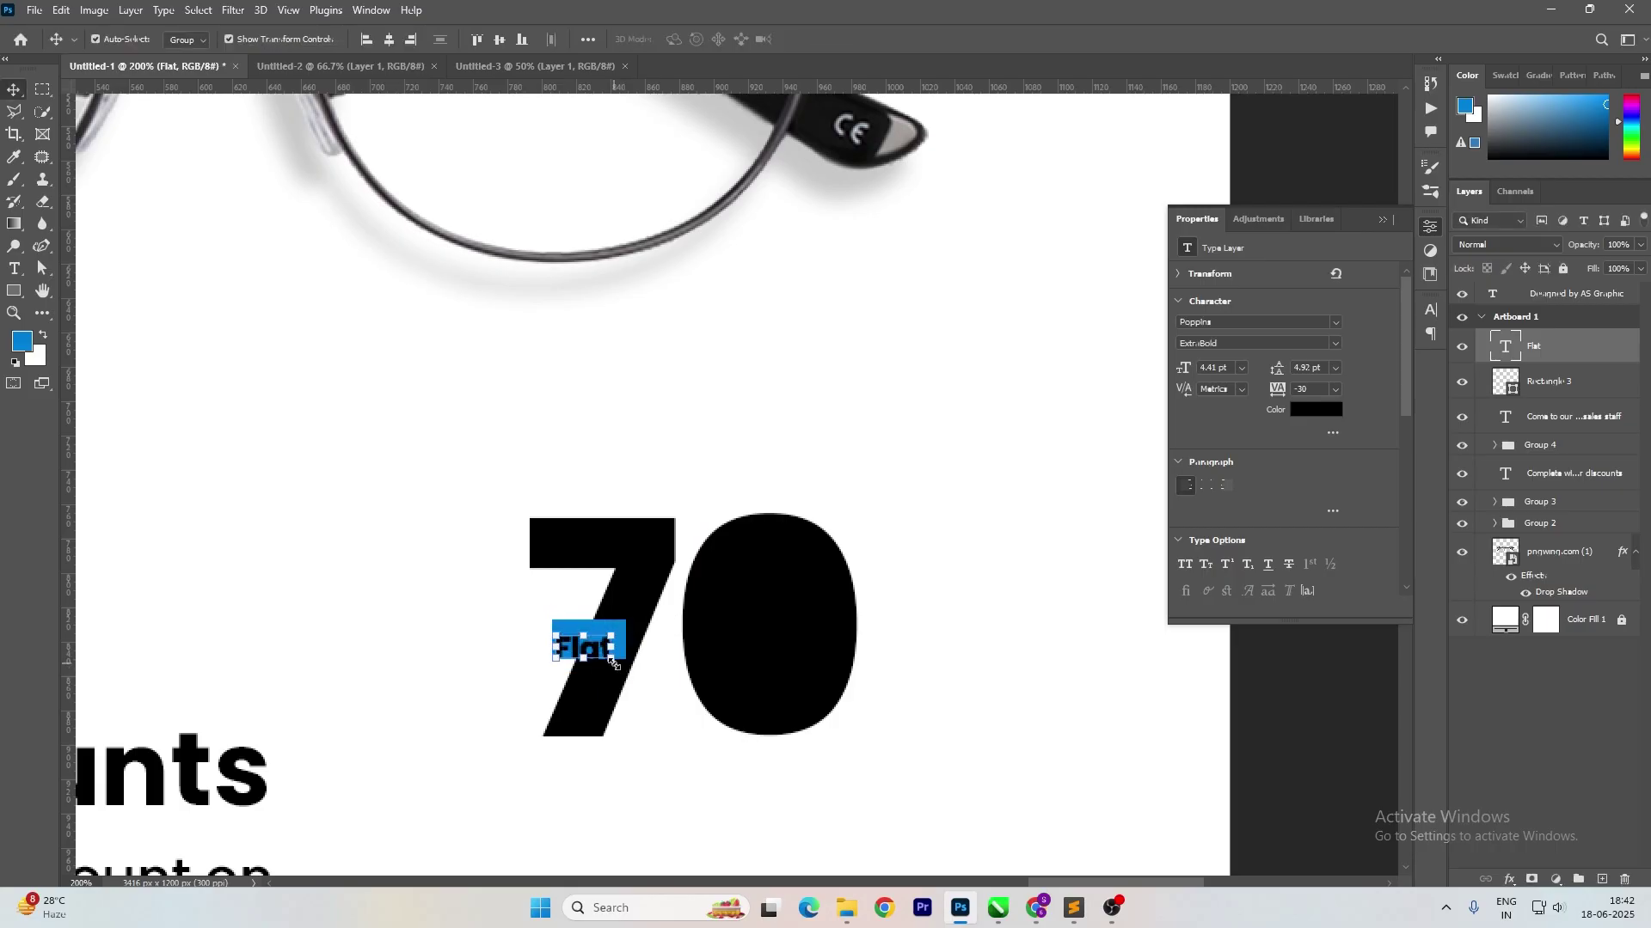
pyautogui.hotkey('ctrl', '+')
pyautogui.hotkey('ctrl', '+')
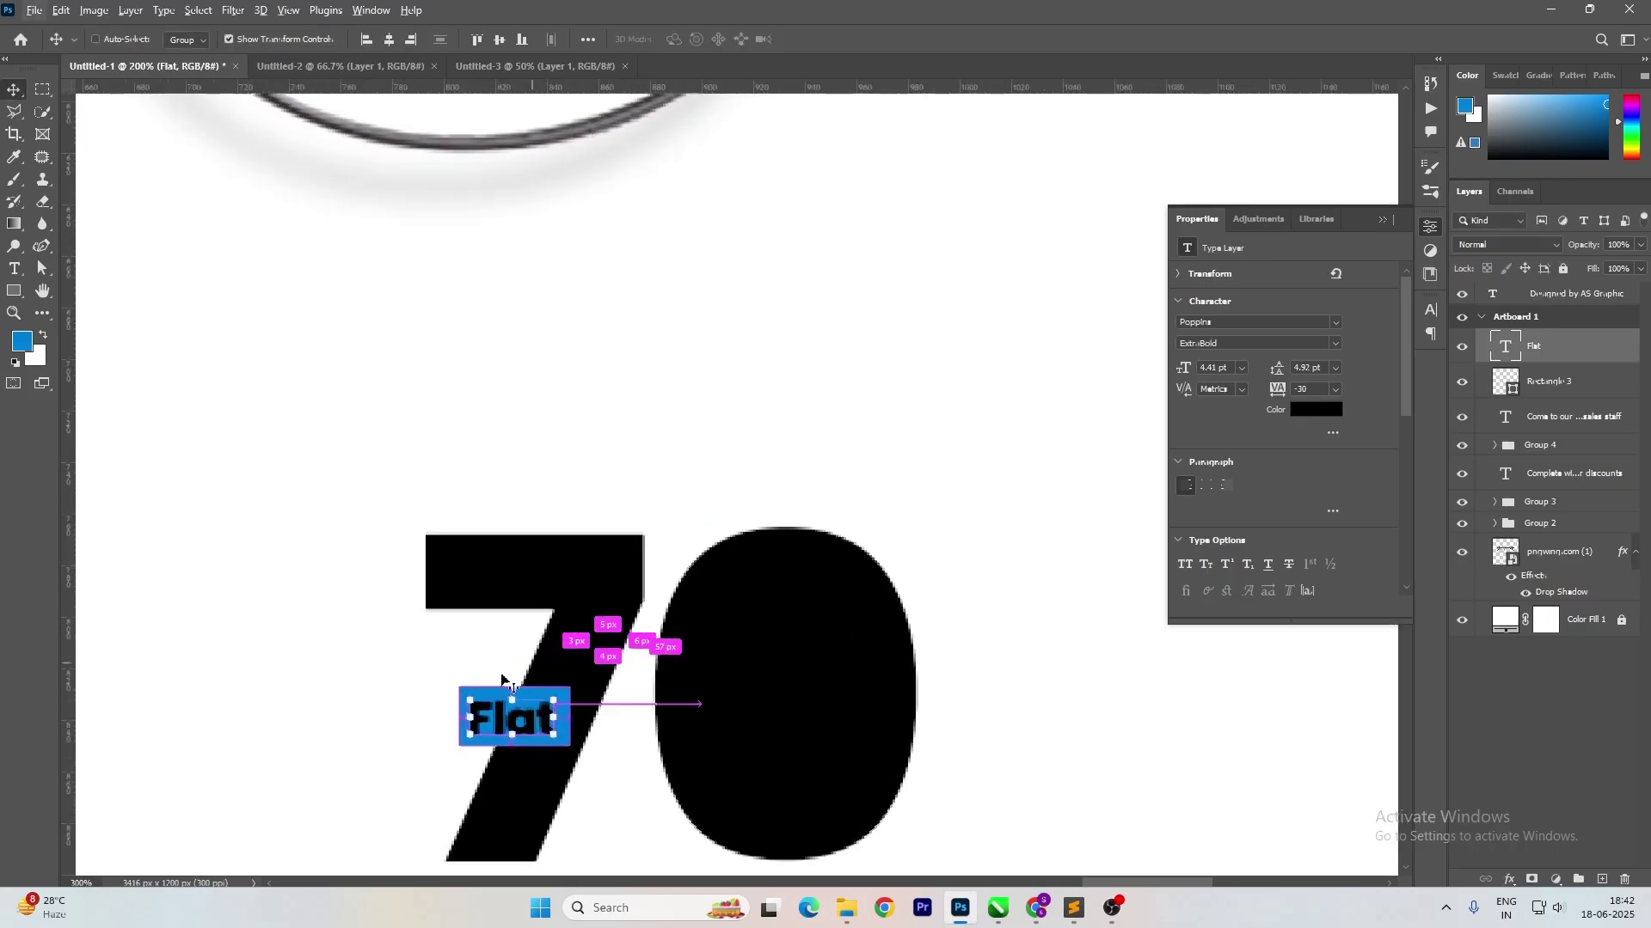
pyautogui.moveTo(504, 714); pyautogui.dragTo(580, 527)
pyautogui.click(340, 576)
# Widen the blue rectangle behind "Flat" on its left side to about 47 px.
pyautogui.click(586, 579)
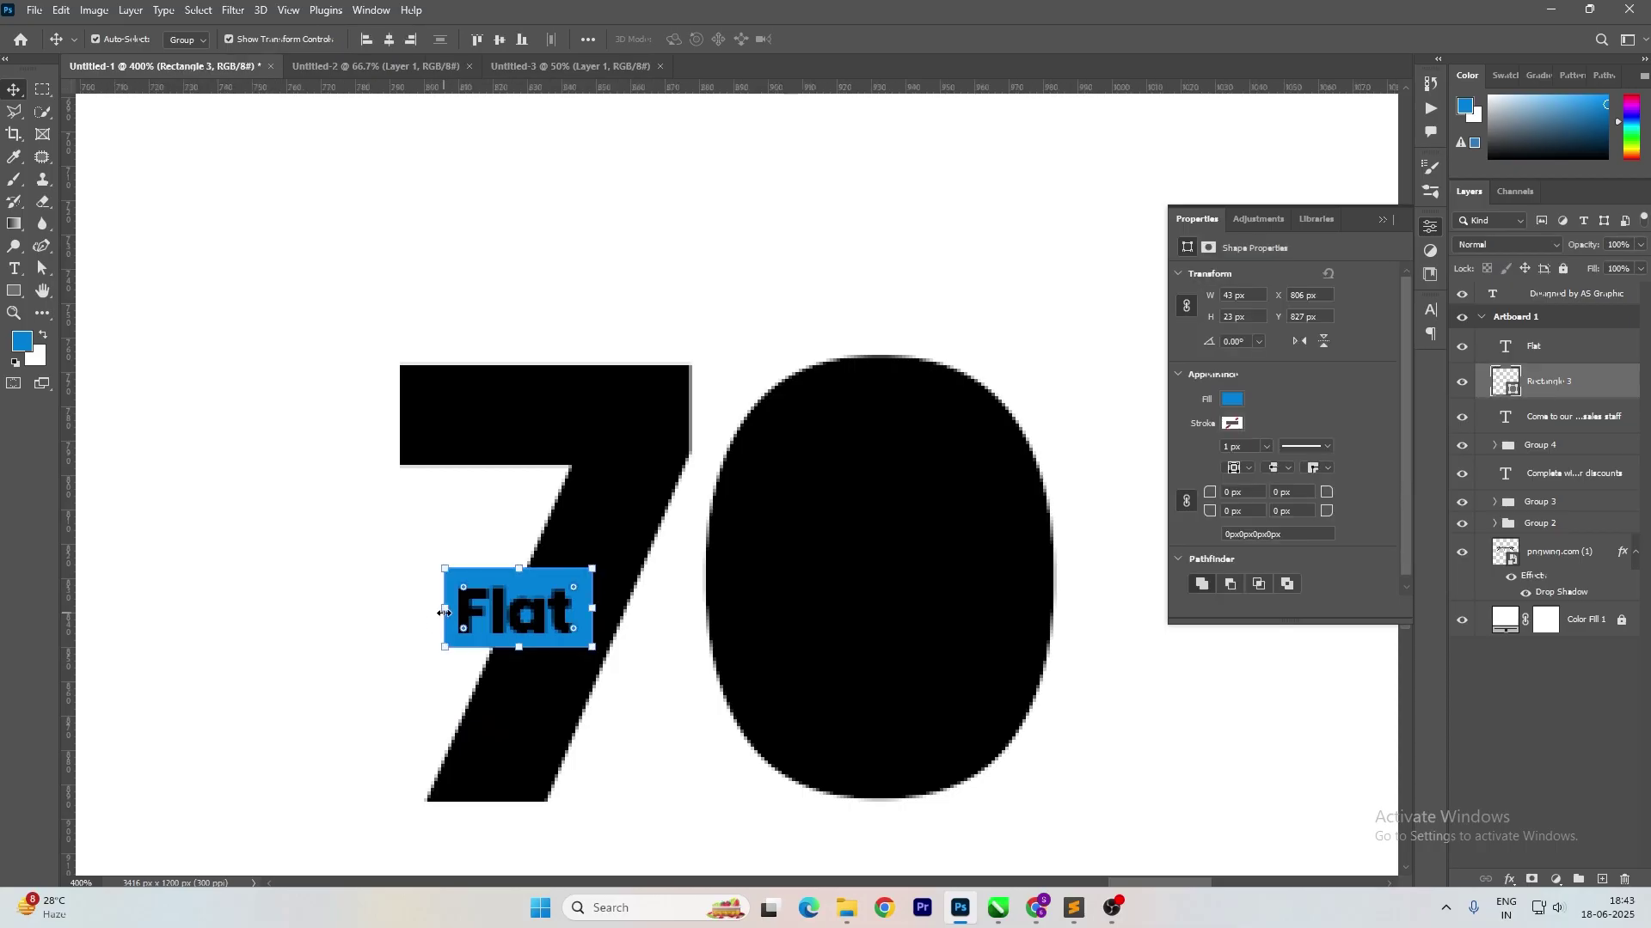
pyautogui.moveTo(445, 610); pyautogui.dragTo(429, 610)
pyautogui.press('Return')
# Set the "Flat" text to SemiBold weight and color it white.
pyautogui.click(498, 604)
pyautogui.doubleClick(499, 609)
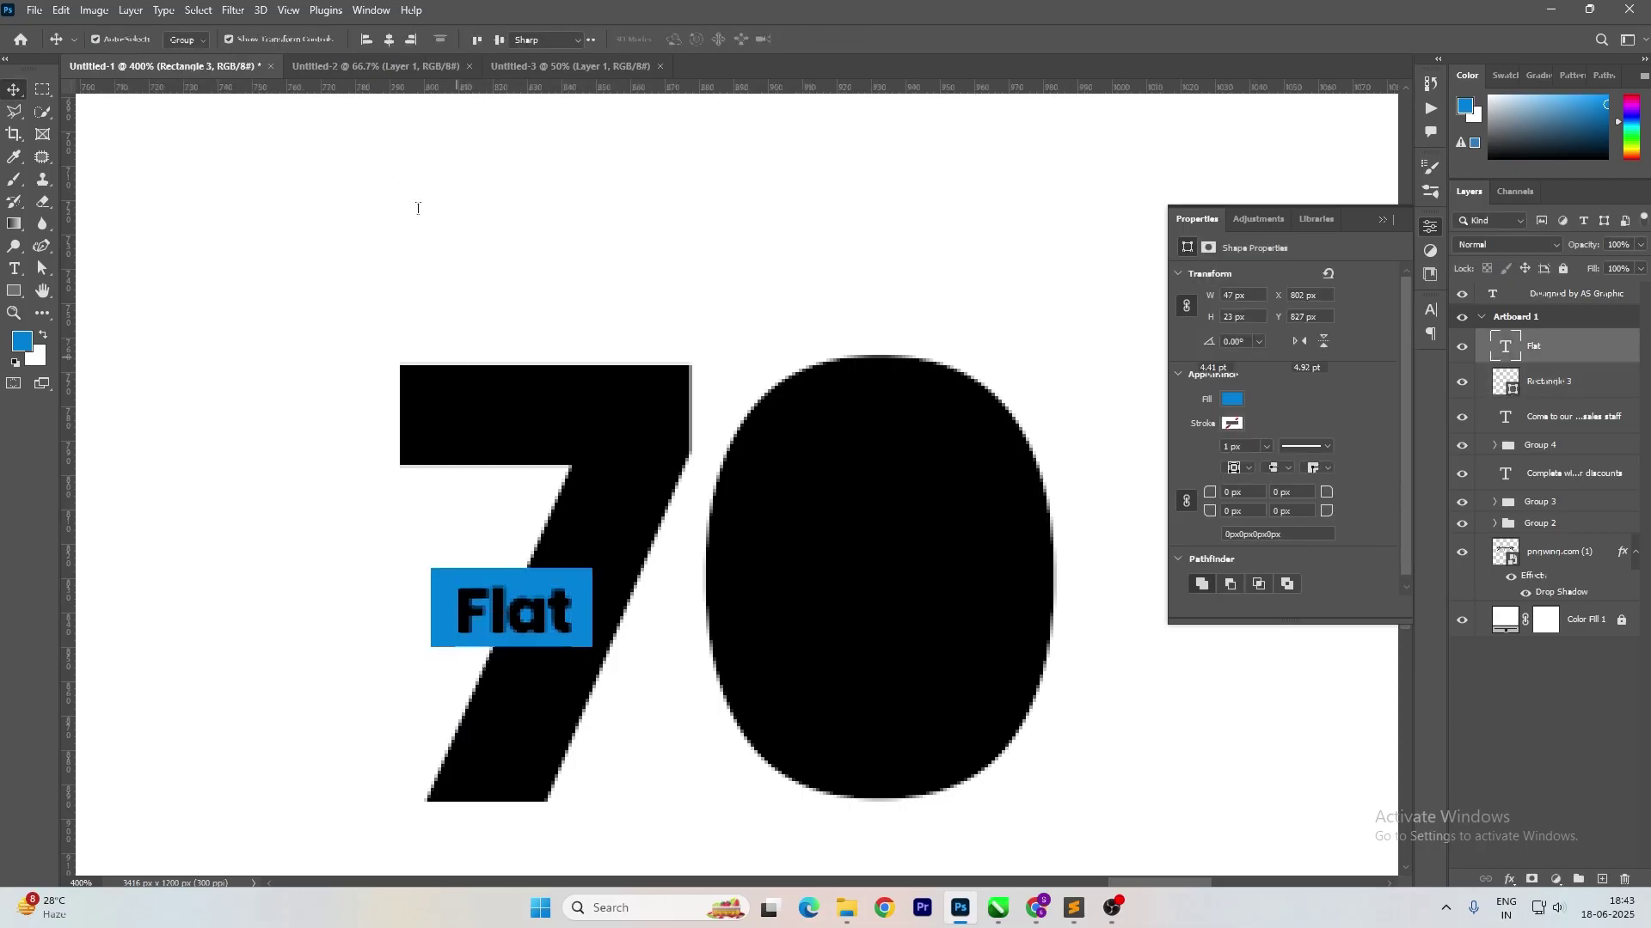
pyautogui.click(371, 39)
pyautogui.click(332, 194)
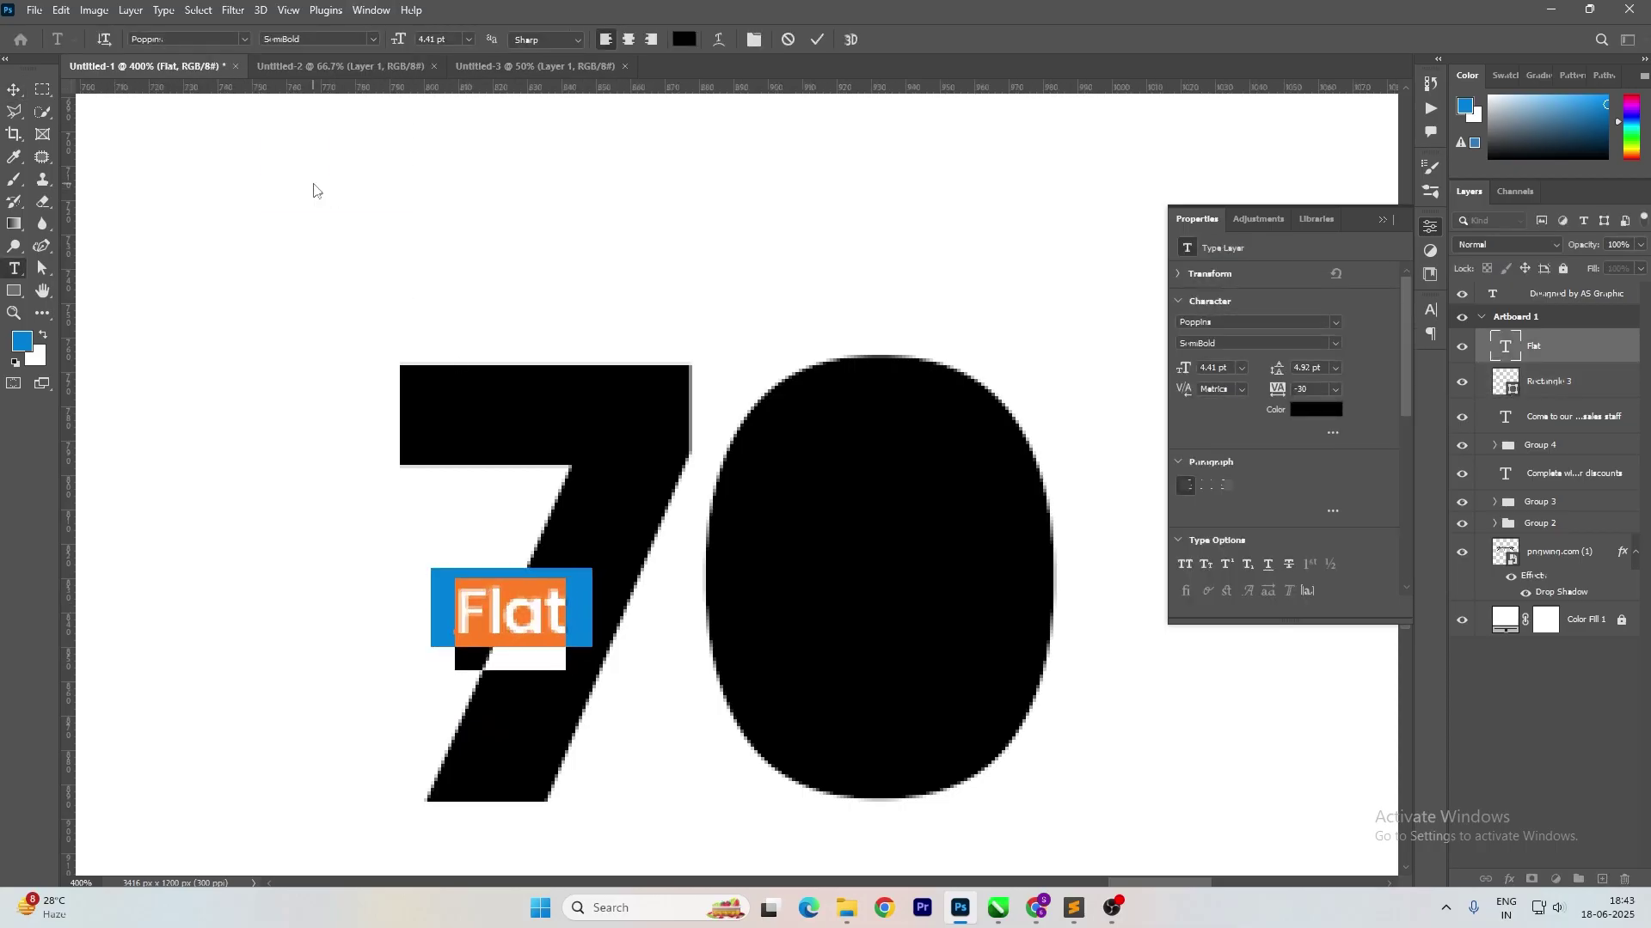
pyautogui.click(24, 95)
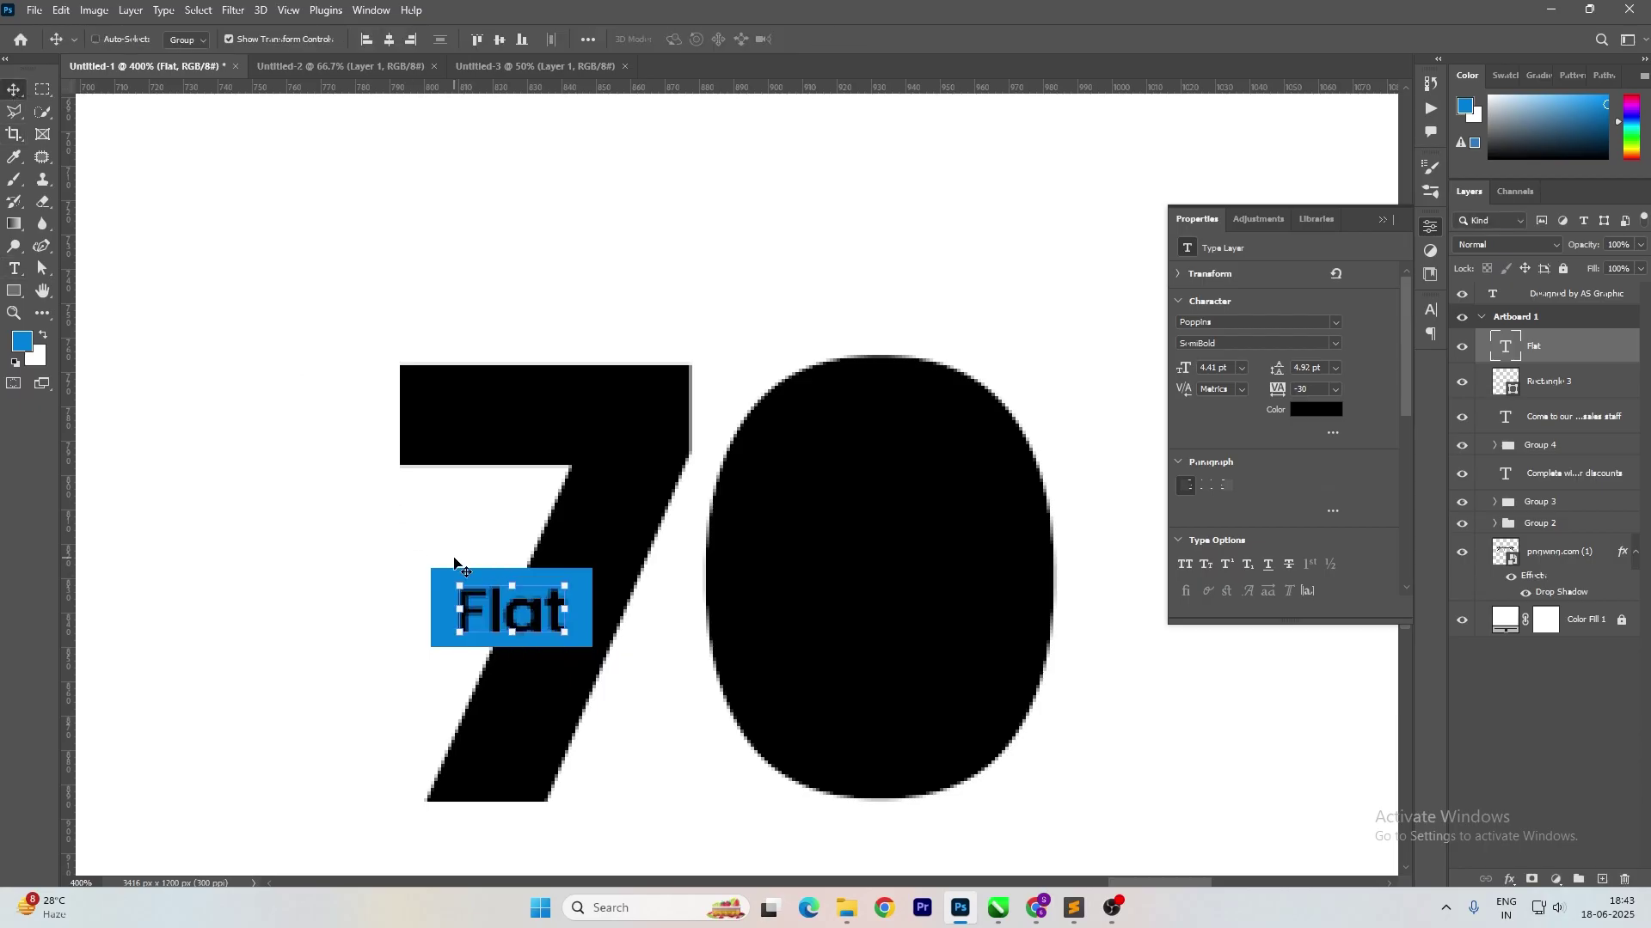
pyautogui.hotkey('ctrl', 'BackSpace')
# Scale the "Flat" text and its blue rectangle down together to about 43 by 21 px and nudge them left.
pyautogui.scroll(1, 578, 600)
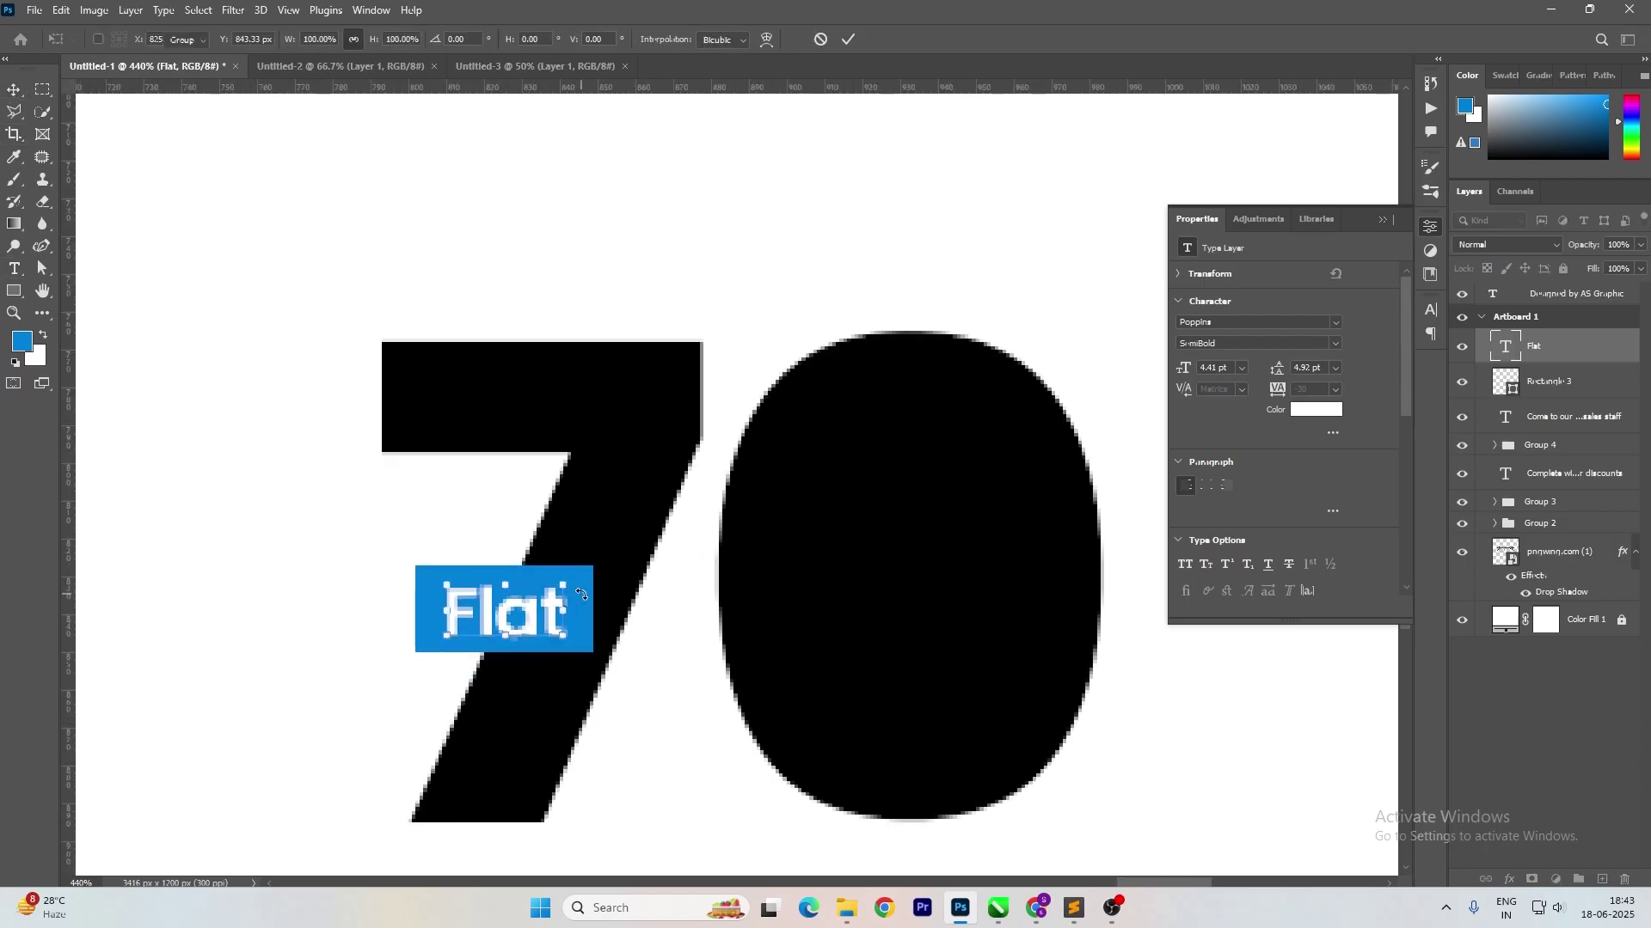
pyautogui.keyDown('shift'); pyautogui.click(583, 585); pyautogui.keyUp('shift')
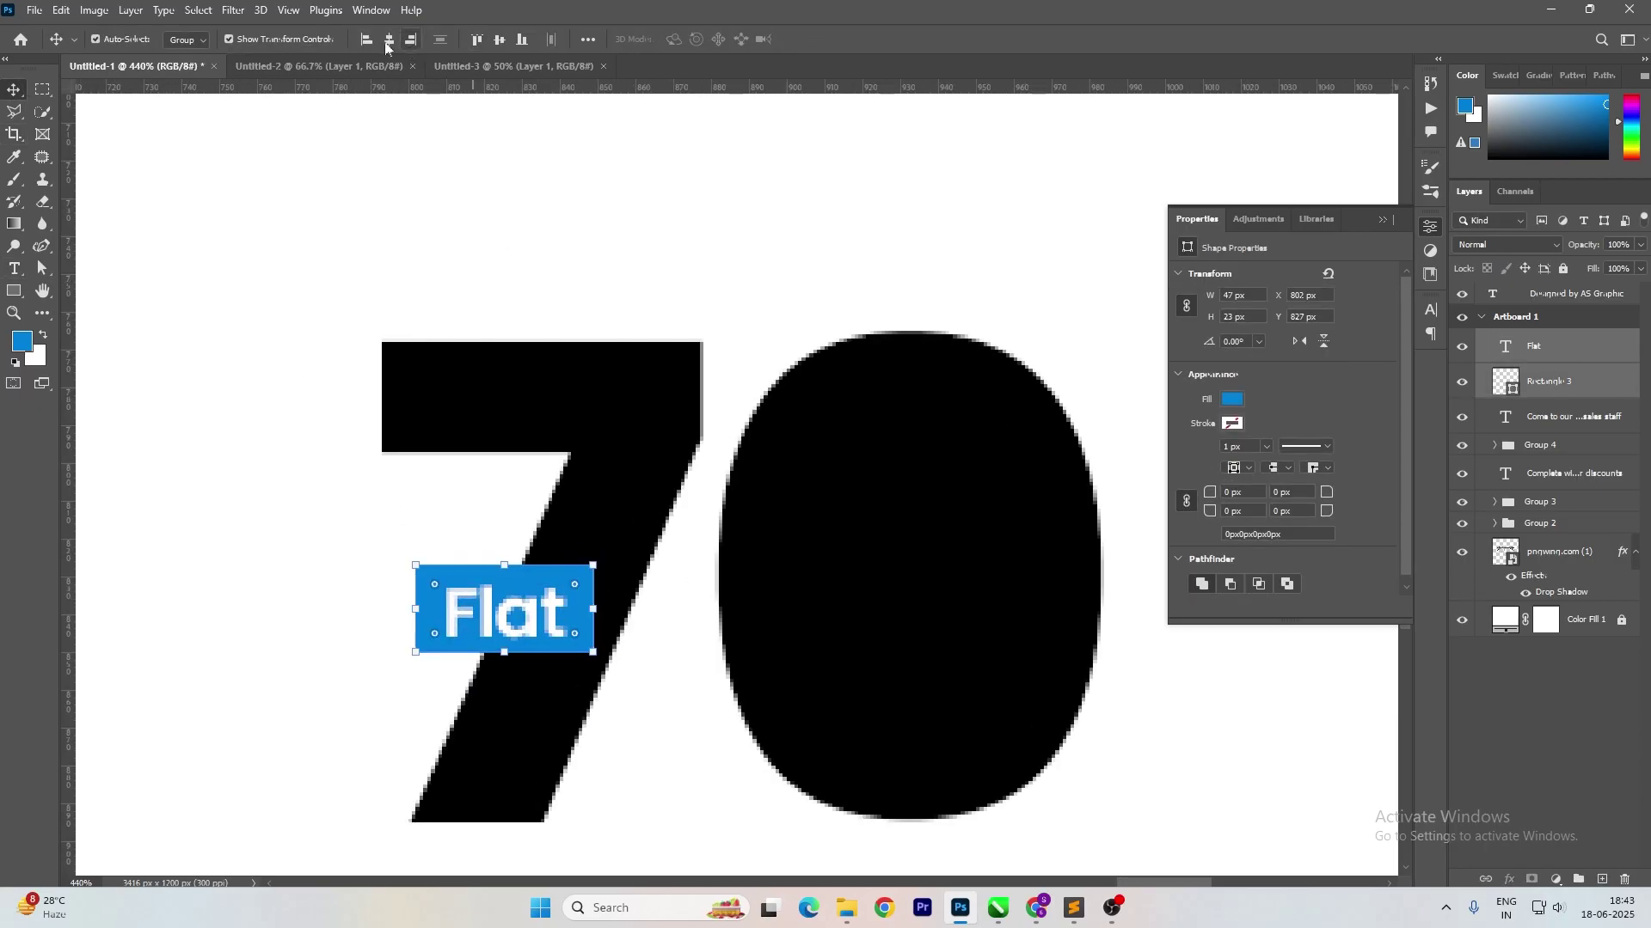
pyautogui.moveTo(415, 565); pyautogui.dragTo(431, 575)
pyautogui.press('Return')
pyautogui.press('Left')
pyautogui.press('Left')
pyautogui.press('Left')
pyautogui.scroll(-1, 491, 503)
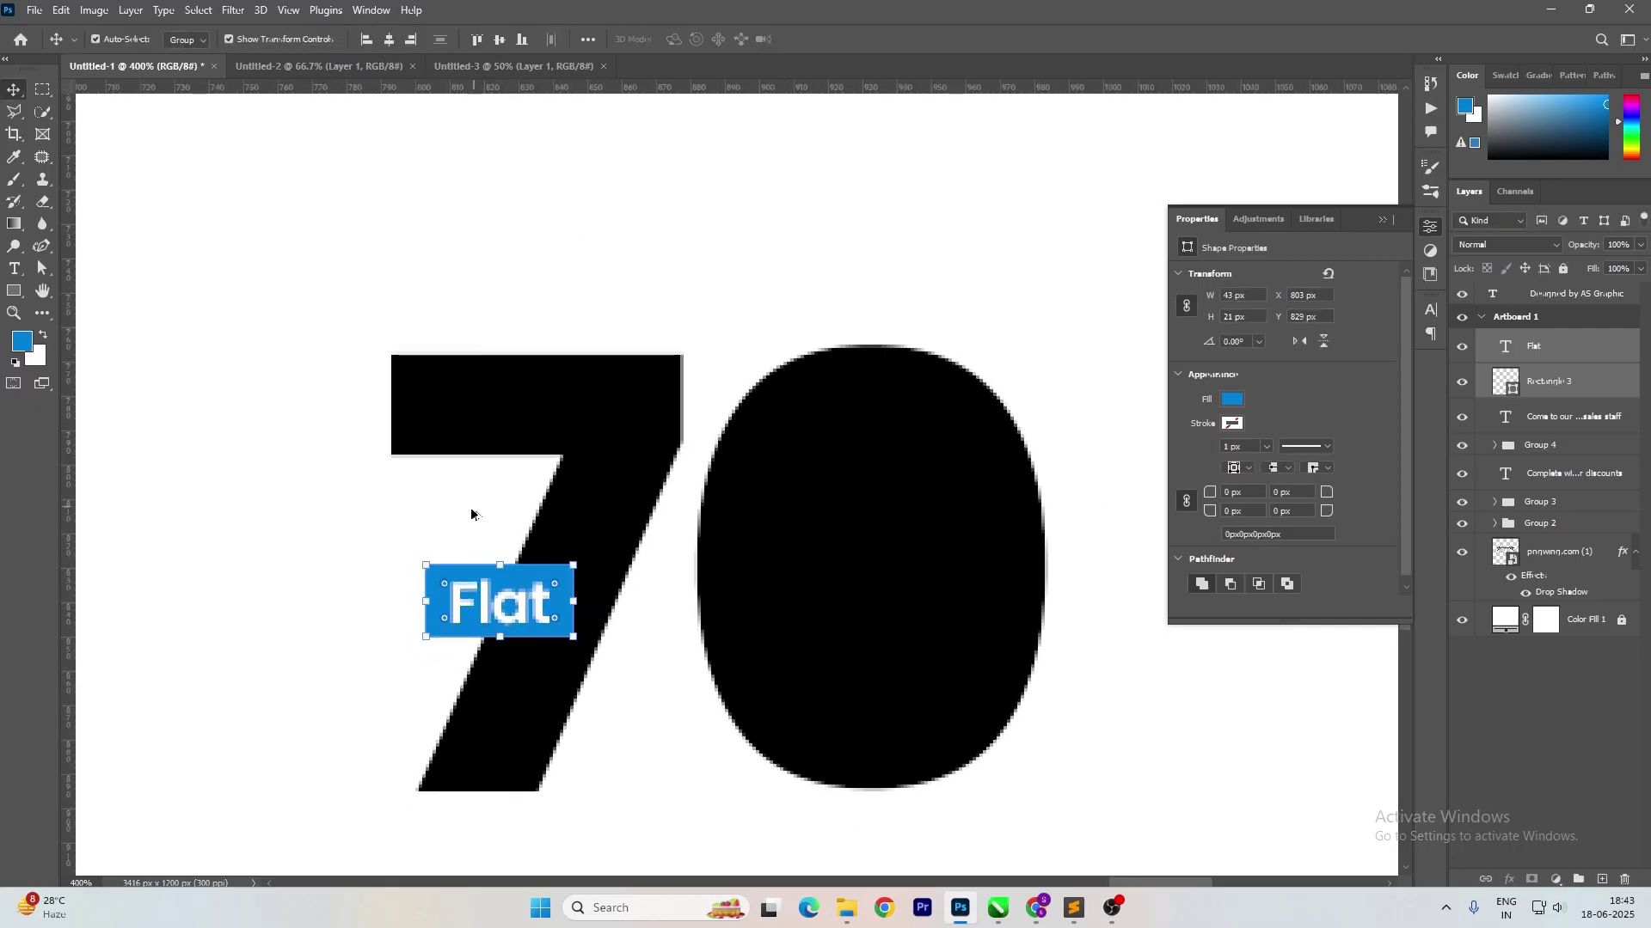
pyautogui.click(382, 538)
# Duplicate the discount heading below the "70" and replace the copy's text with "%".
pyautogui.hotkey('ctrl', '1')
pyautogui.moveTo(226, 491); pyautogui.dragTo(711, 625)
pyautogui.doubleClick(712, 621)
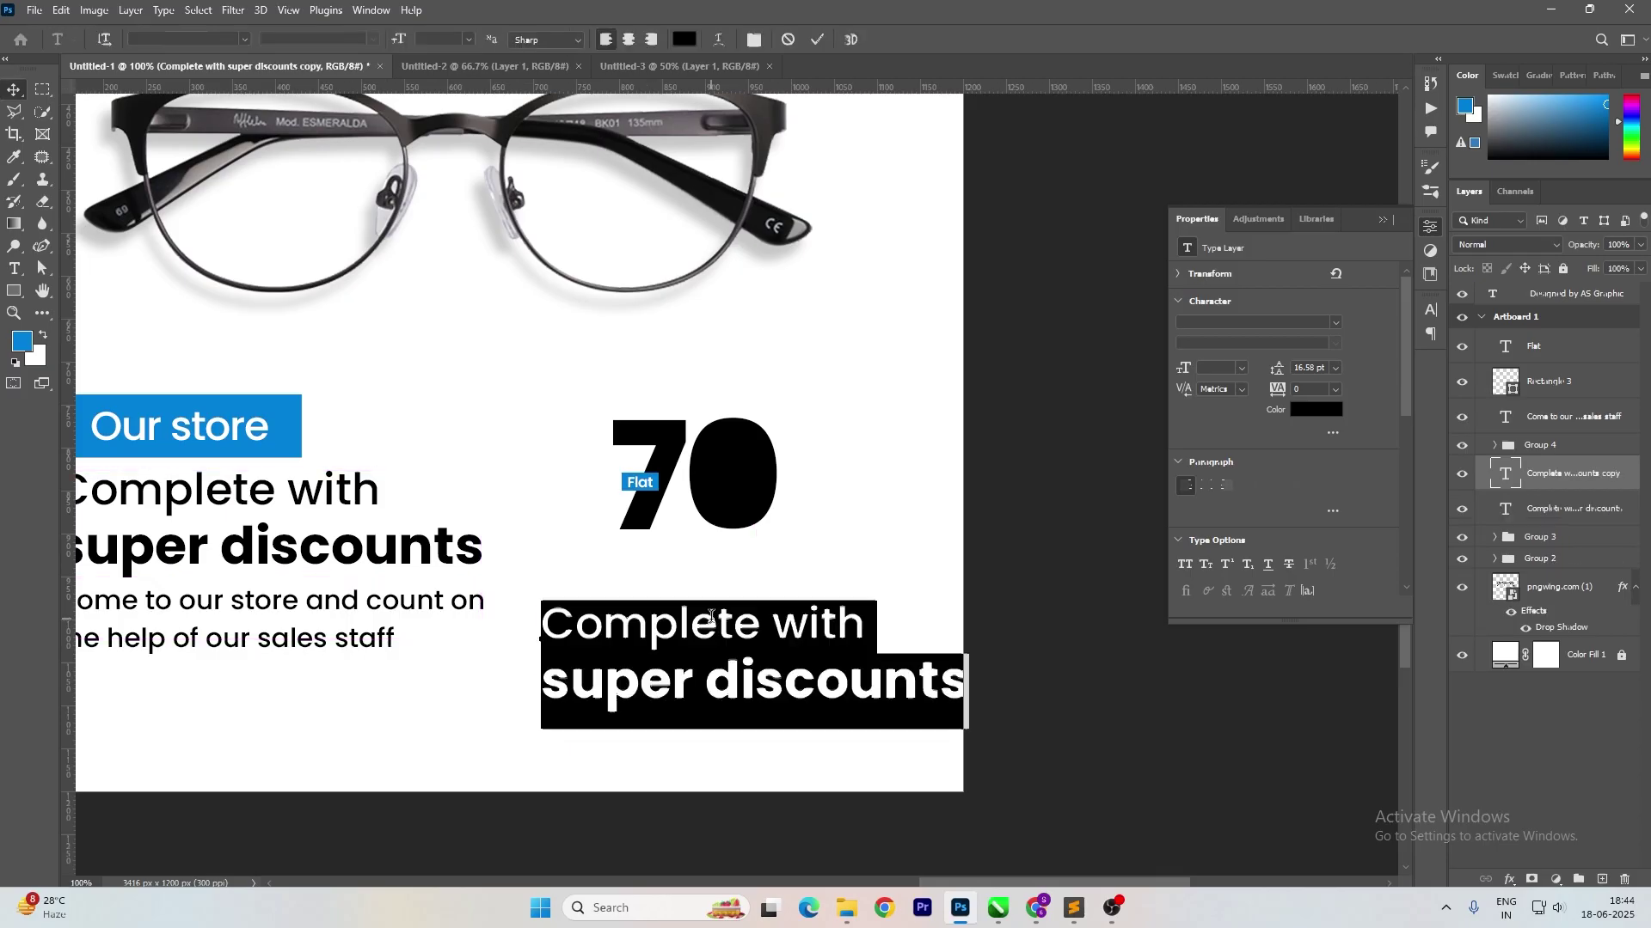
pyautogui.write('%')
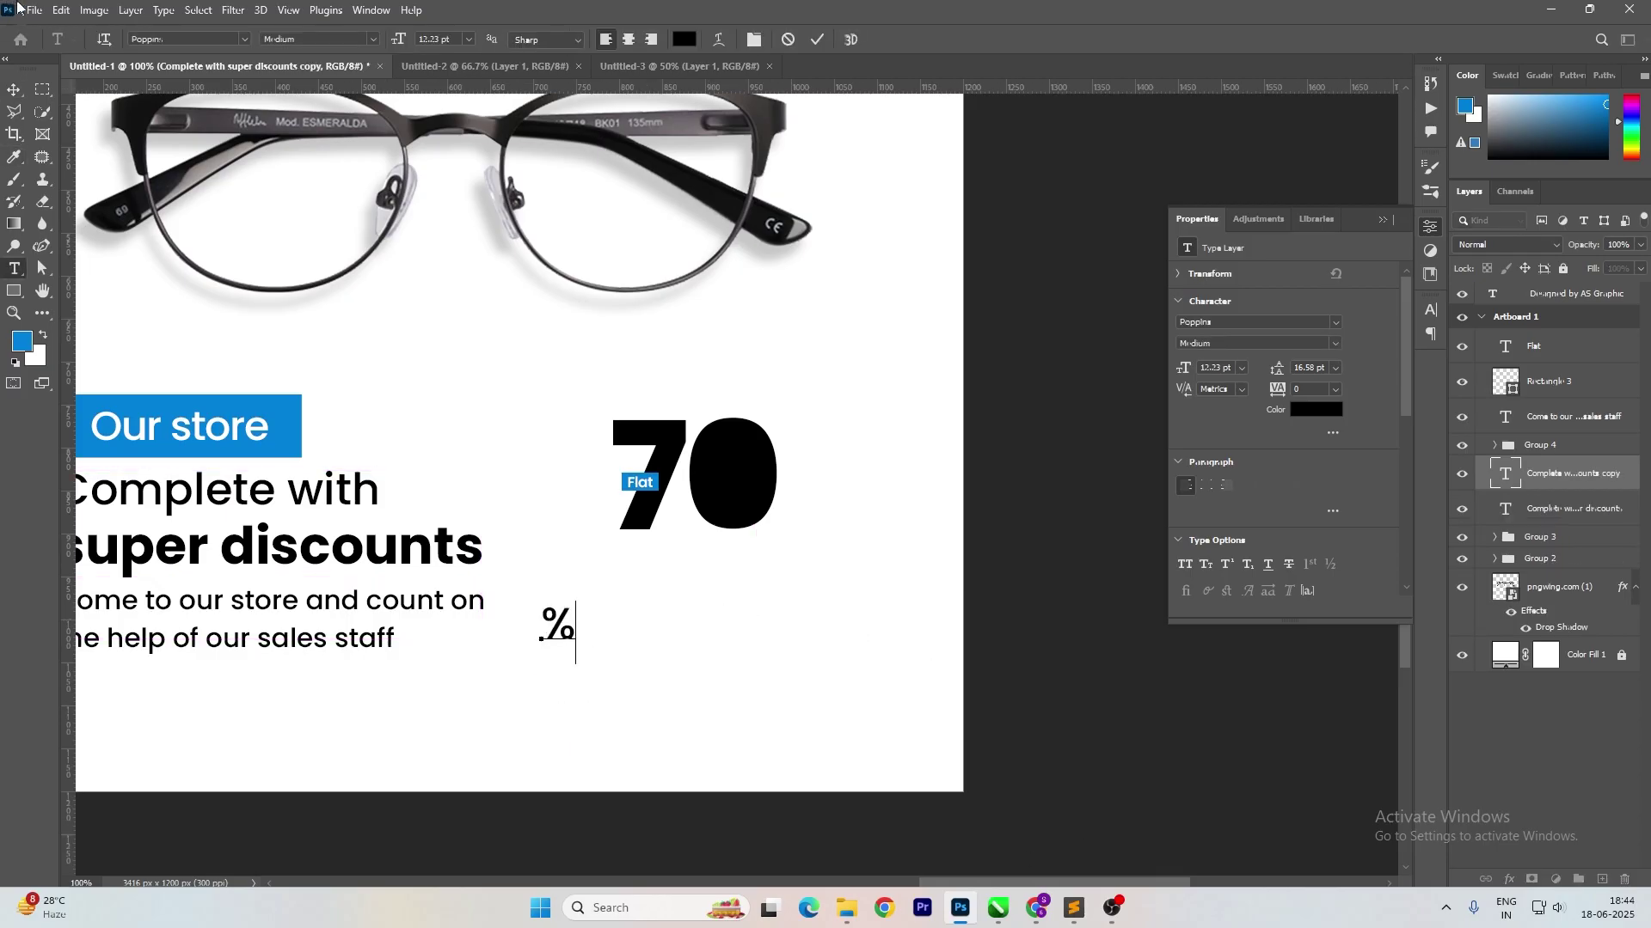
pyautogui.click(13, 90)
# Move the percent sign onto the zero, color it white and bring its layer above "Flat".
pyautogui.scroll(5, 541, 628)
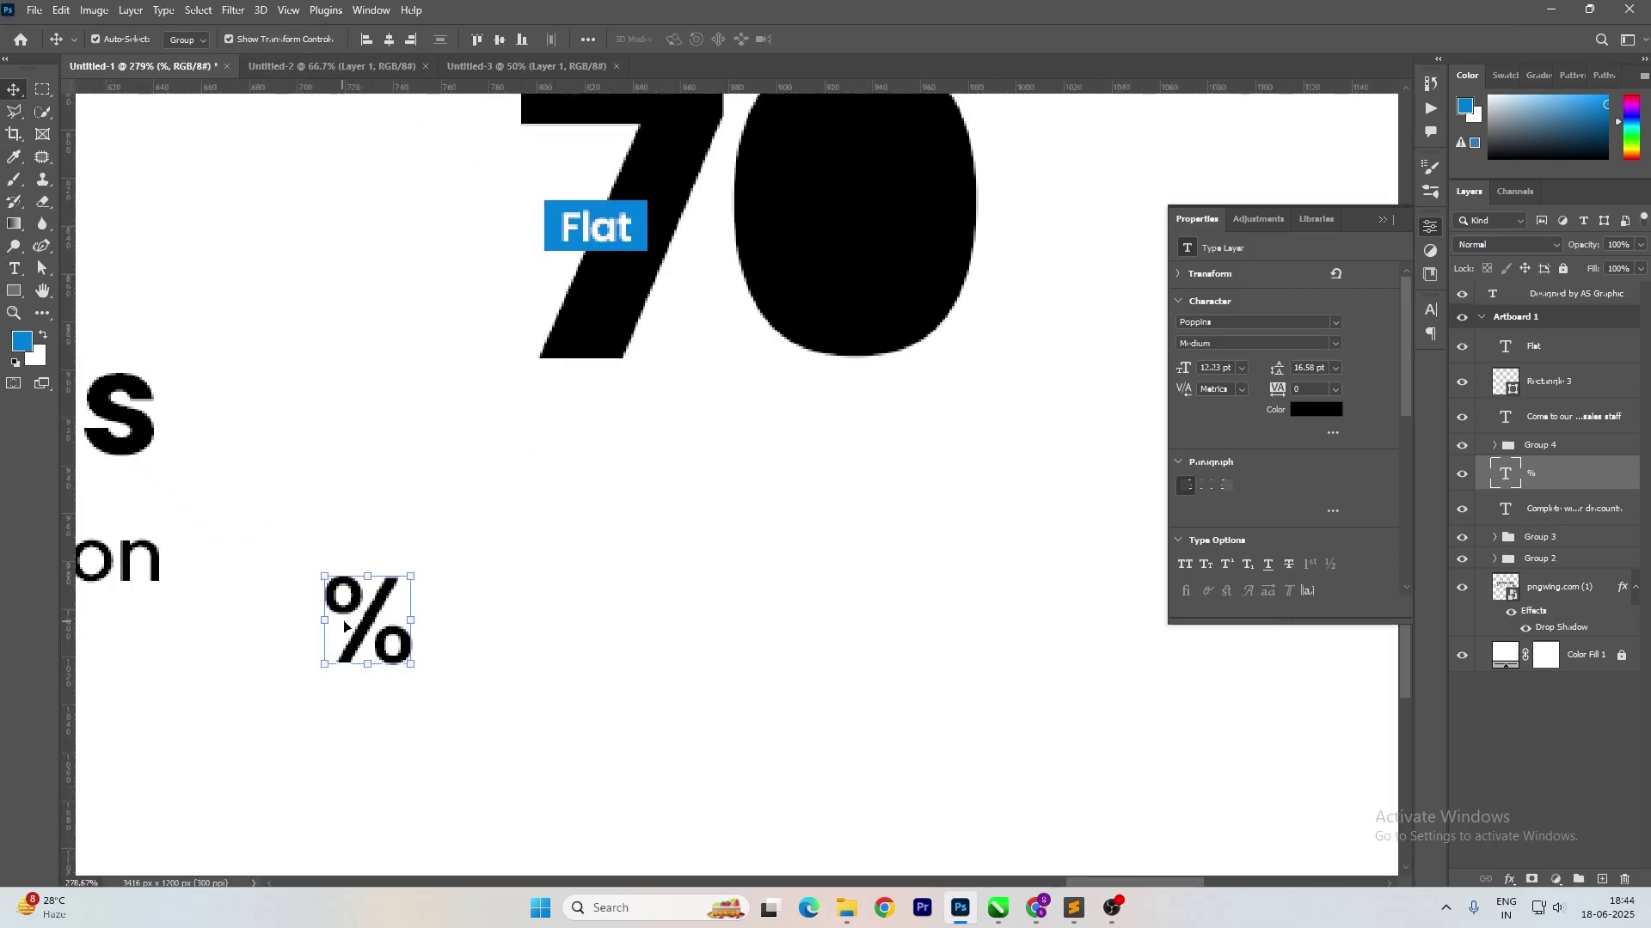
pyautogui.moveTo(343, 621); pyautogui.dragTo(843, 182)
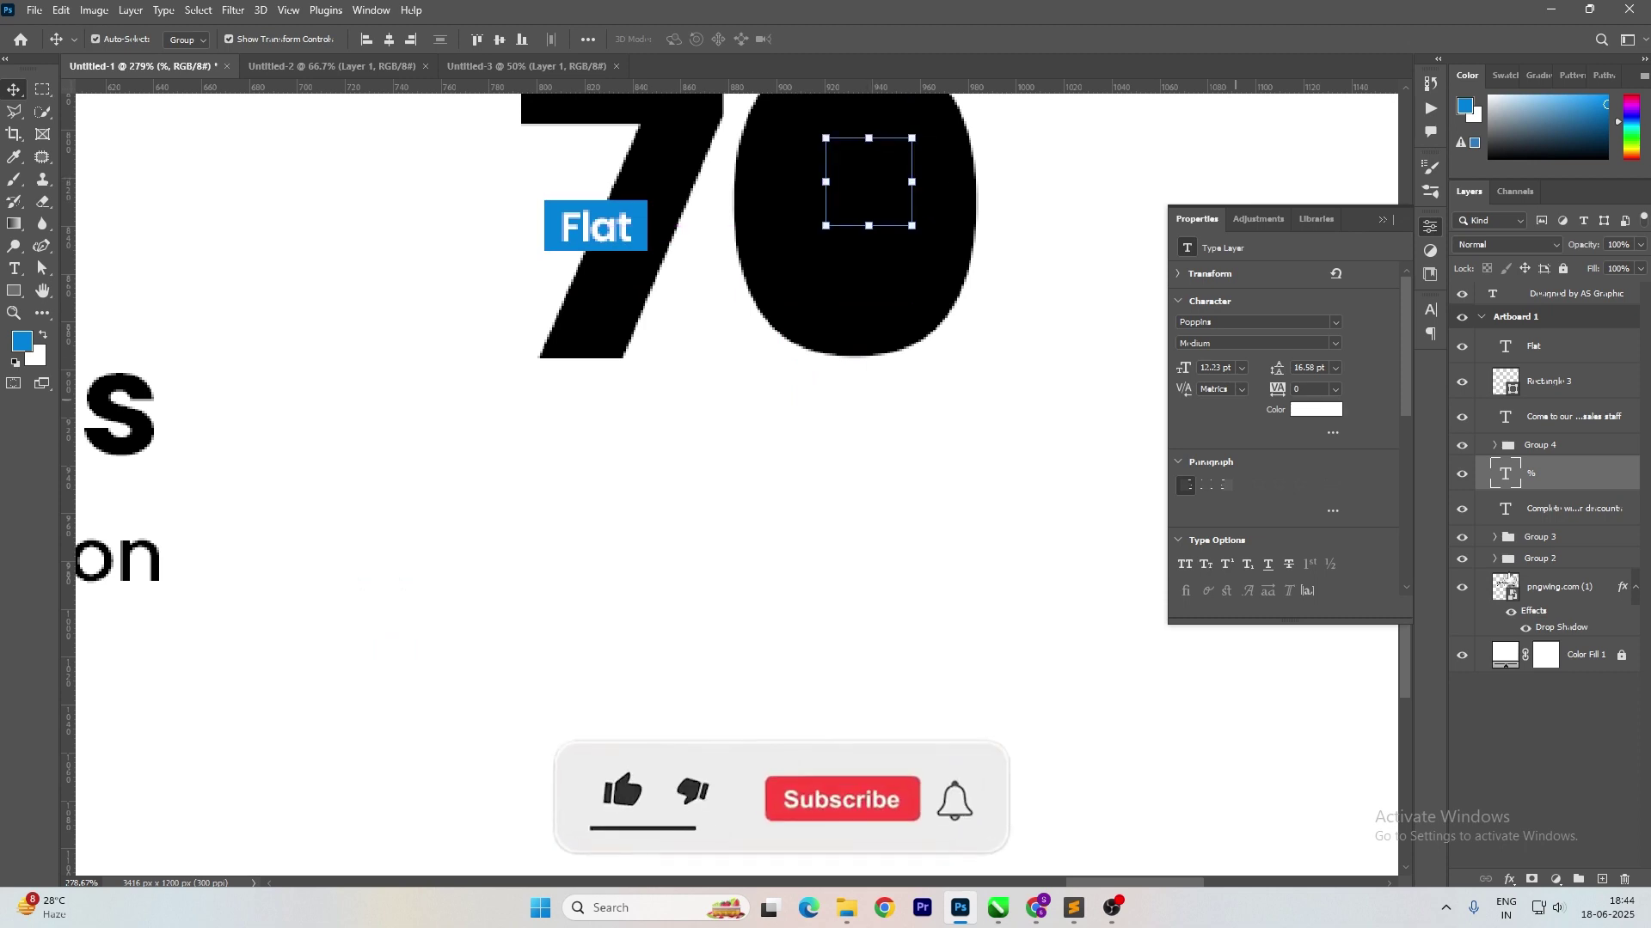
pyautogui.moveTo(1534, 483); pyautogui.dragTo(1533, 333)
pyautogui.moveTo(998, 287); pyautogui.dragTo(943, 524)
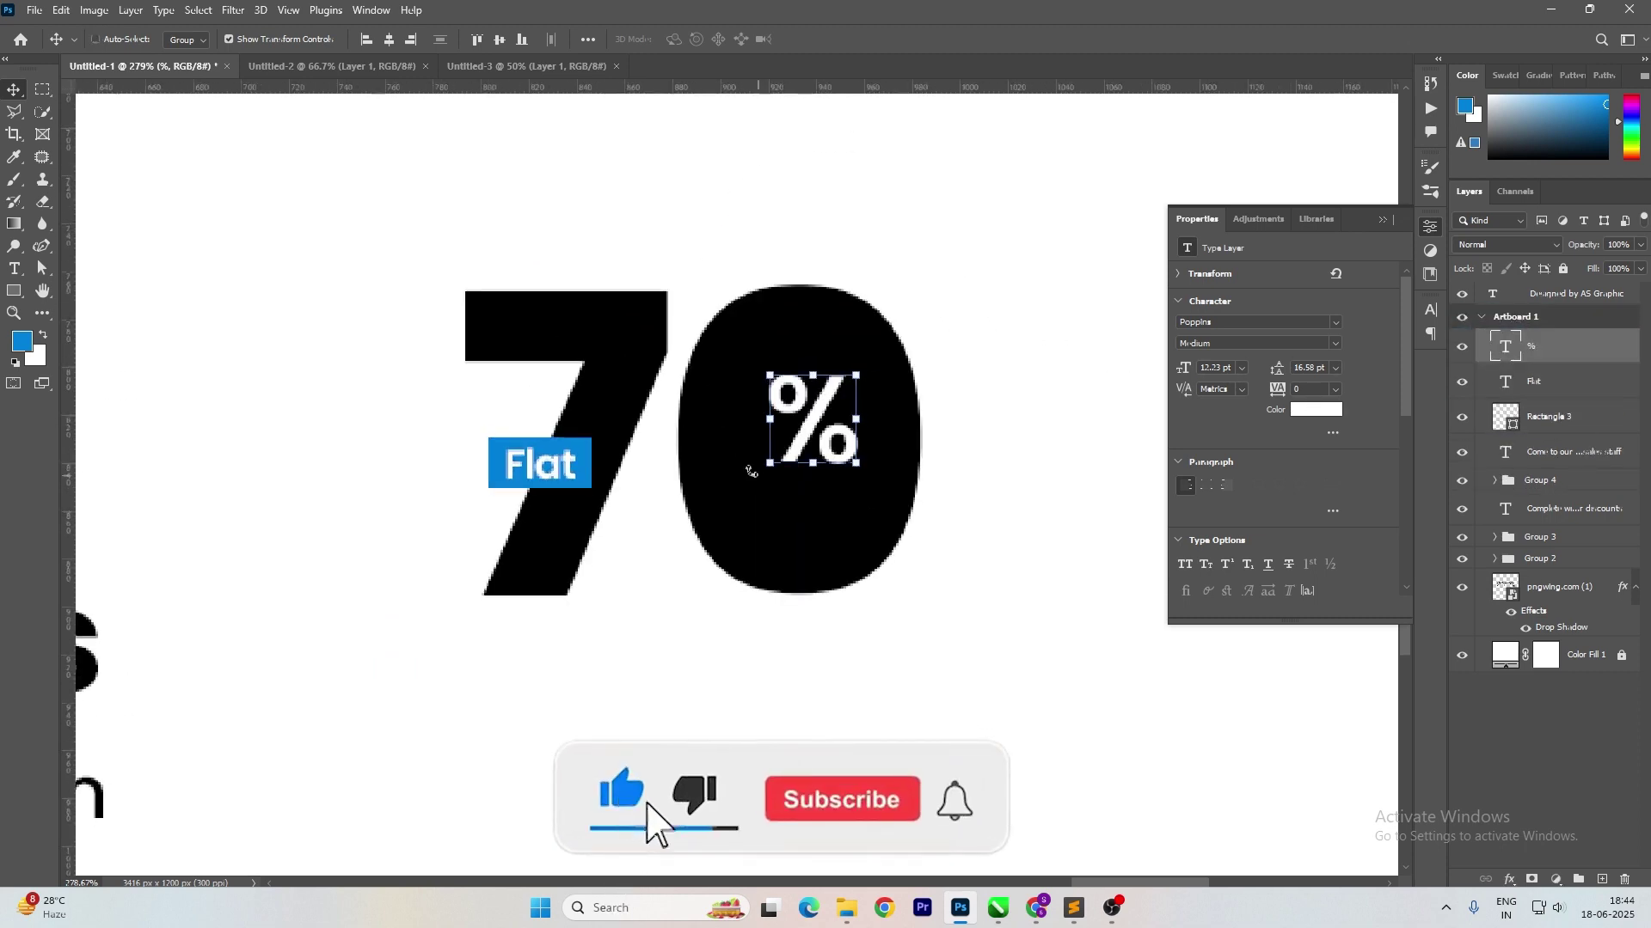
# Enlarge the percent sign to about 16.61 pt and position it in the upper half of the zero.
pyautogui.hotkey('ctrl', 't')
pyautogui.moveTo(764, 533); pyautogui.dragTo(728, 595)
pyautogui.hotkey('shift', 'Up')
pyautogui.hotkey('shift', 'Up')
pyautogui.press('Return')
pyautogui.press('Right')
pyautogui.press('Right')
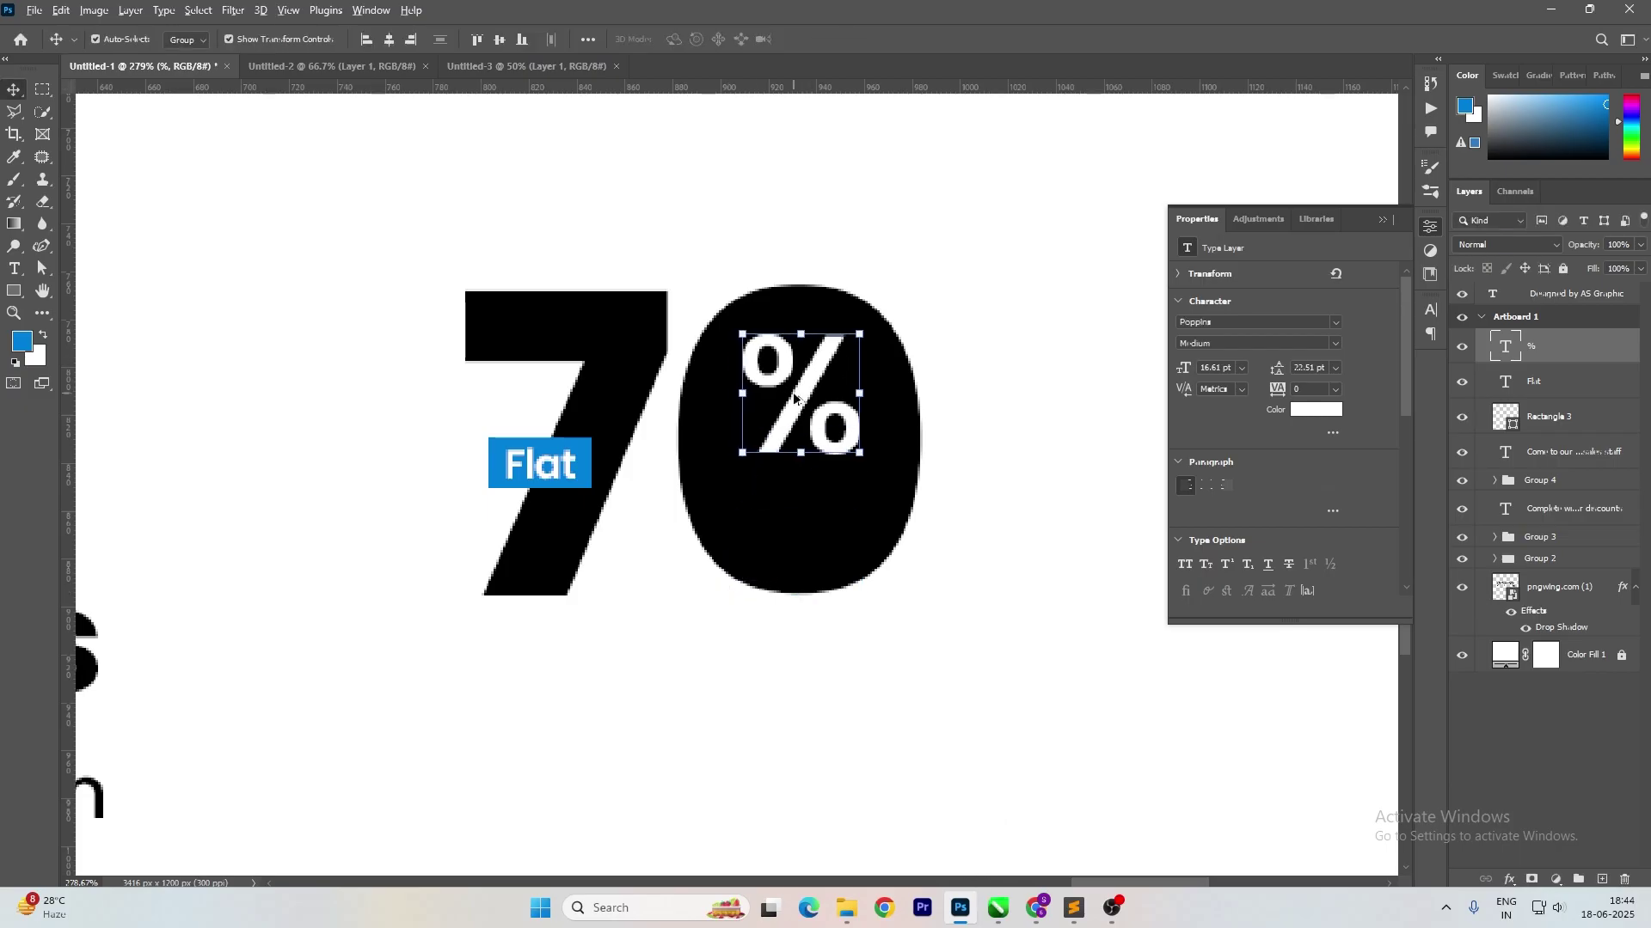
# Duplicate the percent sign directly below itself and replace the copy's text with "Off".
pyautogui.moveTo(804, 397); pyautogui.dragTo(803, 526)
pyautogui.doubleClick(789, 550)
pyautogui.write('Off')
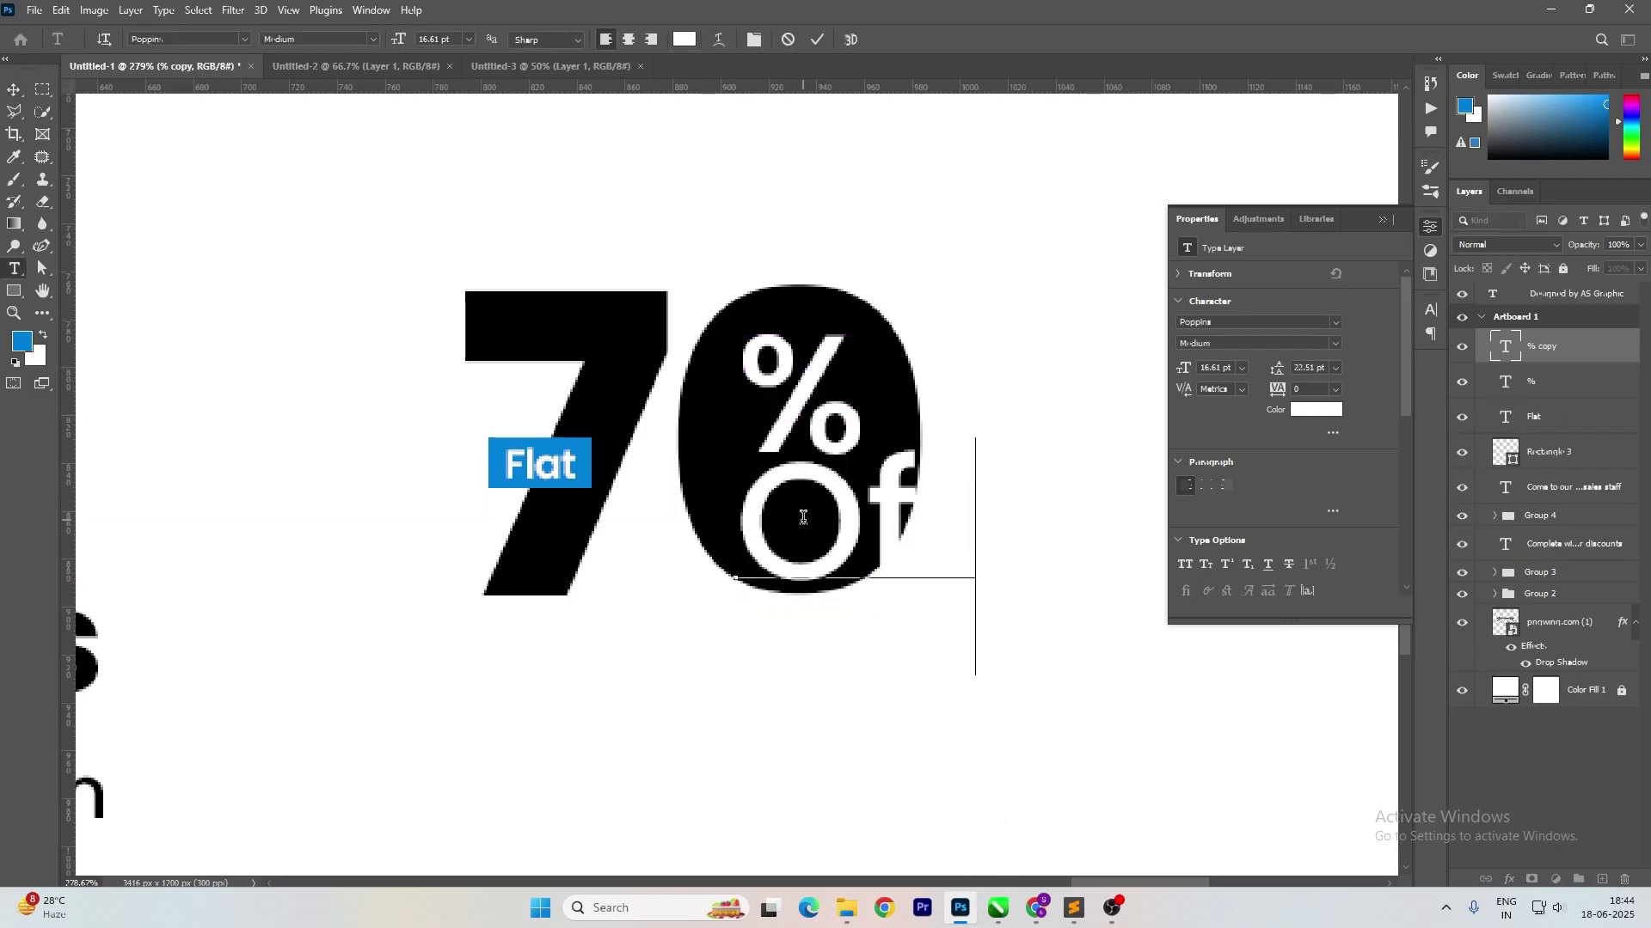
pyautogui.hotkey('ctrl', 'Return')
# Scale the "Off" text down to about 8.89 pt so it fits inside the zero.
pyautogui.hotkey('ctrl', 't')
pyautogui.moveTo(972, 676); pyautogui.dragTo(776, 660)
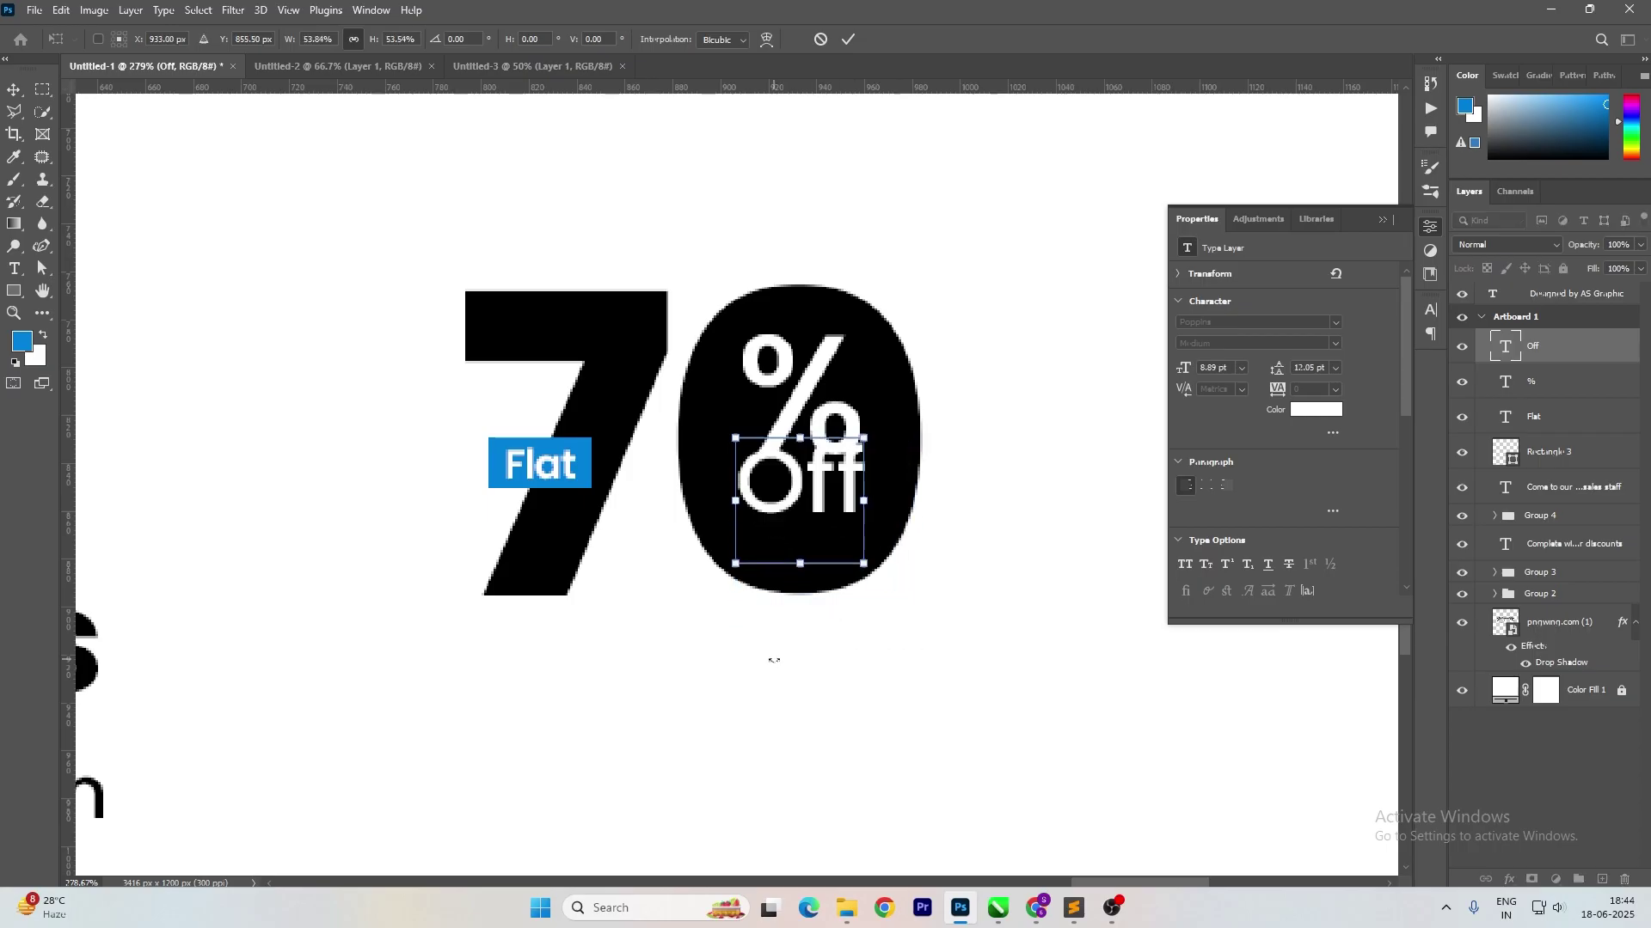
pyautogui.press('Return')
# Set the "Off" text to All Caps and scale it to about 7.21 pt beneath the percent sign.
pyautogui.click(1431, 309)
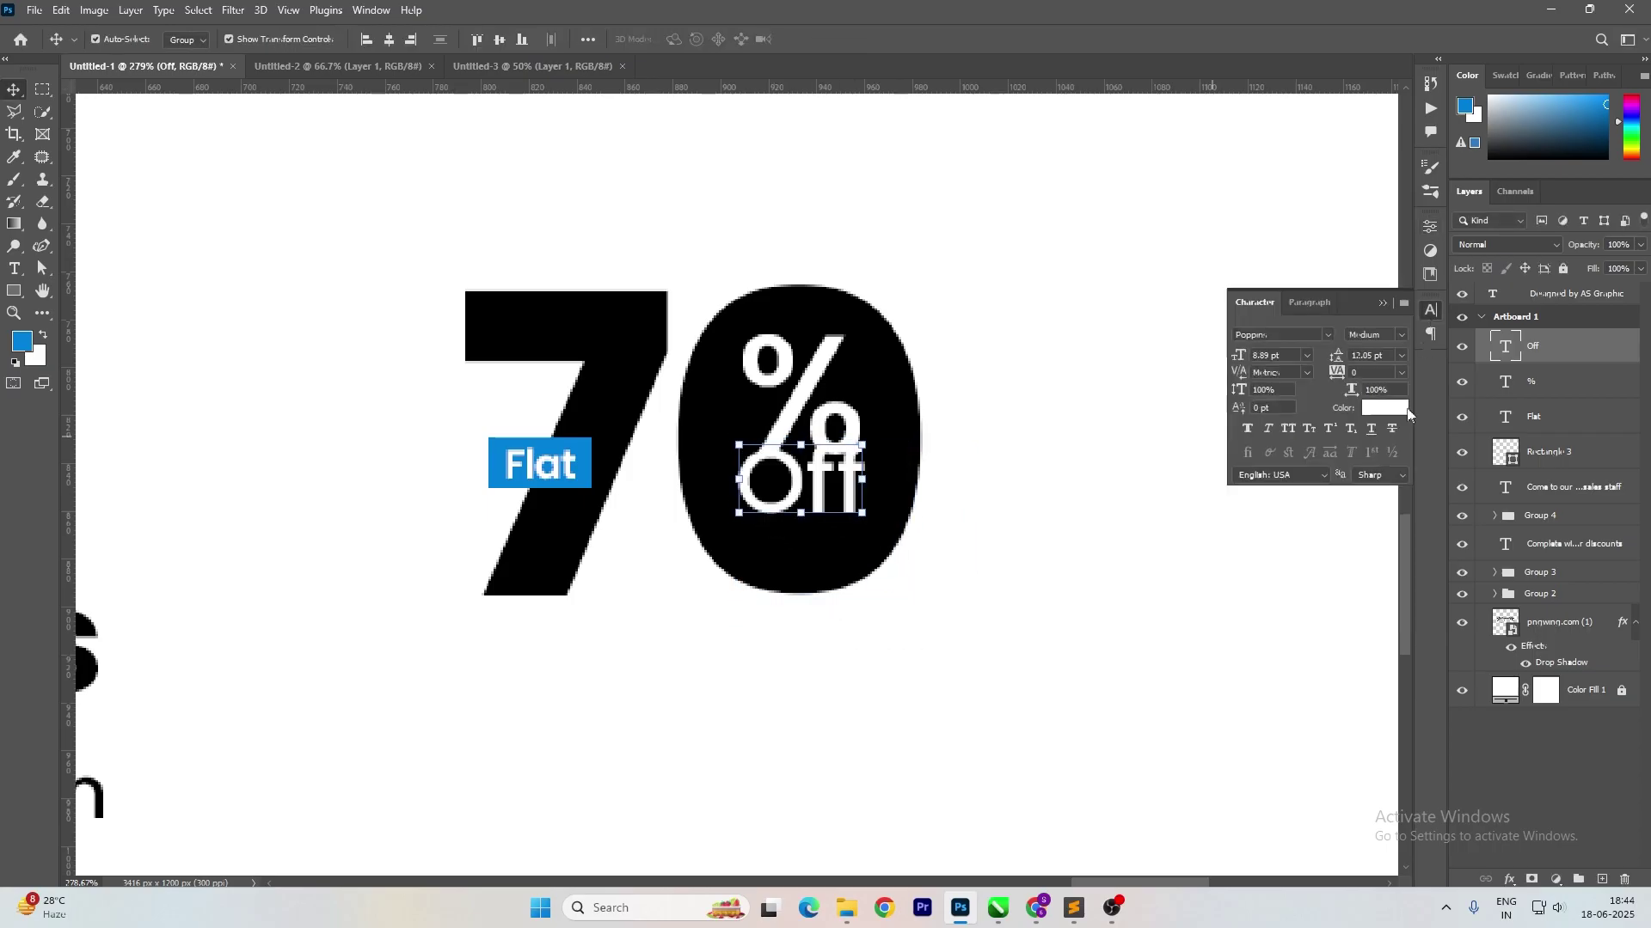
pyautogui.click(1295, 435)
pyautogui.hotkey('ctrl', 't')
pyautogui.moveTo(864, 447)
pyautogui.mouseDown()
pyautogui.moveTo(892, 435)
pyautogui.moveTo(869, 471)
pyautogui.mouseUp()
pyautogui.press('Return')
# Group the percent sign with "OFF" and center the group vertically within the "70".
pyautogui.keyDown('shift'); pyautogui.click(799, 391); pyautogui.keyUp('shift')
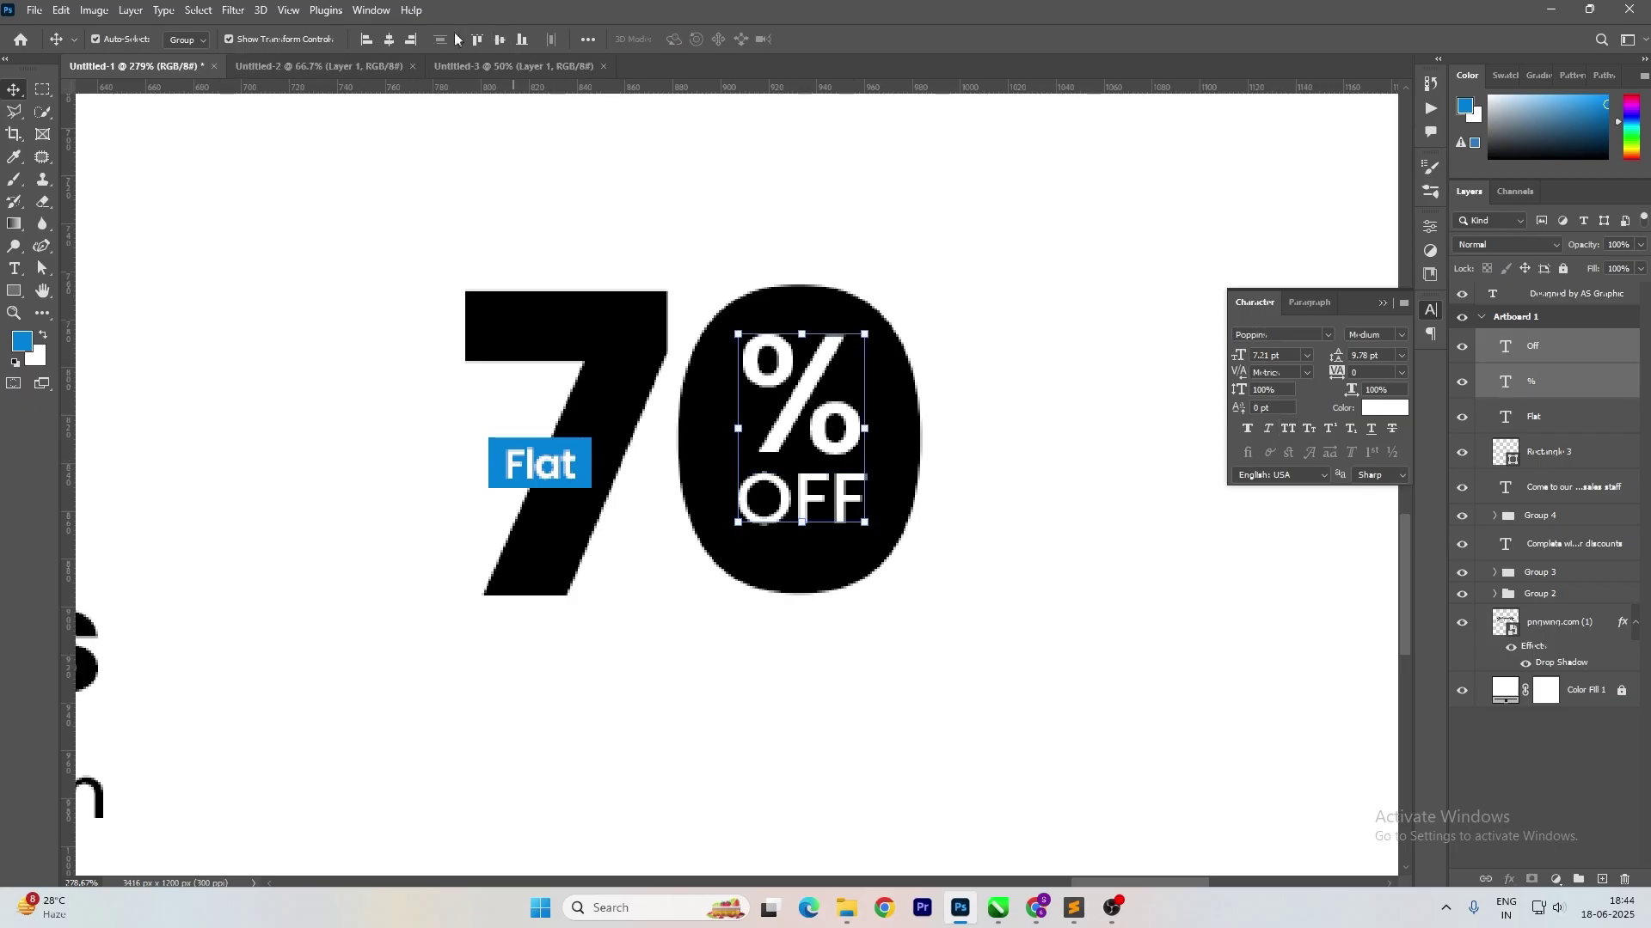
pyautogui.hotkey('ctrl', 'g')
pyautogui.keyDown('shift'); pyautogui.click(903, 404); pyautogui.keyUp('shift')
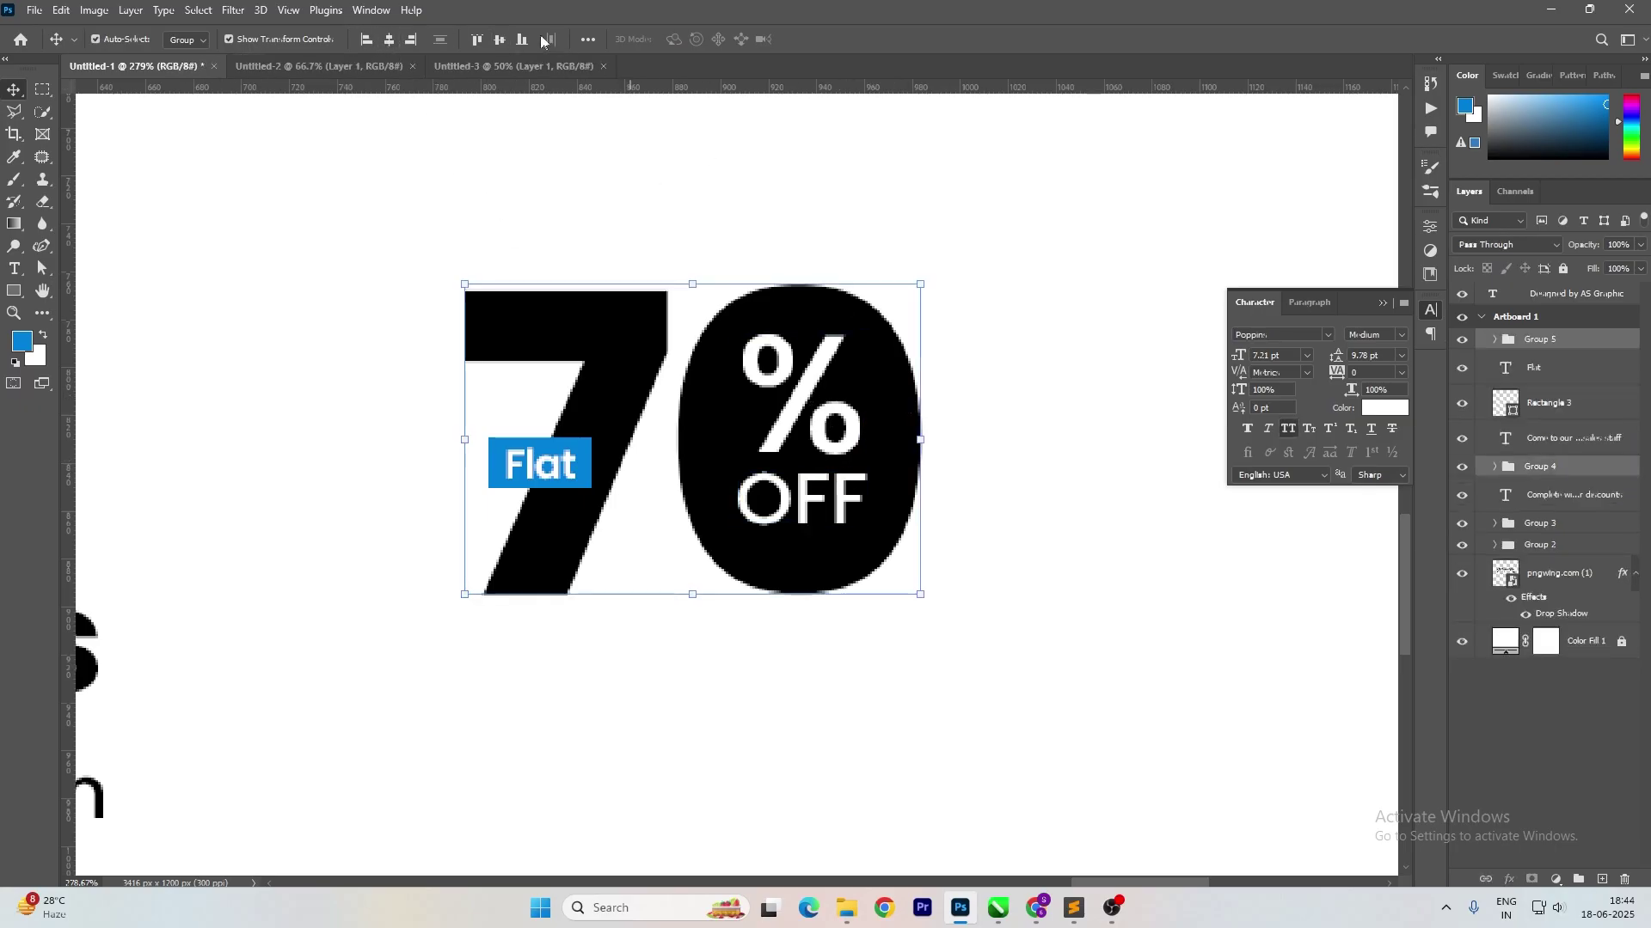
pyautogui.click(797, 421)
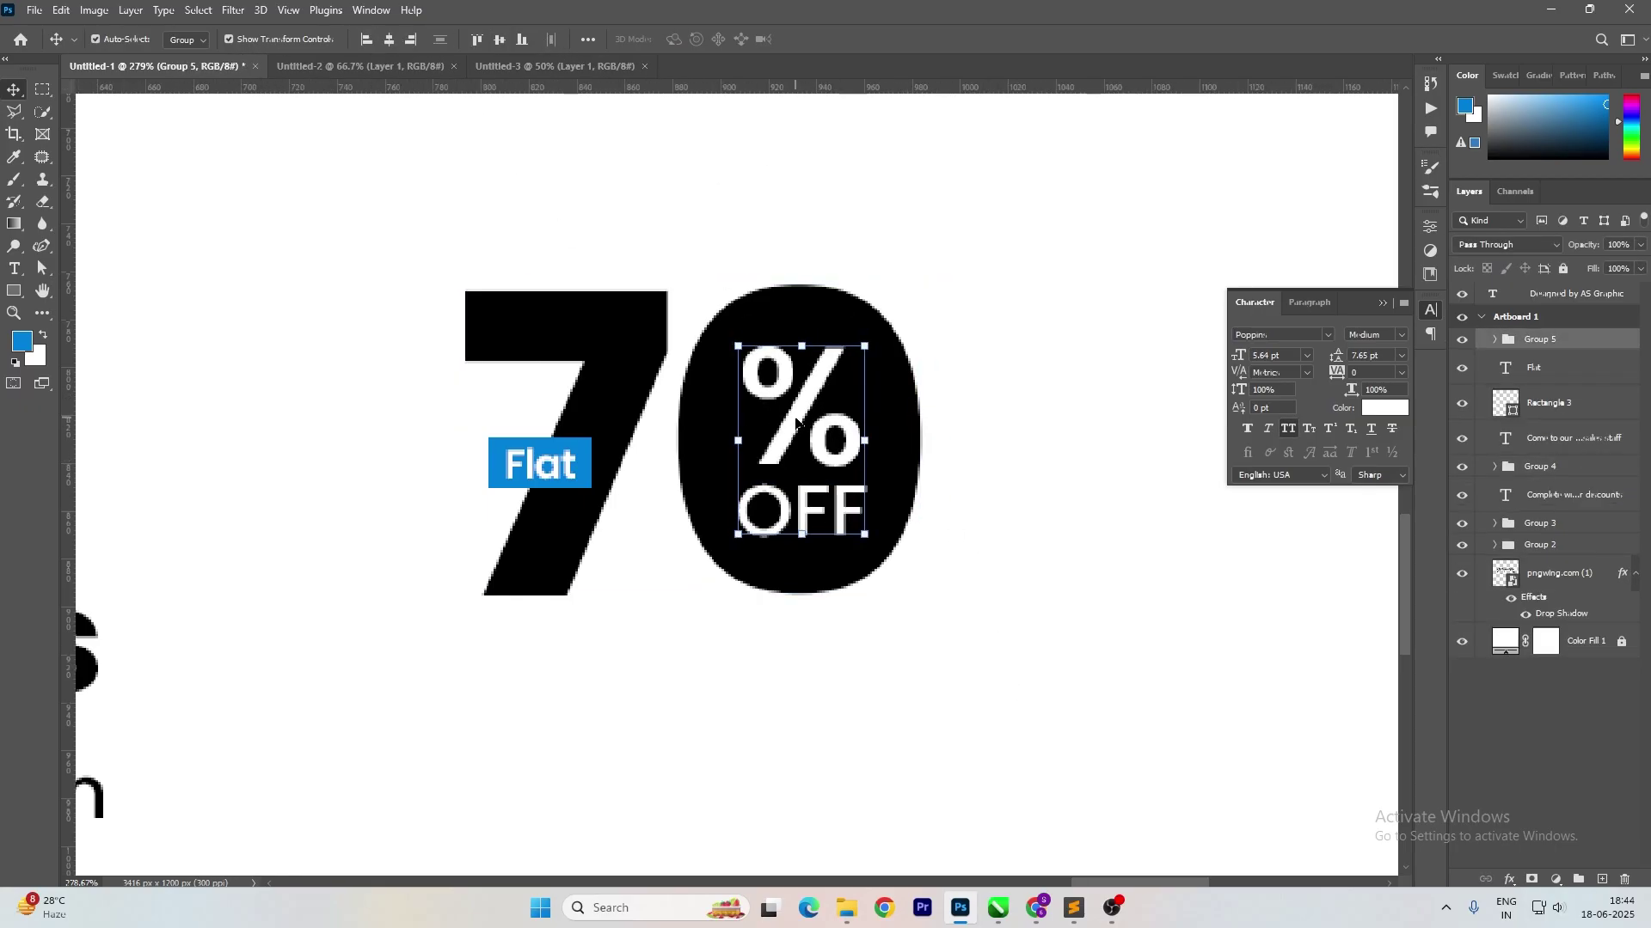
# Try the blue foreground color on "OFF" and on the percent sign, returning each to white.
pyautogui.click(843, 502)
pyautogui.hotkey('alt', 'BackSpace')
pyautogui.hotkey('ctrl', 'BackSpace')
pyautogui.click(807, 411)
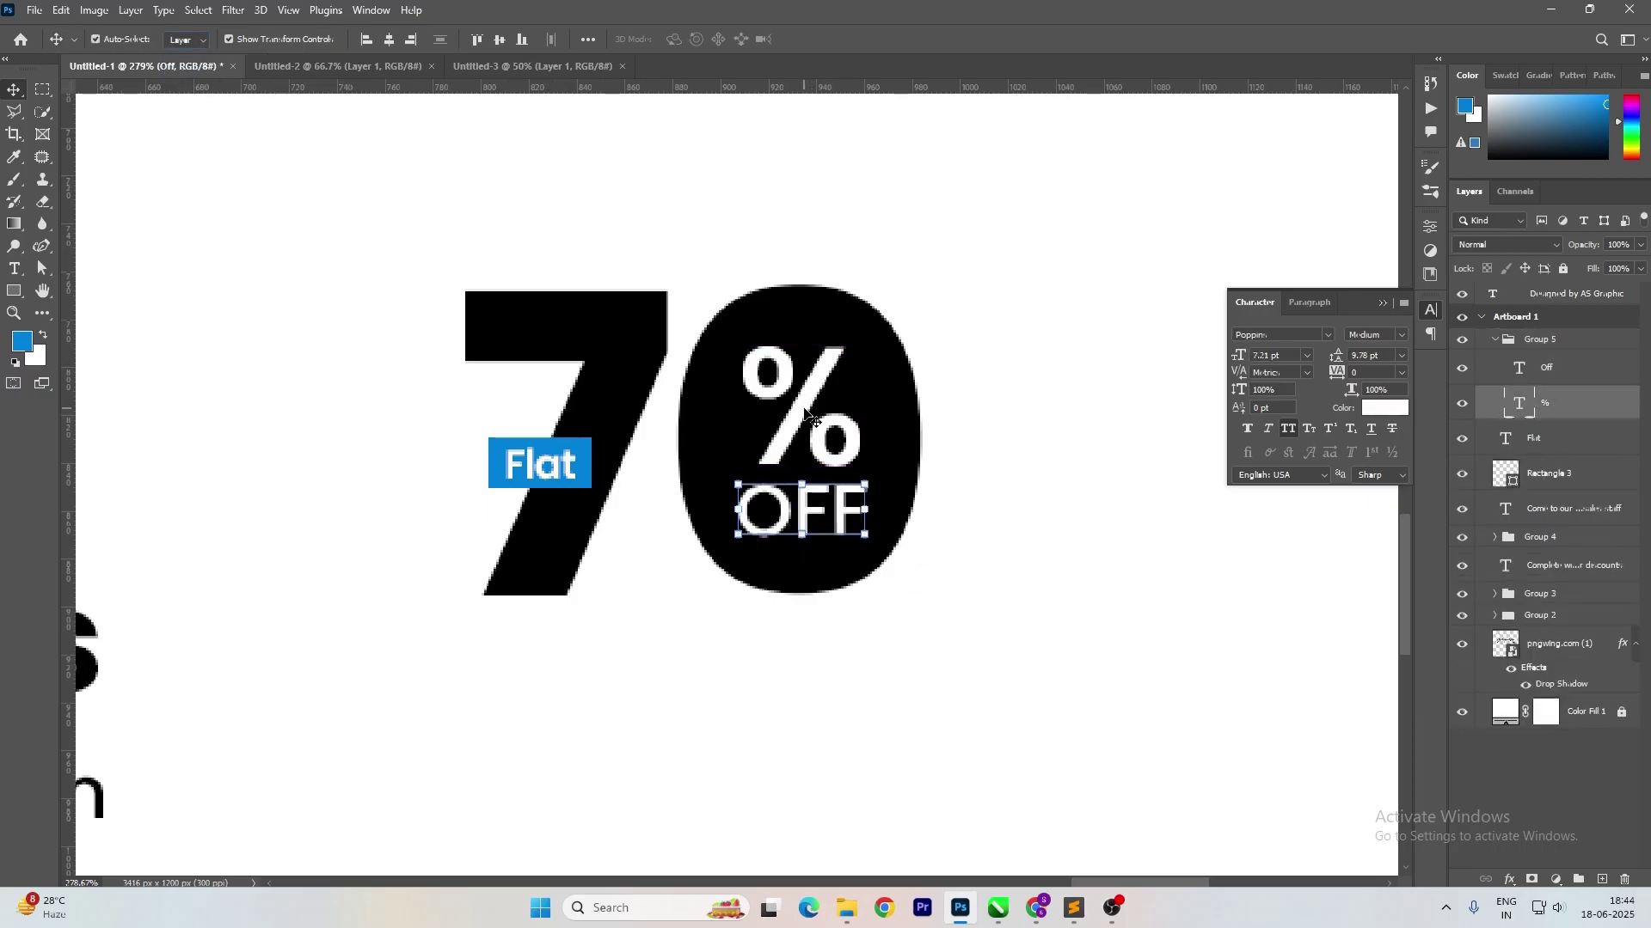
pyautogui.hotkey('alt', 'BackSpace')
pyautogui.hotkey('ctrl', 'z')
pyautogui.click(852, 516)
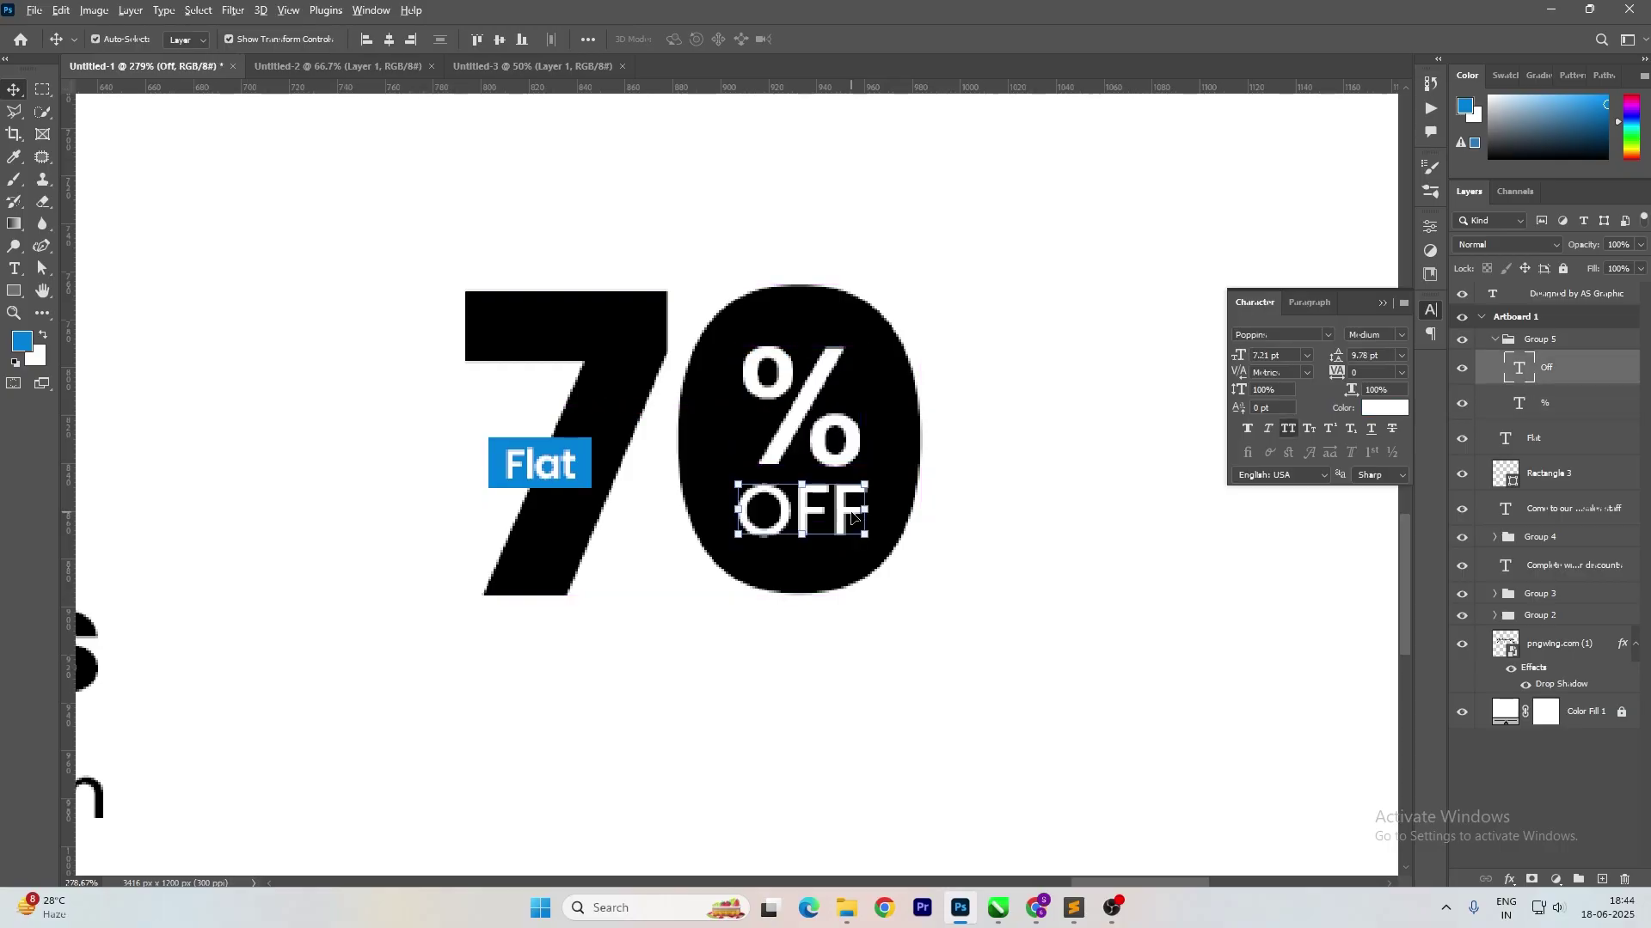
# Recolor the "OFF" text inside the zero with the blue foreground color.
pyautogui.hotkey('alt', 'BackSpace')
pyautogui.click(990, 496)
pyautogui.scroll(-7, 982, 488)
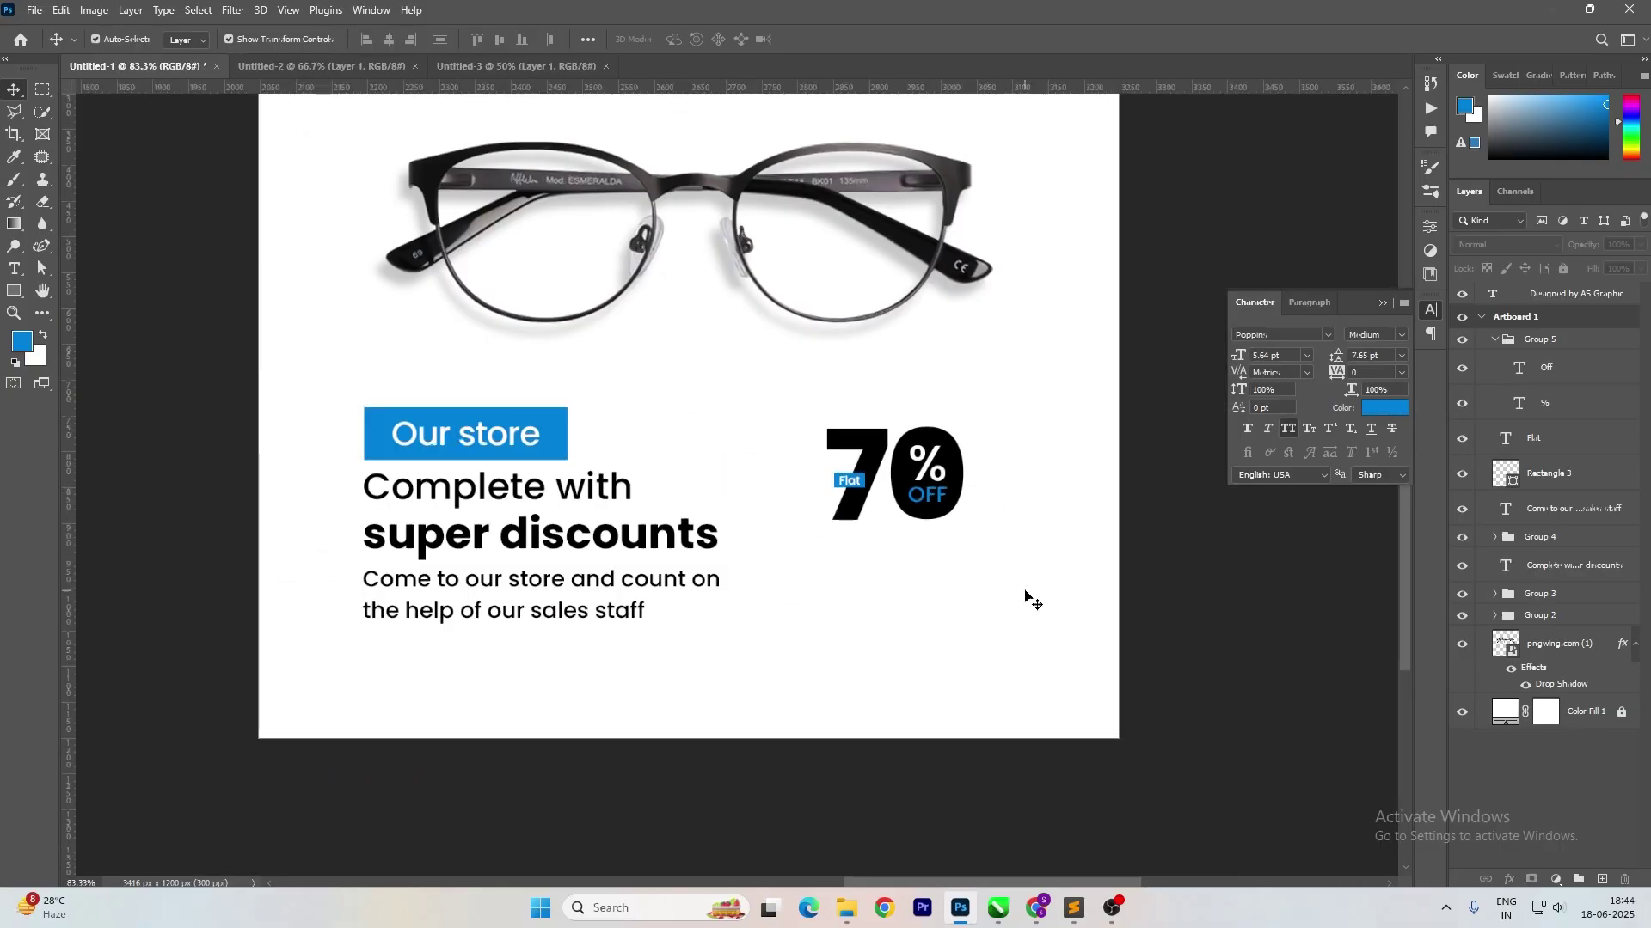
# Group all parts of the "Flat 70% OFF" offer and scale the group up beside the heading text.
pyautogui.moveTo(1032, 599); pyautogui.dragTo(796, 405)
pyautogui.hotkey('ctrl', 'g')
pyautogui.hotkey('ctrl', 't')
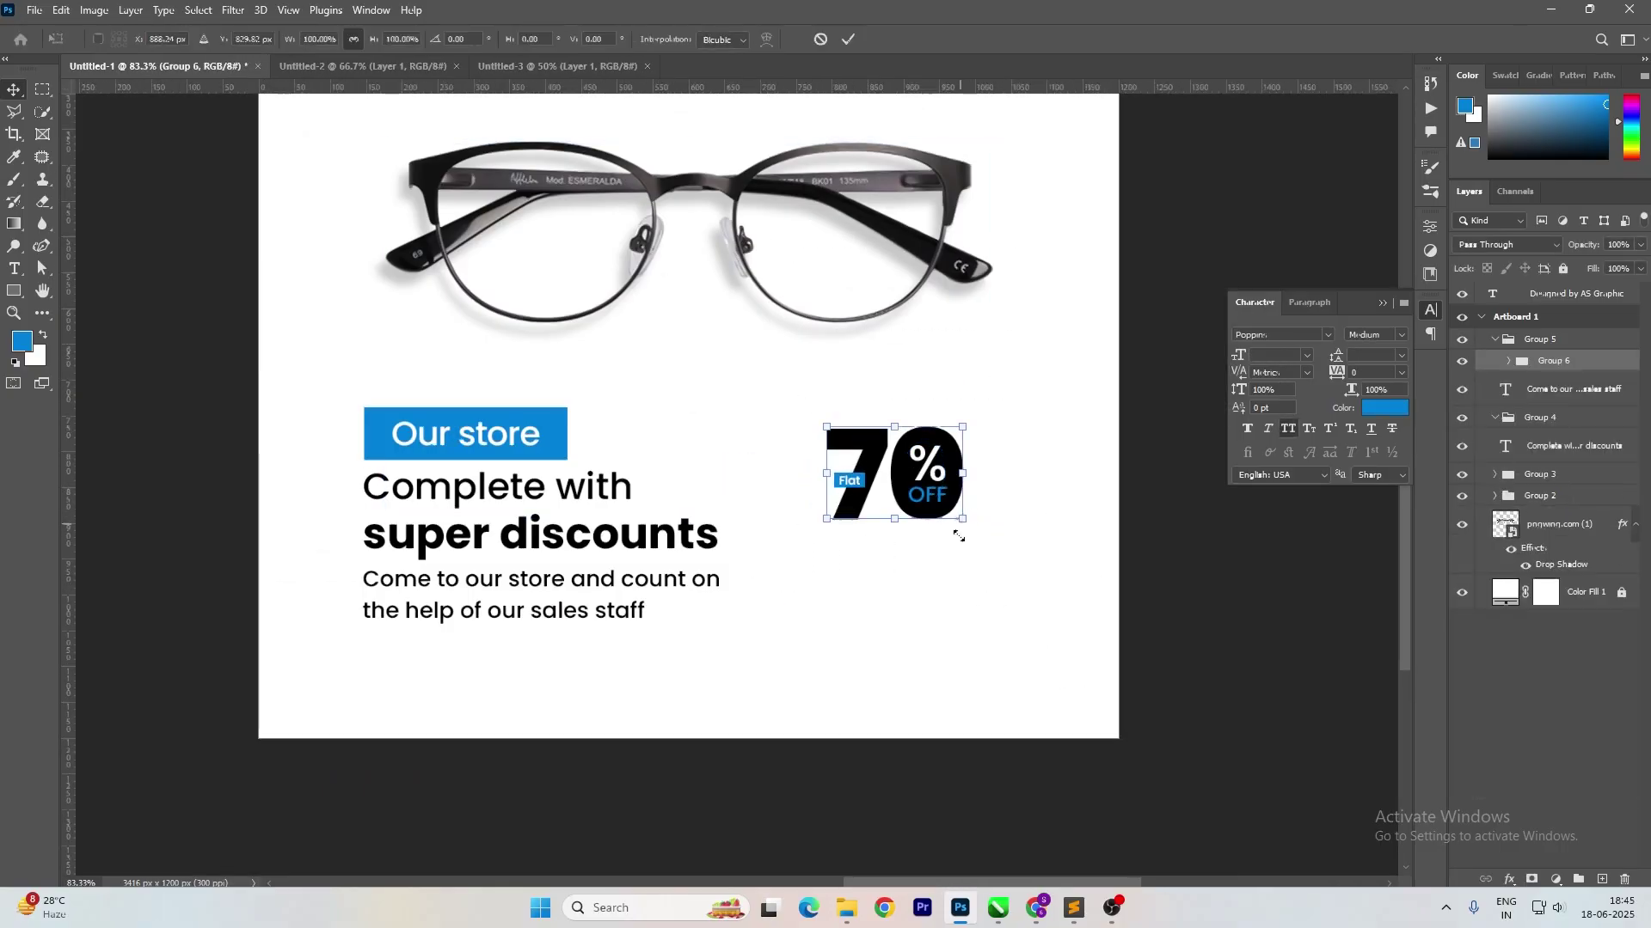
pyautogui.moveTo(959, 536); pyautogui.dragTo(987, 636)
pyautogui.press('Return')
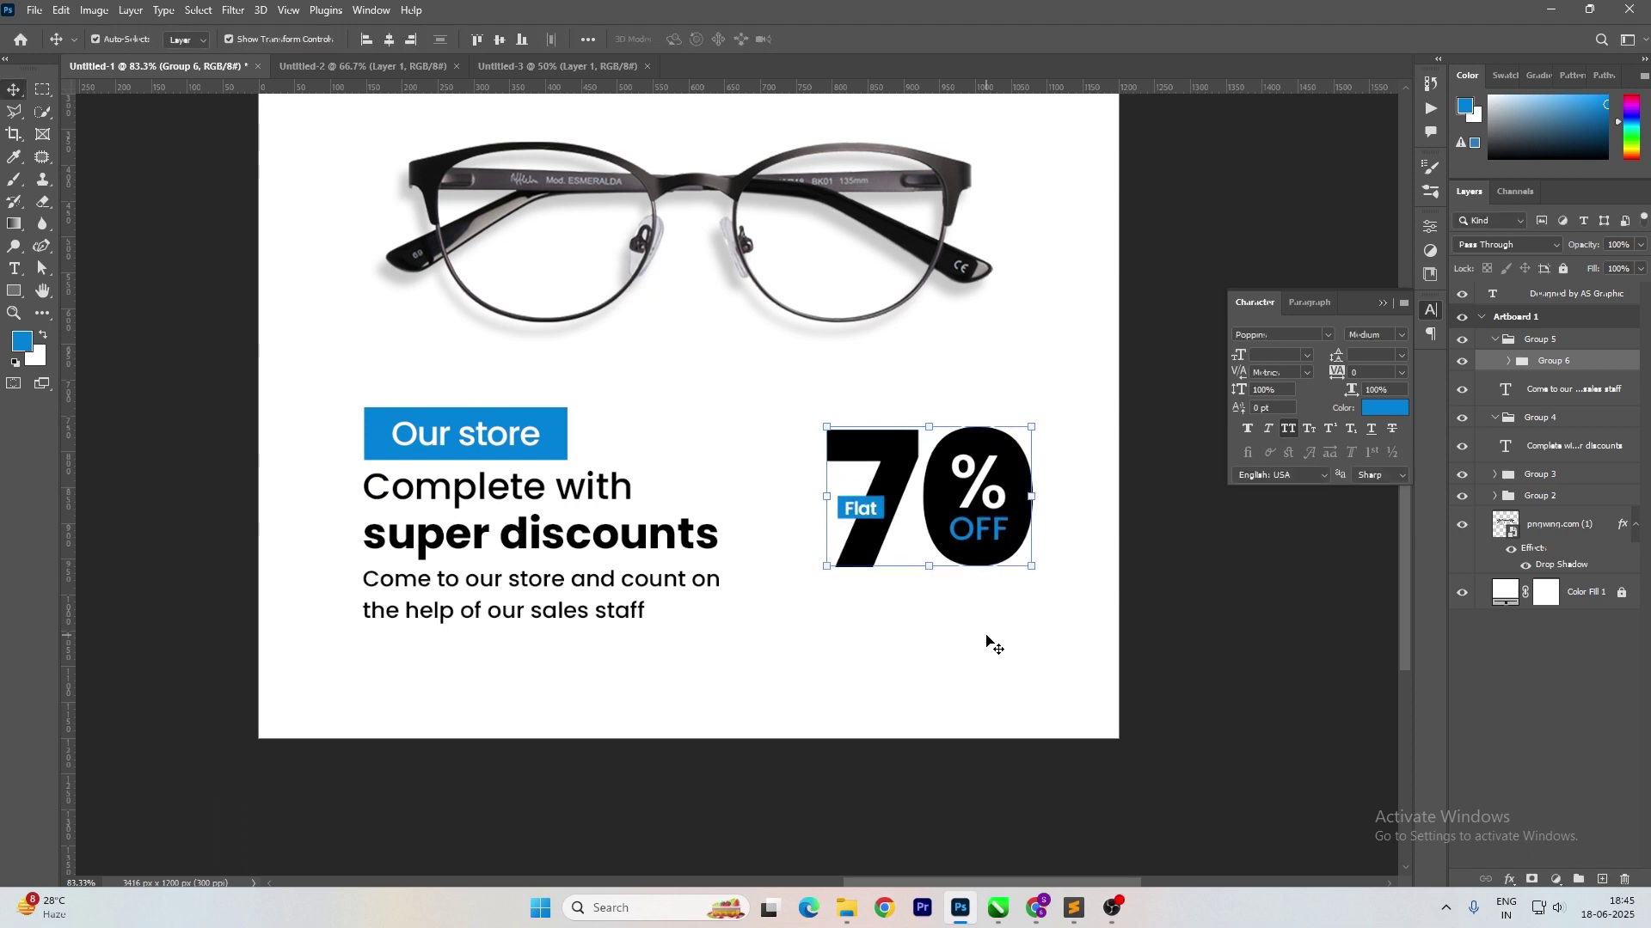
pyautogui.moveTo(827, 569)
pyautogui.mouseDown()
pyautogui.moveTo(800, 605)
pyautogui.moveTo(810, 580)
pyautogui.mouseUp()
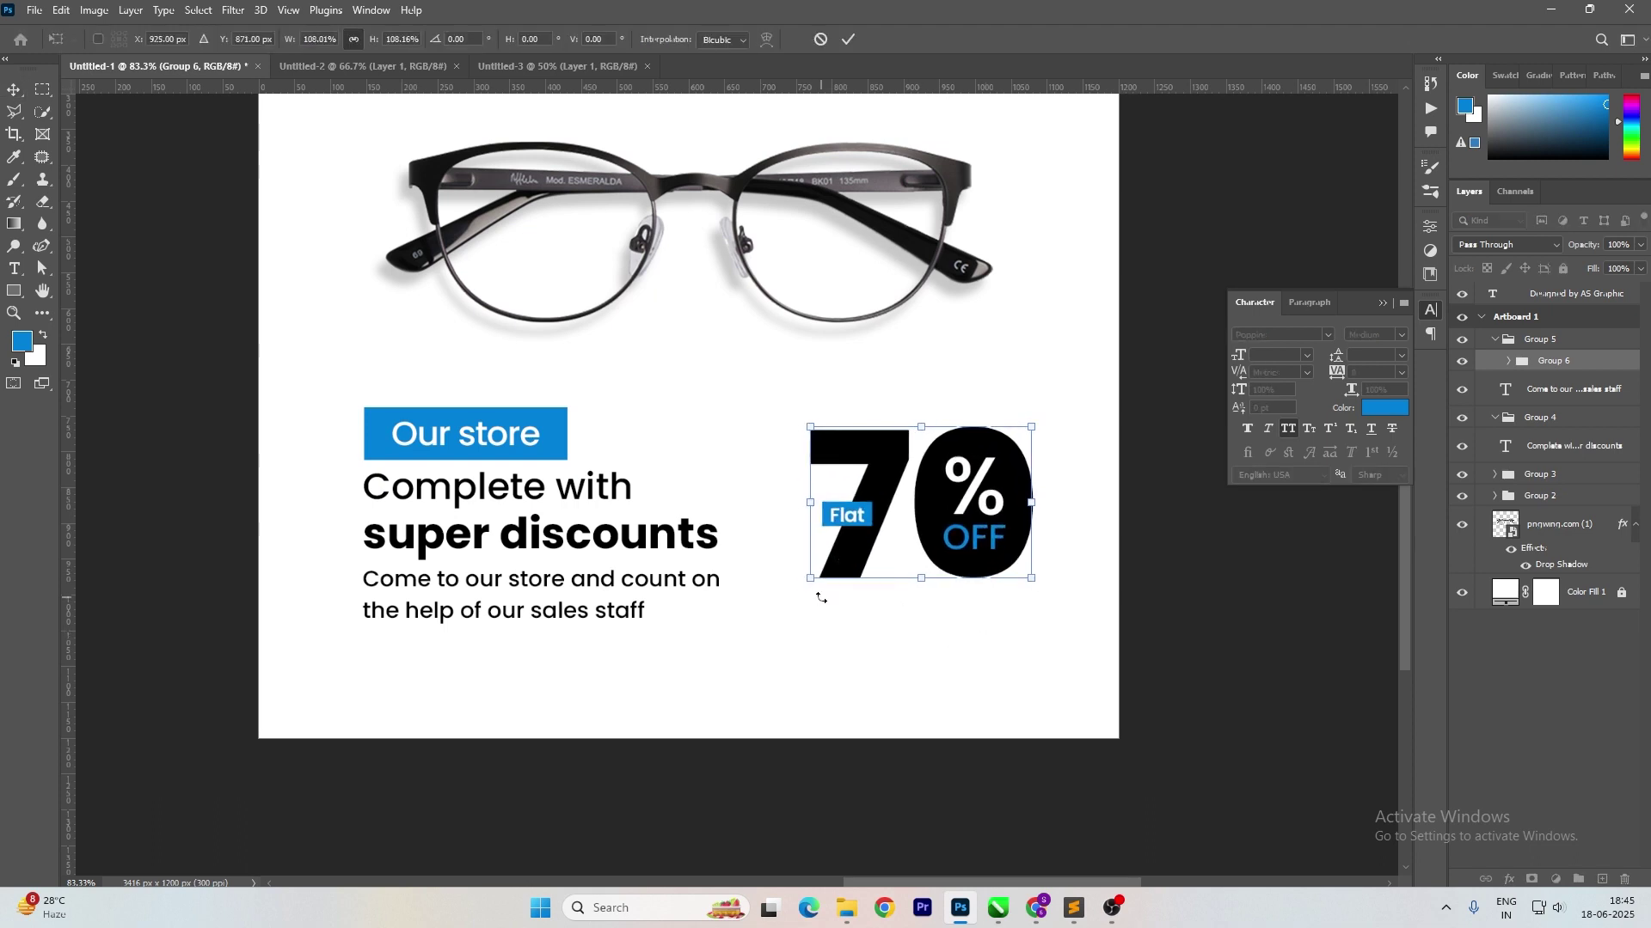
pyautogui.press('Return')
# Group the store label, heading and supporting sentence, and ungroup the leftover outer groups Group 5, Group 4 and Group 3.
pyautogui.moveTo(379, 658); pyautogui.dragTo(564, 383)
pyautogui.hotkey('ctrl', 'g')
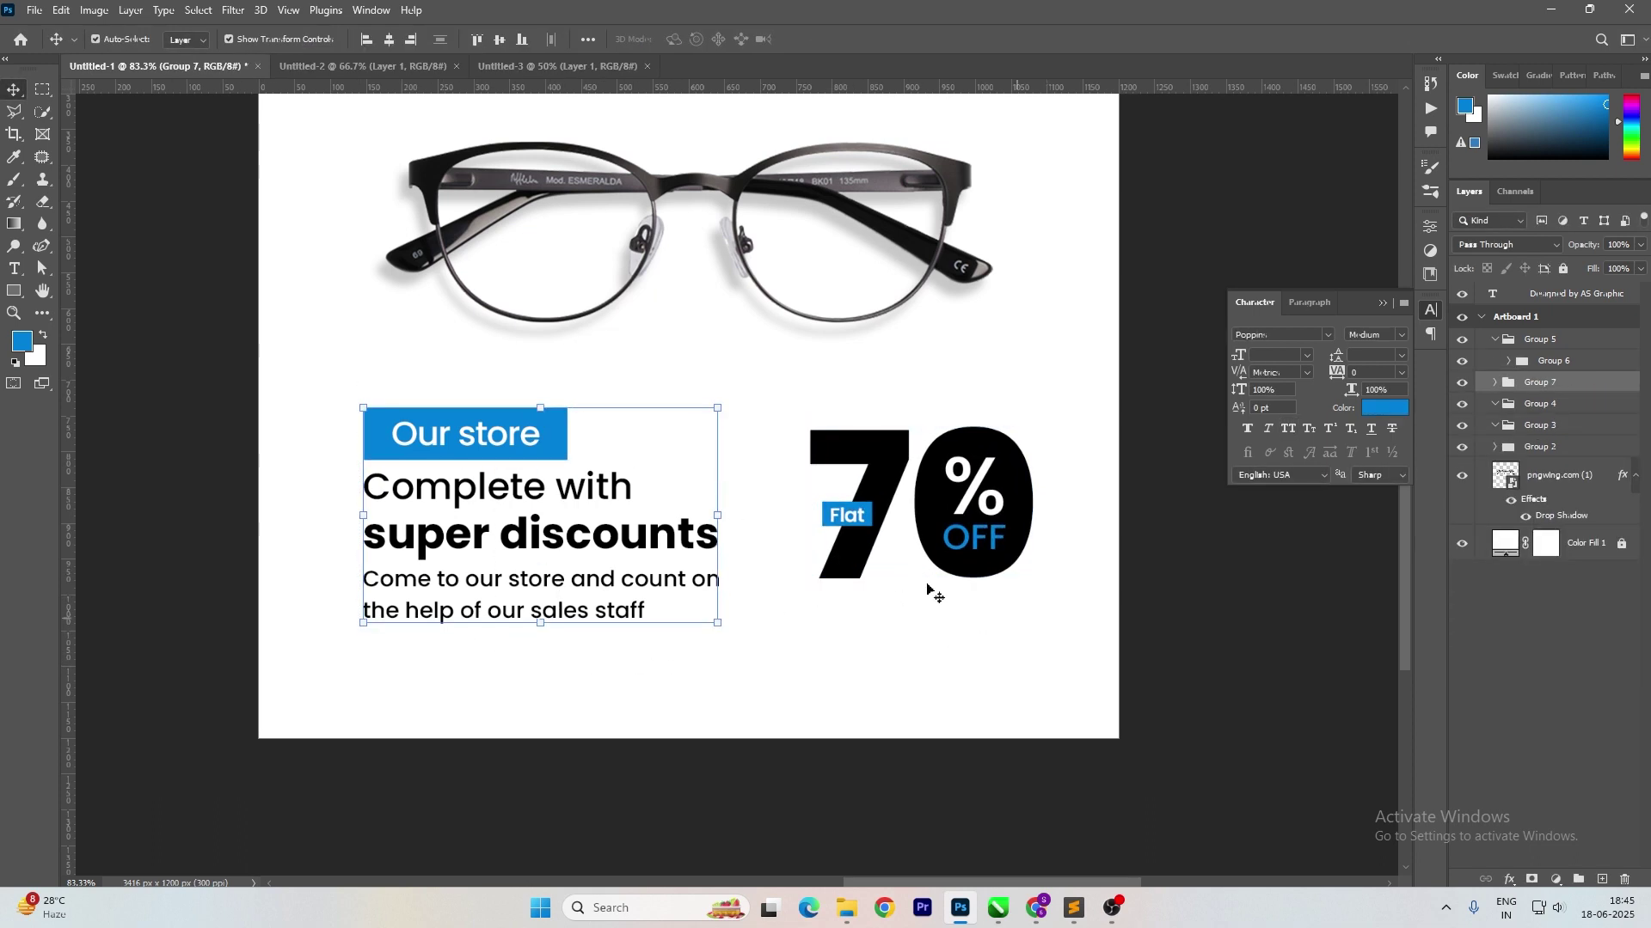
pyautogui.rightClick(1546, 342)
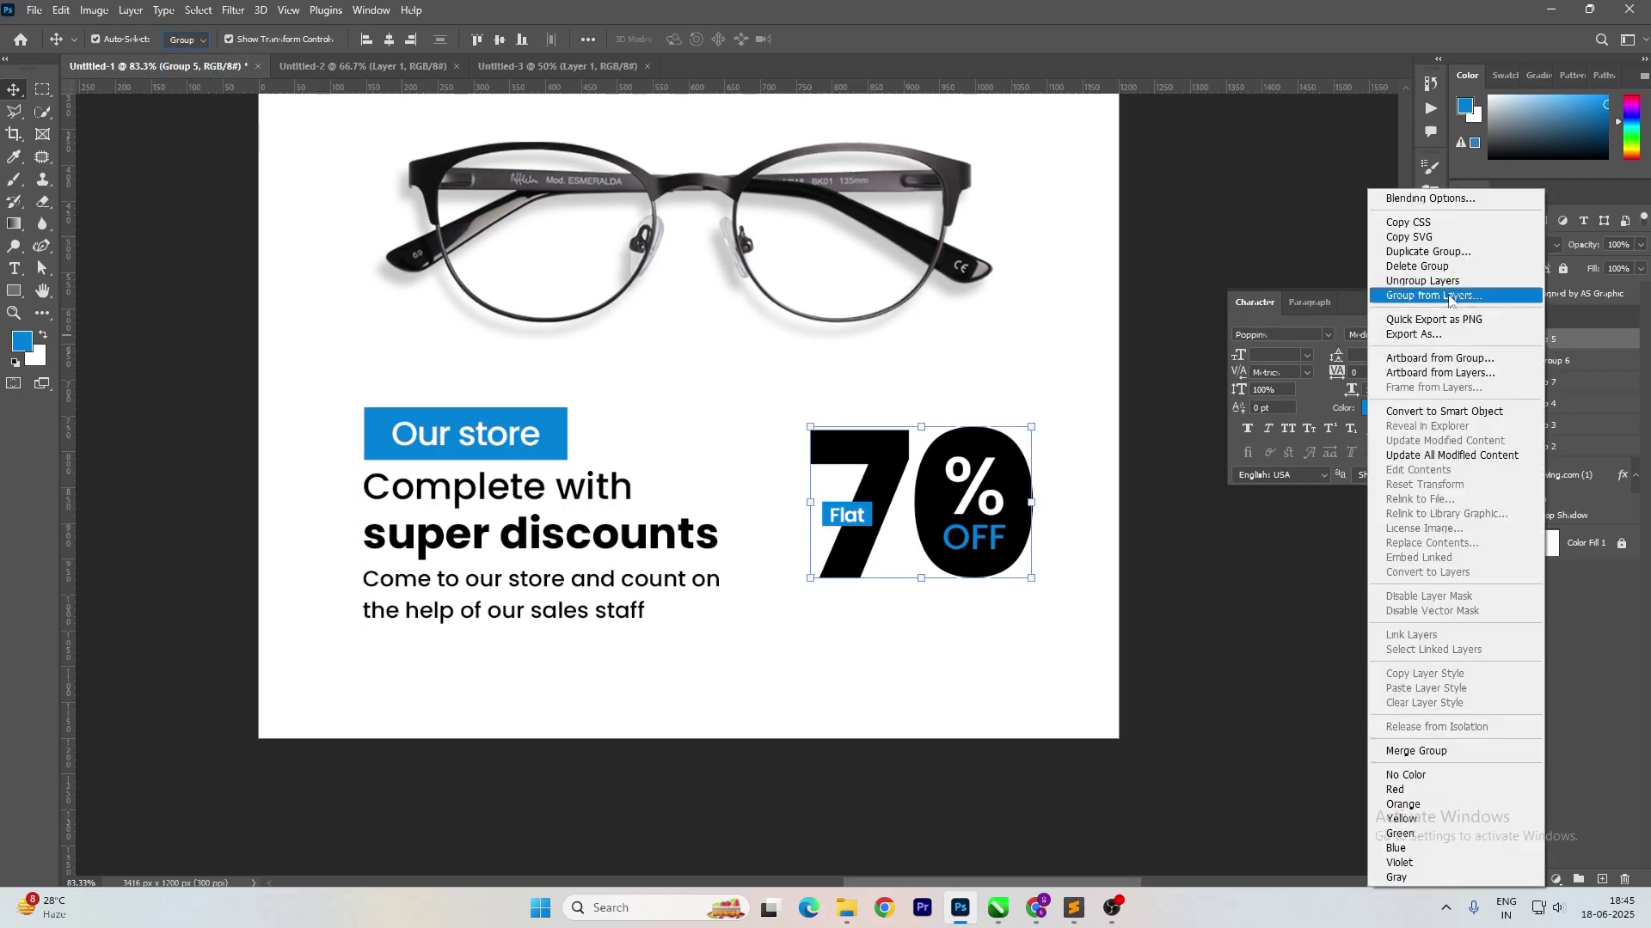
pyautogui.click(1421, 281)
pyautogui.click(1546, 384)
pyautogui.rightClick(1546, 383)
pyautogui.click(1421, 280)
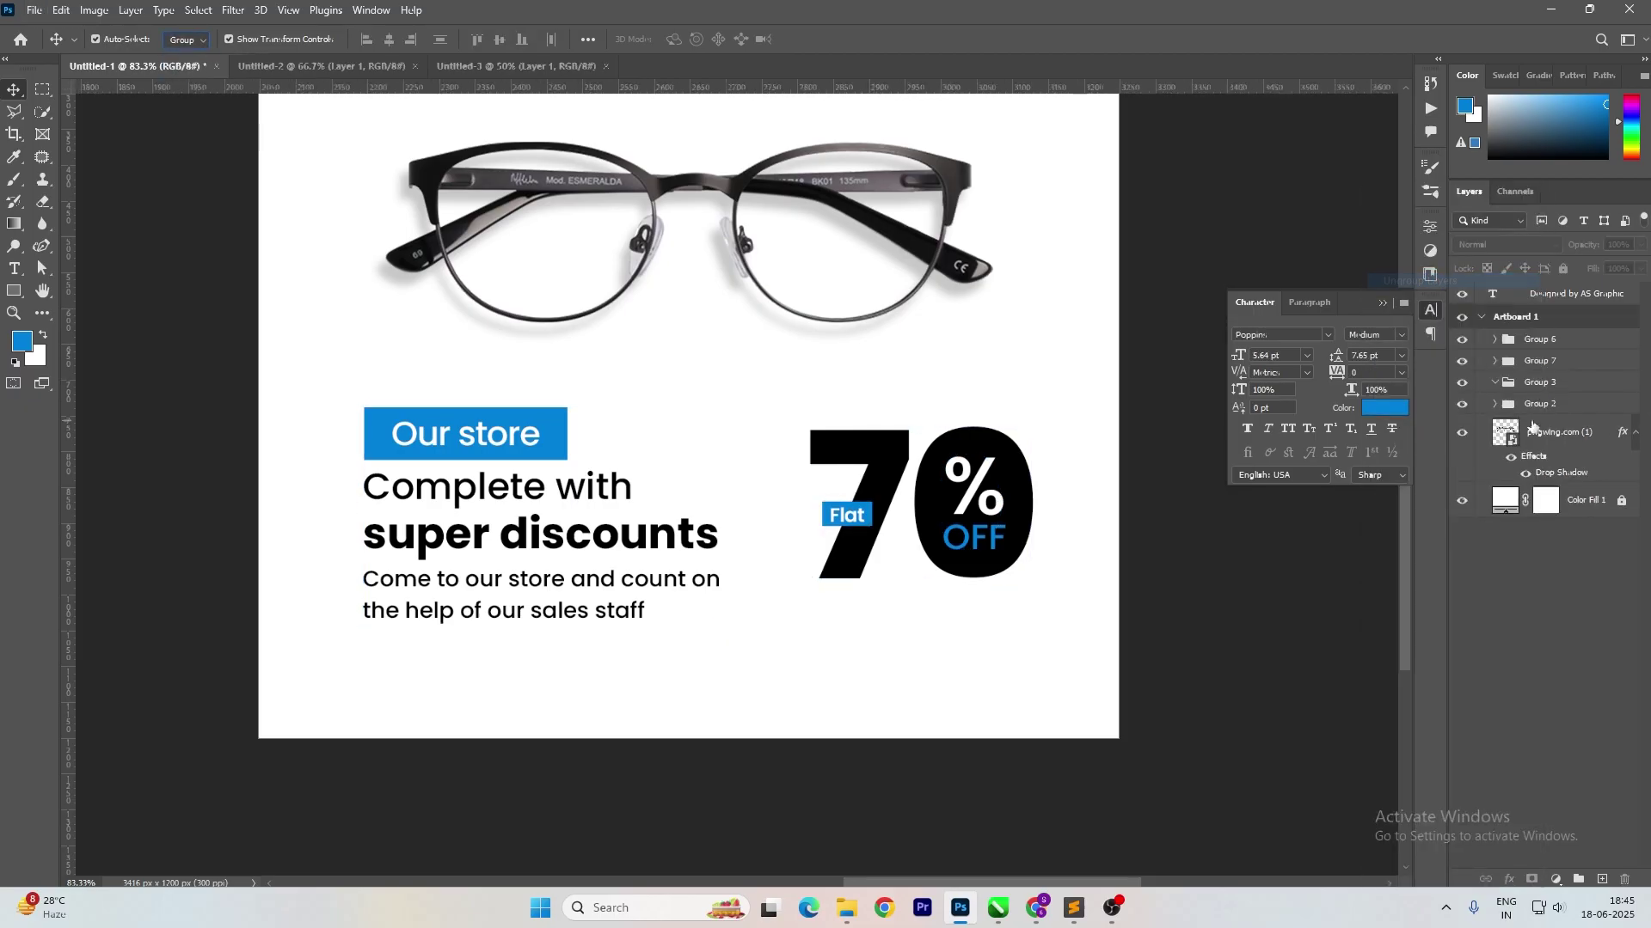
pyautogui.rightClick(1551, 384)
pyautogui.click(1420, 280)
# Align the text block and the 70% offer by their vertical centers and group them together.
pyautogui.moveTo(1177, 639); pyautogui.dragTo(860, 437)
pyautogui.moveTo(507, 699); pyautogui.dragTo(464, 381)
pyautogui.keyDown('shift'); pyautogui.click(953, 571); pyautogui.keyUp('shift')
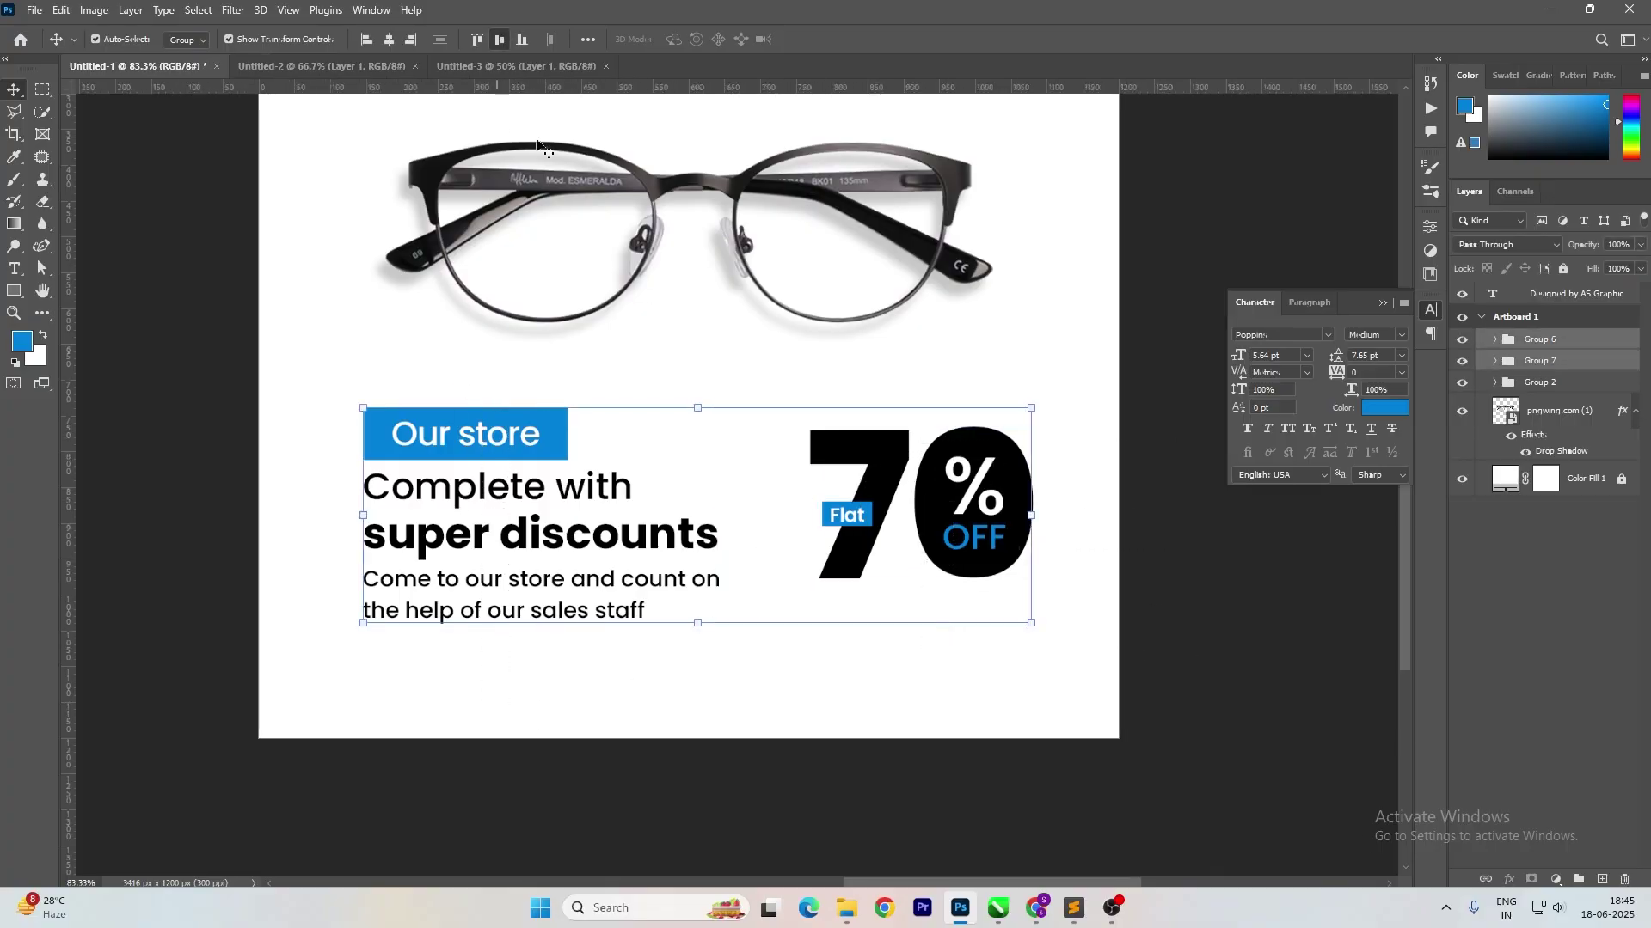
pyautogui.click(499, 39)
pyautogui.hotkey('ctrl', 'g')
# Center the combined text and offer group horizontally on the artboard and nudge it up.
pyautogui.click(389, 39)
pyautogui.hotkey('shift', 'Up')
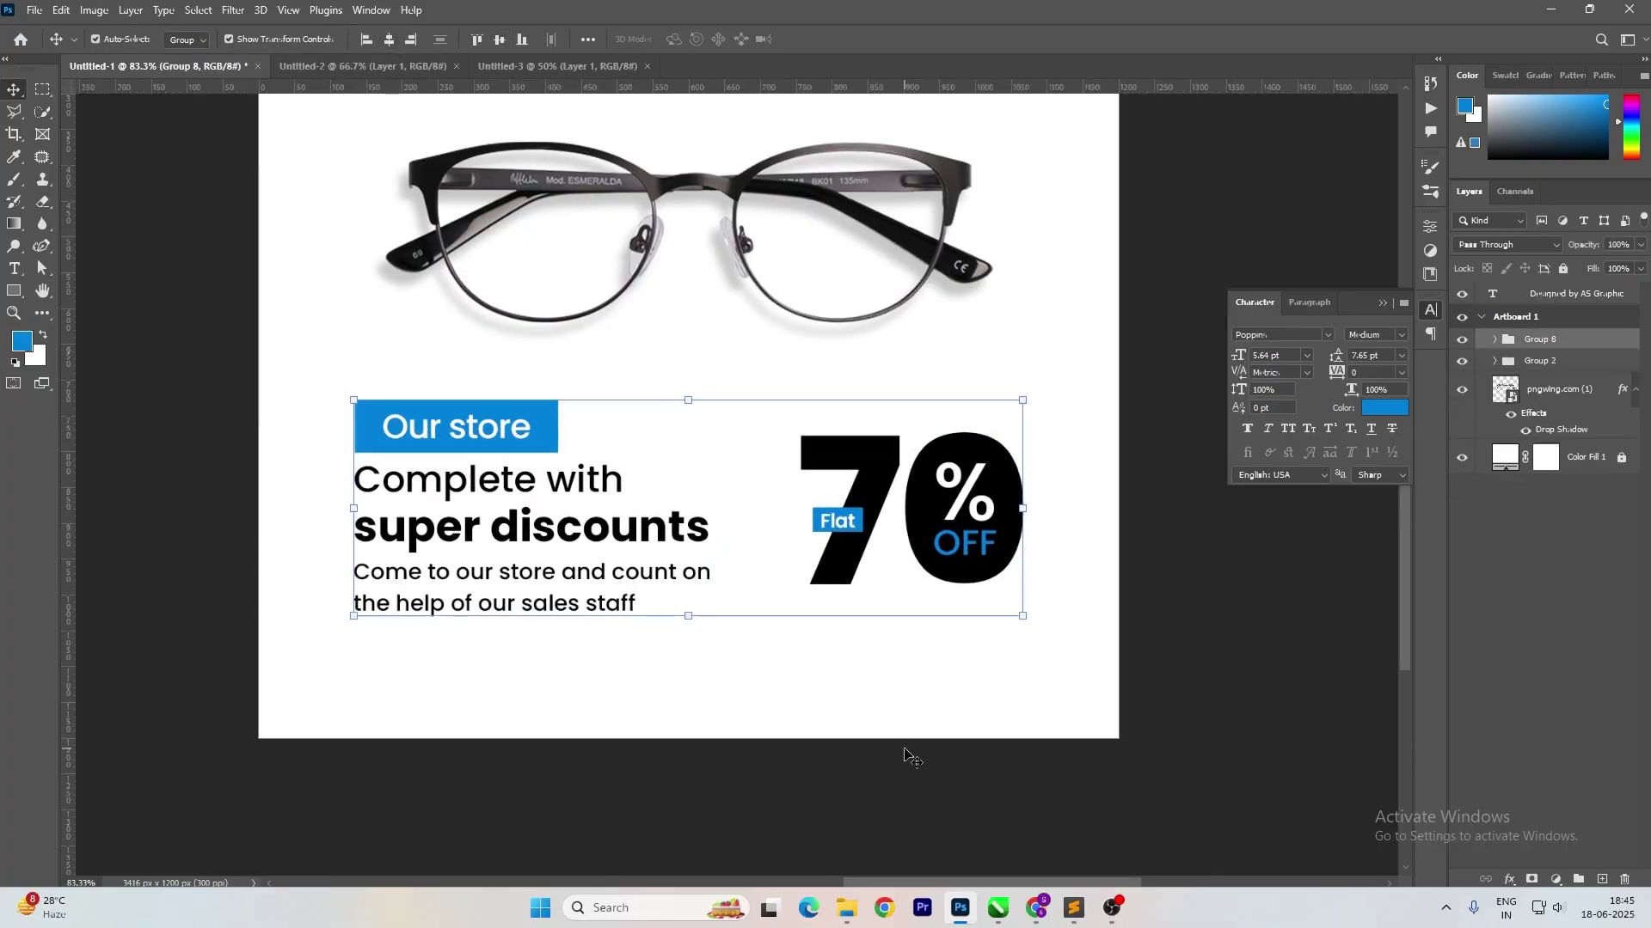
pyautogui.hotkey('shift', 'Up')
# Select the glasses together with the text and offer group and nudge both upward on the artboard.
pyautogui.scroll(-9, 865, 637)
pyautogui.keyDown('shift'); pyautogui.click(730, 454); pyautogui.keyUp('shift')
pyautogui.hotkey('shift', 'Up')
pyautogui.hotkey('shift', 'Up')
pyautogui.hotkey('shift', 'Up')
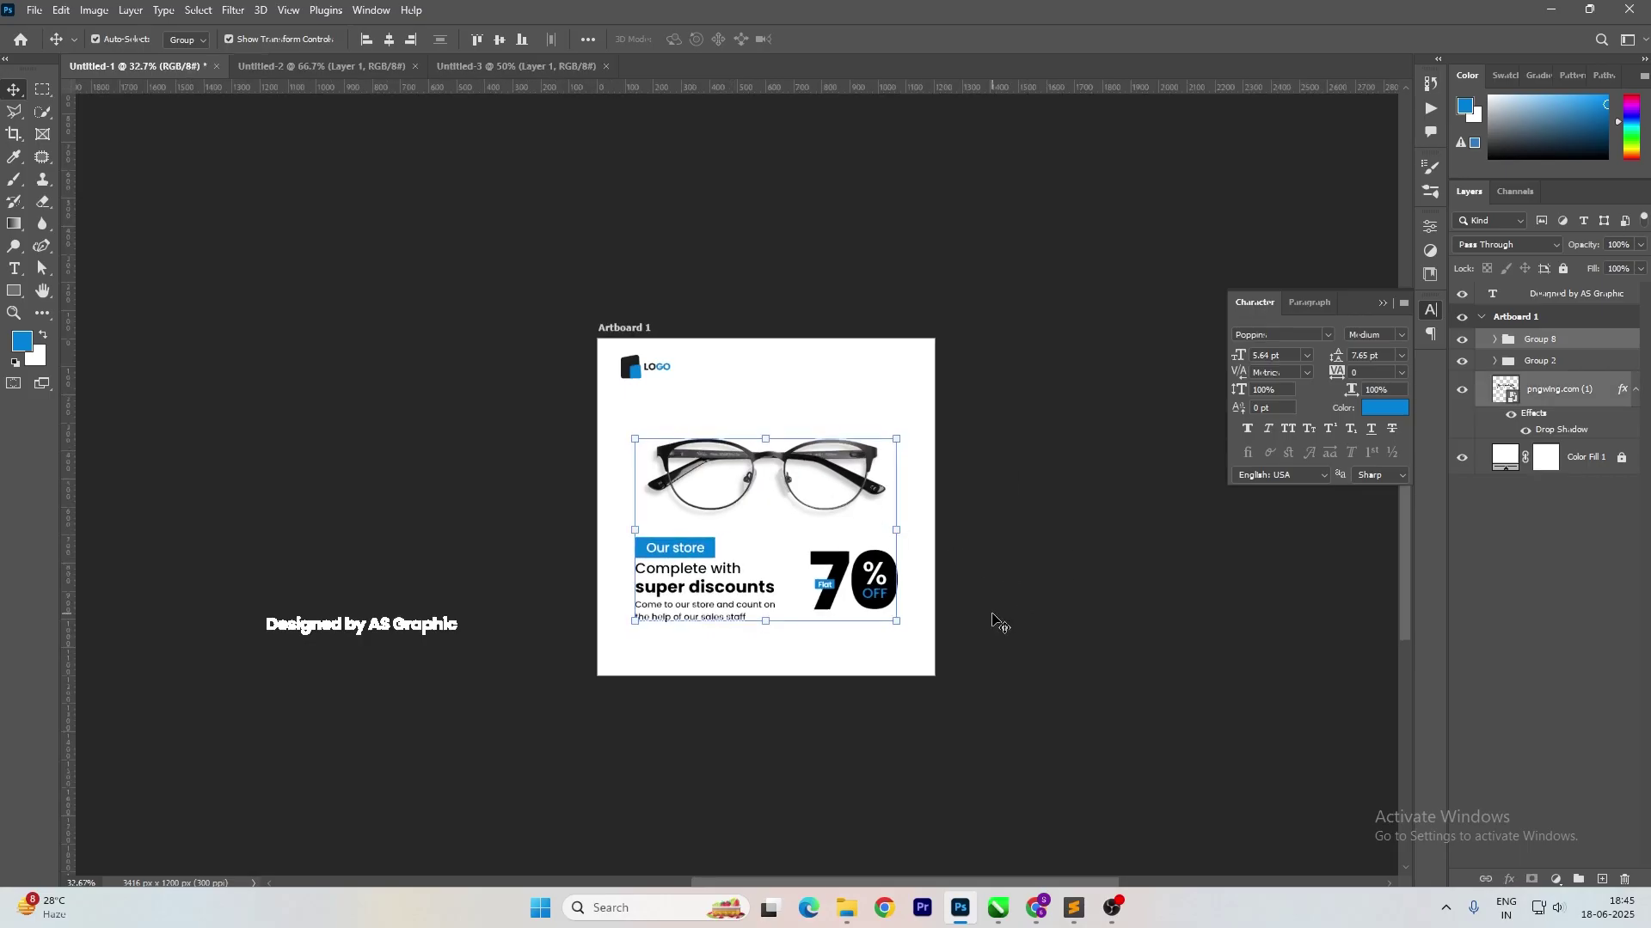
pyautogui.moveTo(1024, 632); pyautogui.dragTo(870, 563)
pyautogui.click(980, 624)
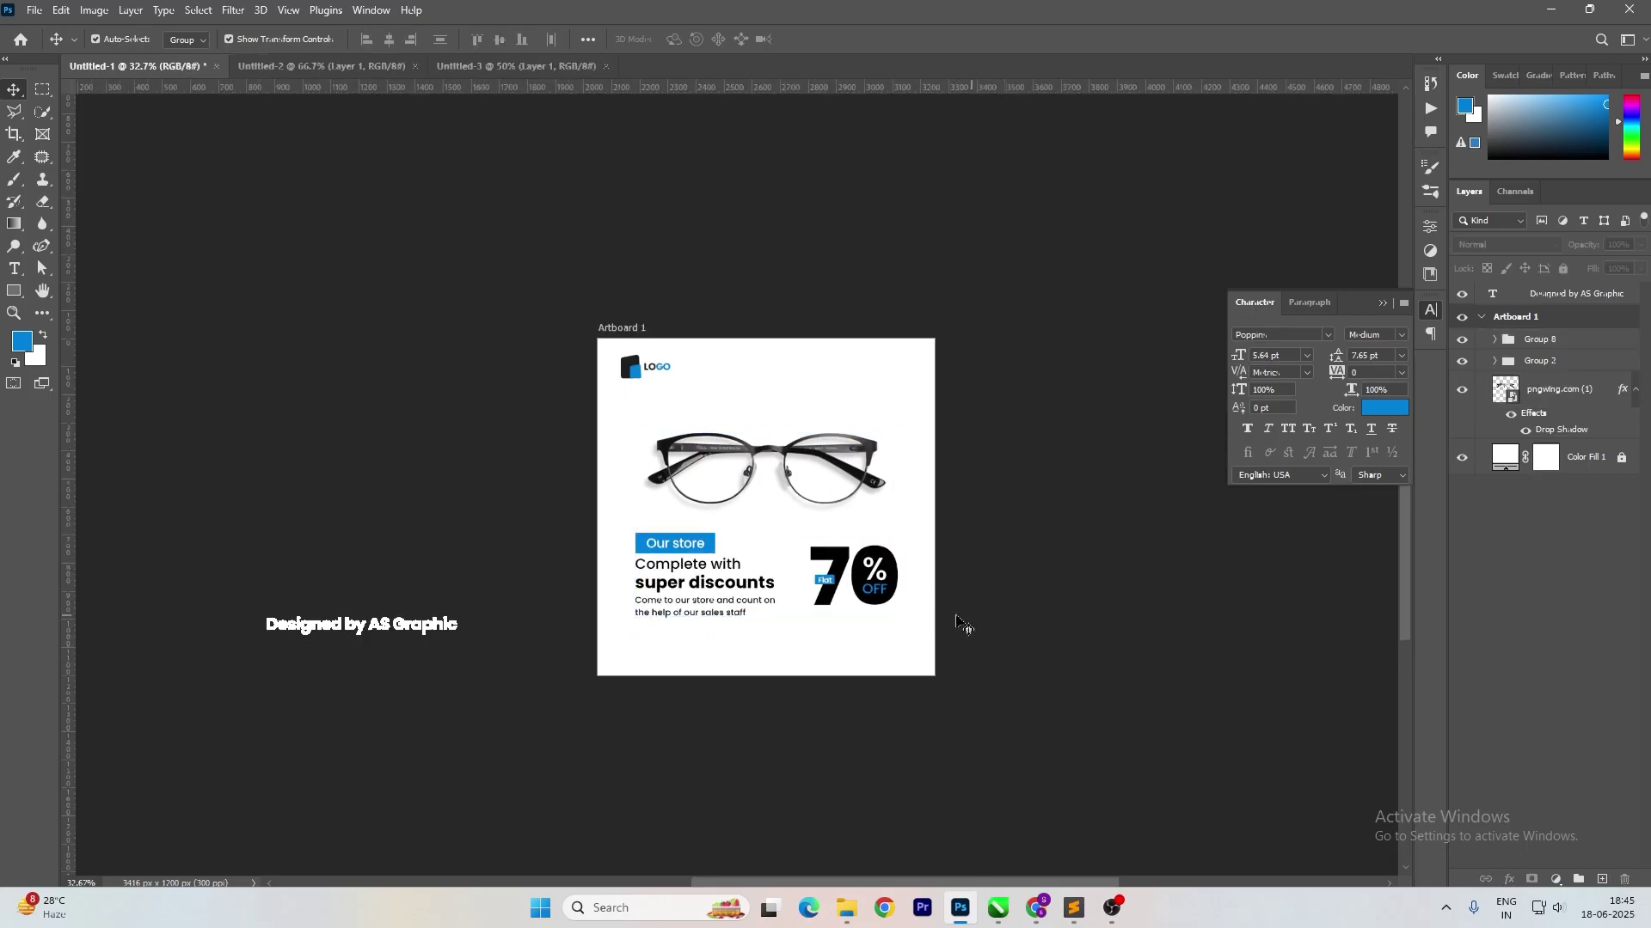
# Scale the text and offer group down to about 91% and nudge it up closer to the glasses.
pyautogui.scroll(3, 899, 601)
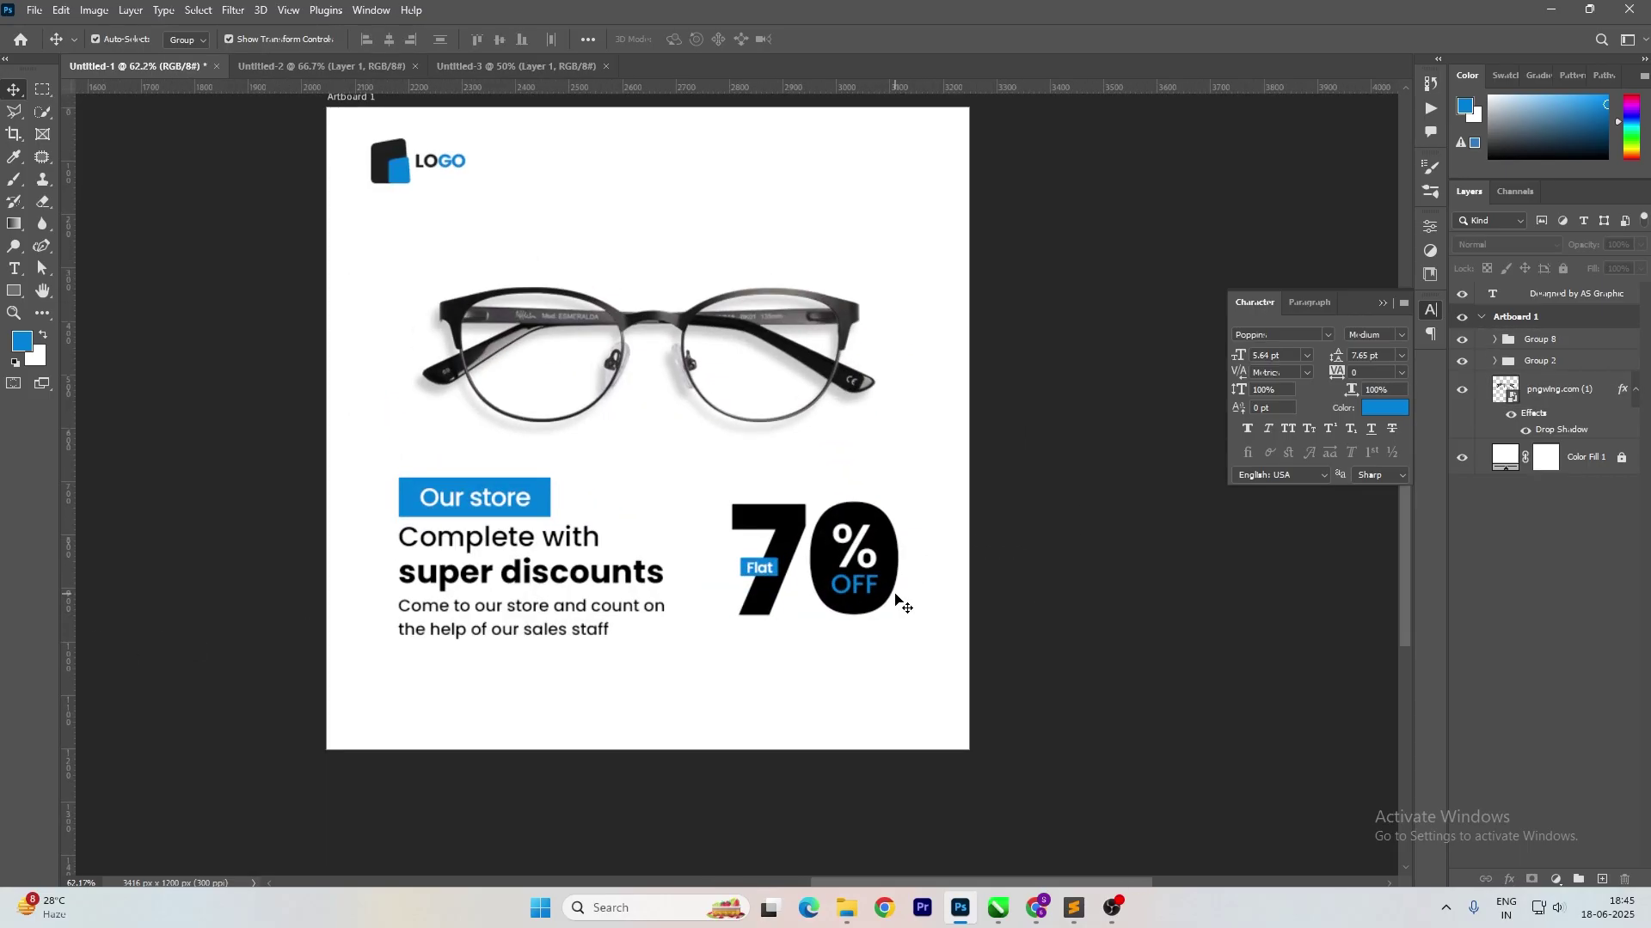
pyautogui.scroll(-2, 930, 636)
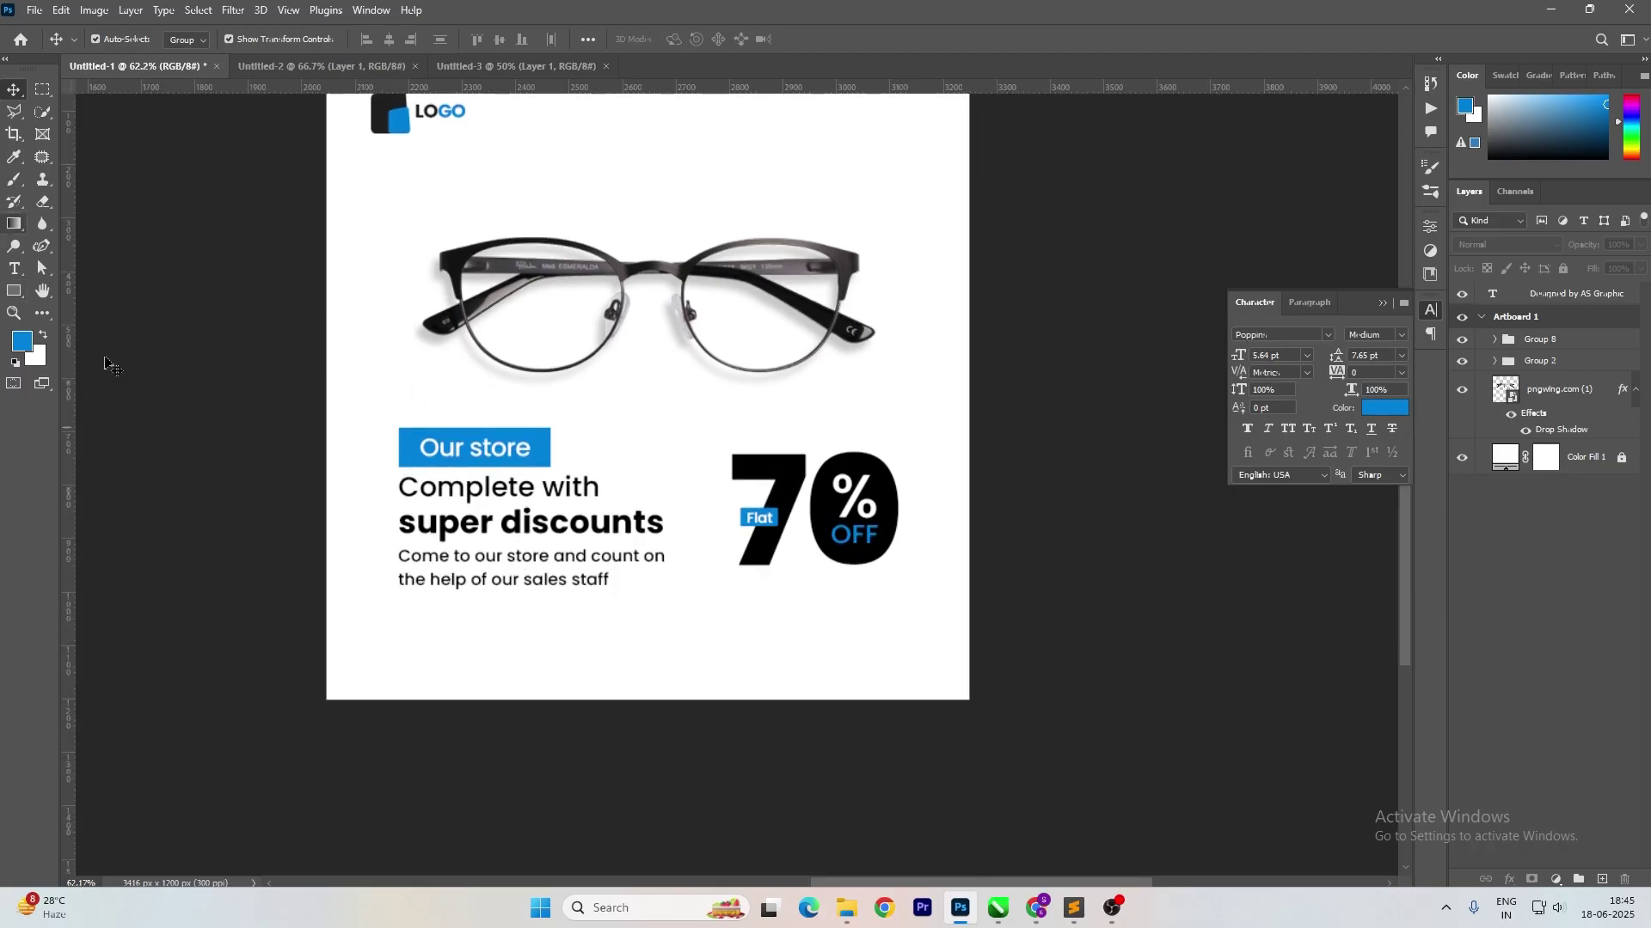
pyautogui.moveTo(986, 656); pyautogui.dragTo(671, 515)
pyautogui.moveTo(903, 594); pyautogui.dragTo(874, 604)
pyautogui.hotkey('shift', 'Up')
pyautogui.hotkey('shift', 'Up')
pyautogui.hotkey('shift', 'Up')
pyautogui.hotkey('shift', 'Up')
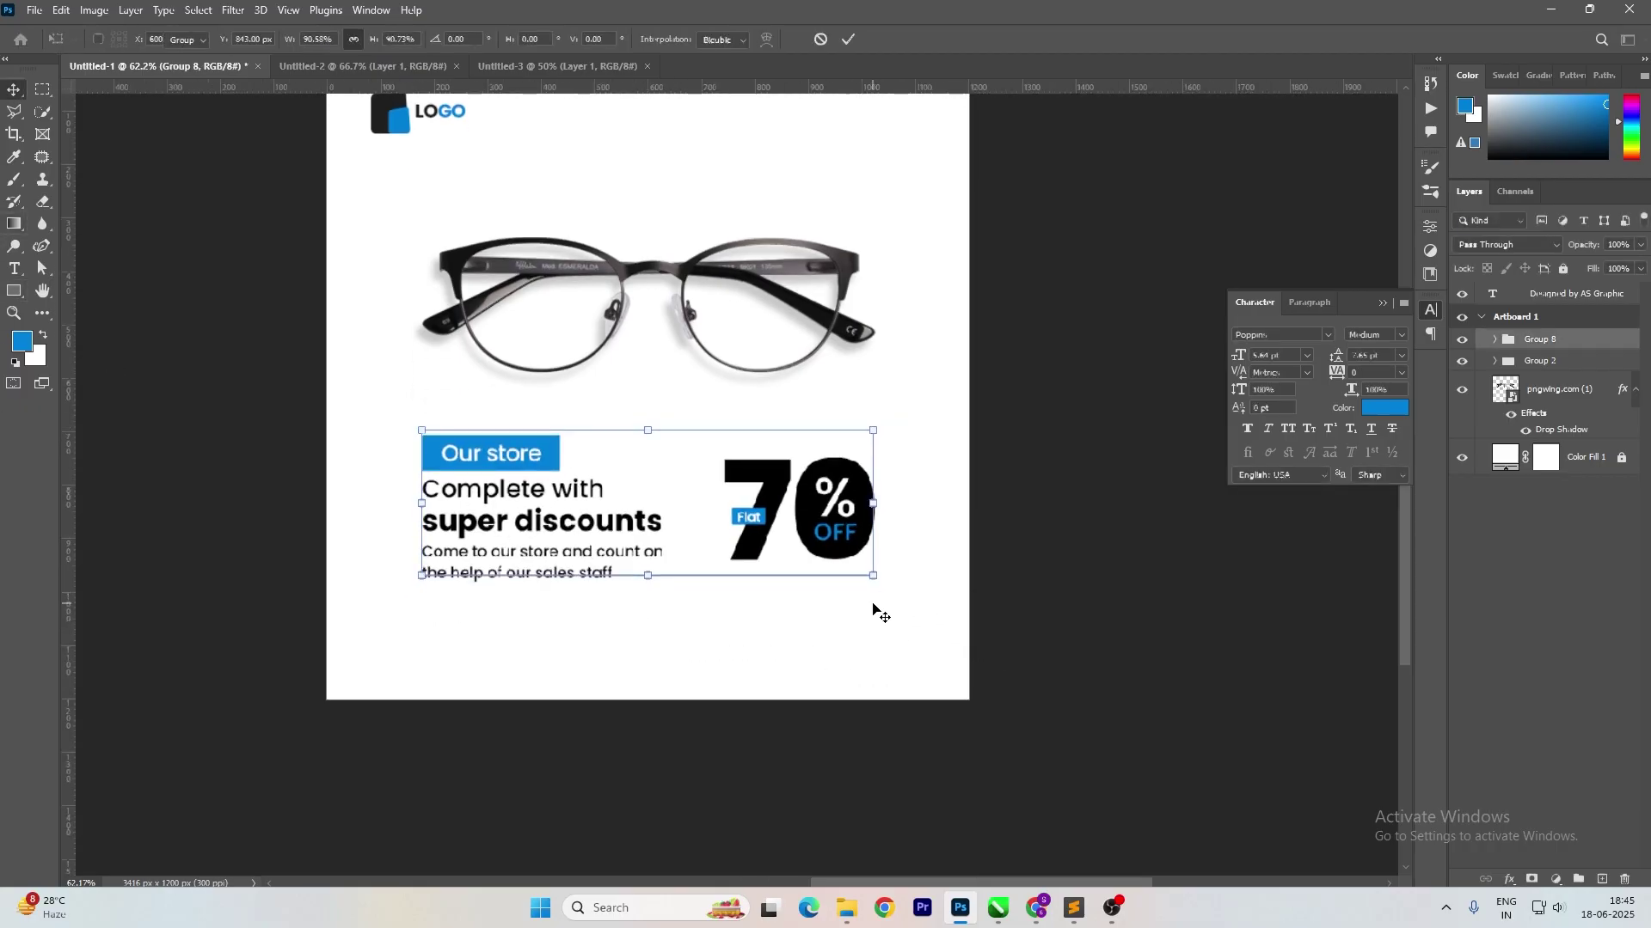
pyautogui.press('Return')
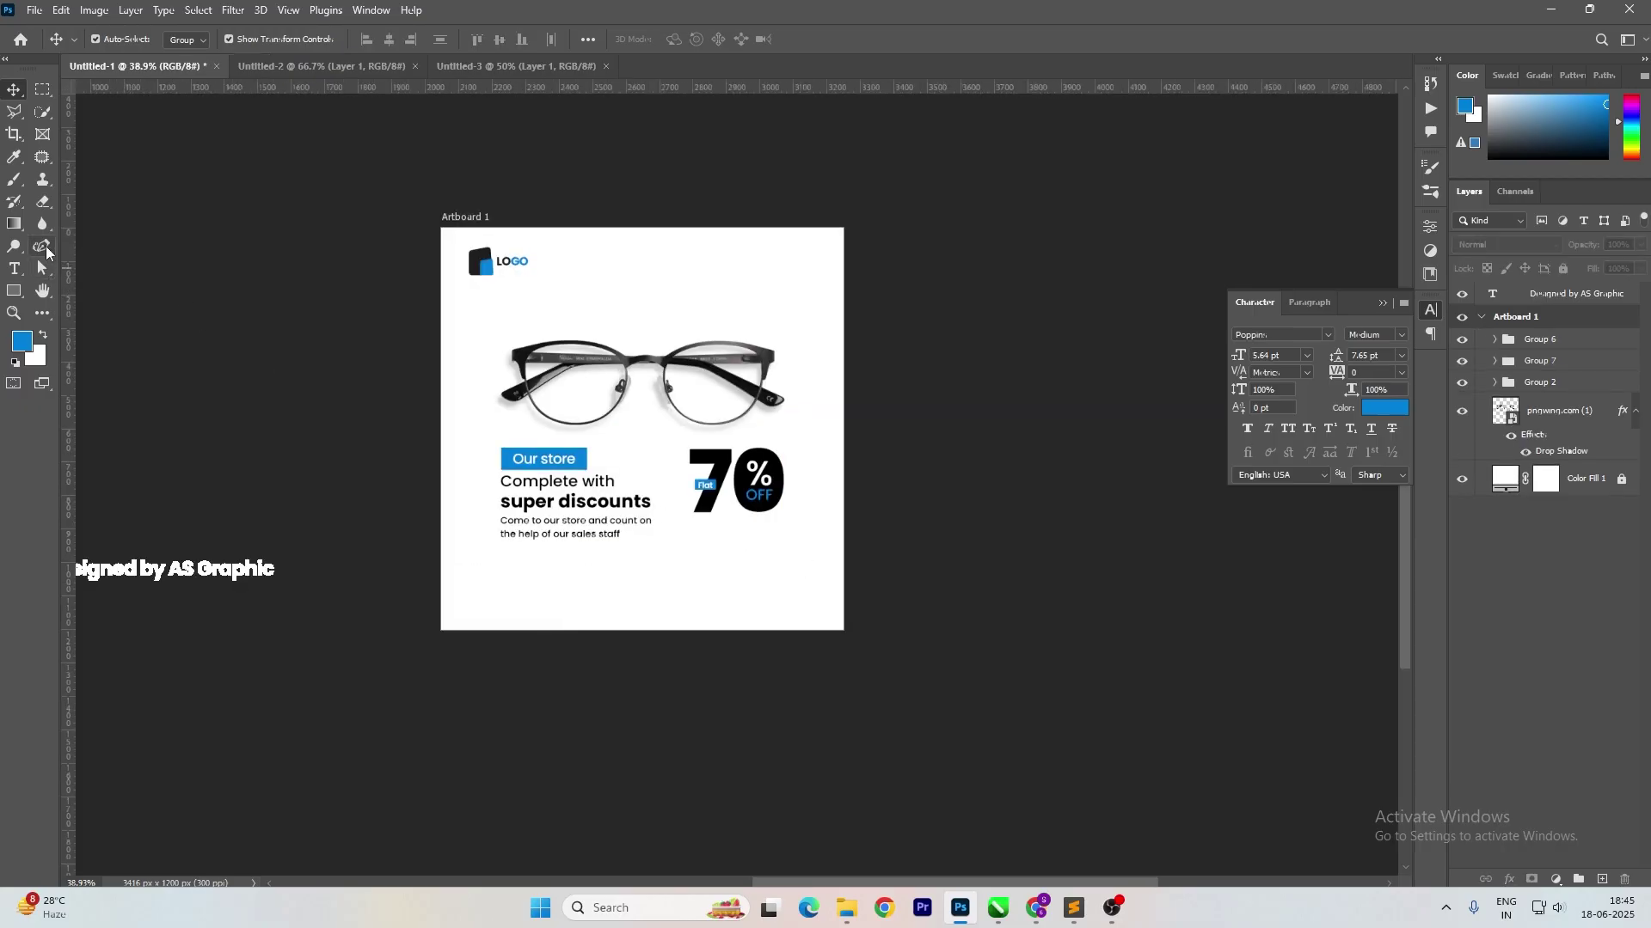
# Draw a wavy curve with a center loop across the artboard's lower part, about 1431 px wide and 248 px high, using the Curvature Pen.
pyautogui.press('p')
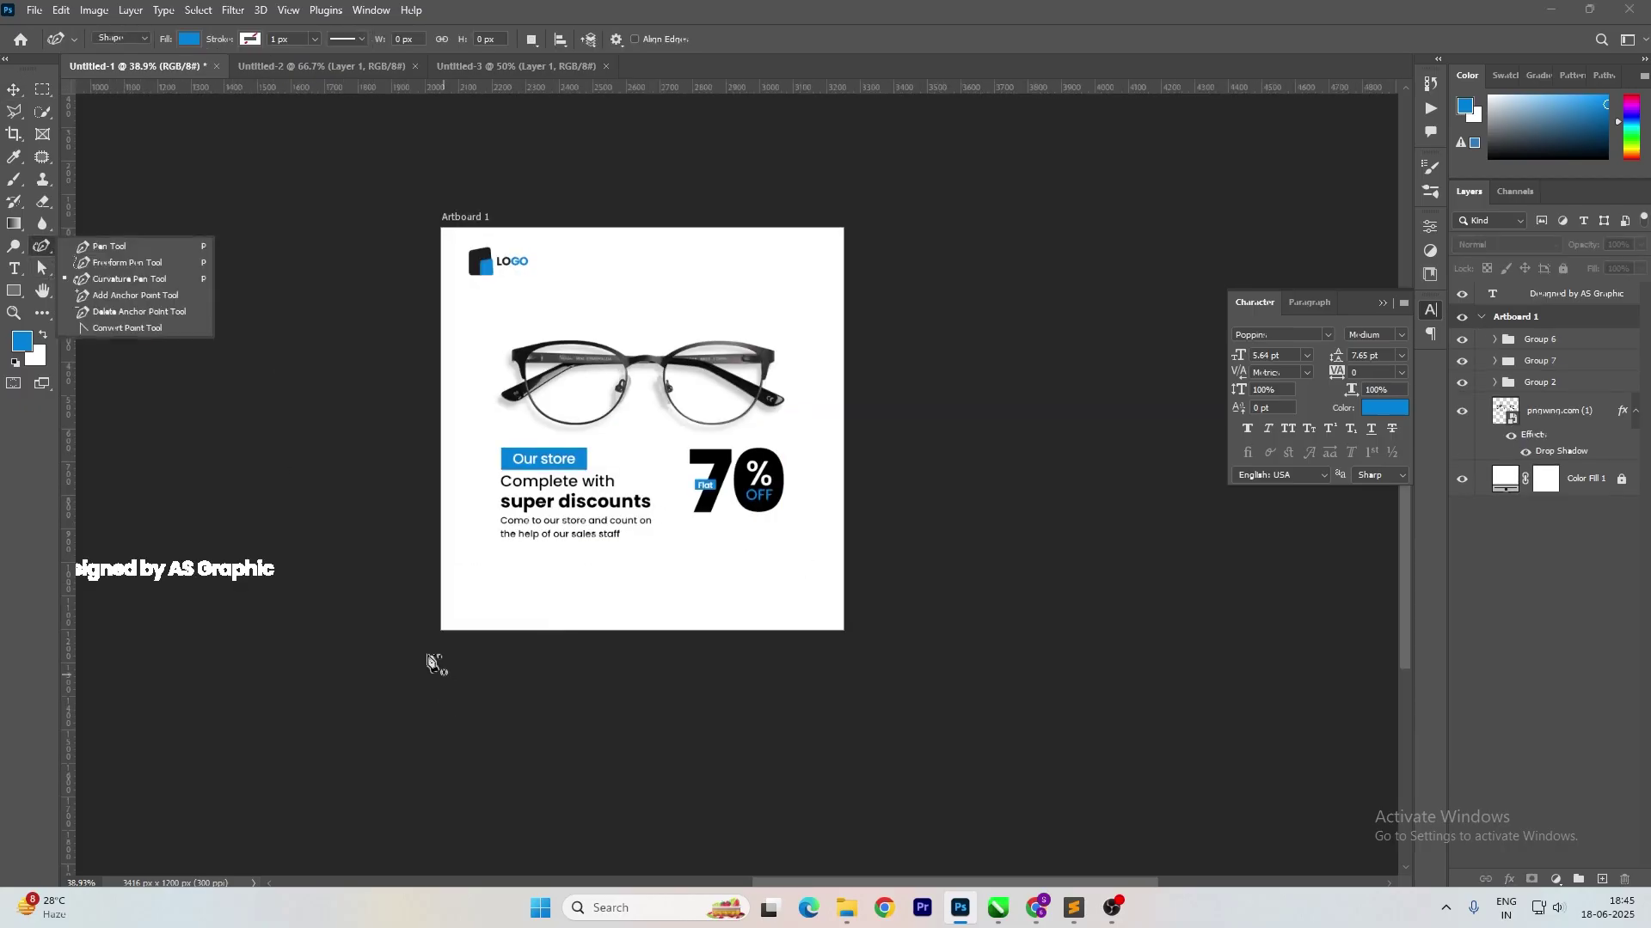
pyautogui.click(416, 591)
pyautogui.hotkey('ctrl', 'z')
pyautogui.click(411, 562)
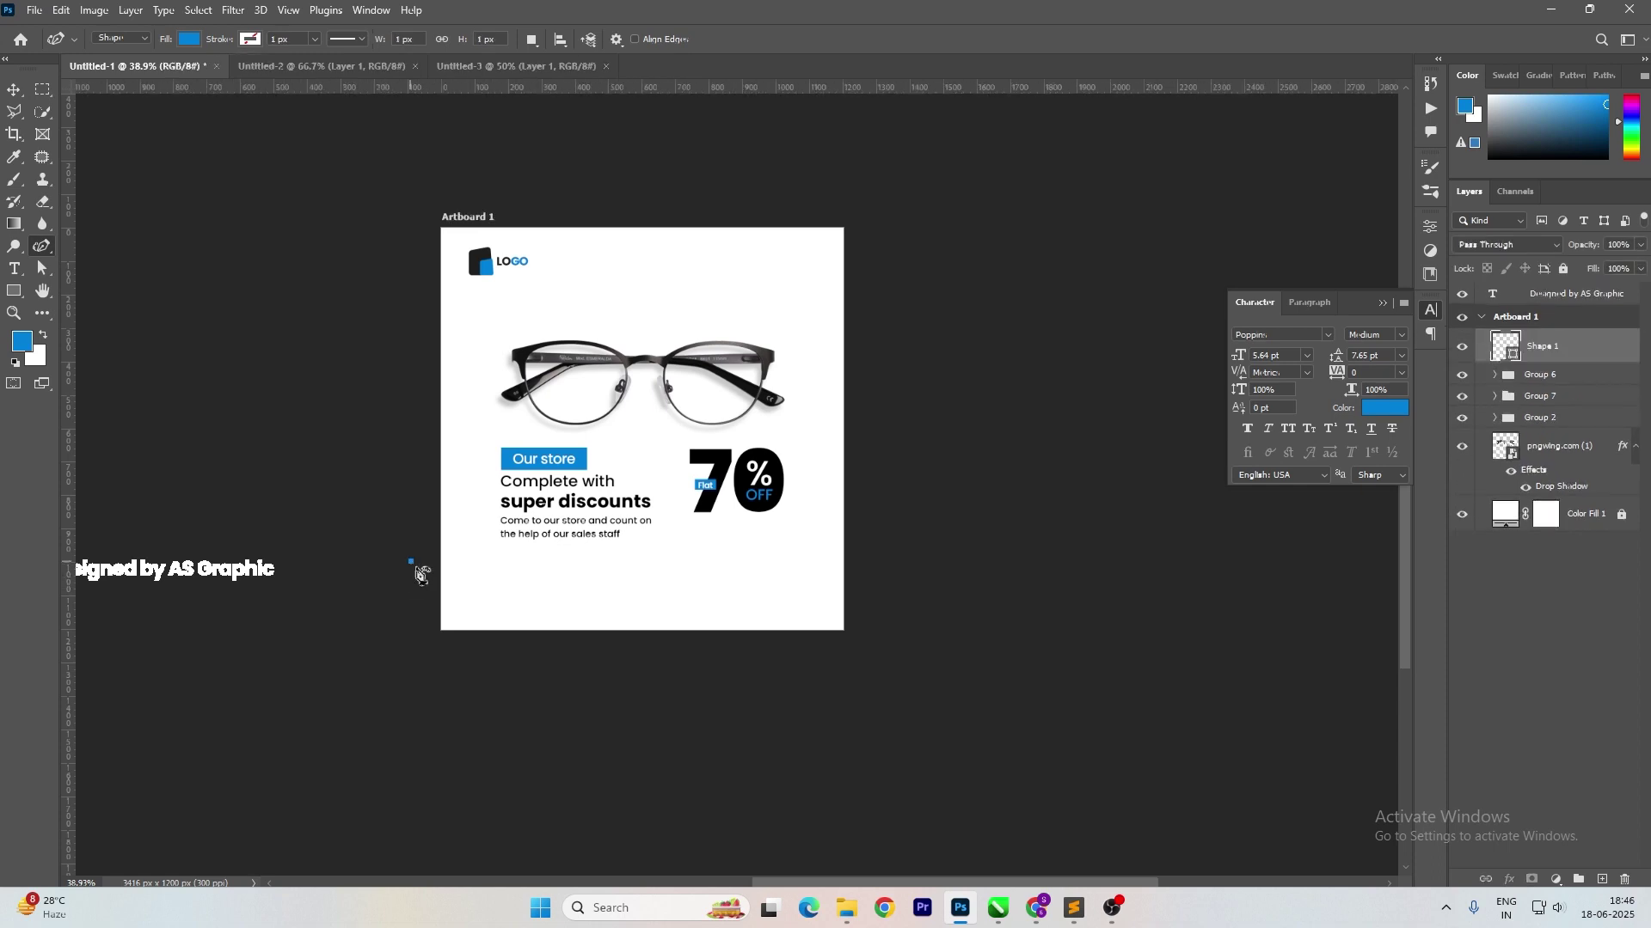
pyautogui.click(652, 595)
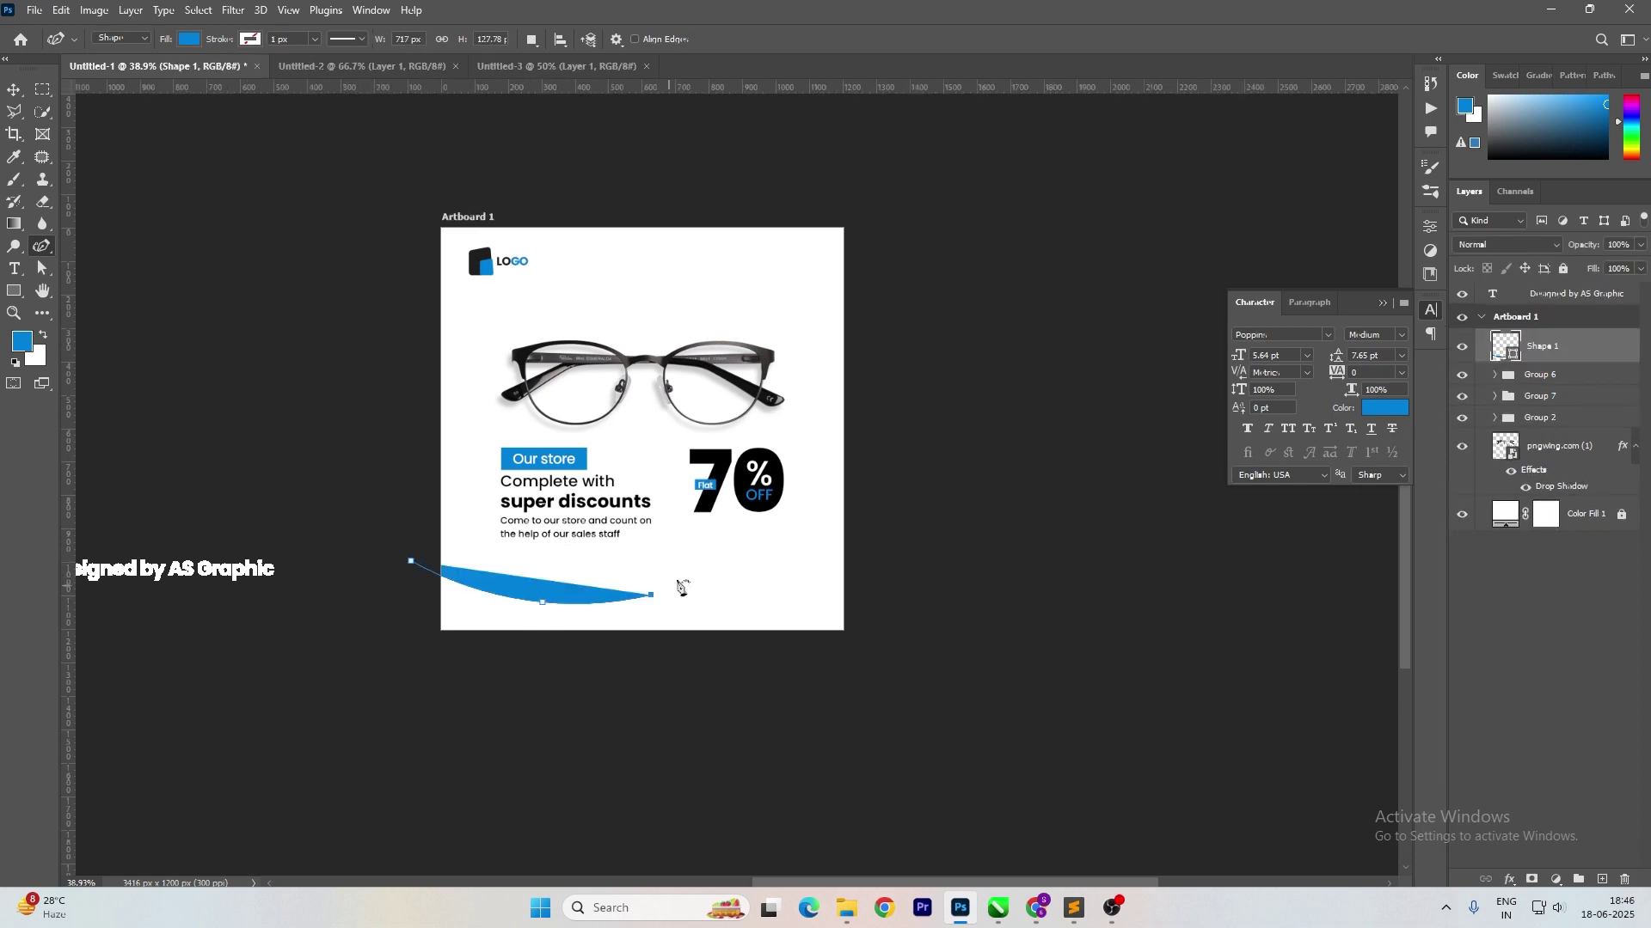
pyautogui.click(706, 543)
pyautogui.click(685, 525)
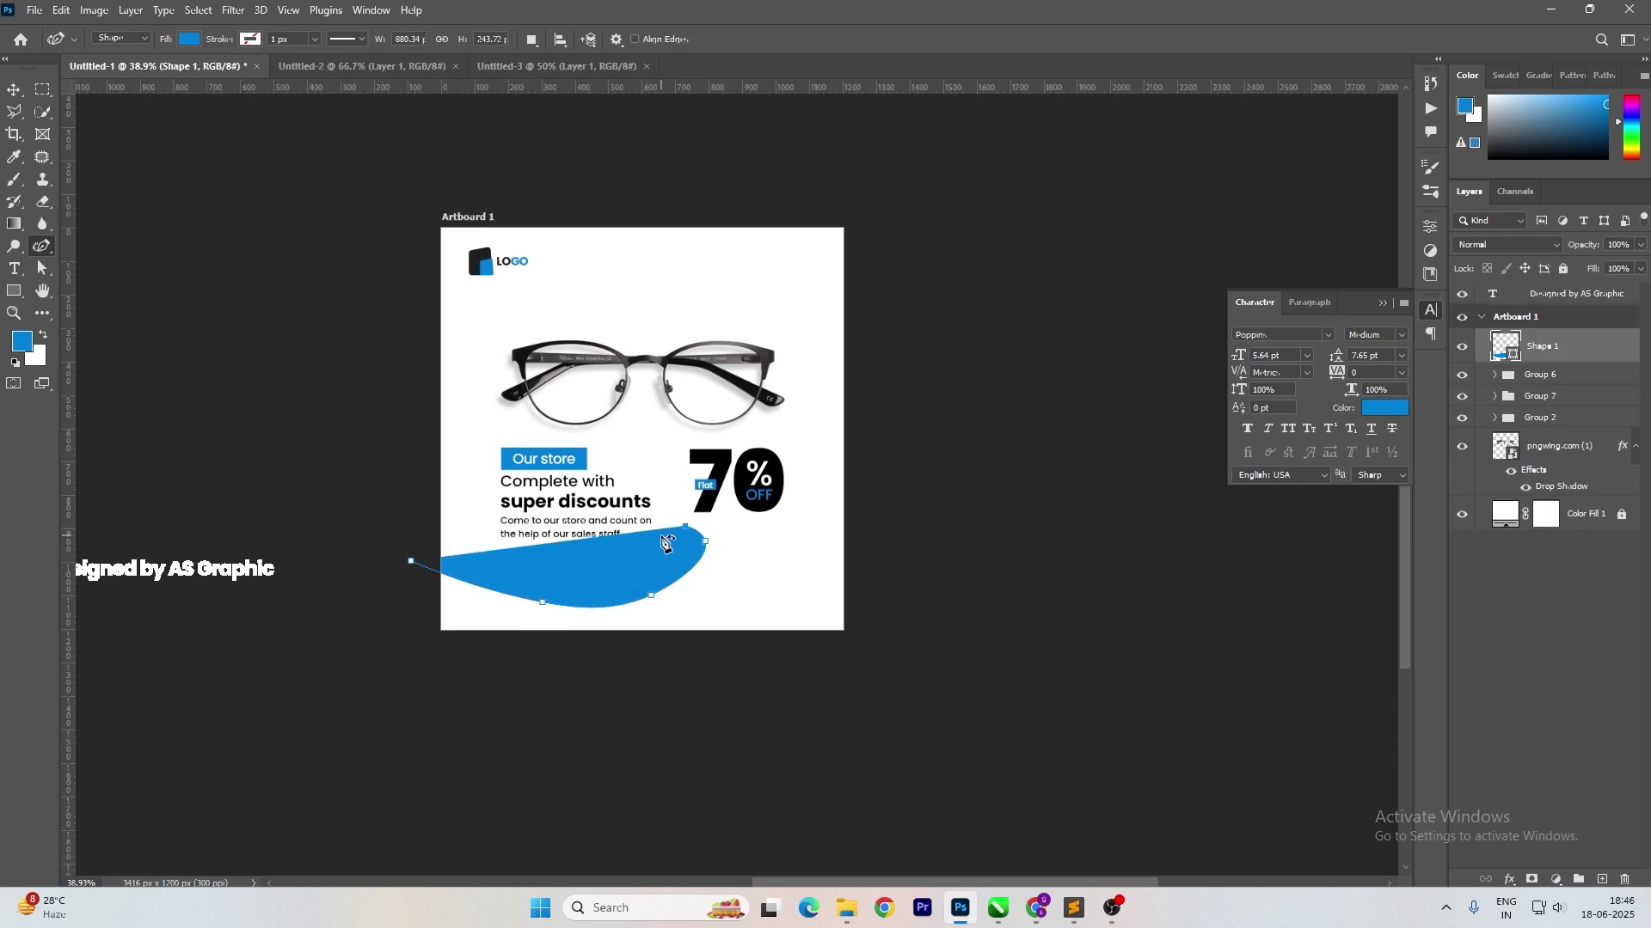
pyautogui.click(690, 587)
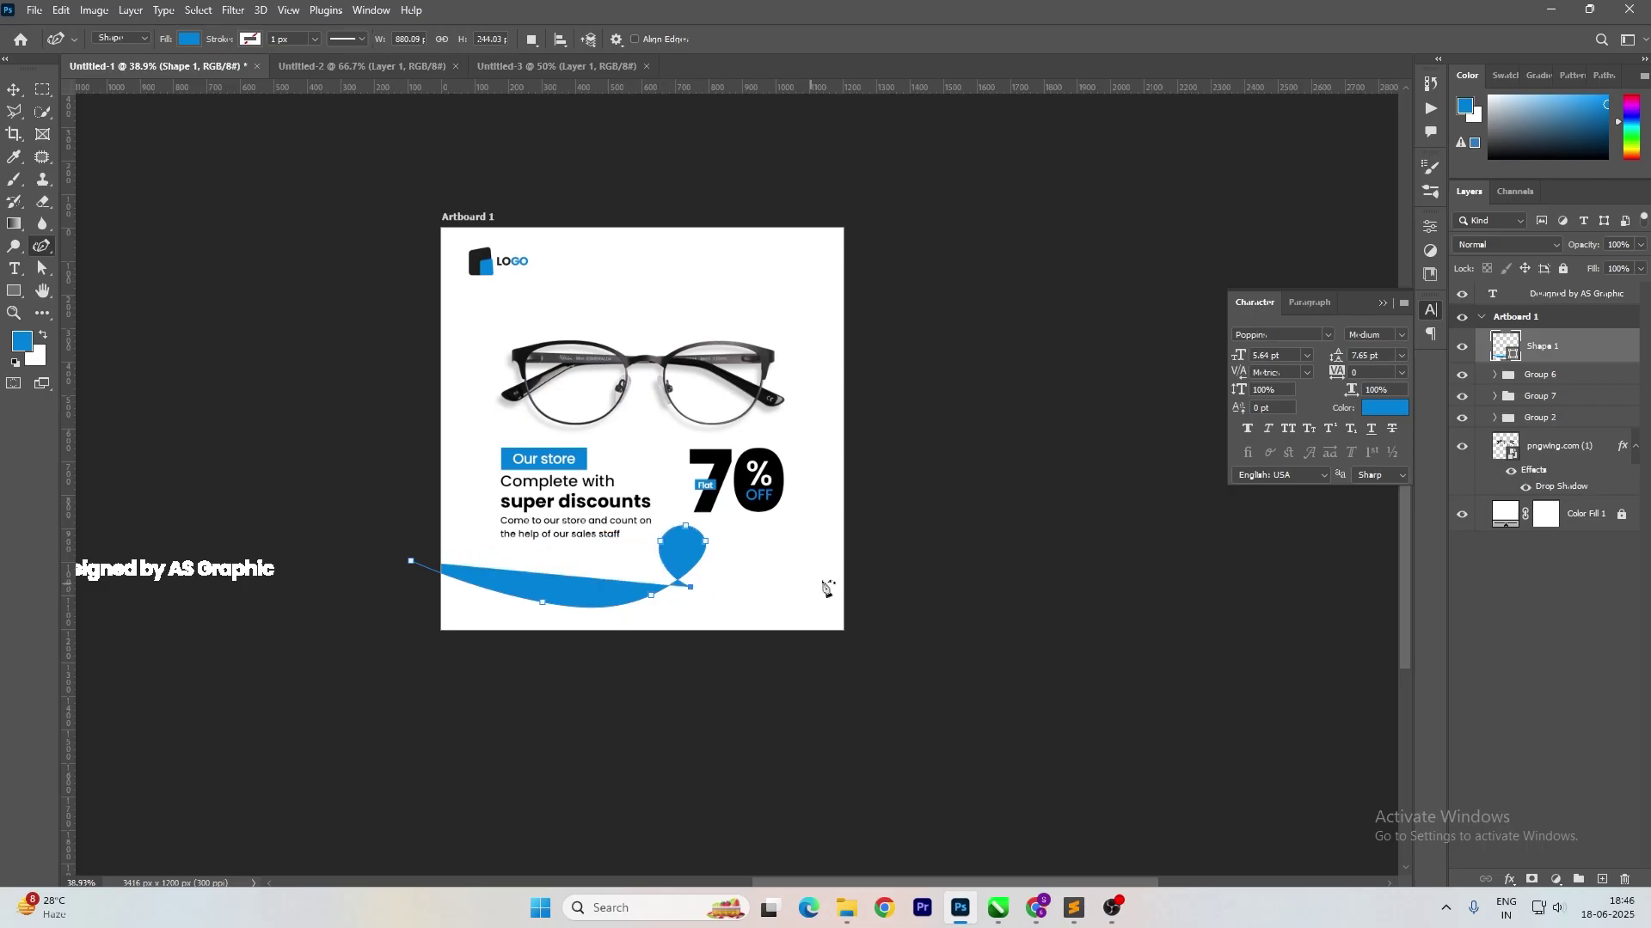
pyautogui.click(774, 609)
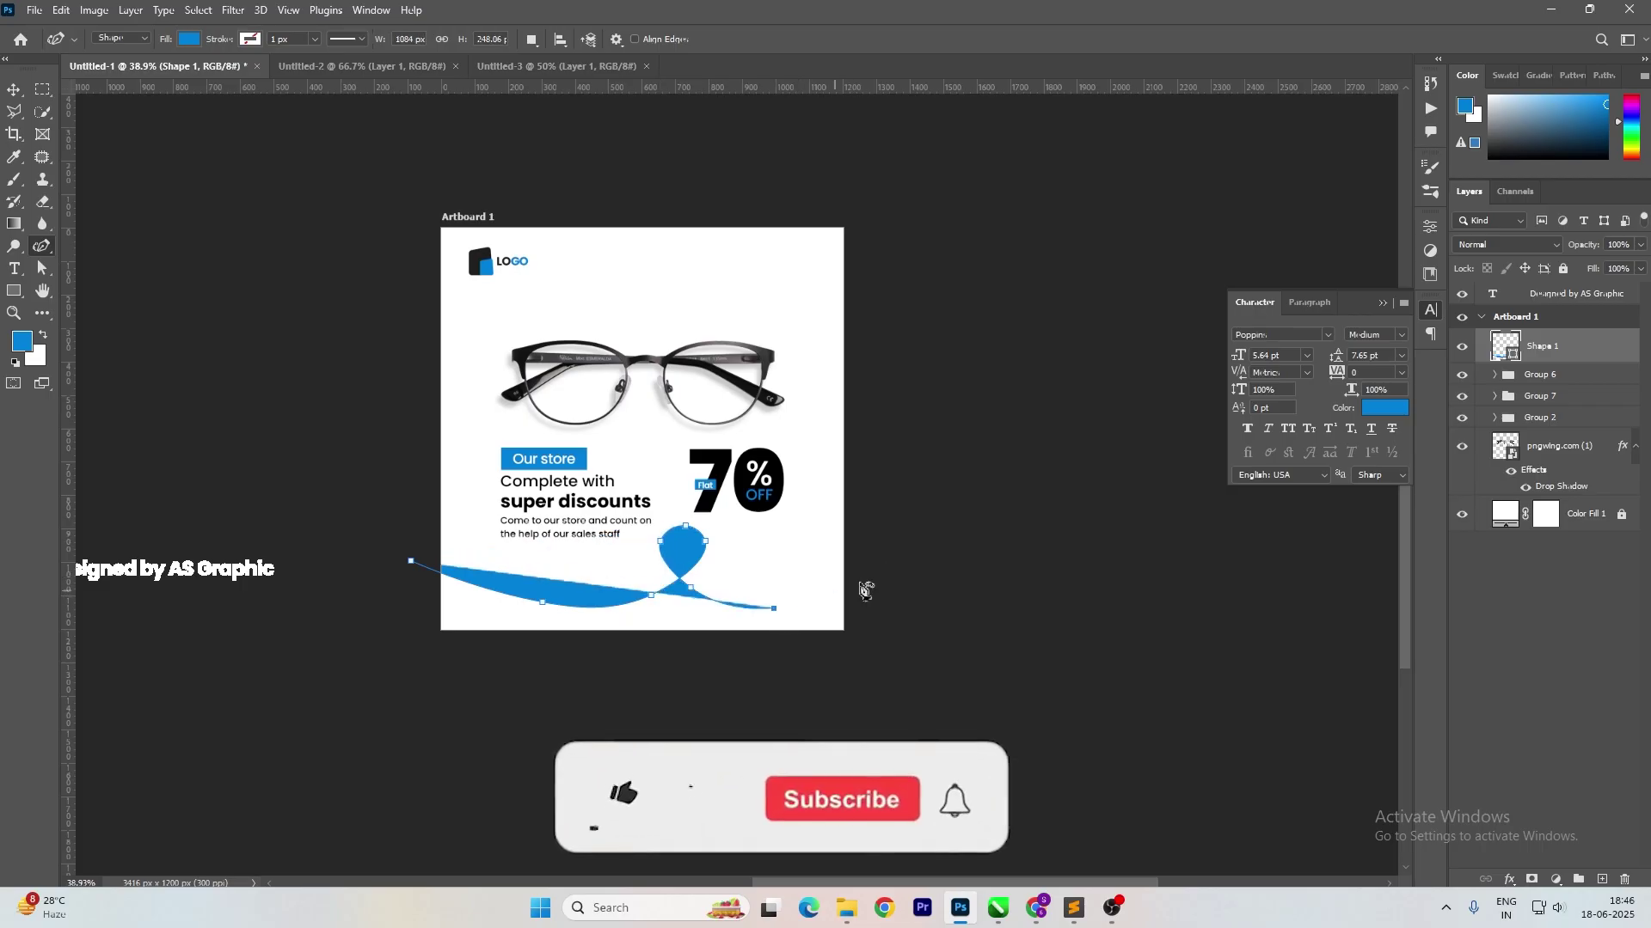
pyautogui.click(891, 542)
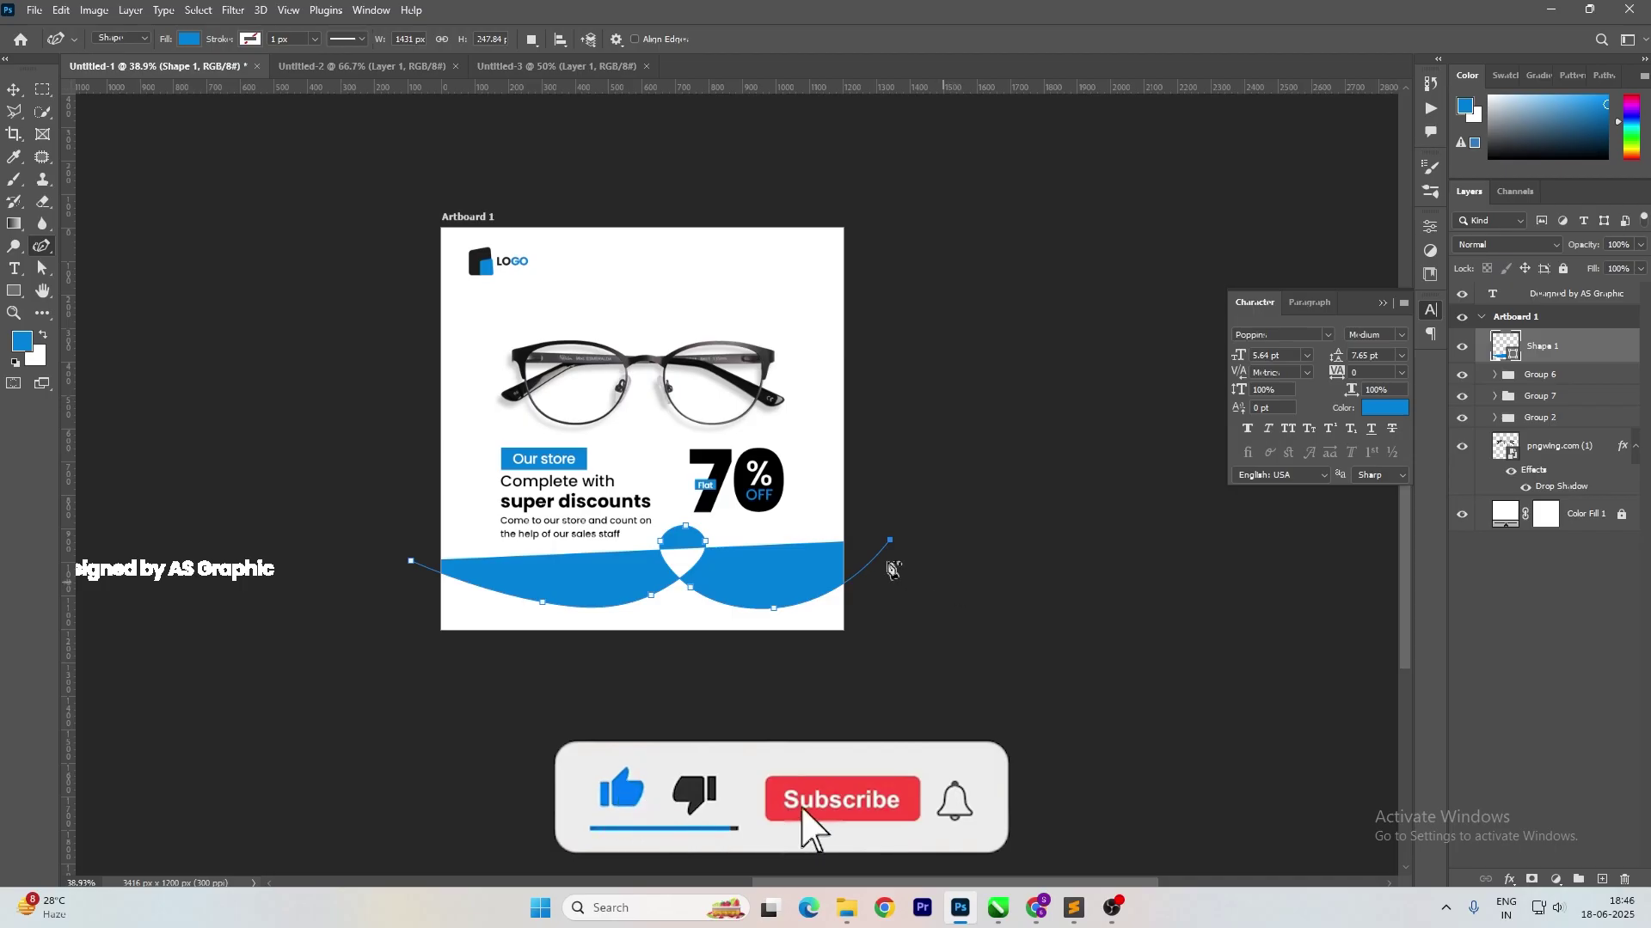
# Remove the looping curve's fill and give it a blue stroke 20 px wide.
pyautogui.click(188, 39)
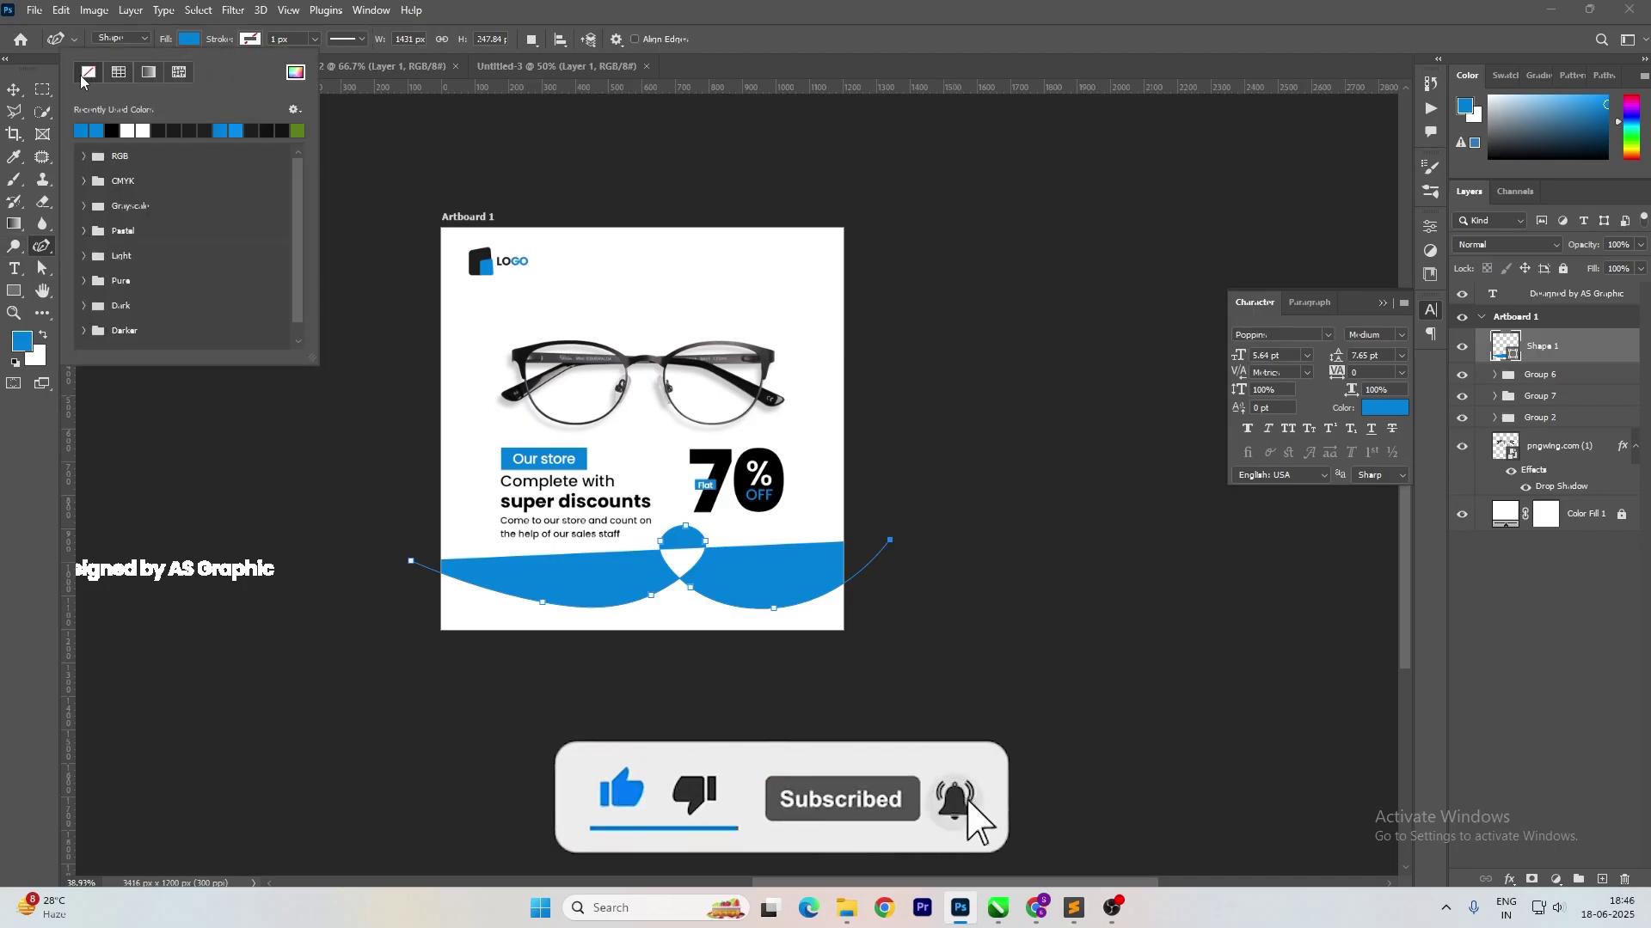
pyautogui.click(88, 72)
pyautogui.click(249, 38)
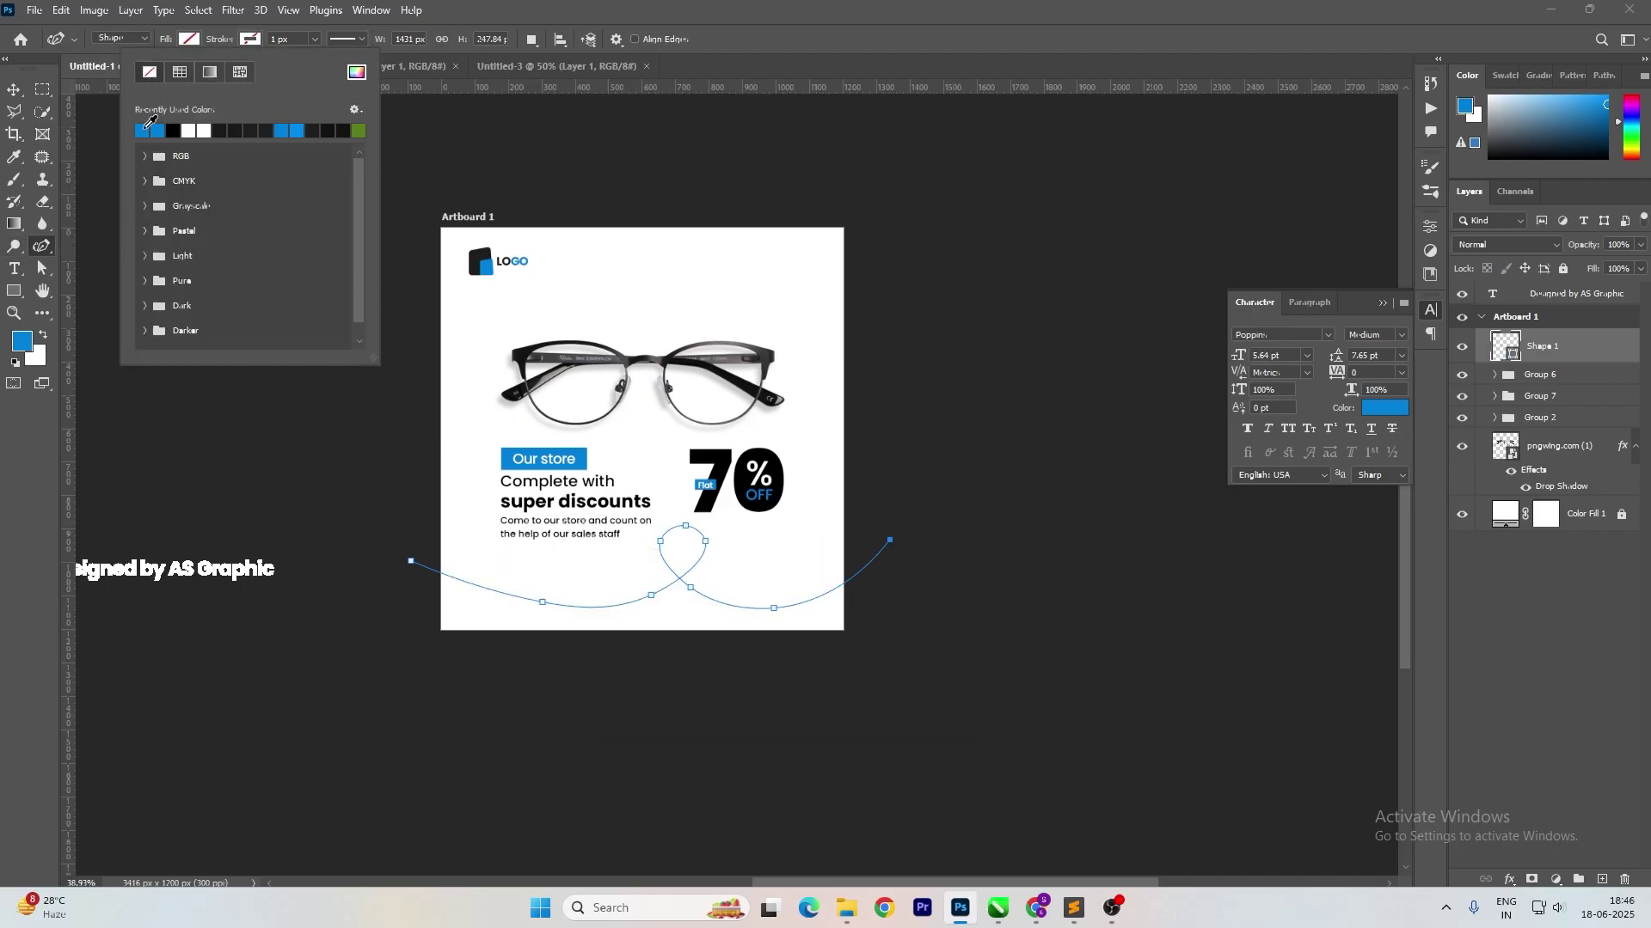
pyautogui.moveTo(300, 43); pyautogui.dragTo(234, 48)
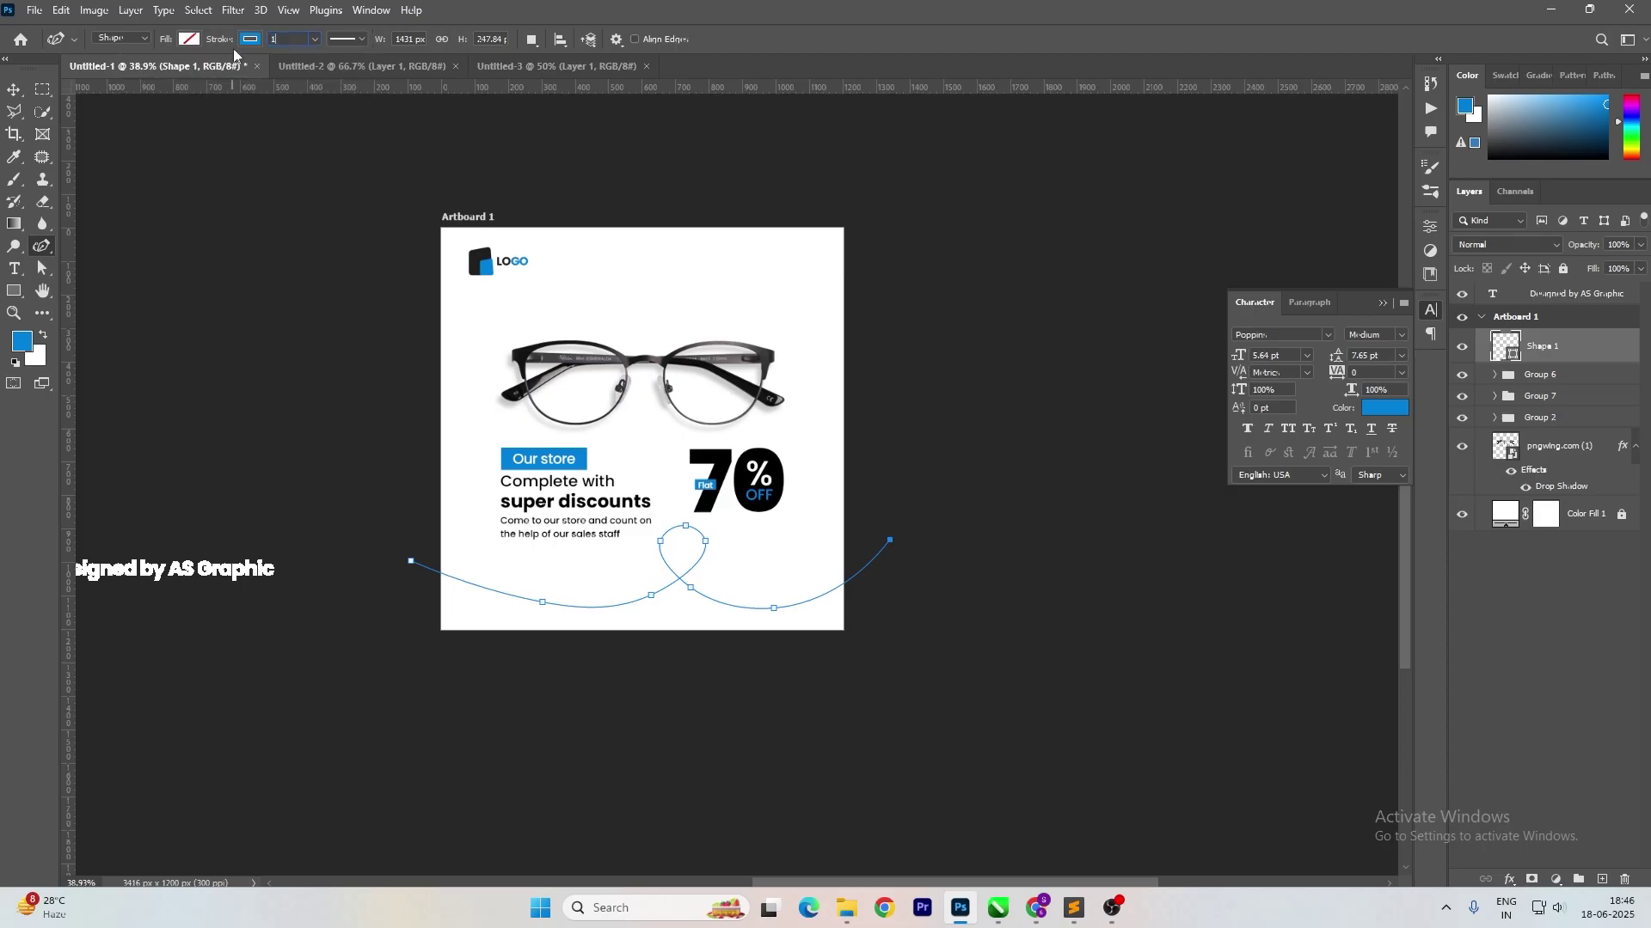
pyautogui.write('0')
pyautogui.press('Return')
pyautogui.click(301, 39)
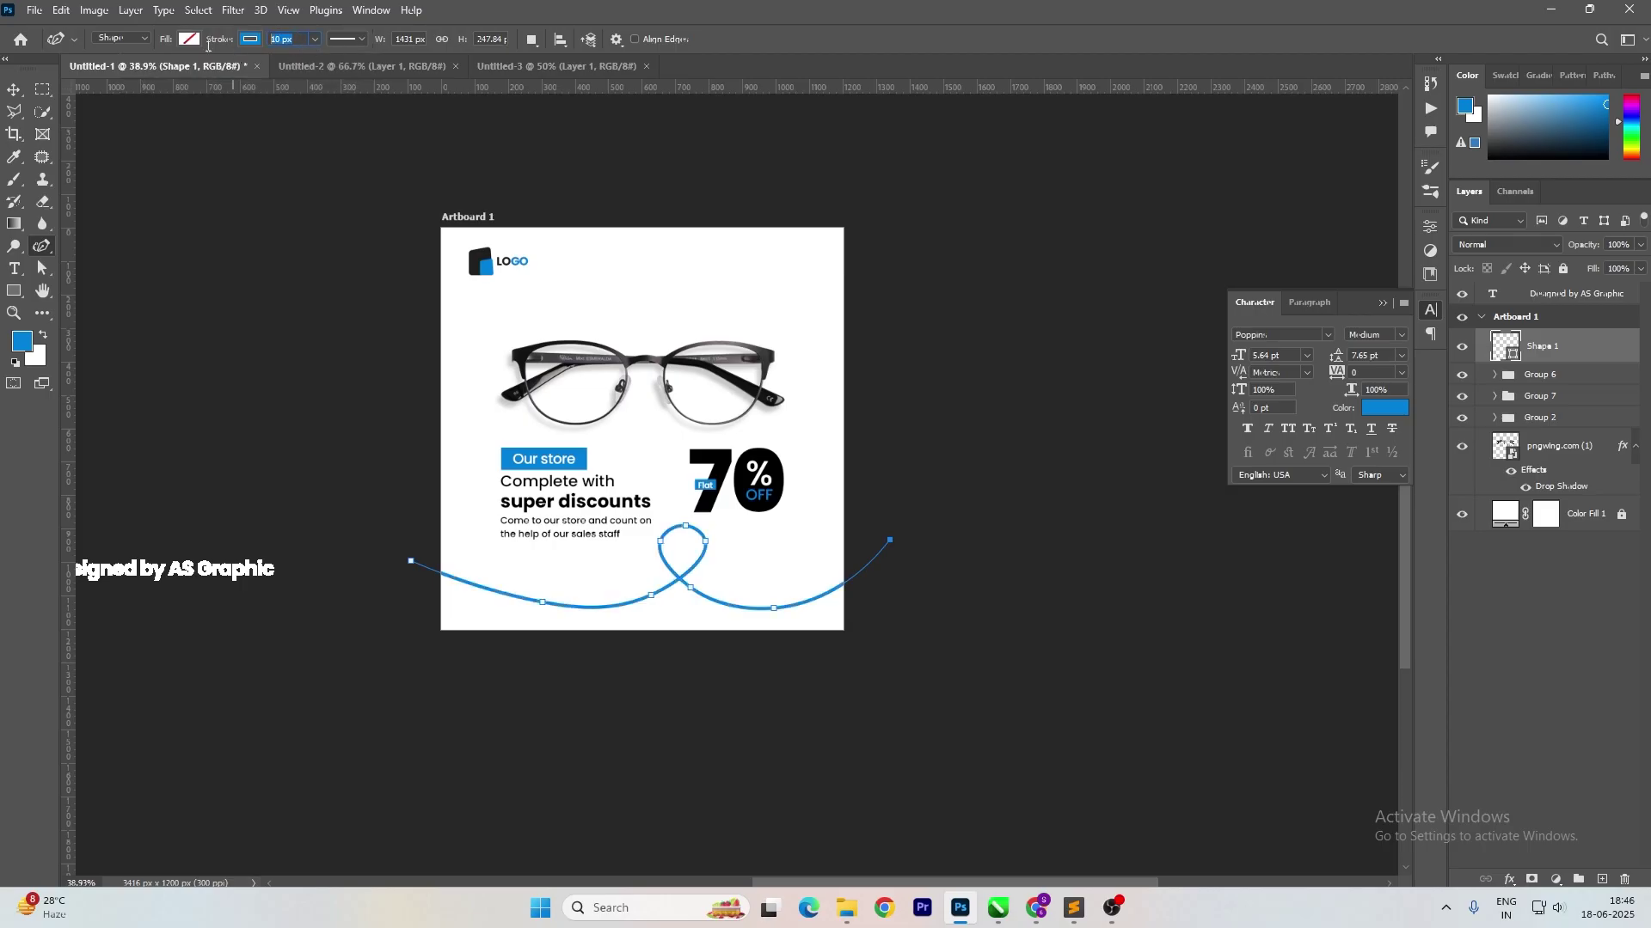
pyautogui.press('Return')
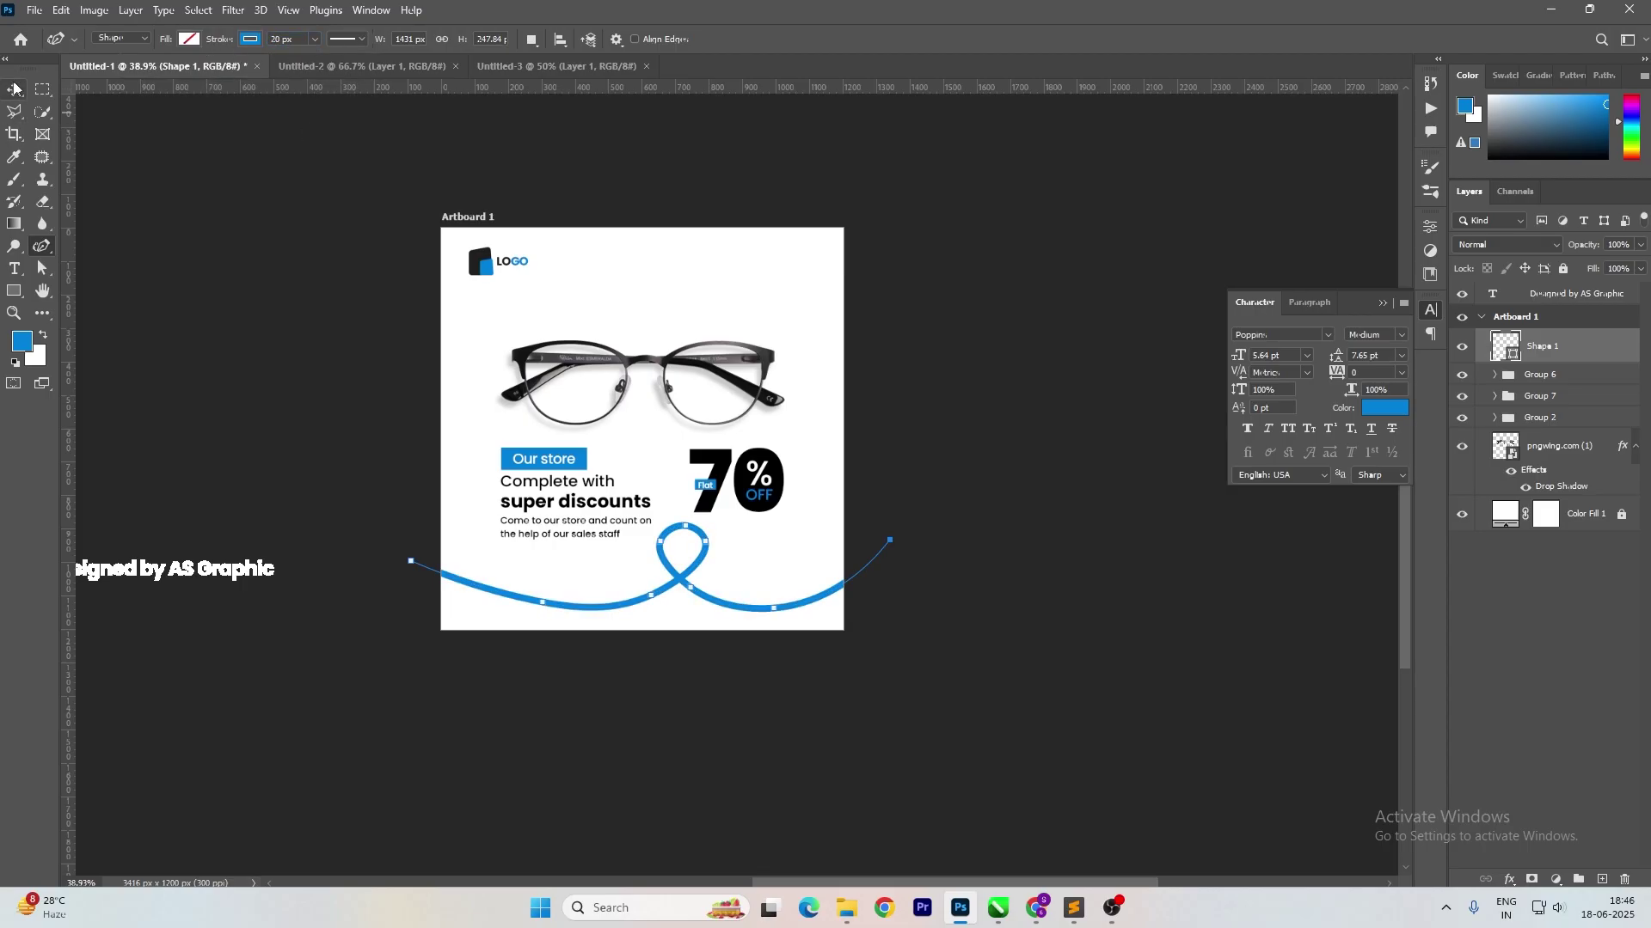
# Rotate the looping curve about -6° and scale it down to about 1280 px wide, still spanning the artboard.
pyautogui.hotkey('ctrl', 't')
pyautogui.moveTo(926, 653); pyautogui.dragTo(951, 618)
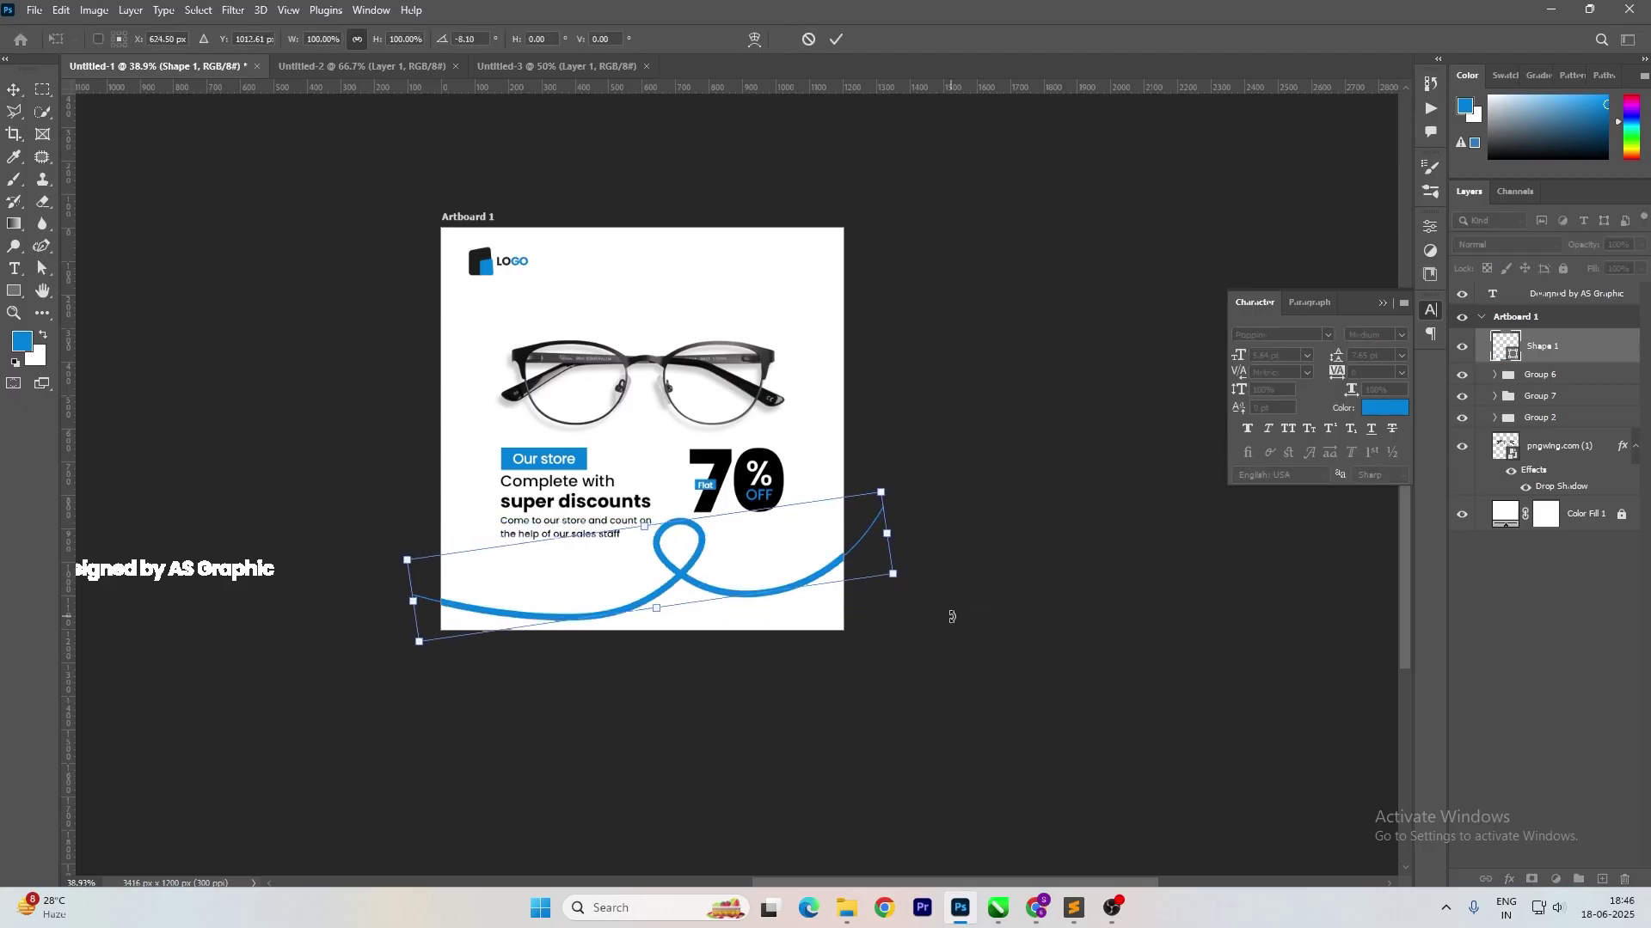
pyautogui.moveTo(875, 493); pyautogui.dragTo(856, 496)
pyautogui.press('Return')
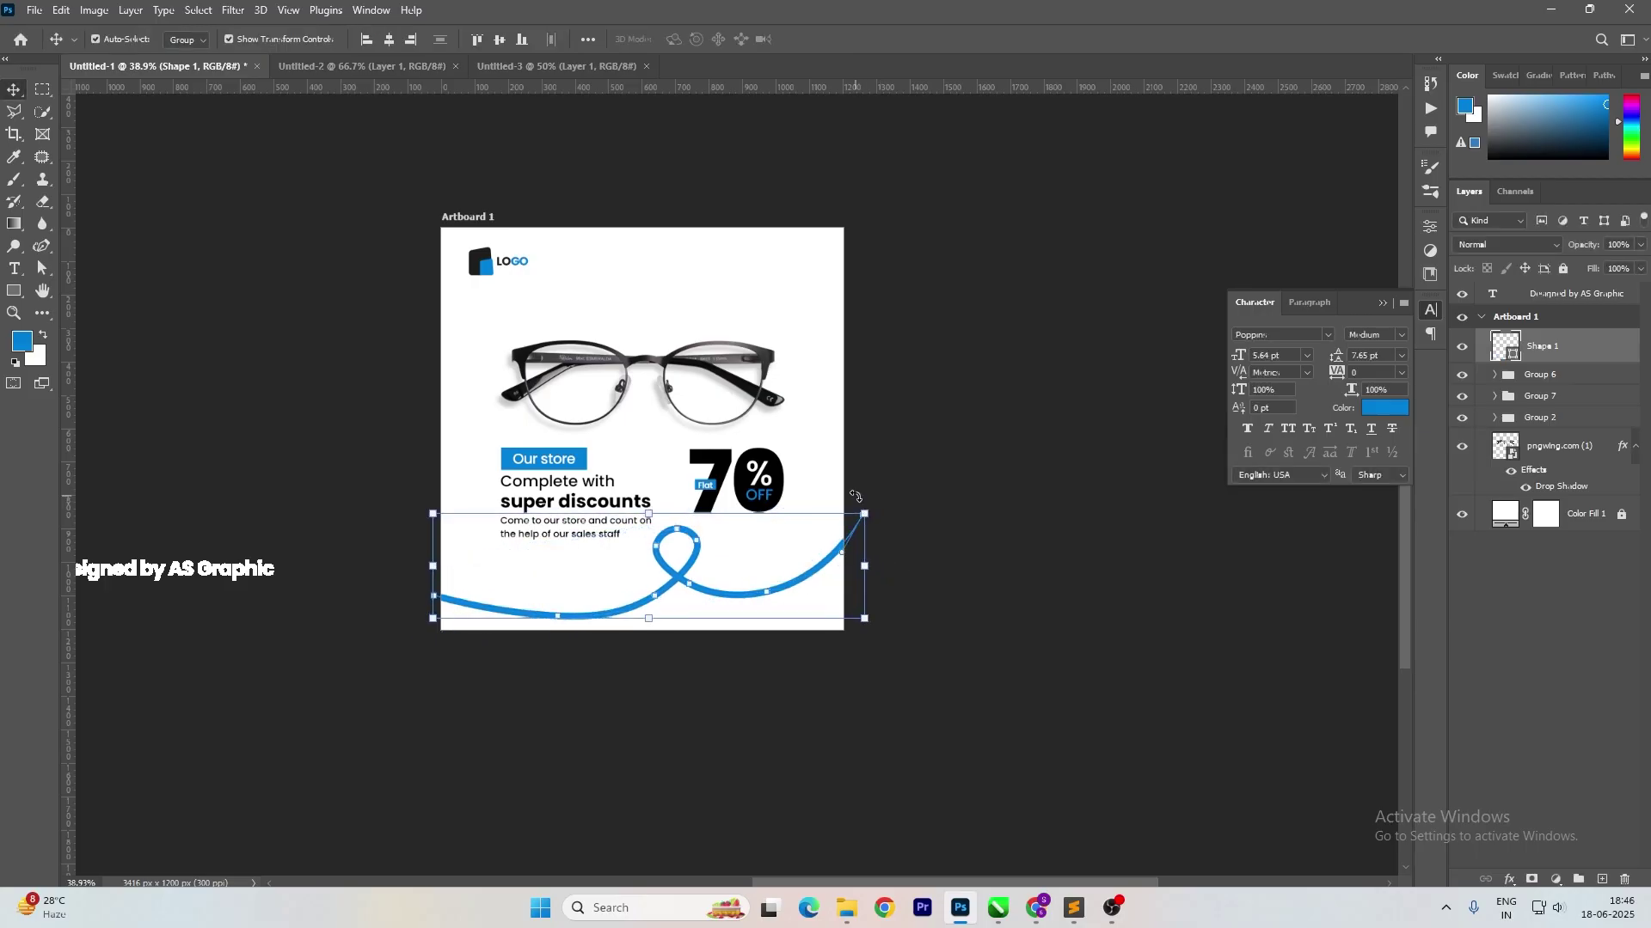
# Set the looping curve's stroke width to 15 px and deselect it.
pyautogui.click(45, 246)
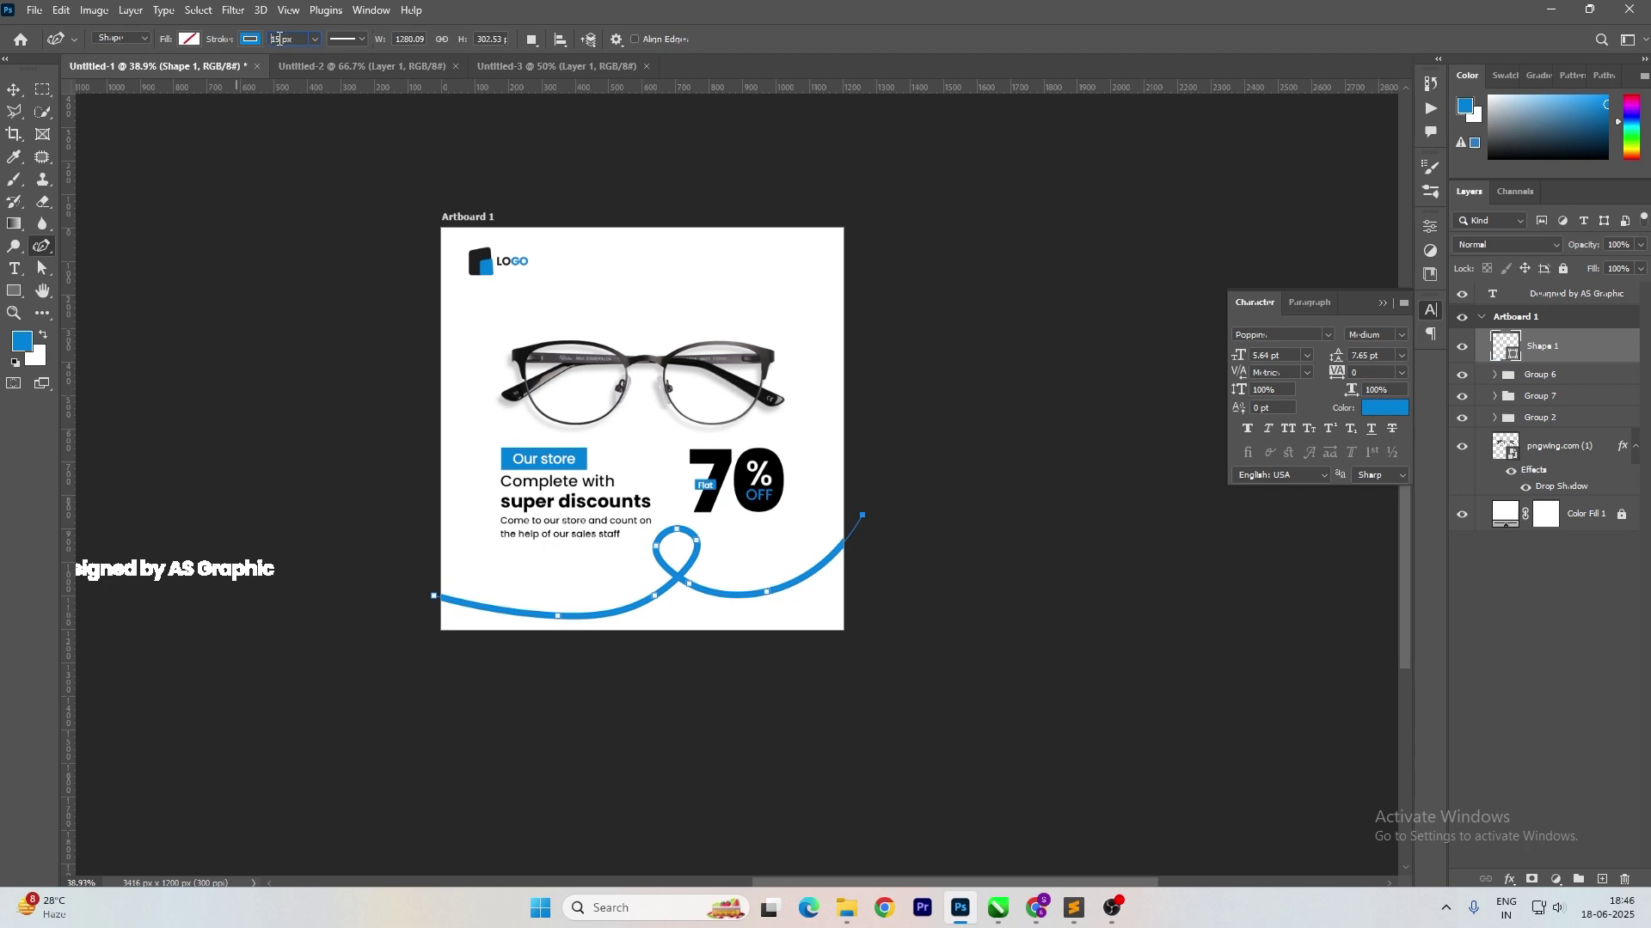
pyautogui.press('Return')
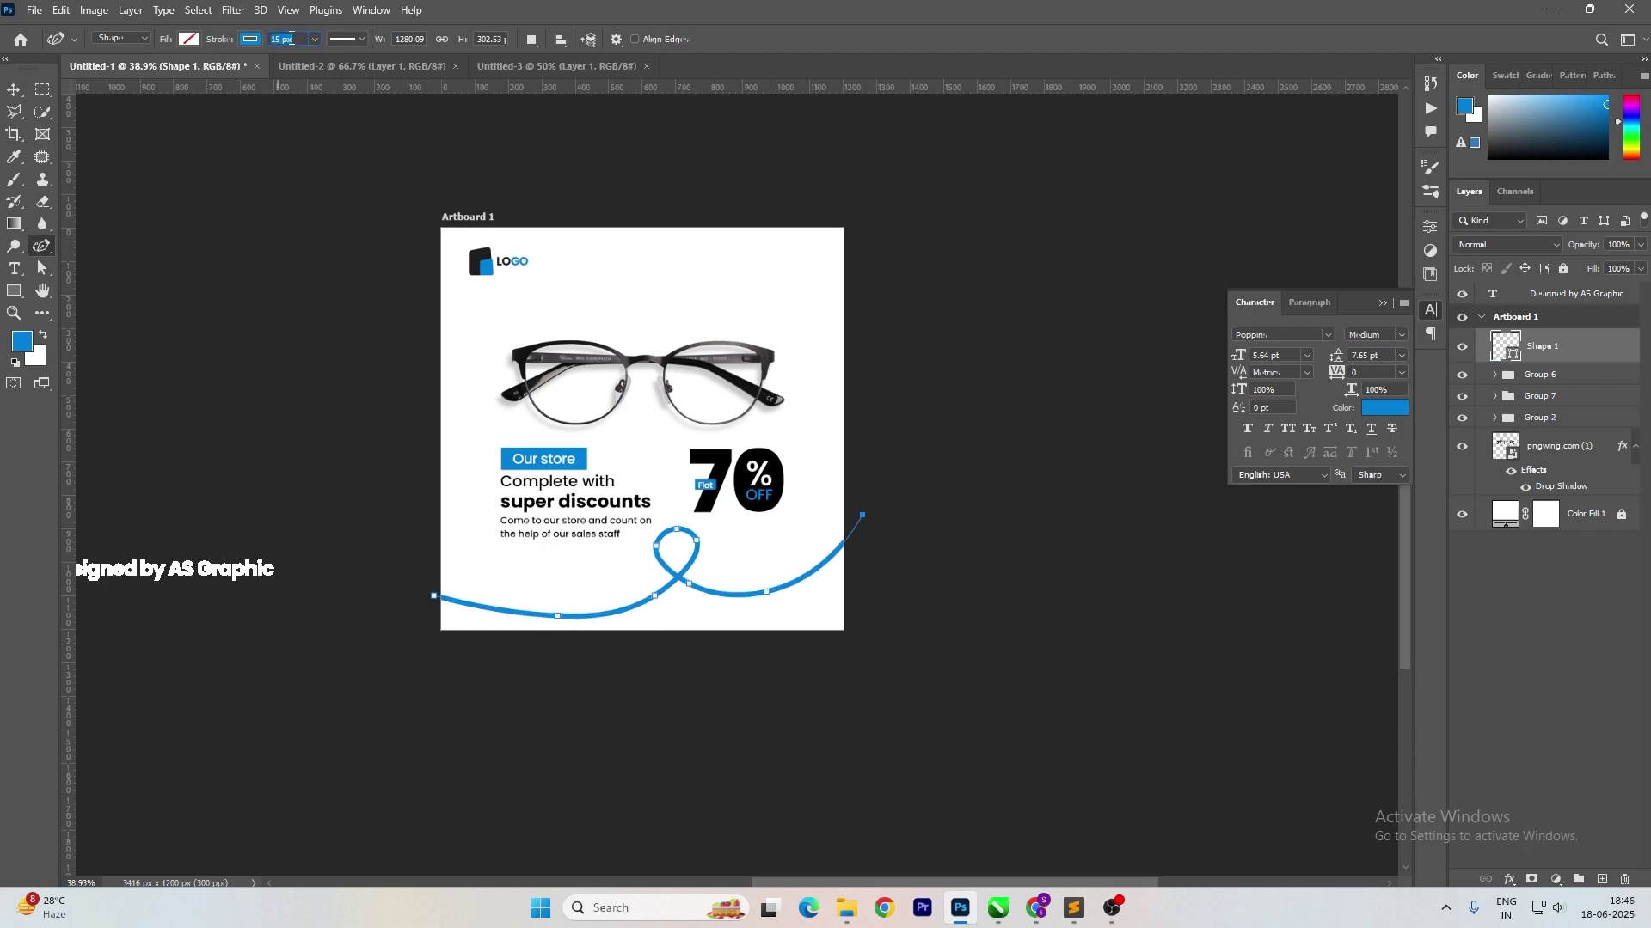
pyautogui.click(8, 93)
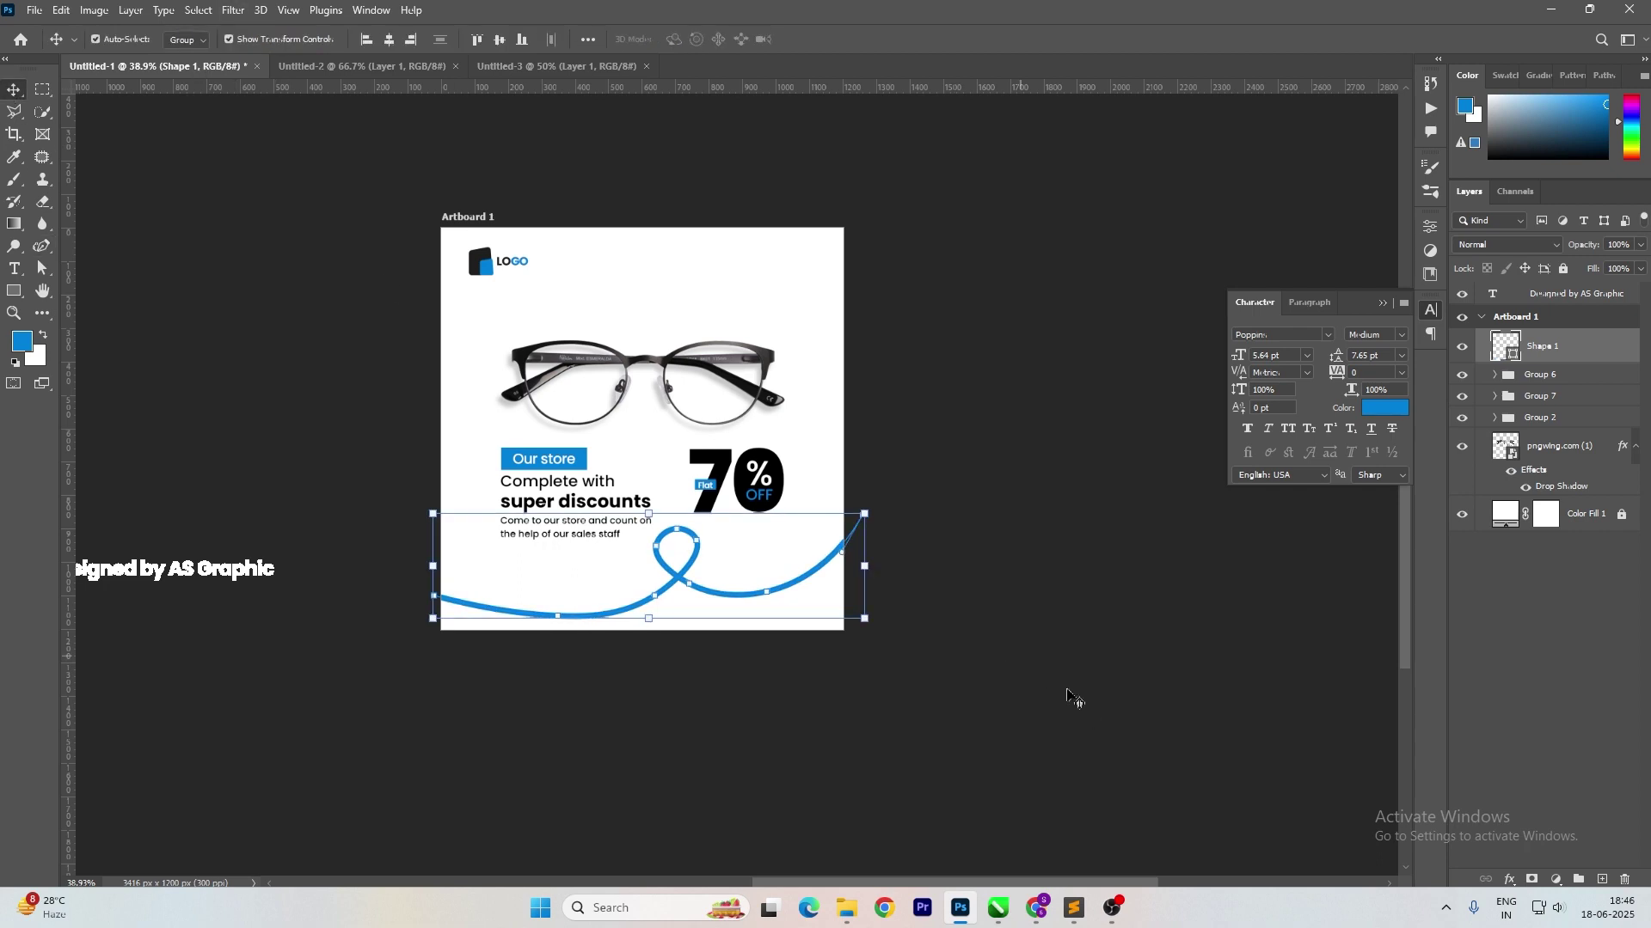
pyautogui.click(998, 602)
# Draw a circle about 378 px wide over the artboard's upper-right corner, with no fill and a 15 px blue stroke.
pyautogui.moveTo(806, 273); pyautogui.dragTo(884, 423)
pyautogui.rightClick(13, 294)
pyautogui.click(86, 308)
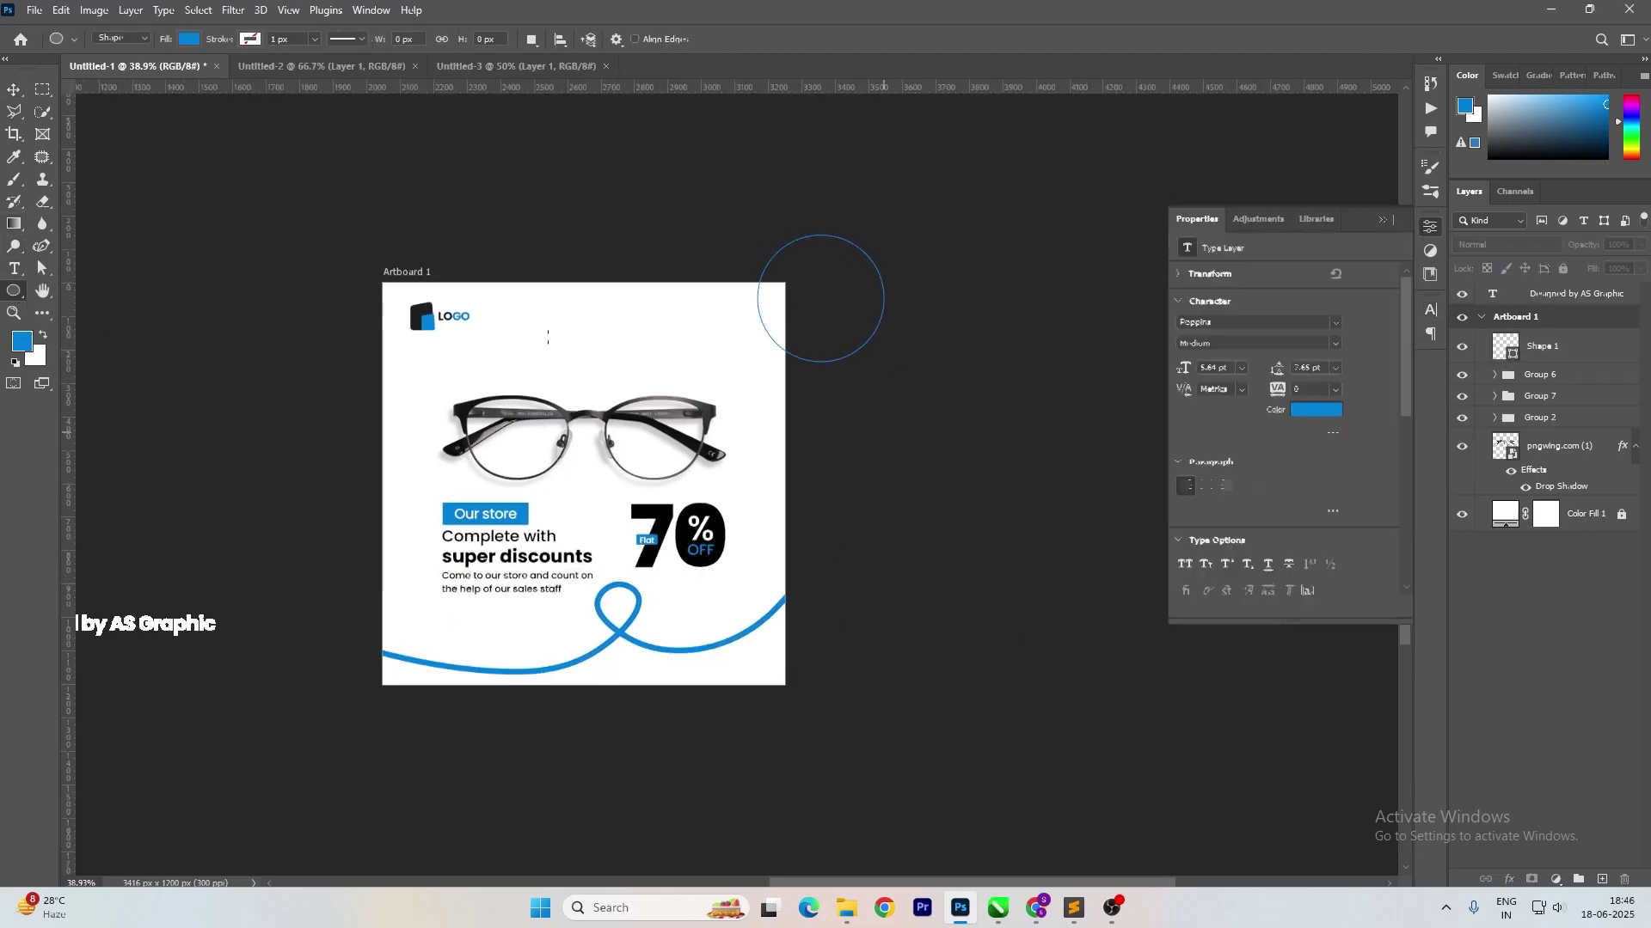
pyautogui.click(188, 40)
pyautogui.click(247, 42)
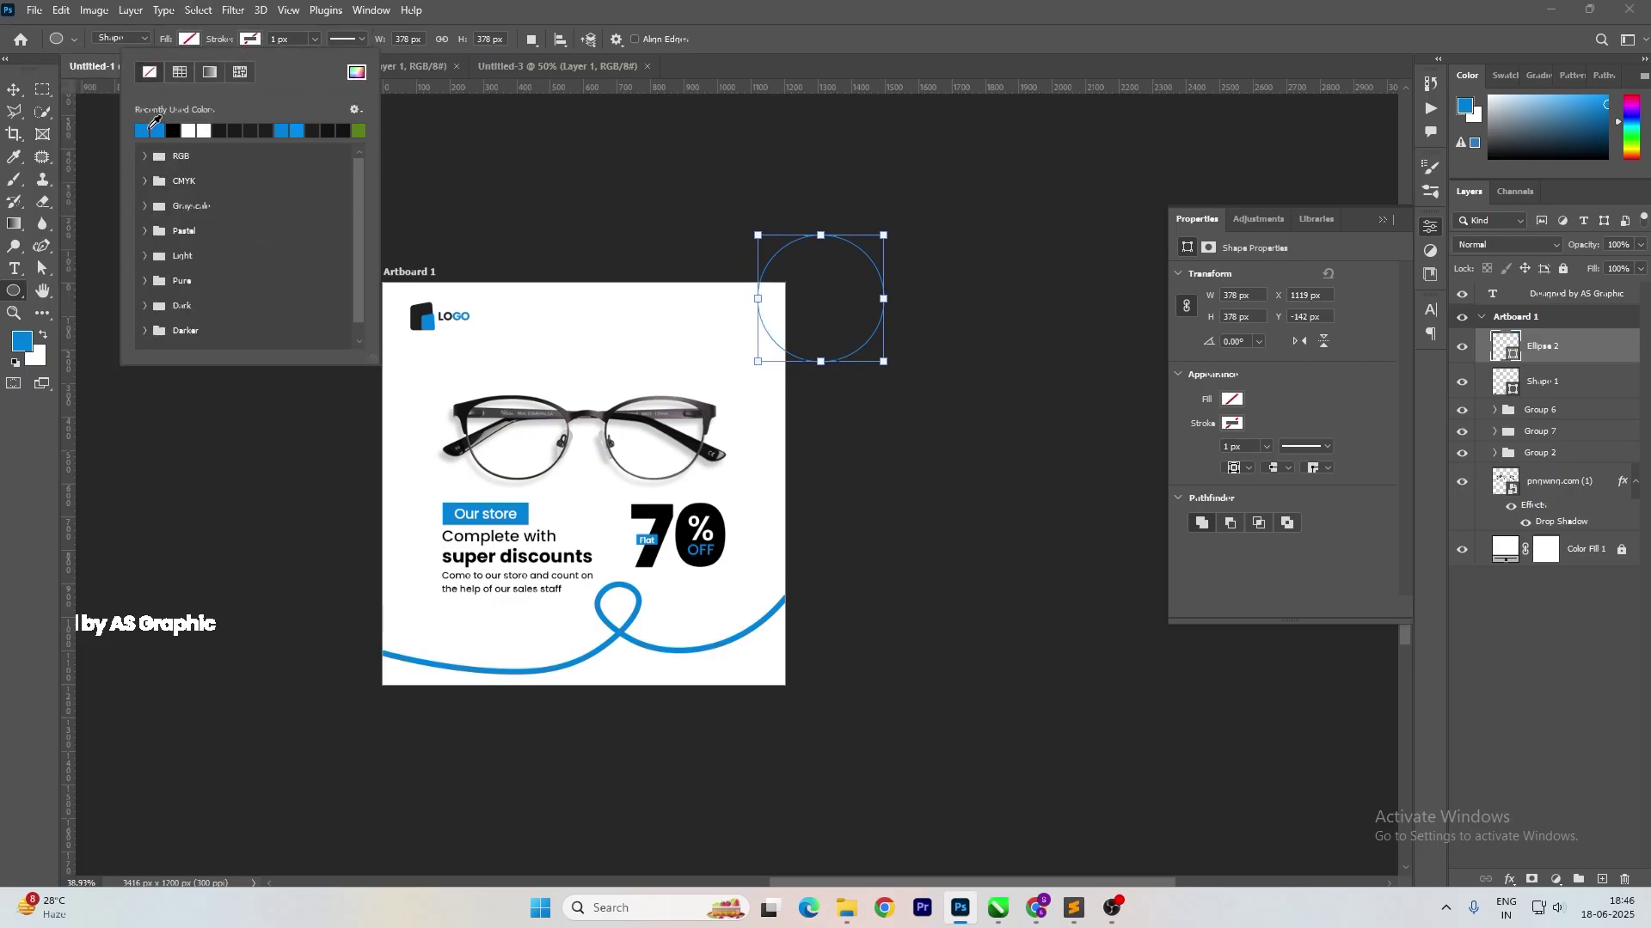
pyautogui.click(294, 40)
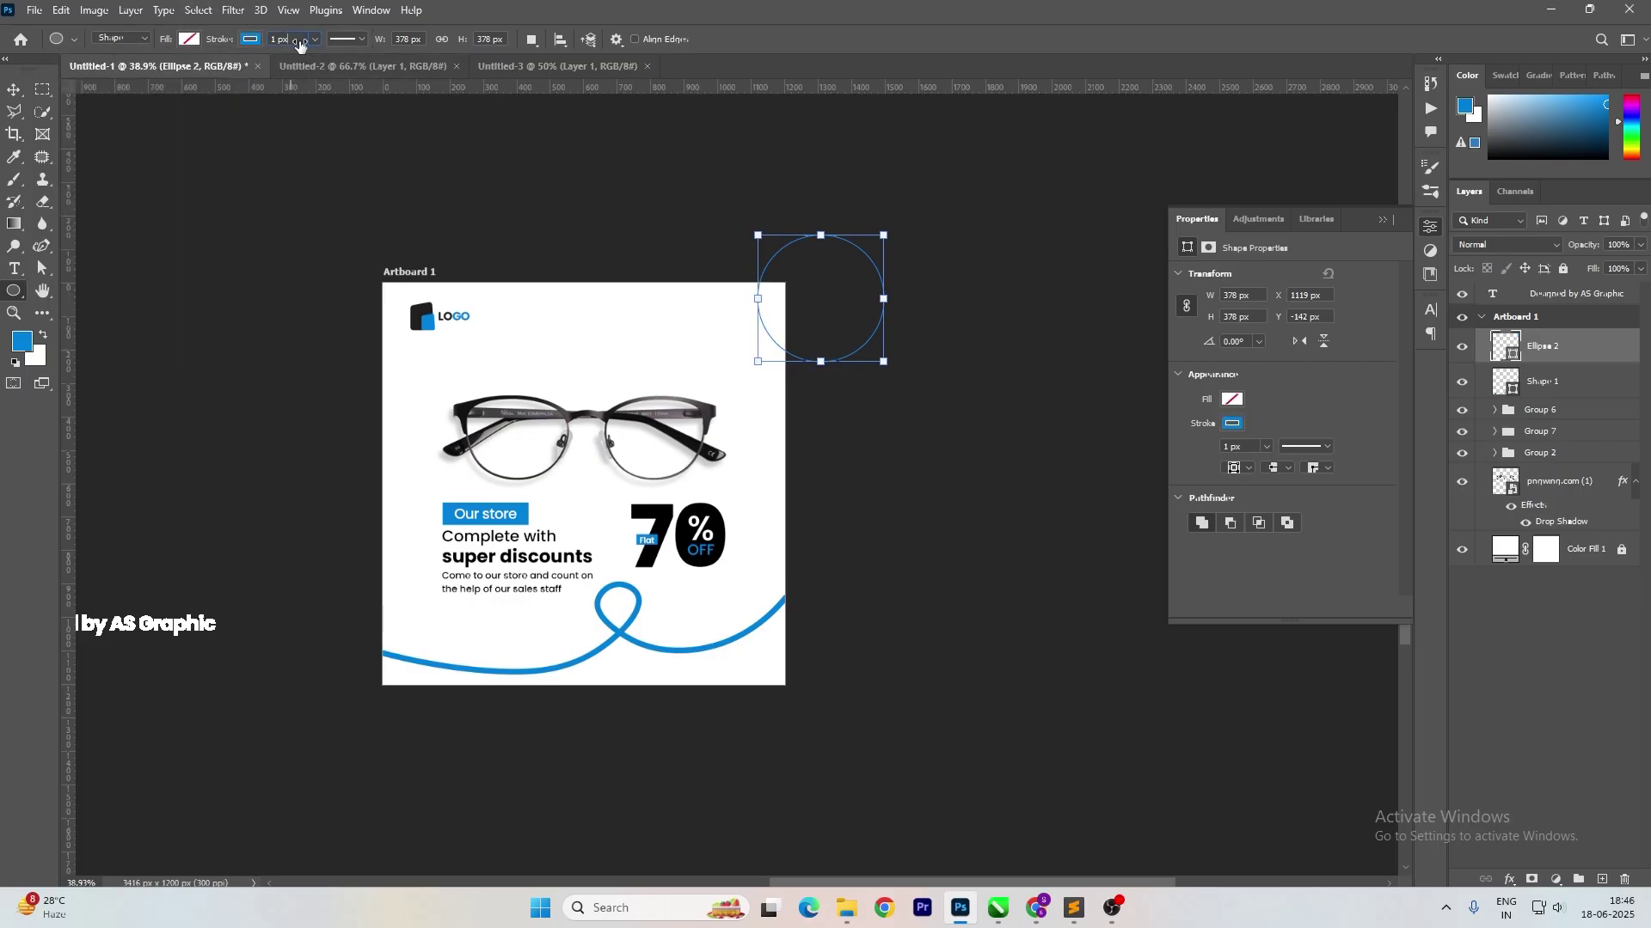
# Move the circle up and left to about X 1019 px, Y -292 px, leaving an arc in the artboard's corner, and deselect it.
pyautogui.click(11, 91)
pyautogui.hotkey('shift', 'Up')
pyautogui.hotkey('shift', 'Left')
pyautogui.hotkey('shift', 'Up')
pyautogui.hotkey('shift', 'Left')
pyautogui.hotkey('shift', 'Up')
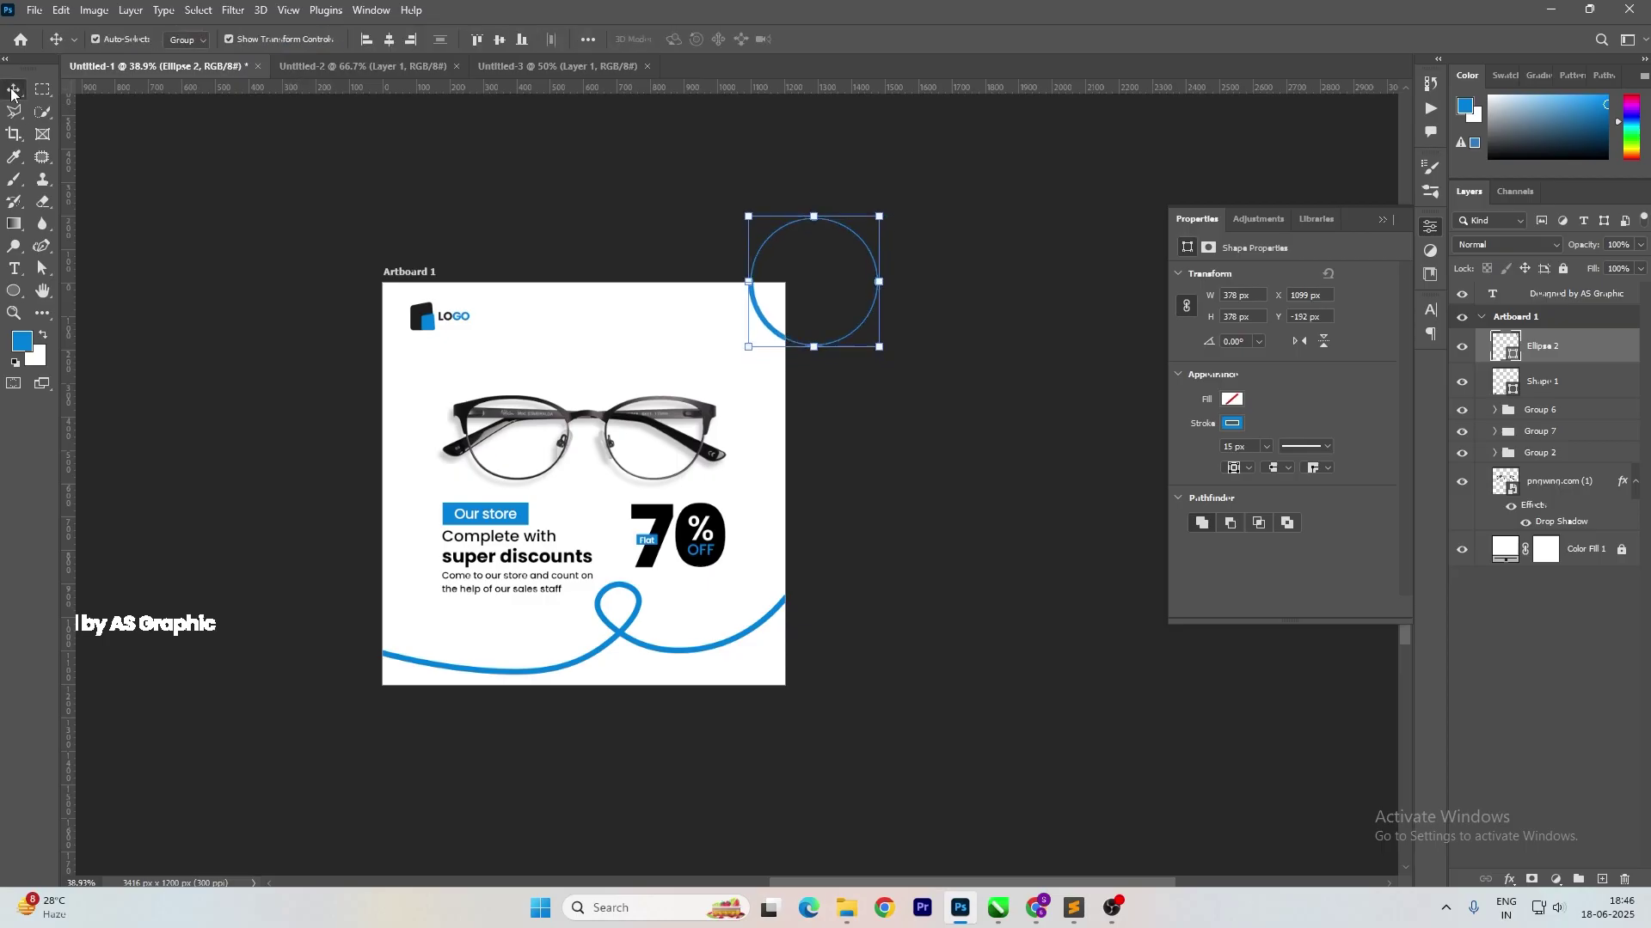
pyautogui.hotkey('shift', 'Up')
pyautogui.hotkey('shift', 'Left')
pyautogui.hotkey('shift', 'Up')
pyautogui.hotkey('shift', 'Left')
pyautogui.hotkey('shift', 'Up')
pyautogui.hotkey('shift', 'Left')
pyautogui.hotkey('shift', 'Up')
pyautogui.hotkey('shift', 'Up')
pyautogui.hotkey('shift', 'Up')
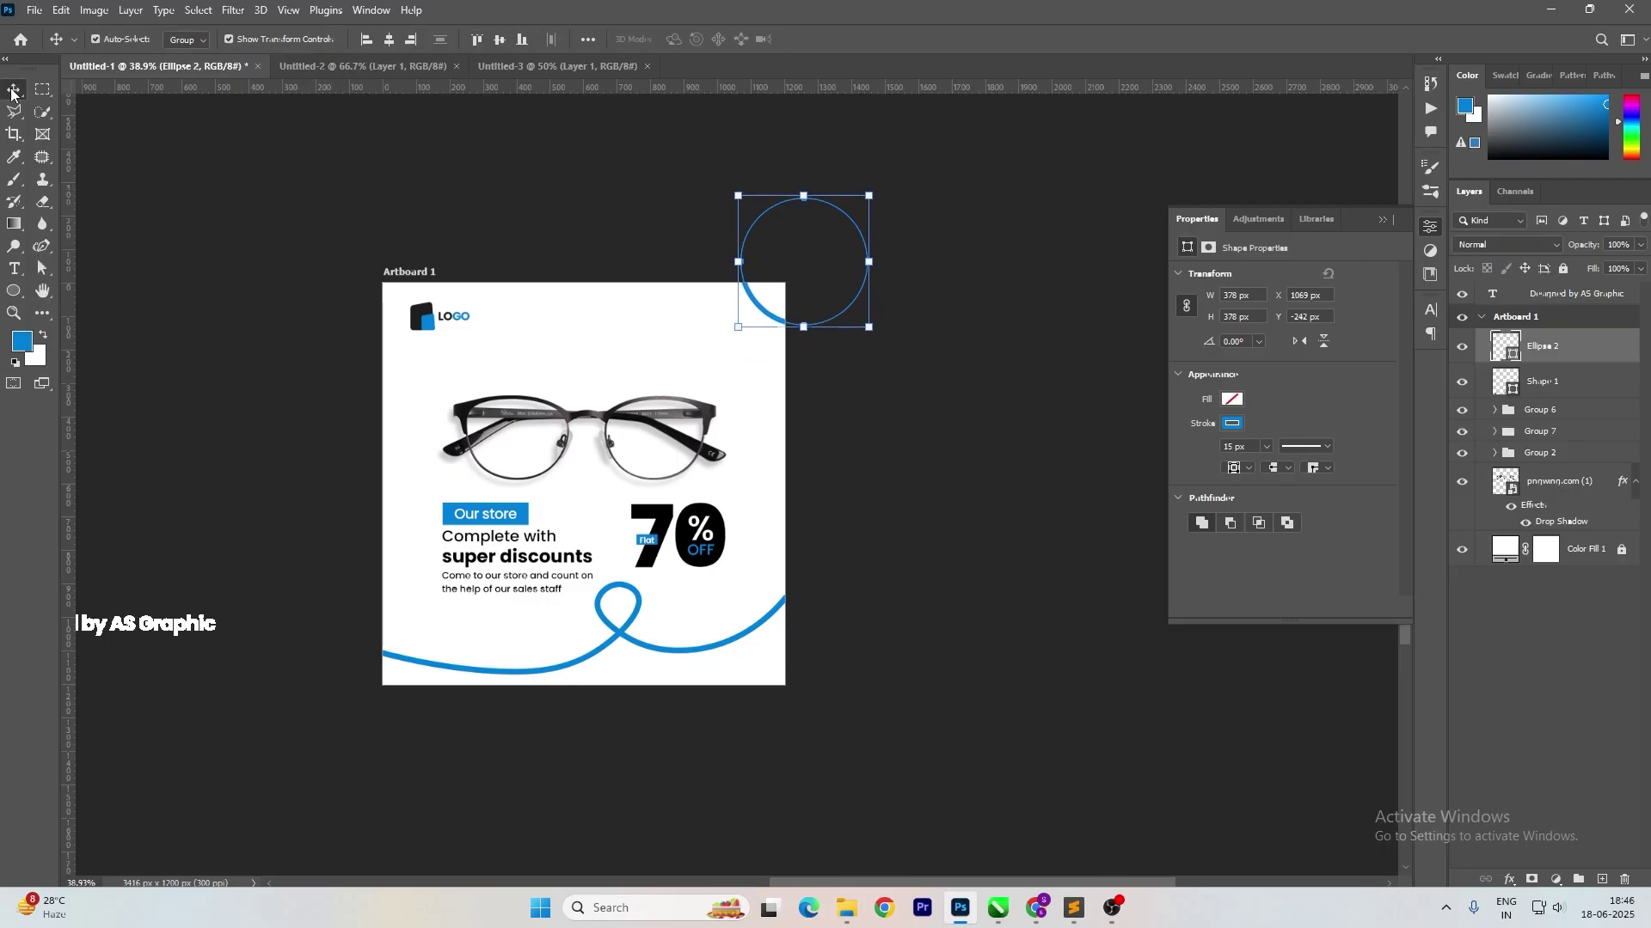
pyautogui.hotkey('shift', 'Up')
pyautogui.hotkey('shift', 'Left')
pyautogui.hotkey('shift', 'Left')
pyautogui.hotkey('shift', 'Up')
pyautogui.hotkey('shift', 'Left')
pyautogui.hotkey('shift', 'Left')
pyautogui.hotkey('shift', 'Up')
pyautogui.hotkey('shift', 'Left')
pyautogui.hotkey('shift', 'Left')
pyautogui.hotkey('shift', 'Up')
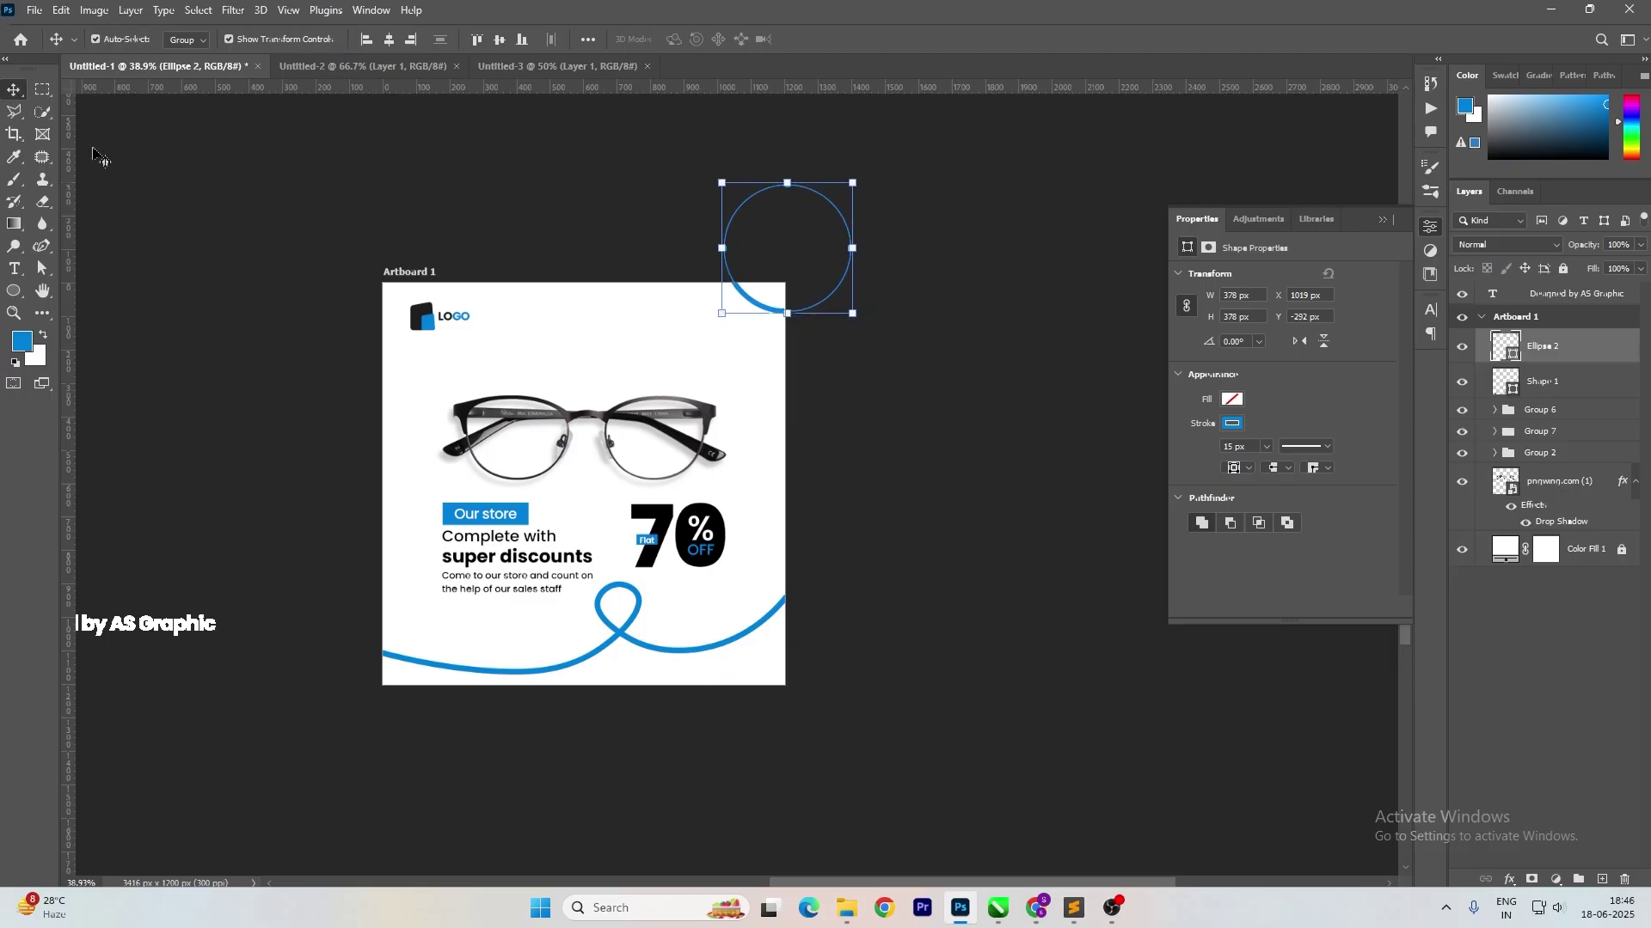
pyautogui.click(937, 482)
# Move the "Designed by AS Graphic" text onto the artboard's lower part and color it black.
pyautogui.scroll(-2, 894, 473)
pyautogui.scroll(1, 737, 527)
pyautogui.moveTo(382, 672); pyautogui.dragTo(750, 673)
pyautogui.hotkey('alt', 'BackSpace')
pyautogui.scroll(5, 772, 710)
pyautogui.doubleClick(765, 769)
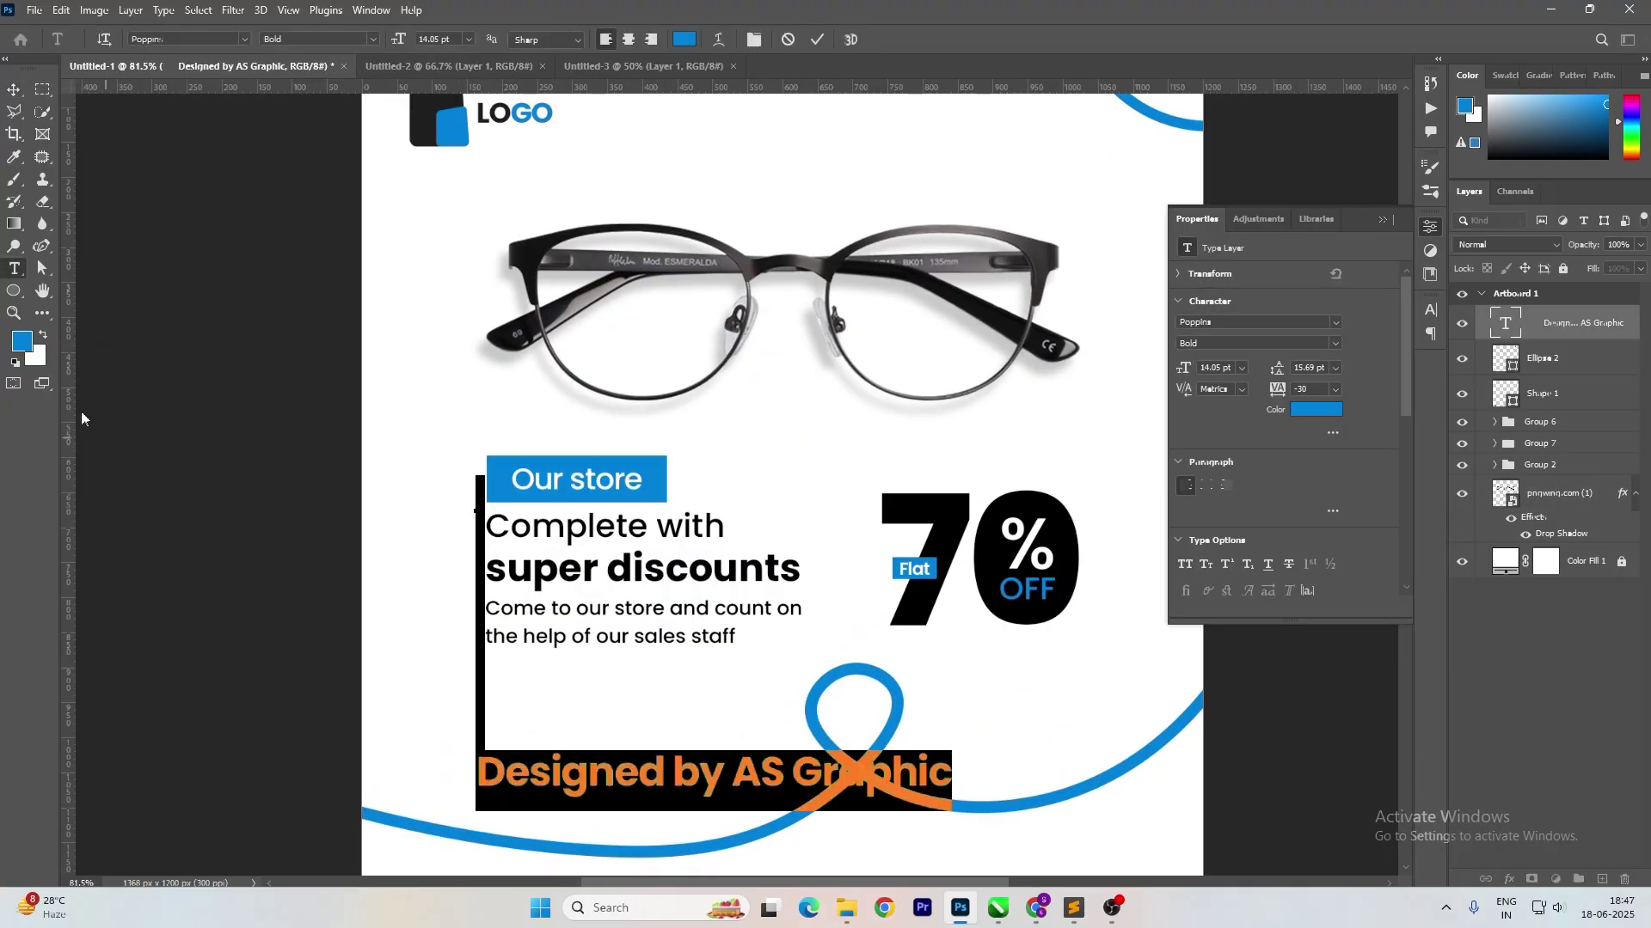
pyautogui.click(15, 363)
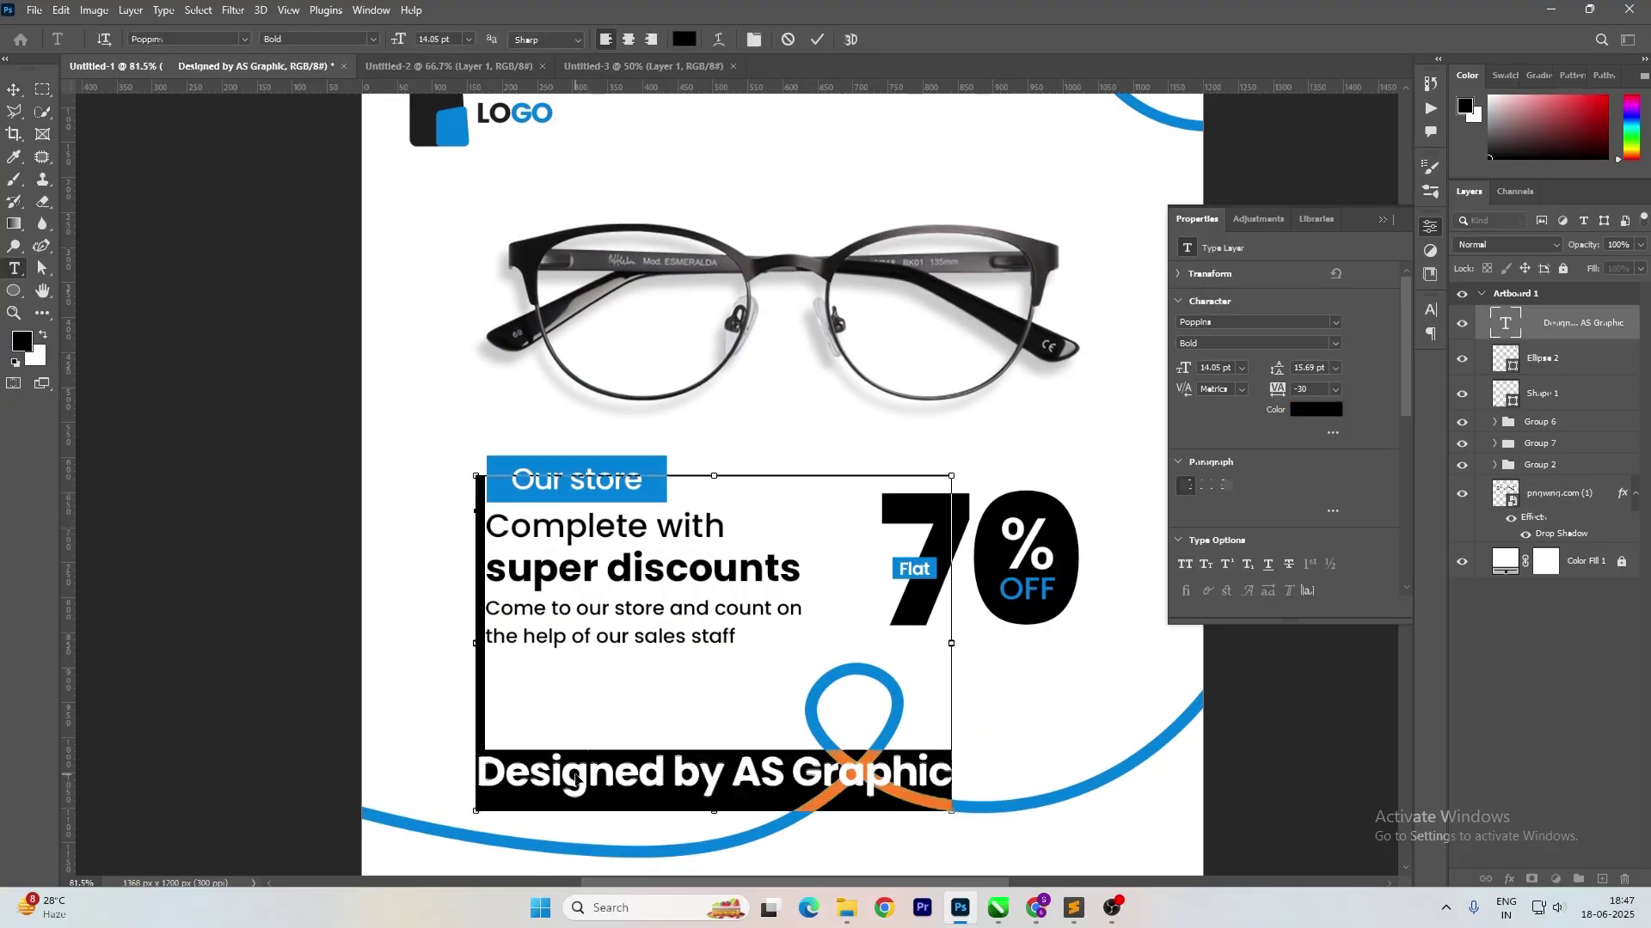
# Remove the empty lines above the words in the "Designed by AS Graphic" text.
pyautogui.click(574, 772)
pyautogui.press('Delete')
pyautogui.press('Delete')
pyautogui.press('Delete')
pyautogui.press('Delete')
pyautogui.press('Delete')
pyautogui.press('Delete')
pyautogui.hotkey('ctrl', 'Return')
# Move the credit line into the open space below the description text and scale it down to about 4.77 pt.
pyautogui.press('v')
pyautogui.hotkey('shift', 'Down')
pyautogui.hotkey('shift', 'Down')
pyautogui.hotkey('shift', 'Down')
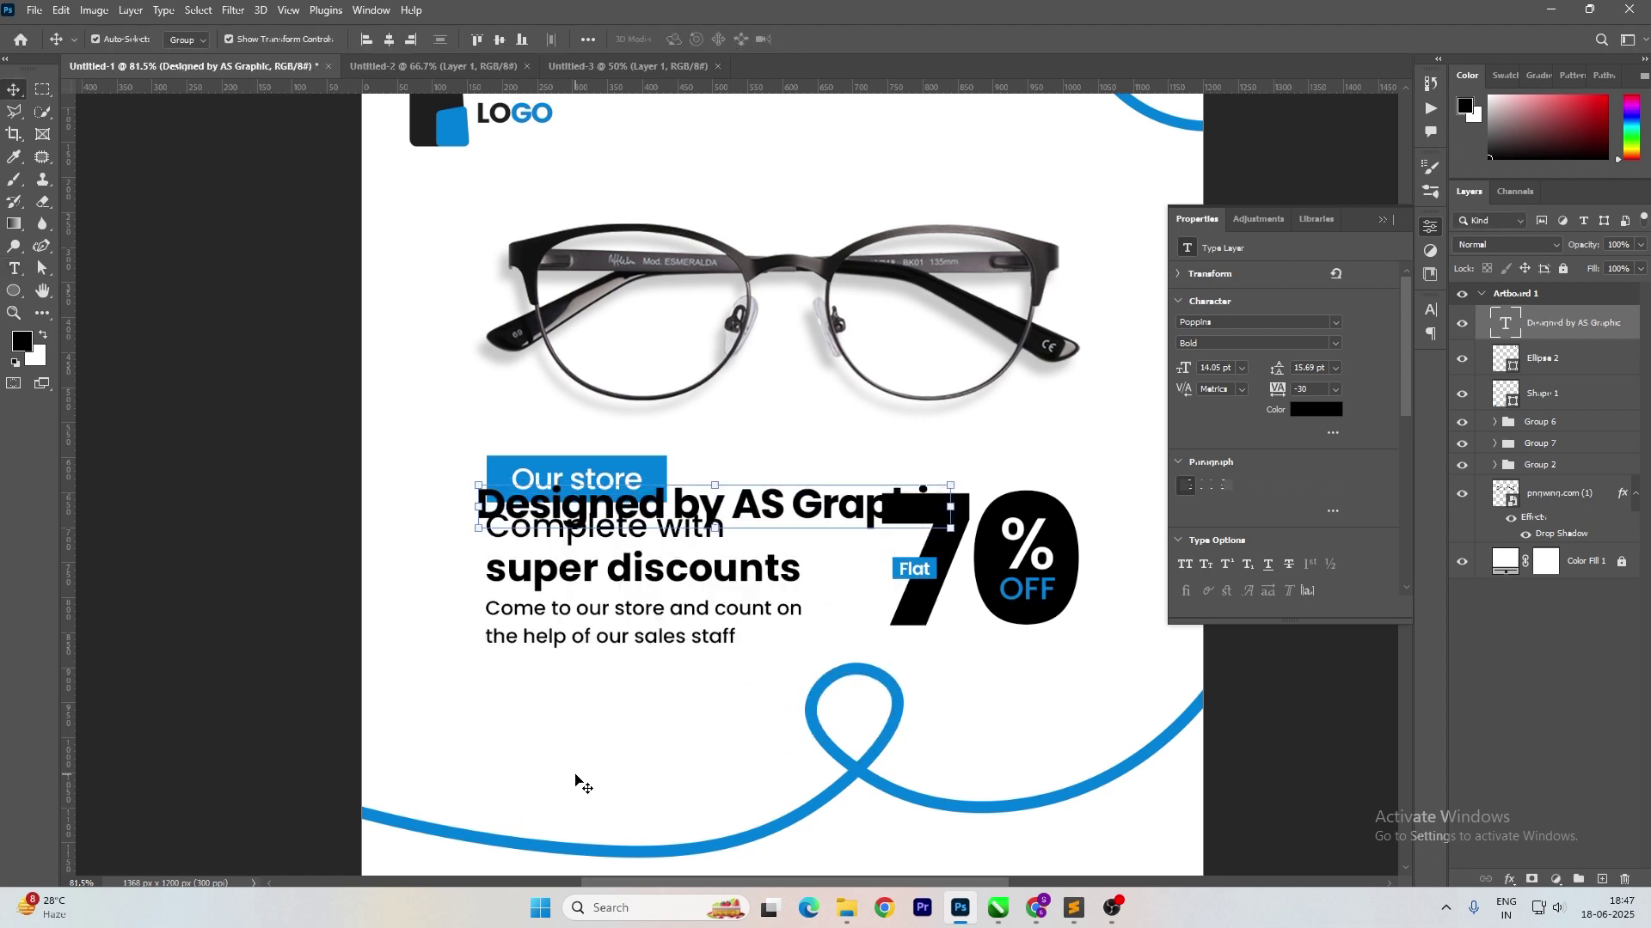
pyautogui.moveTo(801, 540); pyautogui.dragTo(762, 802)
pyautogui.hotkey('ctrl', 't')
pyautogui.moveTo(913, 813); pyautogui.dragTo(584, 886)
pyautogui.press('Return')
# Shift the credit line right and down under the description text and enlarge it to about 5.43 pt.
pyautogui.hotkey('shift', 'Right')
pyautogui.hotkey('shift', 'Right')
pyautogui.hotkey('shift', 'Right')
pyautogui.hotkey('shift', 'Right')
pyautogui.hotkey('shift', 'Right')
pyautogui.hotkey('shift', 'Right')
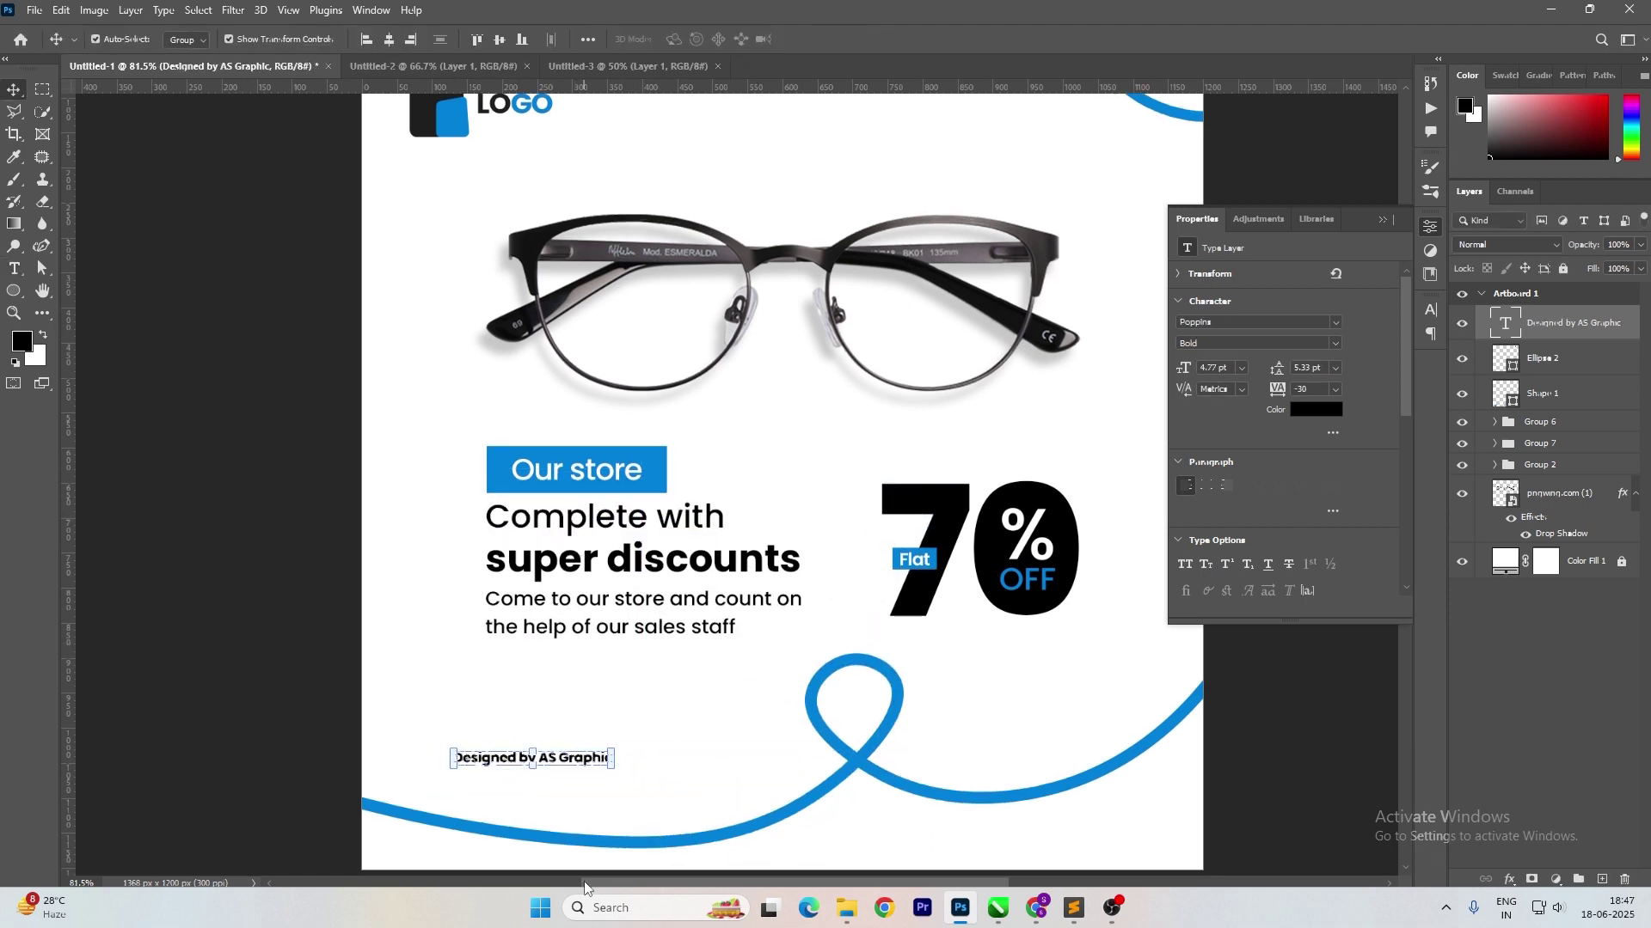
pyautogui.hotkey('shift', 'Down')
pyautogui.hotkey('shift', 'Down')
pyautogui.hotkey('ctrl', 't')
pyautogui.moveTo(639, 784); pyautogui.dragTo(645, 851)
pyautogui.press('Return')
# Lock the layer of the blue looping curve.
pyautogui.keyDown('shift'); pyautogui.click(593, 627); pyautogui.keyUp('shift')
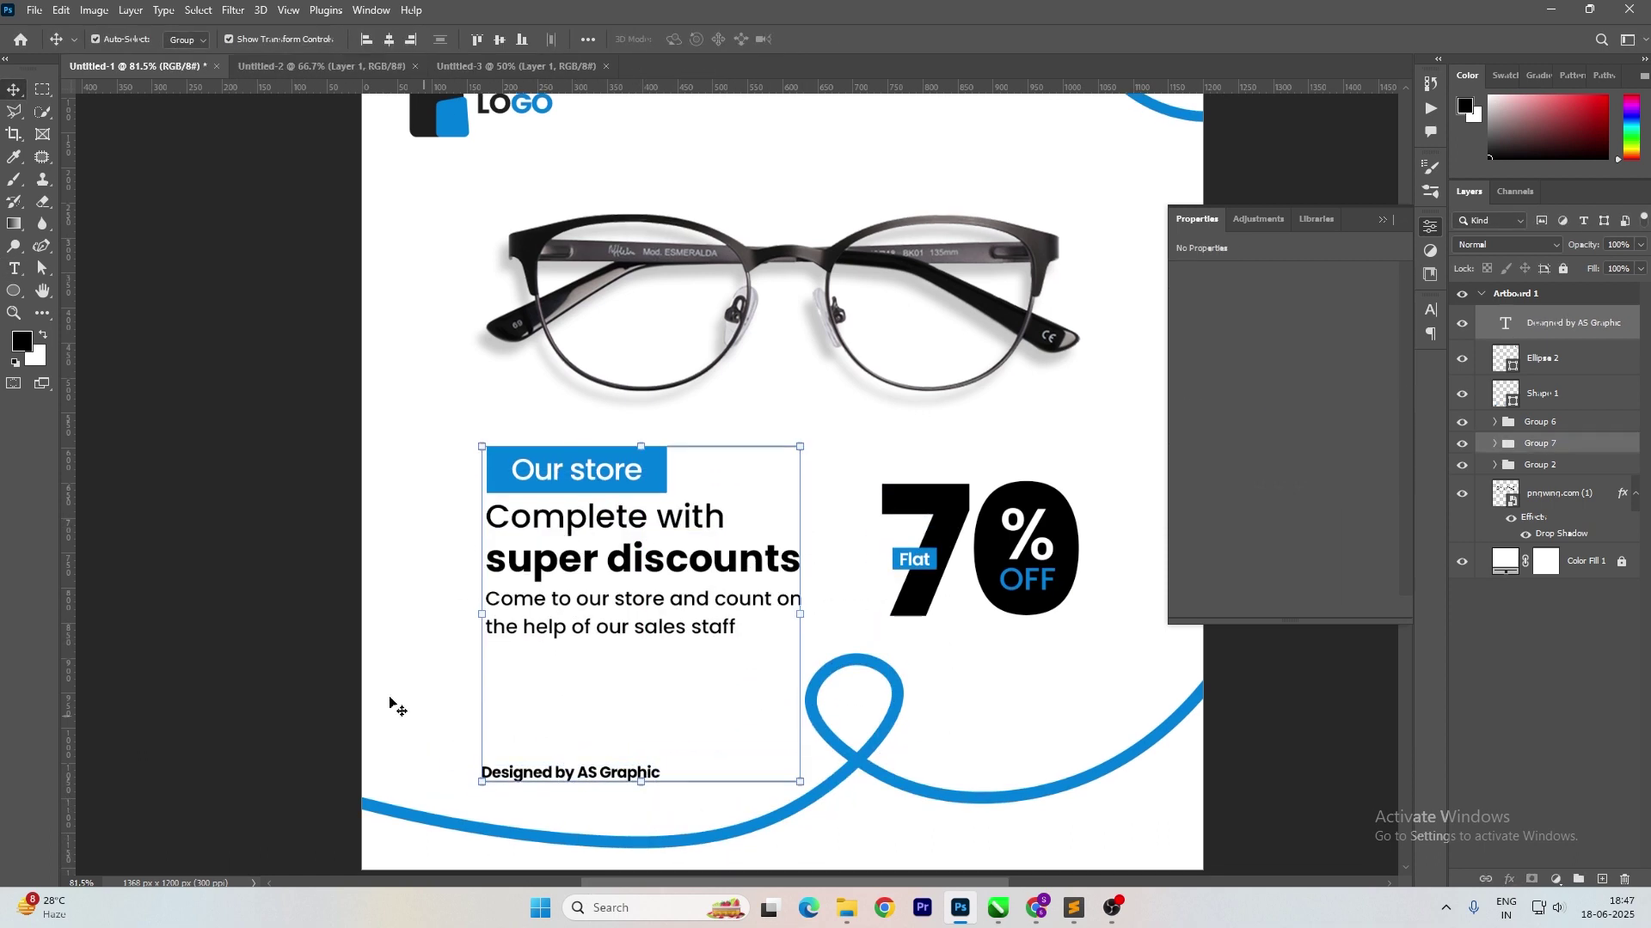
pyautogui.moveTo(395, 701); pyautogui.dragTo(541, 765)
pyautogui.moveTo(221, 711); pyautogui.dragTo(378, 808)
pyautogui.hotkey('ctrl', '/')
# Align the credit line's left edge with the "Our store" text group and deselect both.
pyautogui.click(519, 773)
pyautogui.hotkey('shift', 'Right')
pyautogui.hotkey('shift', 'Right')
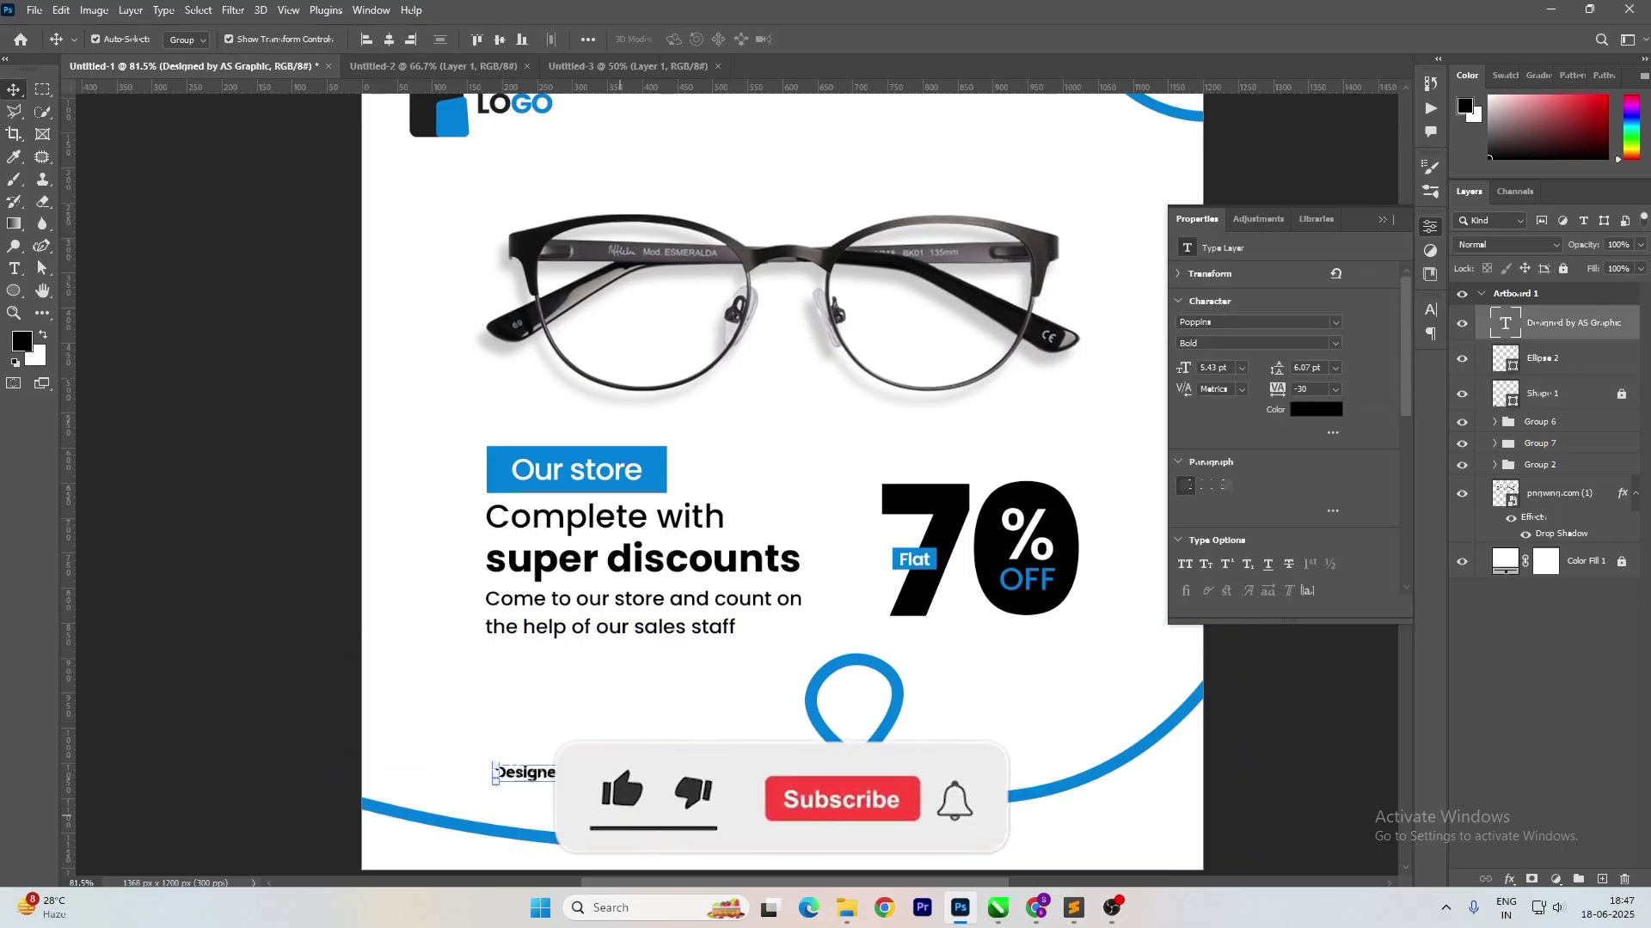
pyautogui.keyDown('shift'); pyautogui.click(550, 600); pyautogui.keyUp('shift')
pyautogui.click(365, 40)
pyautogui.click(292, 670)
# Set the credit line to Poppins SemiBold, with the words "Designed by" in Regular.
pyautogui.doubleClick(521, 773)
pyautogui.click(373, 40)
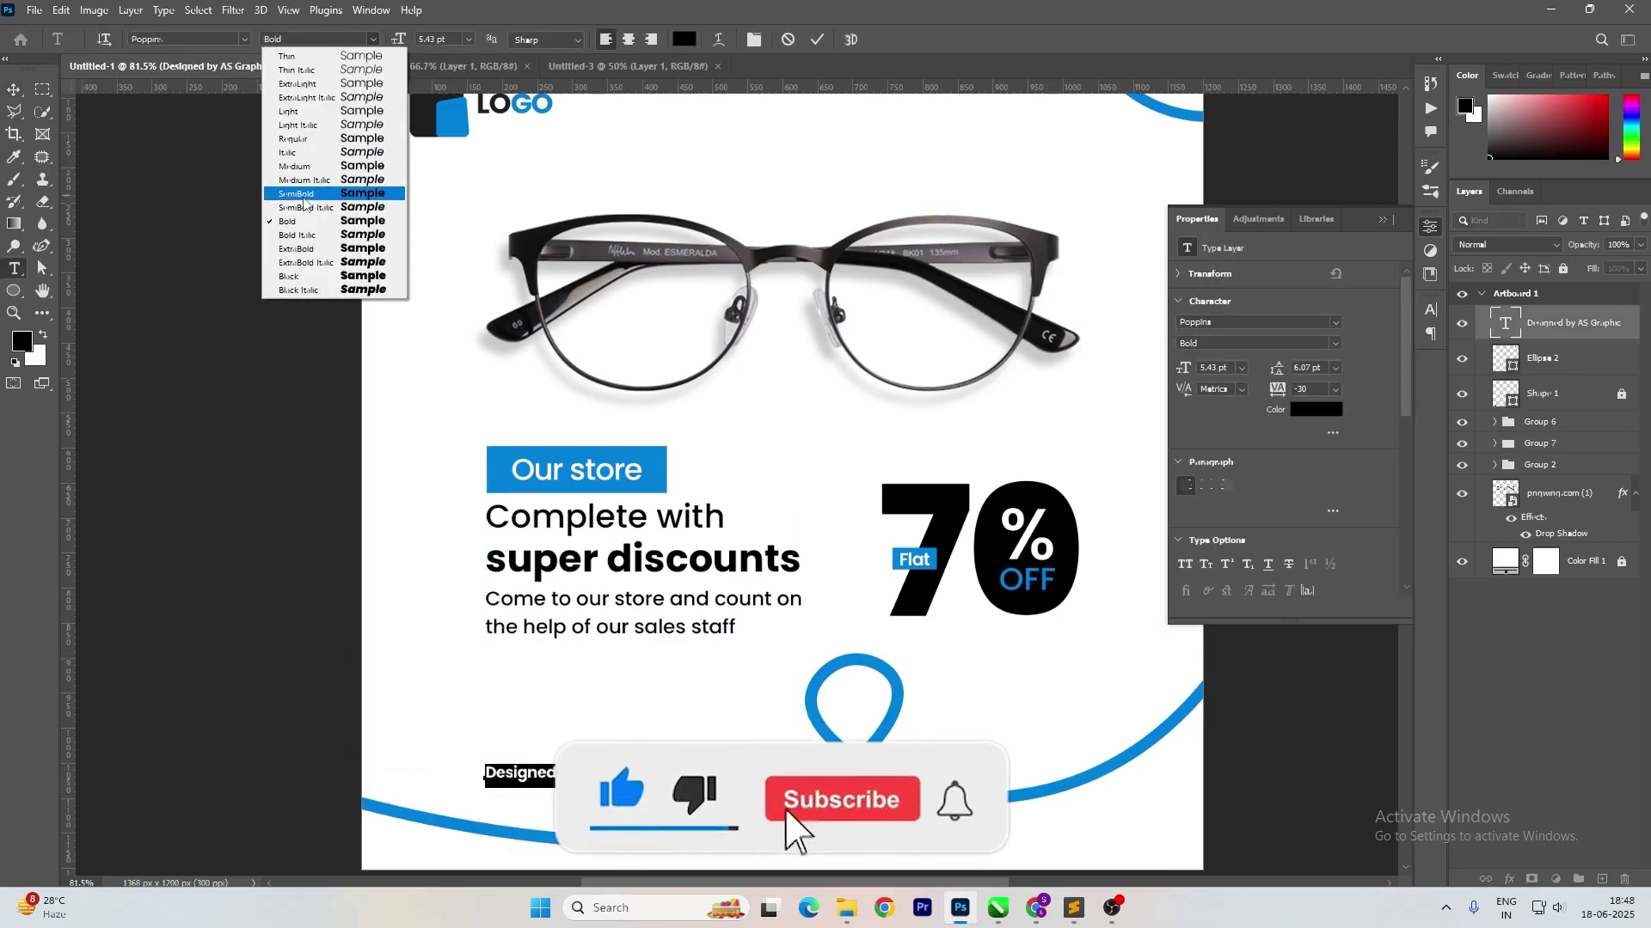
pyautogui.click(331, 195)
pyautogui.click(578, 773)
pyautogui.hotkey('ctrl', 'a')
pyautogui.click(373, 40)
pyautogui.click(335, 139)
pyautogui.click(269, 649)
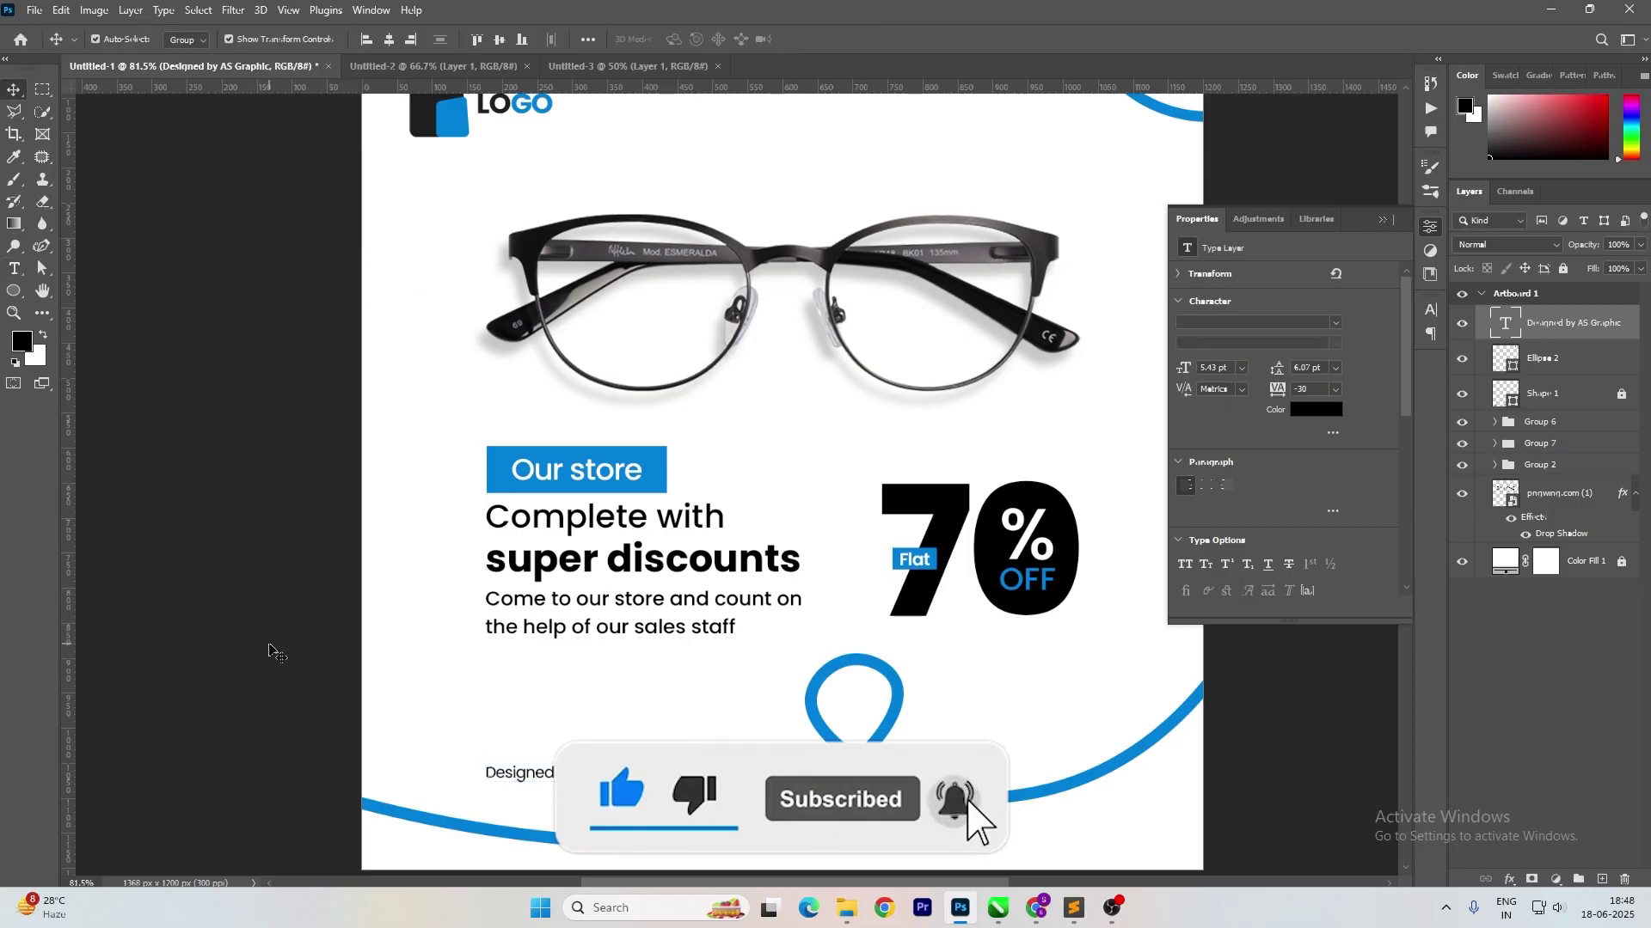
pyautogui.click(268, 649)
pyautogui.click(619, 772)
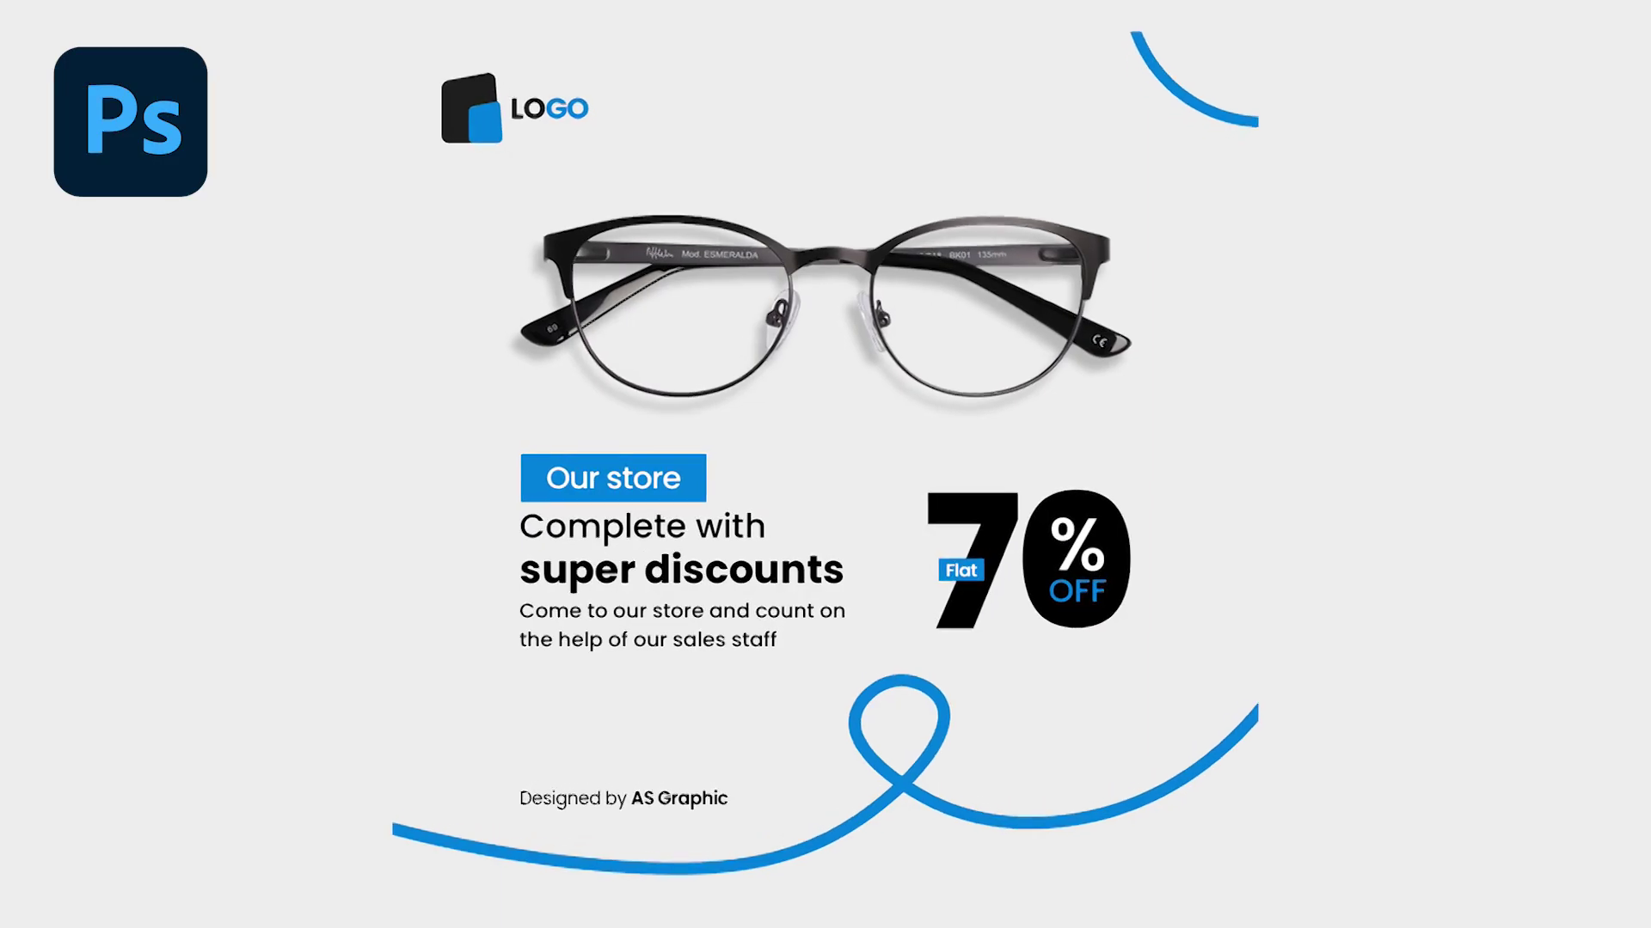